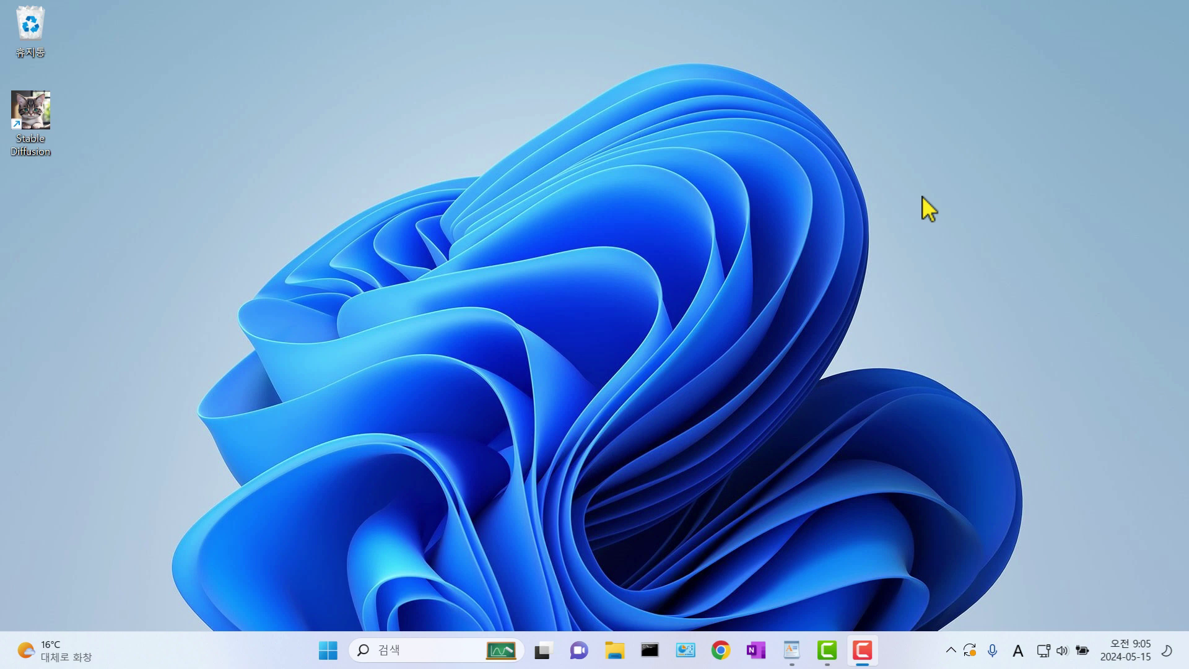
- Switch to the WordPad notes and open the Civitai link for the majicMIX realistic model
click(793, 649)
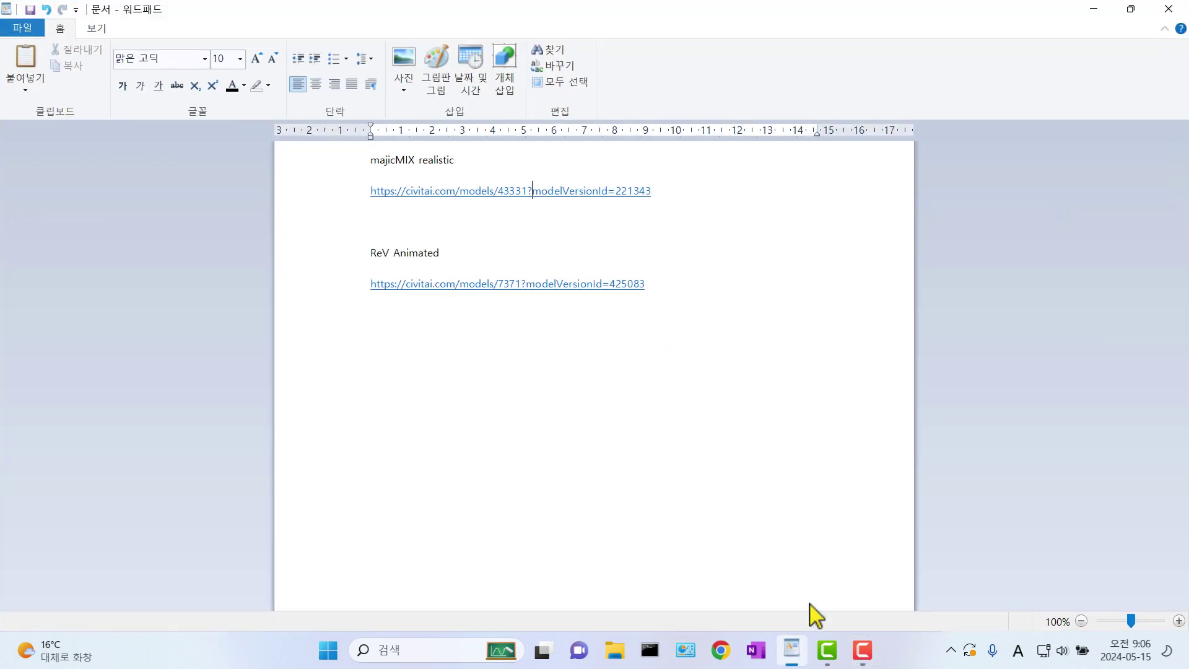
click(633, 192)
click(651, 359)
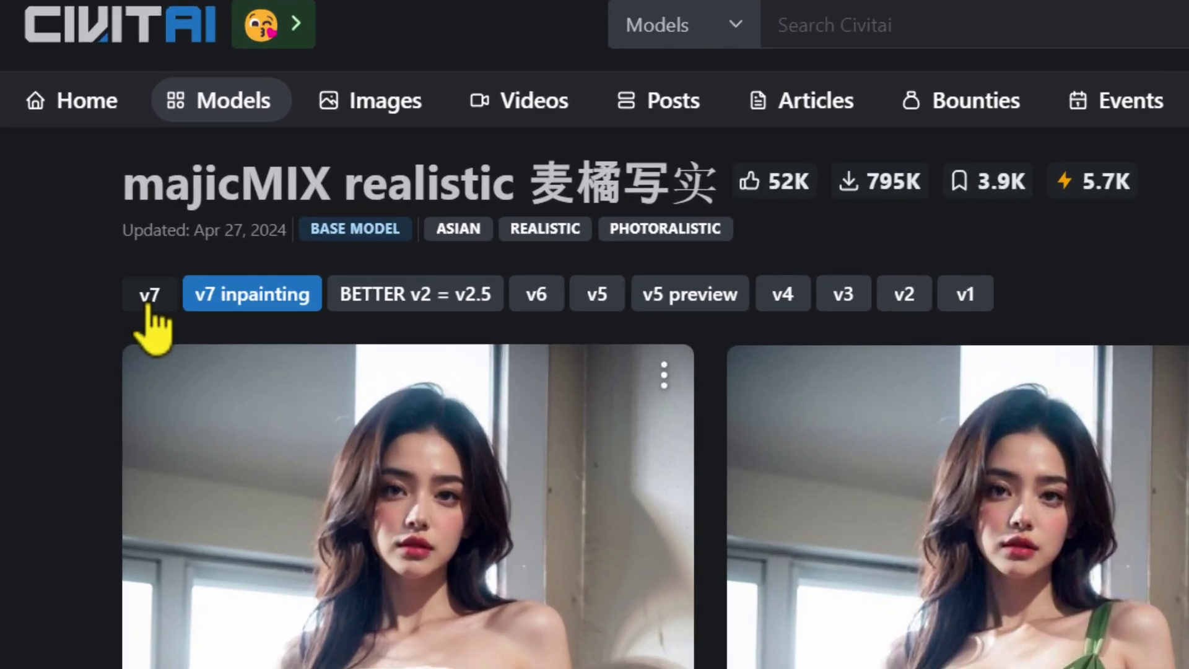
- View the v7 and v7 inpainting versions of majicMIX realistic, and exit Chrome despite the running download
click(87, 257)
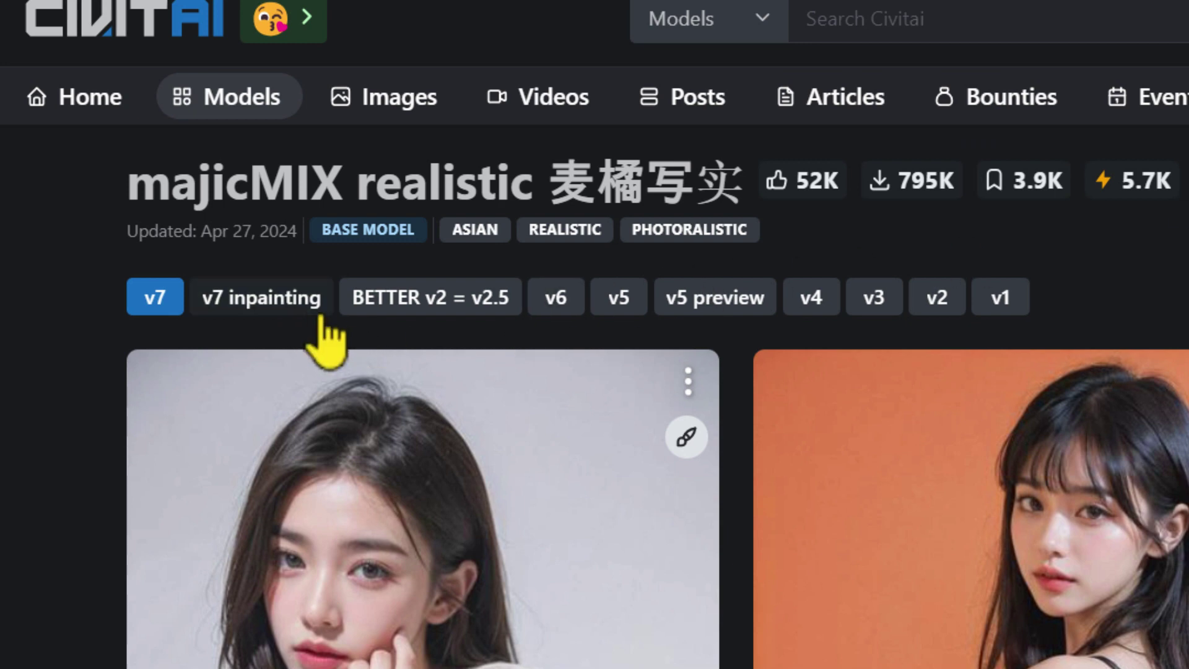
click(262, 298)
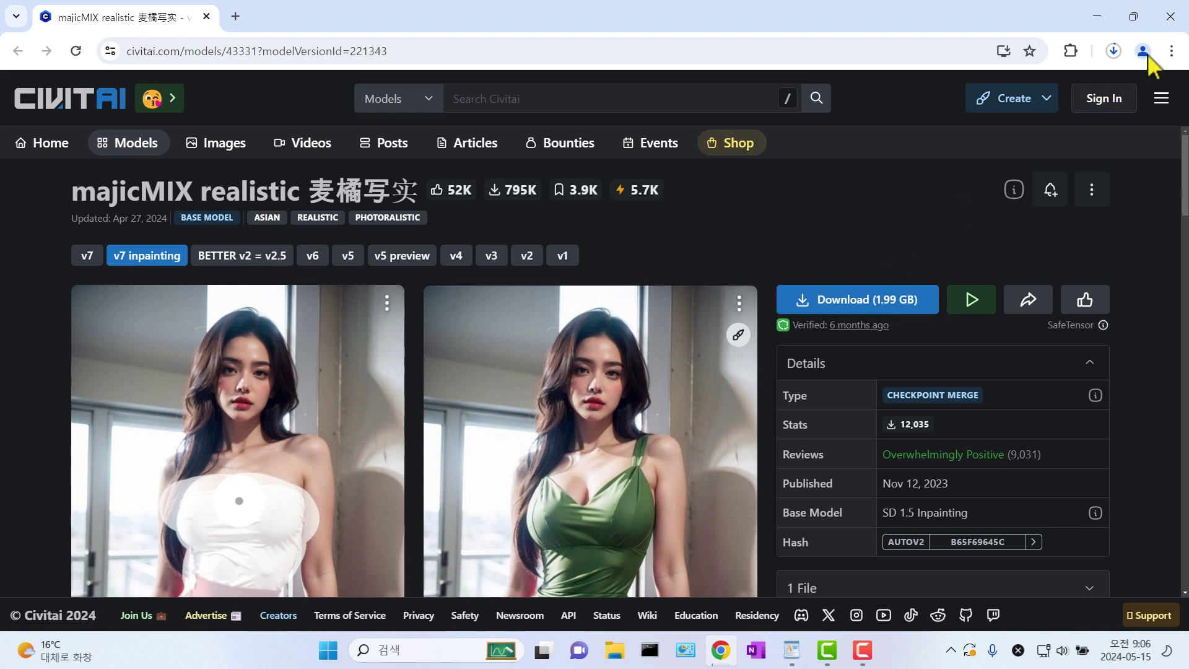
click(1171, 17)
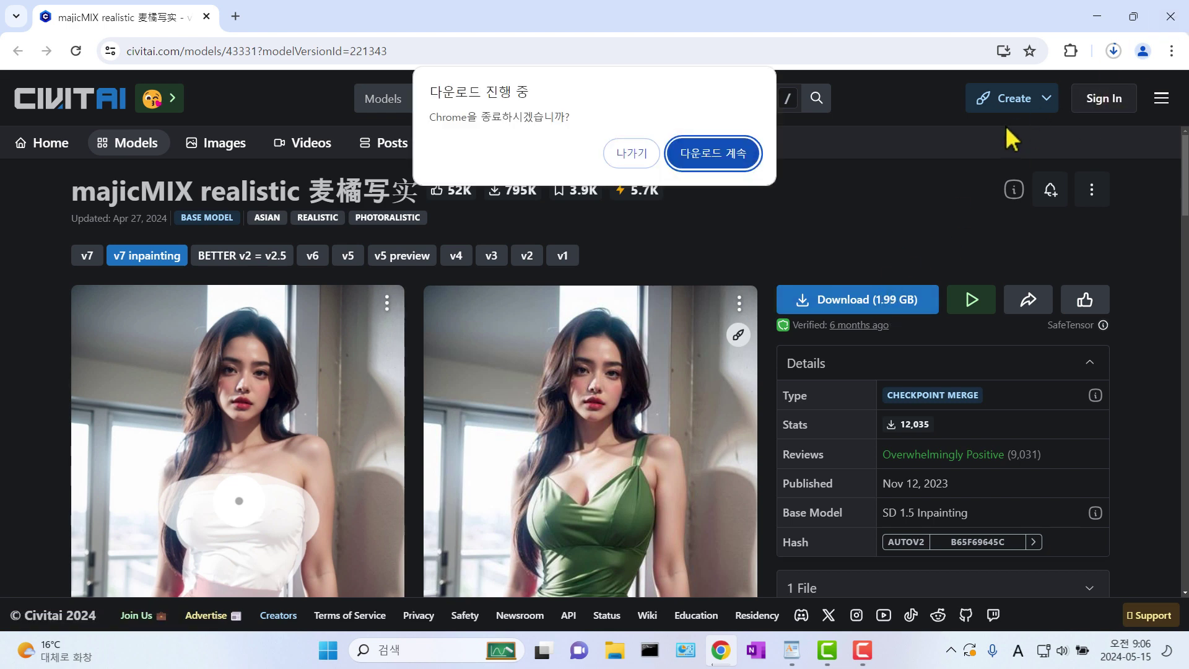
click(647, 158)
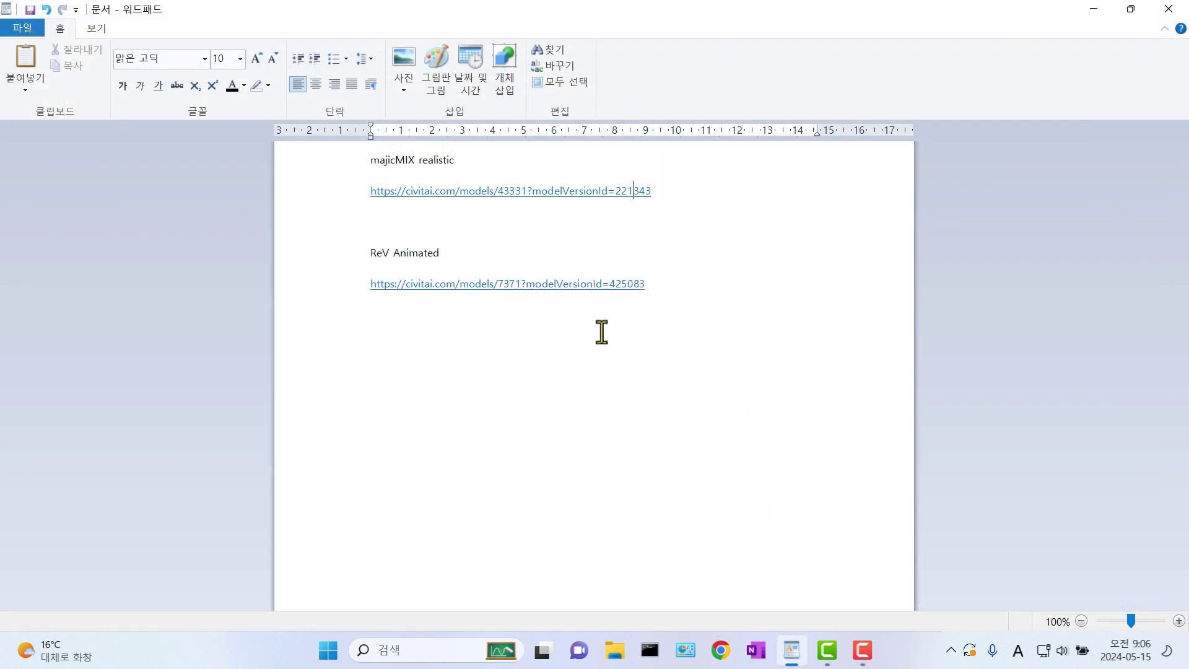
- Open the Civitai link for ReV Animated from the notes and show its v1.2.1-inp version
click(598, 285)
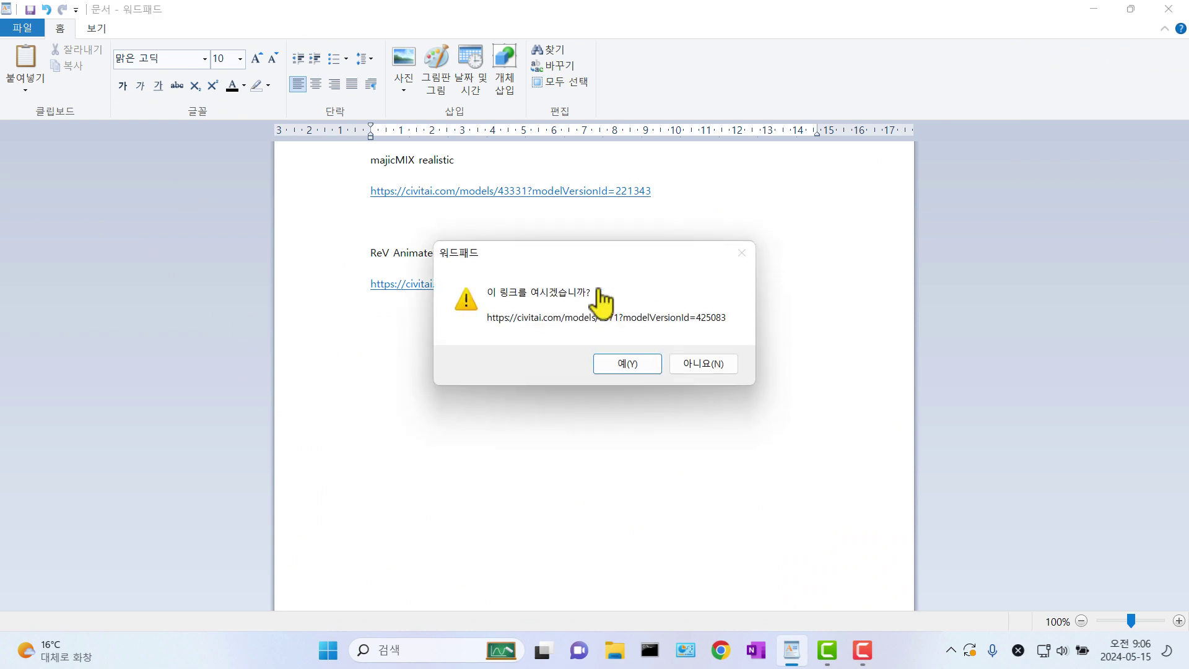
click(644, 366)
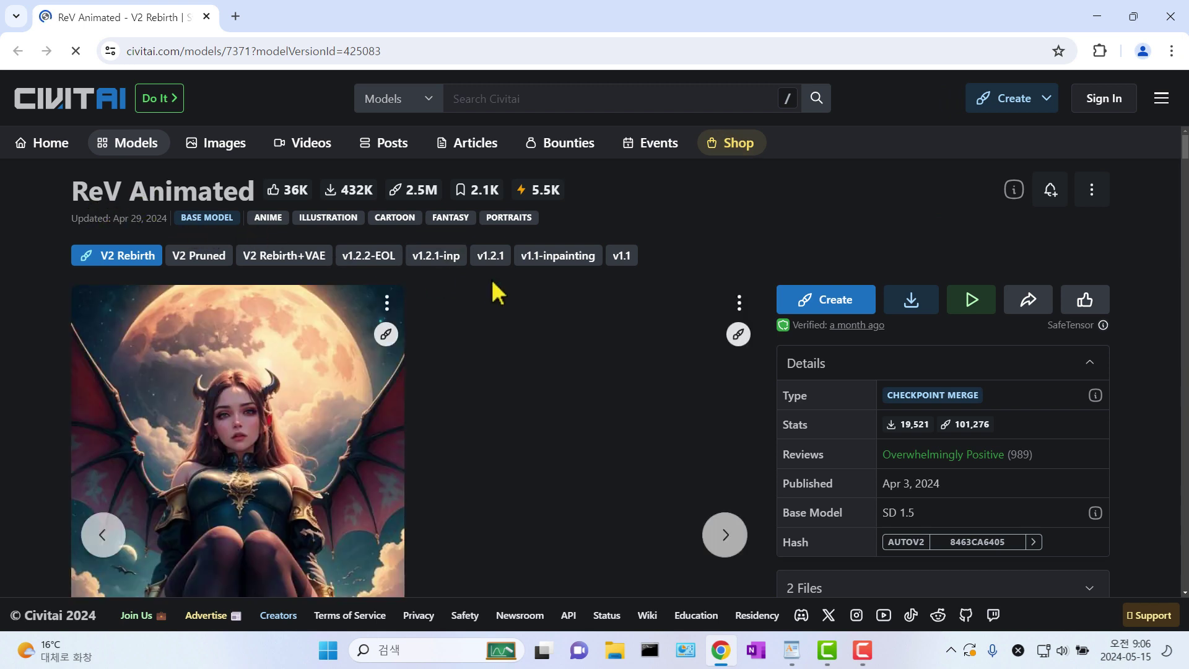
scroll(716, 247, down, 1)
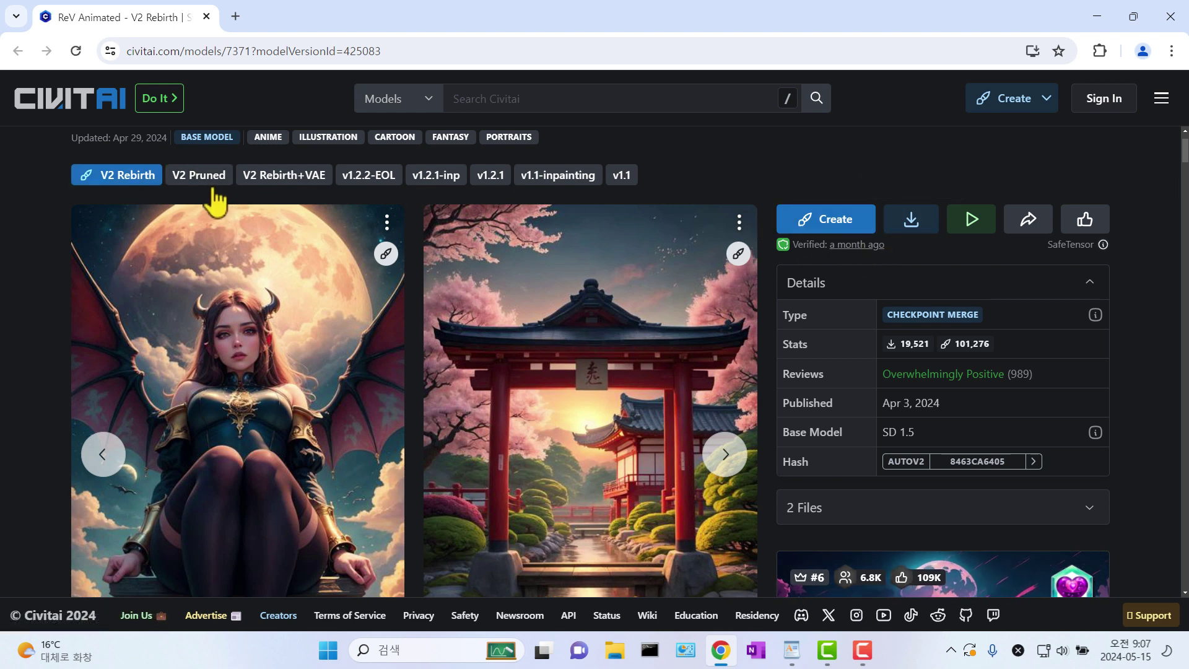
click(460, 189)
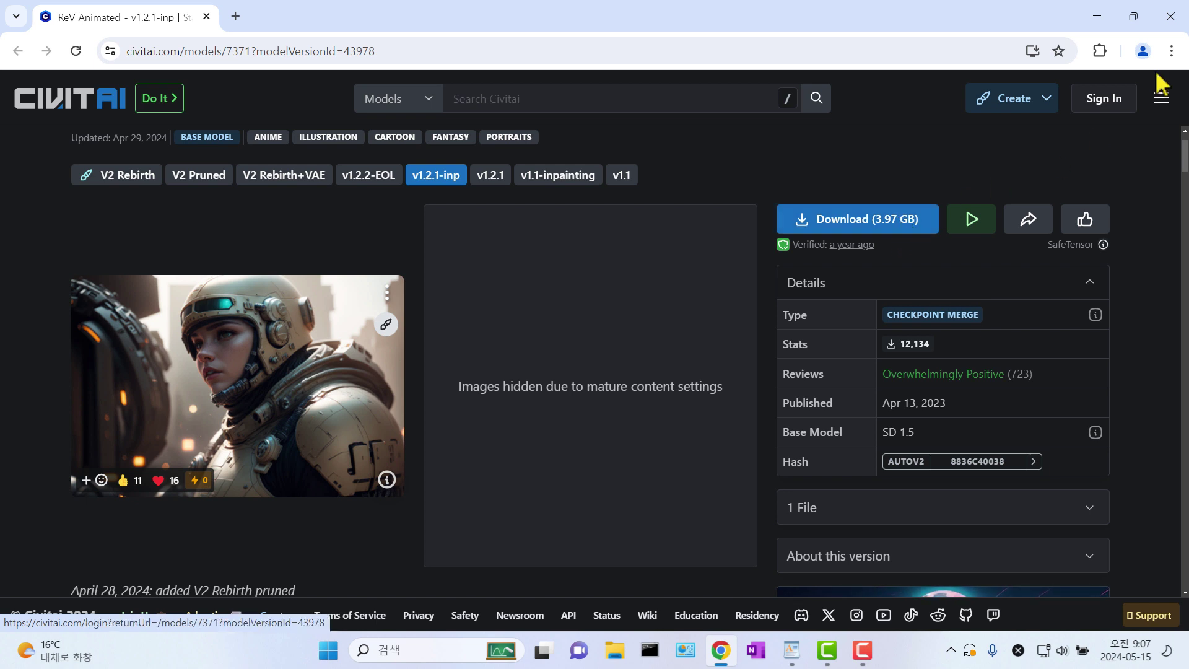
- Close the browser and the WordPad notes to return to the desktop
click(1170, 16)
click(1169, 9)
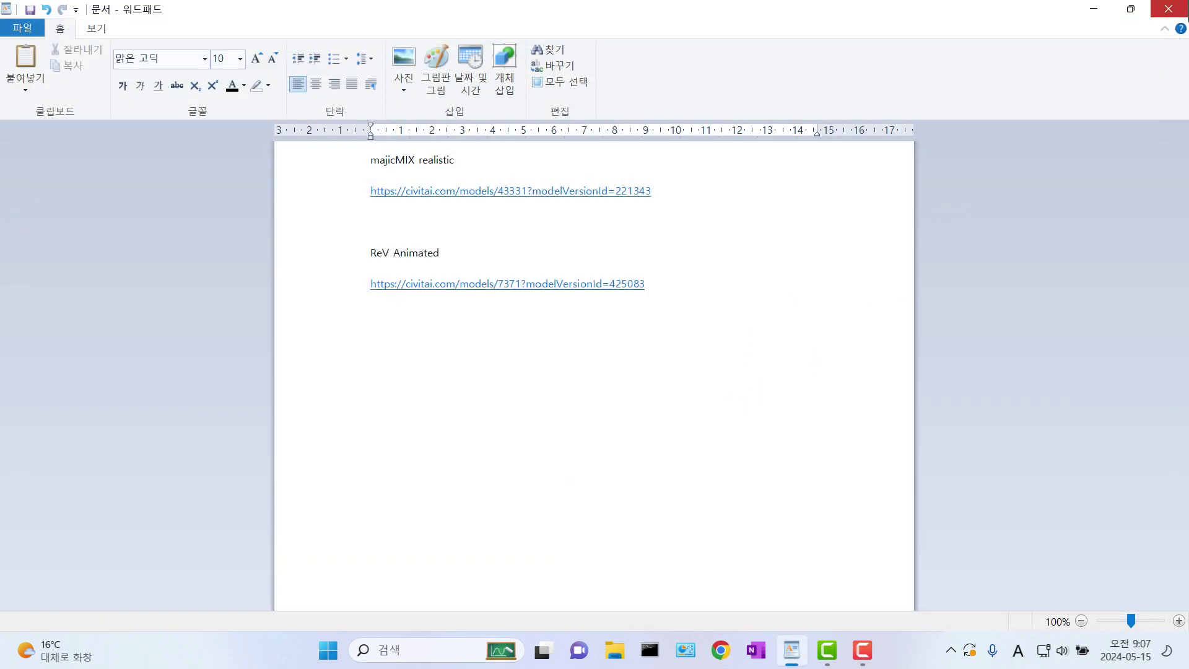
click(654, 322)
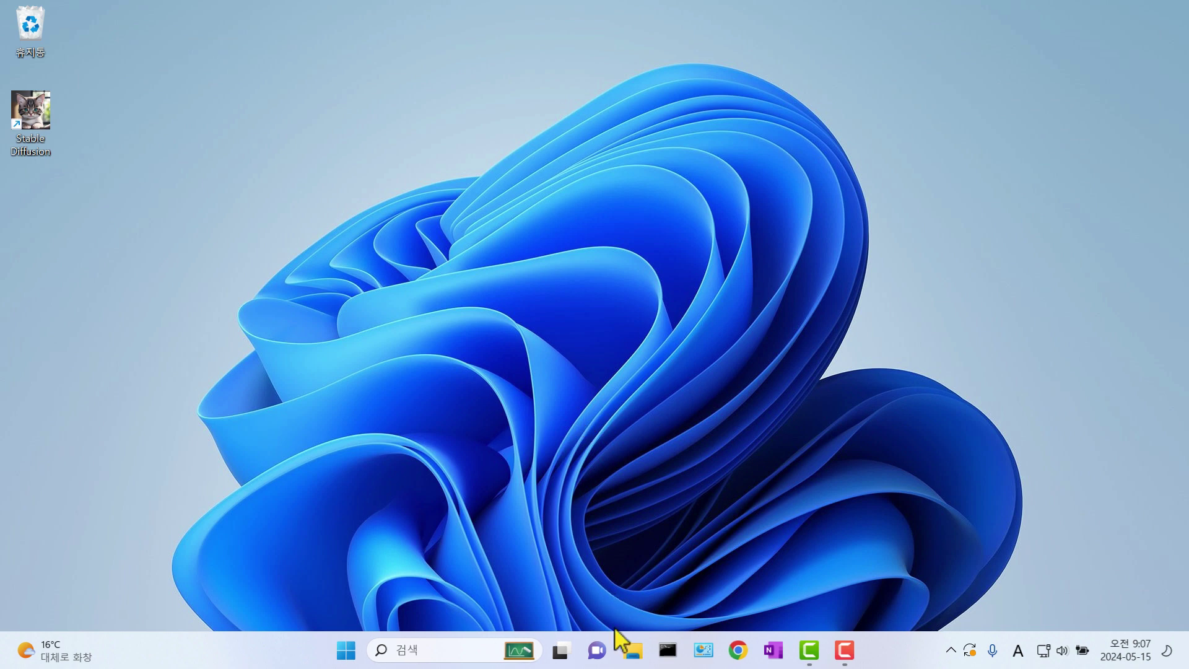
- In File Explorer, put the four majicmixRealistic and revAnimated .safetensors files from the 다운로드 folder on the clipboard
click(631, 650)
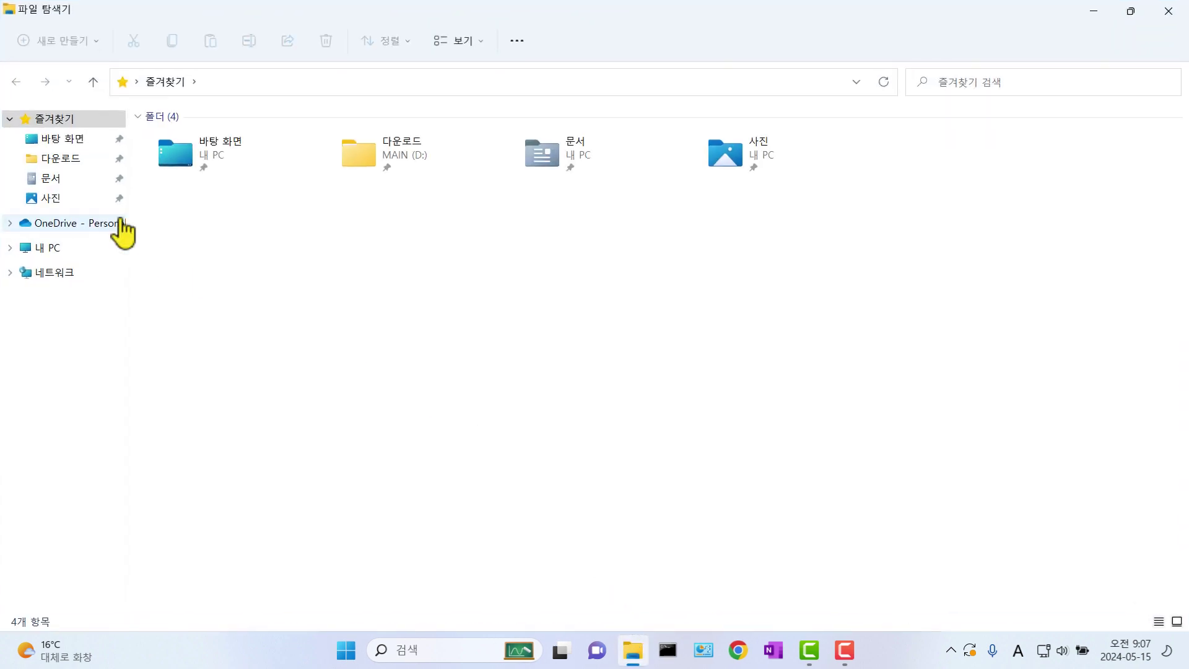
click(65, 163)
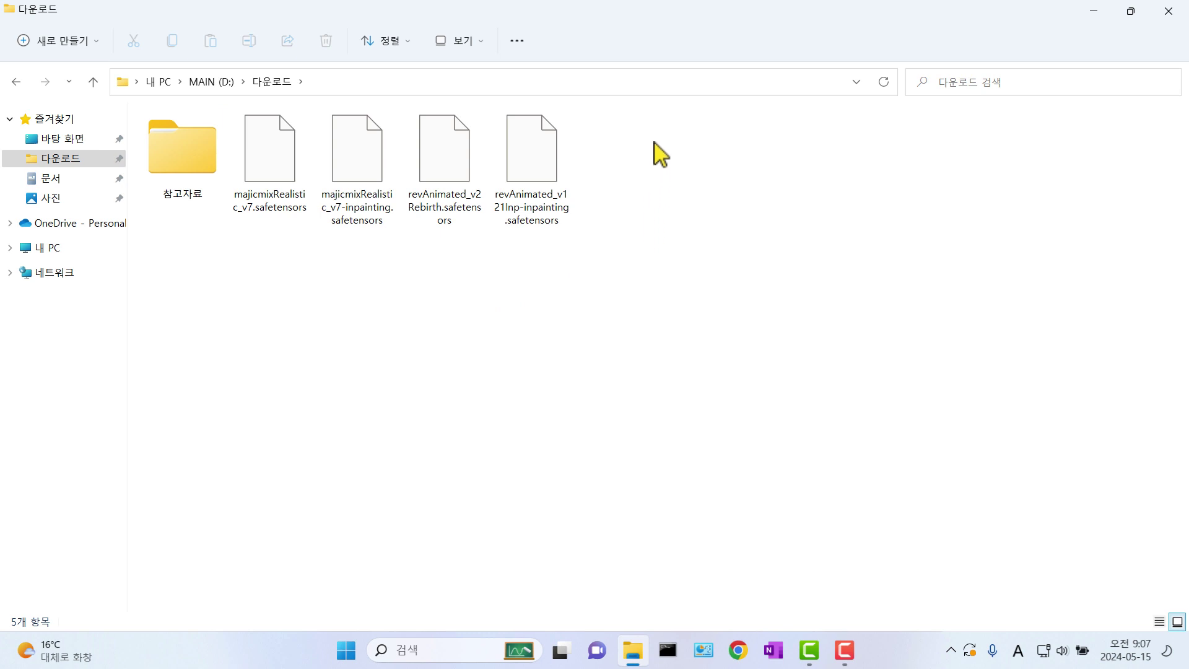
drag(655, 152, 365, 341)
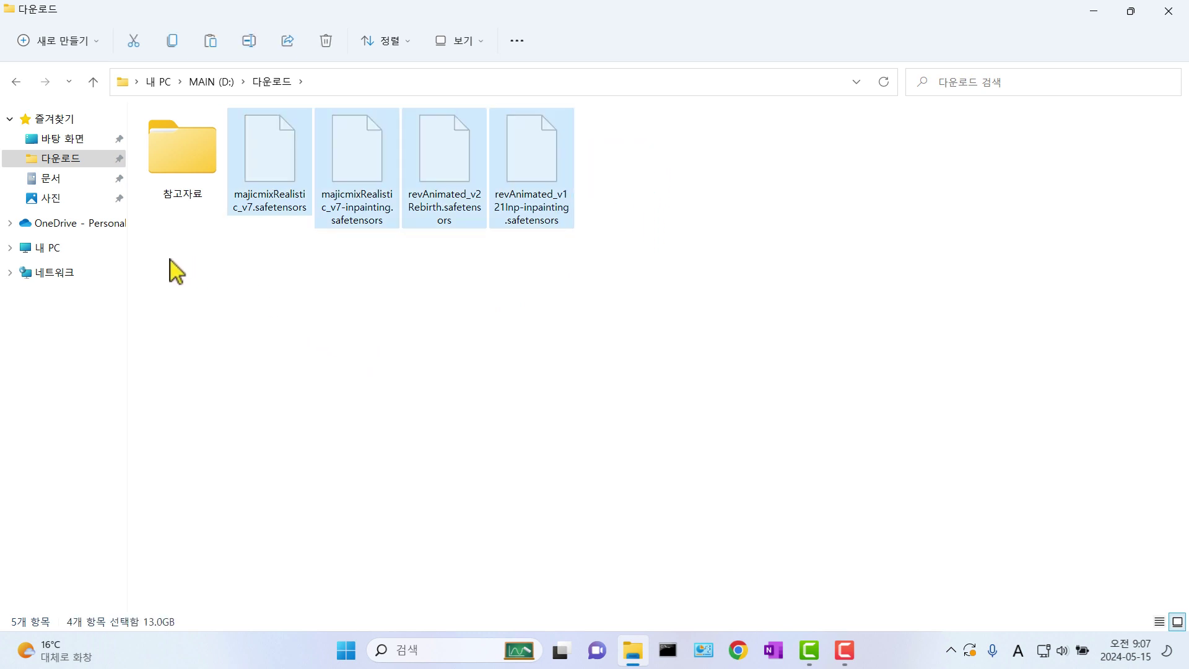
- Go to the checkpoint folder WebUI\stable-diffusion-webui\models\Stable-diffusion on the MAIN (D:) drive
click(102, 250)
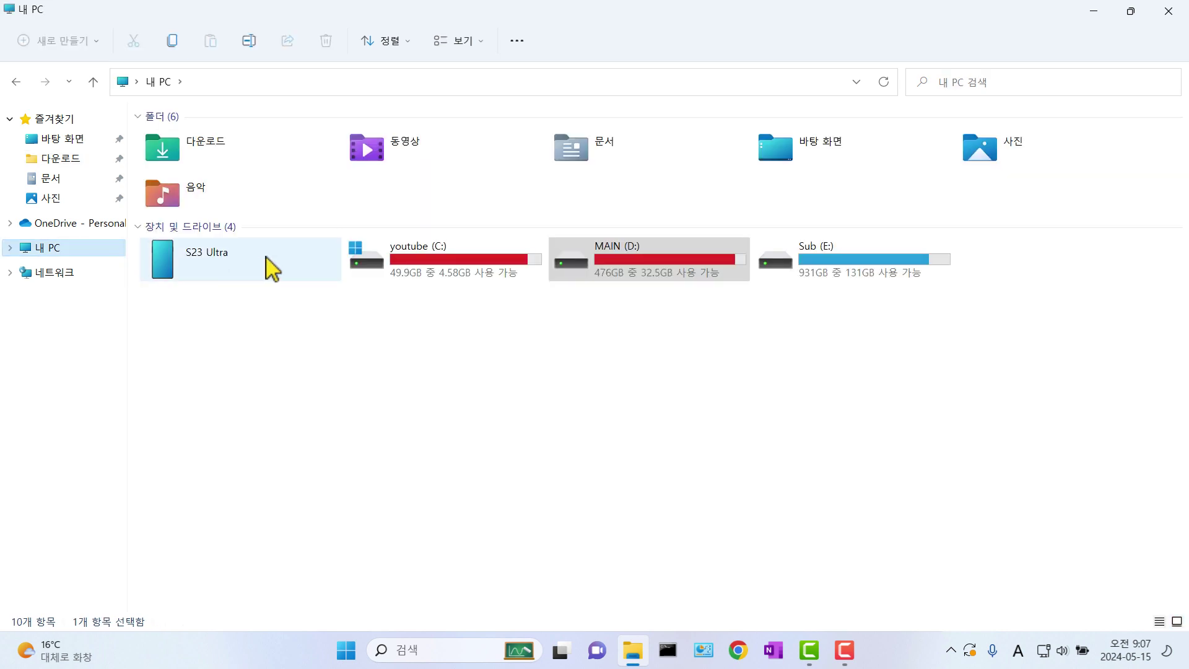
click(712, 274)
double_click(712, 275)
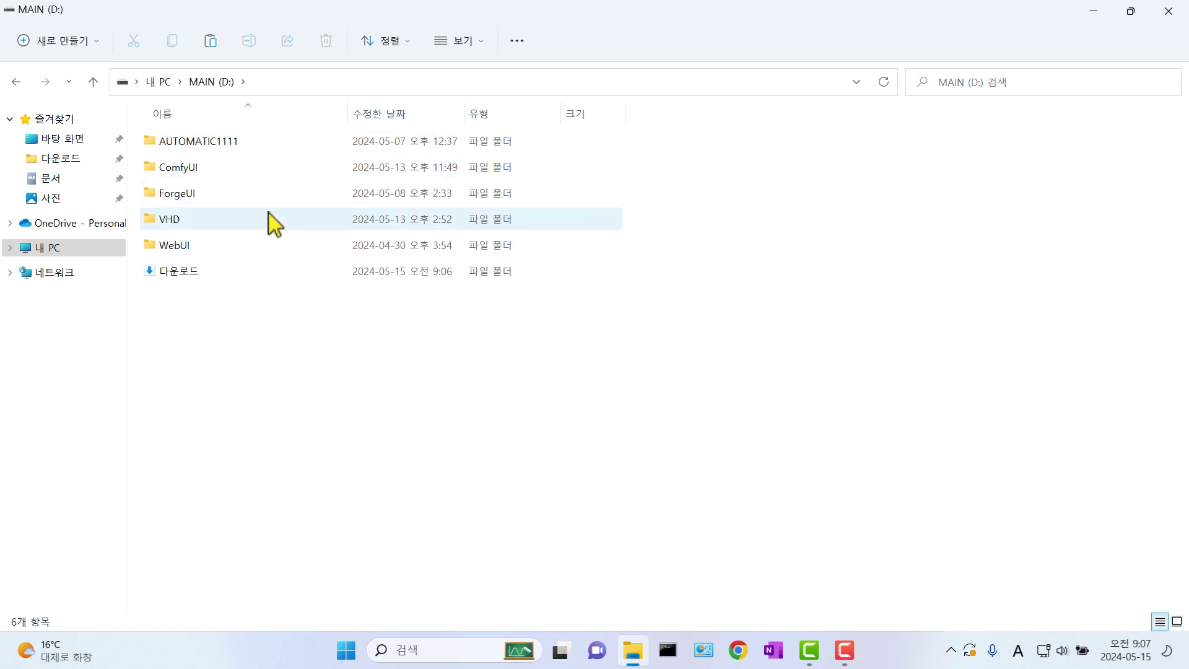
double_click(271, 246)
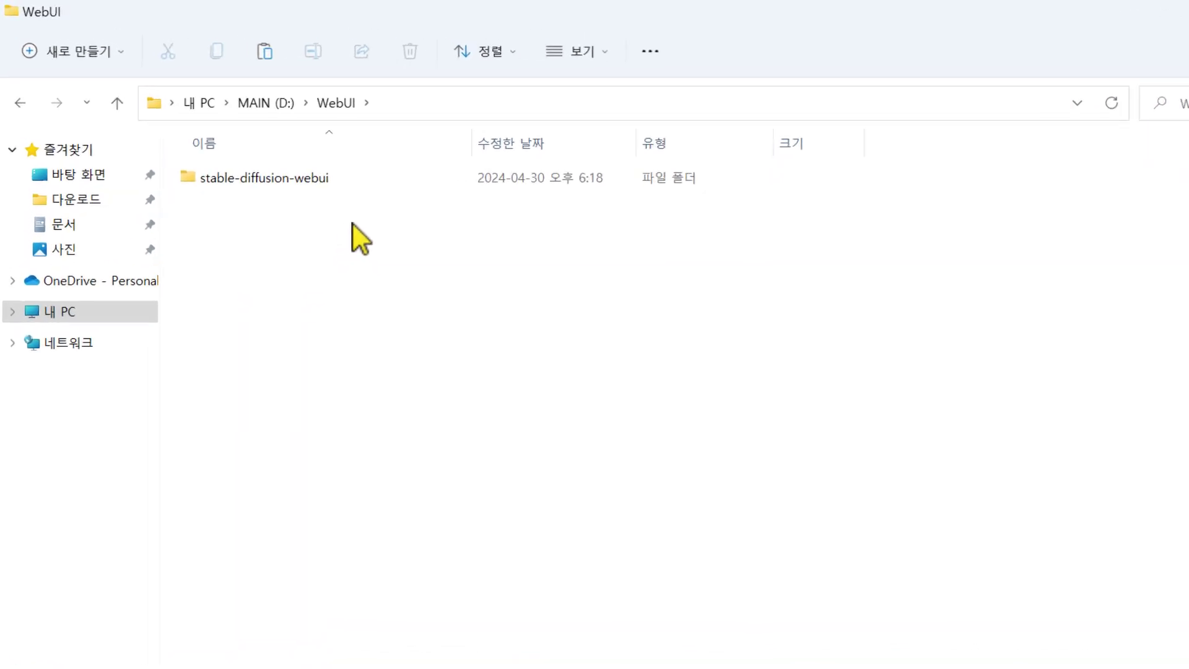
double_click(275, 145)
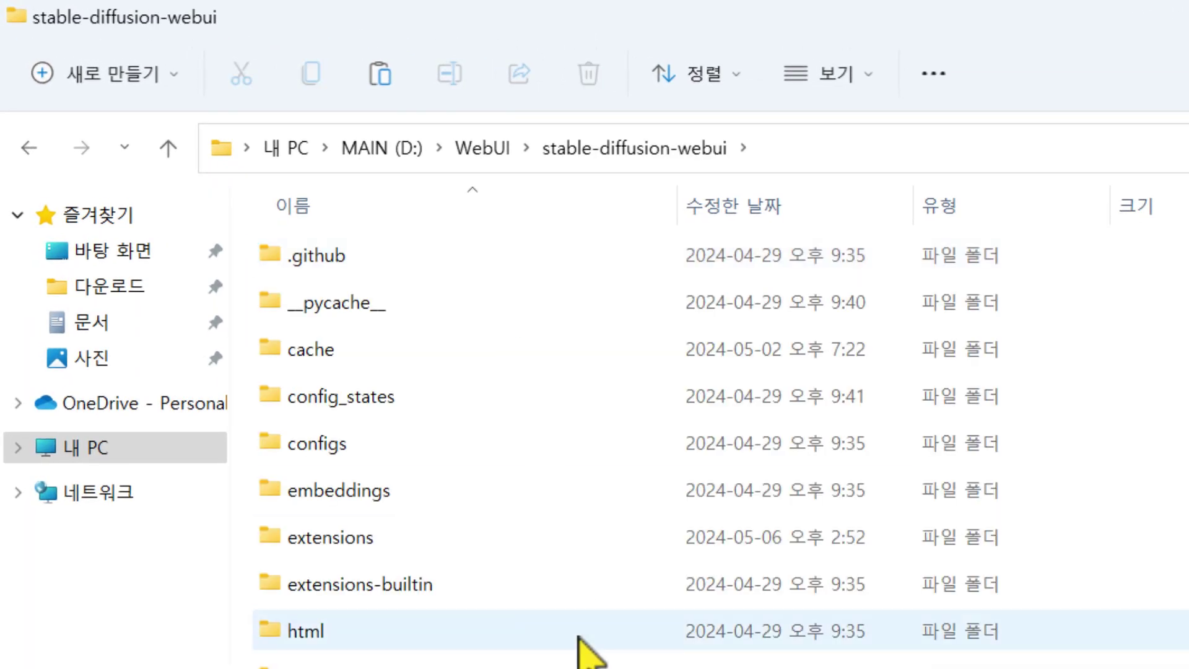
scroll(578, 650, down, 2)
scroll(579, 650, up, 1)
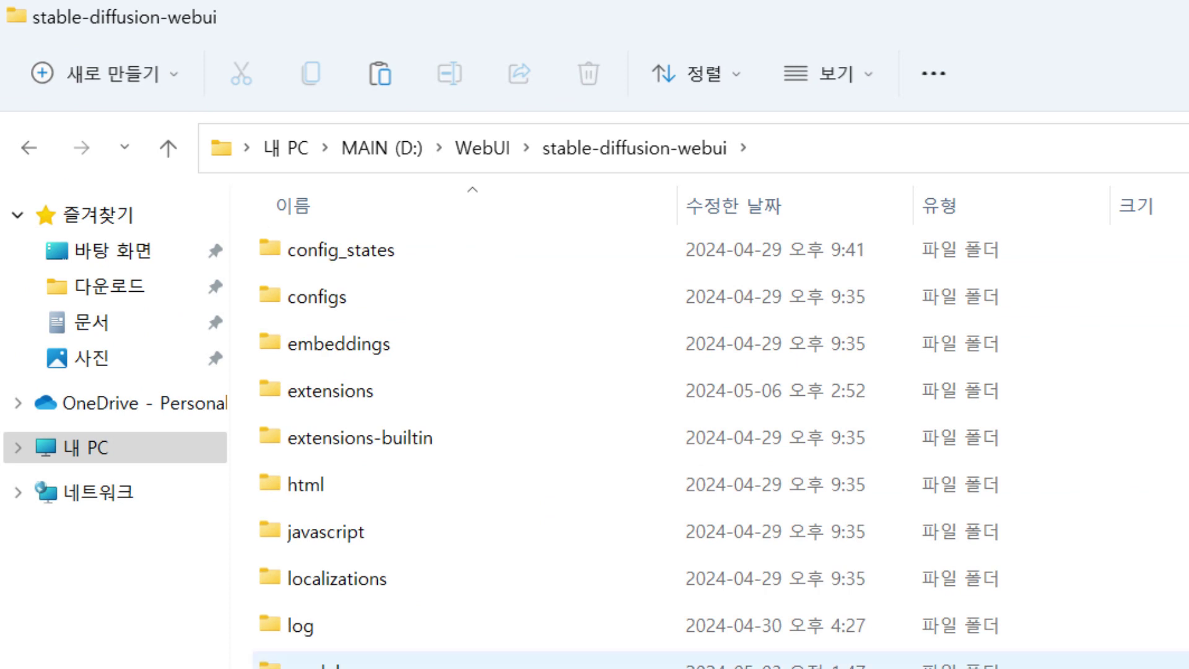
double_click(578, 664)
double_click(576, 638)
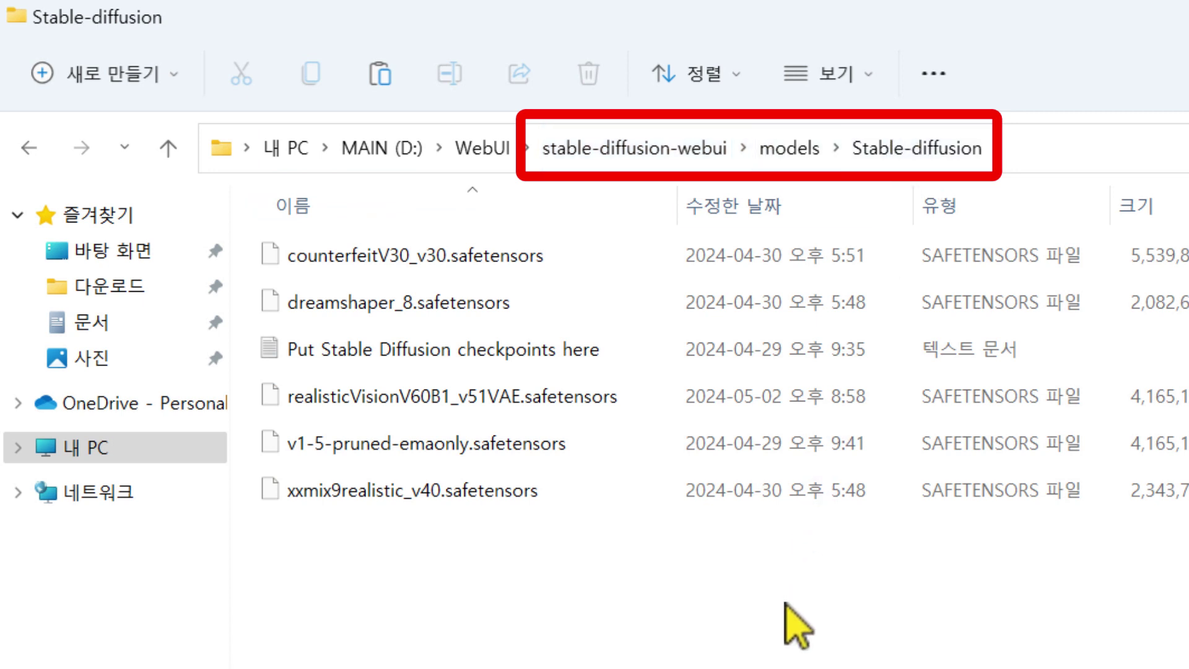
- Paste the four checkpoint files into the Stable-diffusion folder and close File Explorer
key(ctrl+v)
click(429, 464)
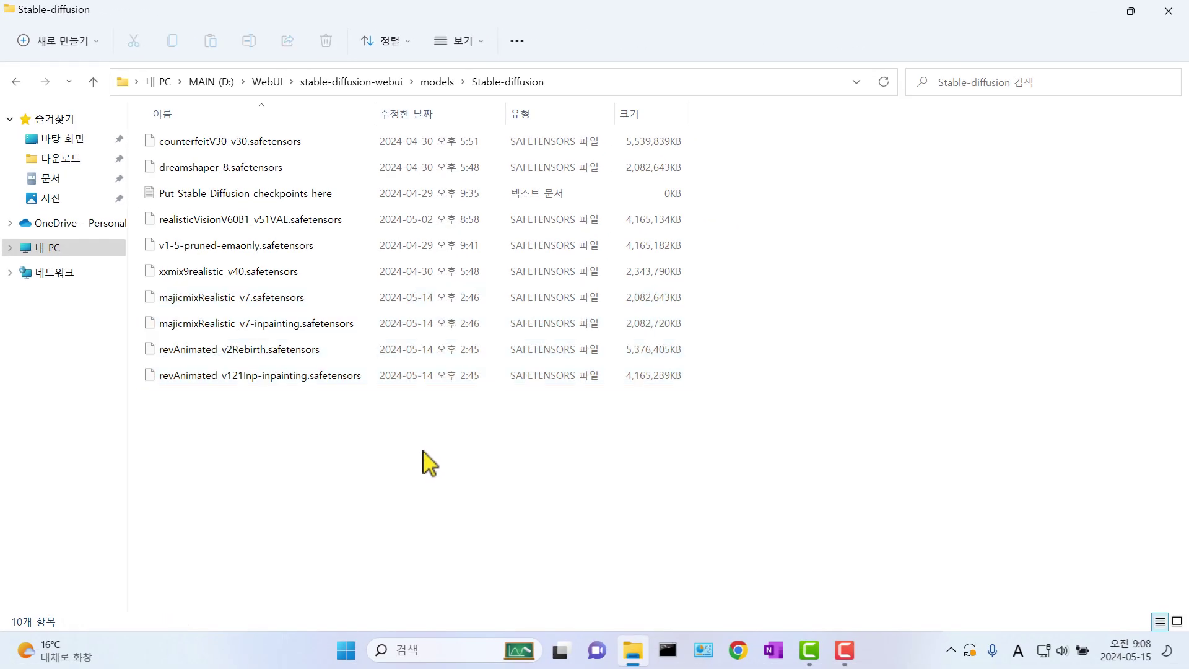
click(1168, 10)
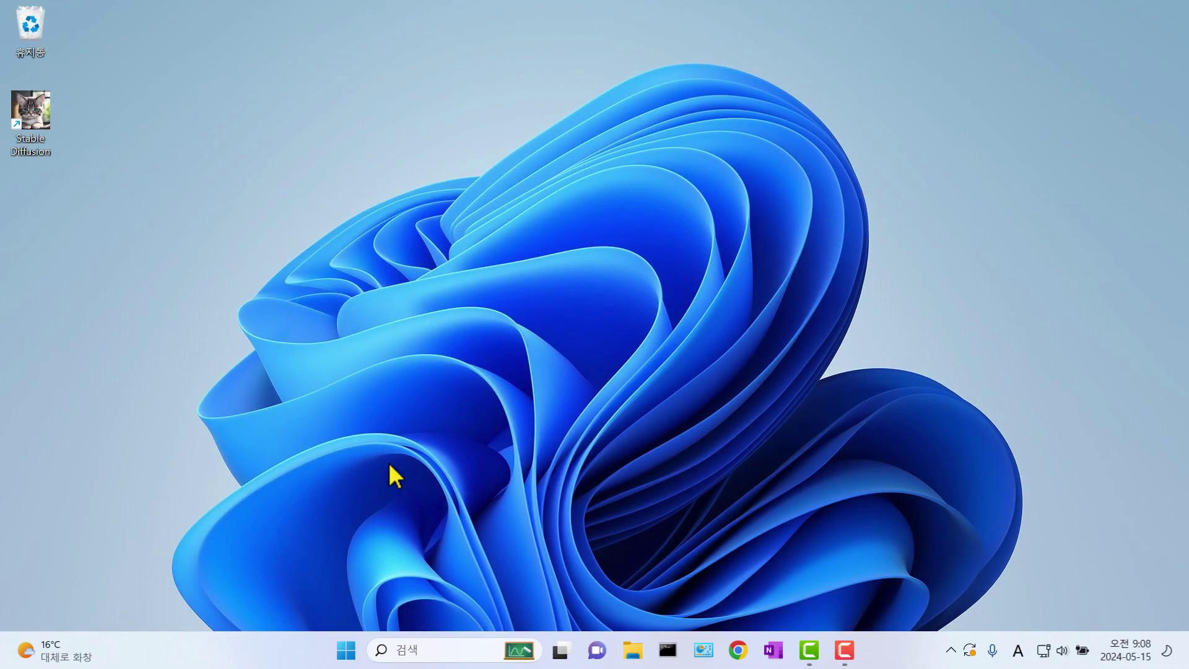
- Switch to the Stable Diffusion web UI in Chrome and show its installed extensions
click(844, 650)
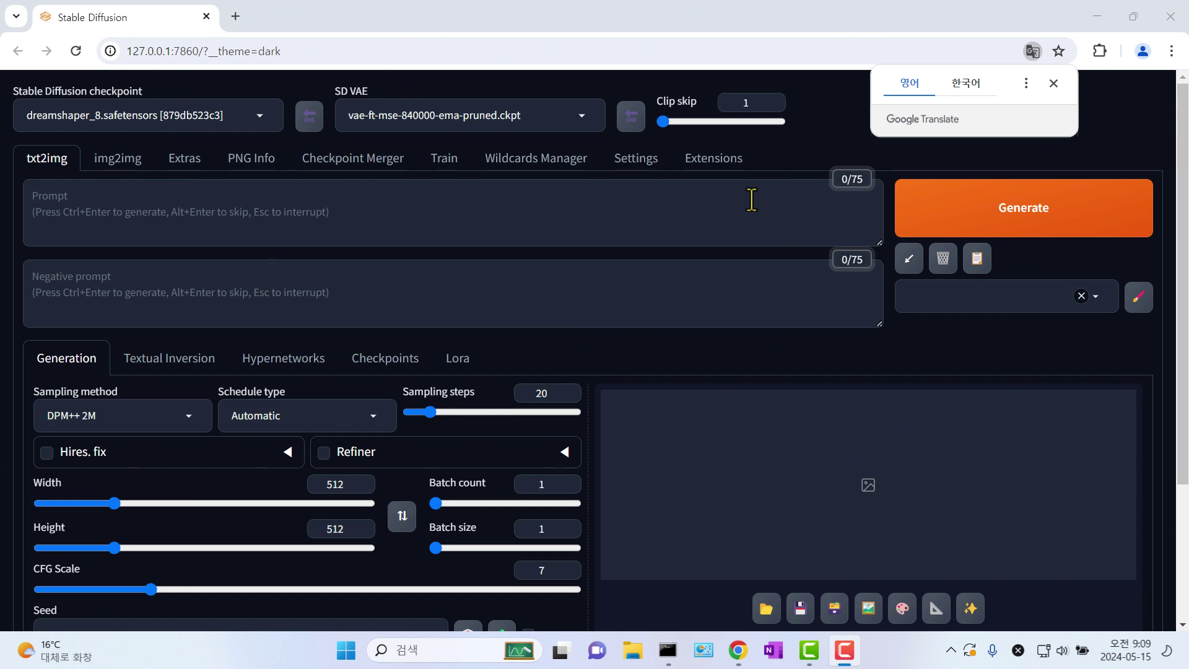
click(729, 169)
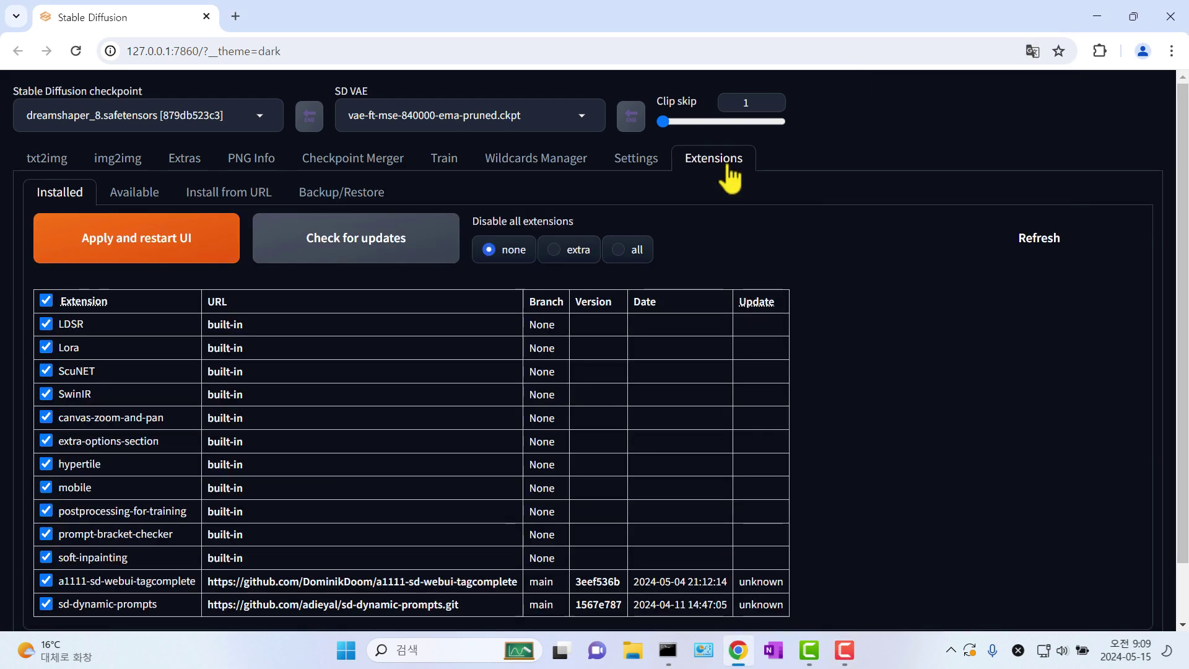
click(738, 651)
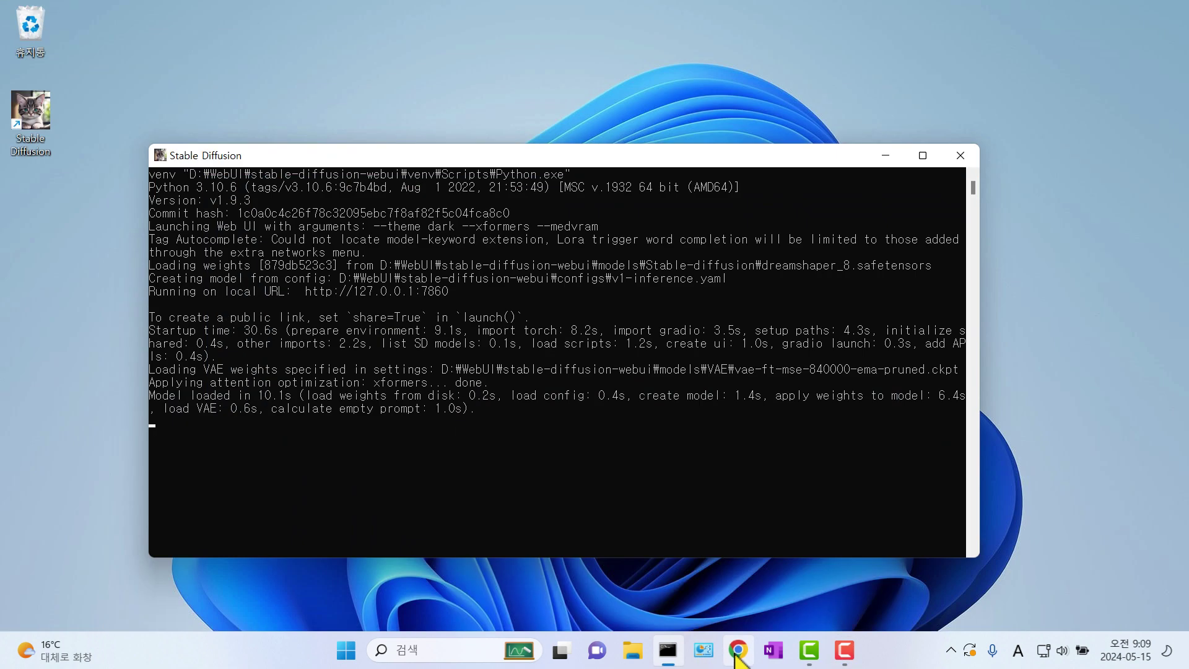
click(738, 651)
- Search Google for "regional prompter" in a new browser tab
click(237, 17)
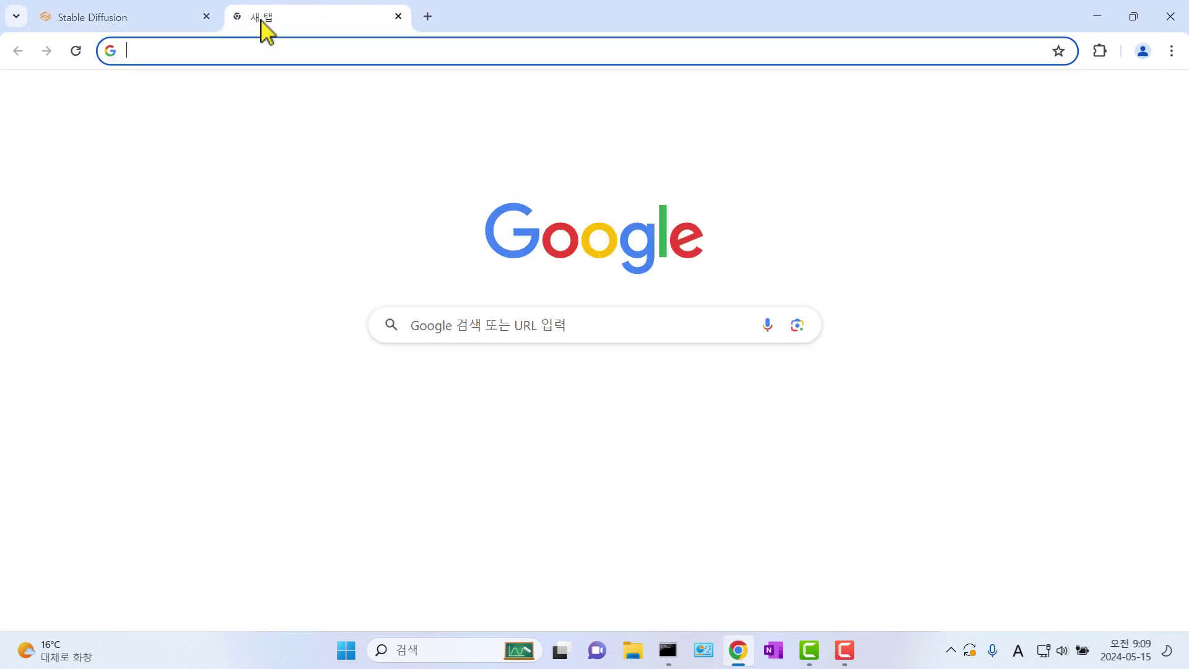
click(604, 322)
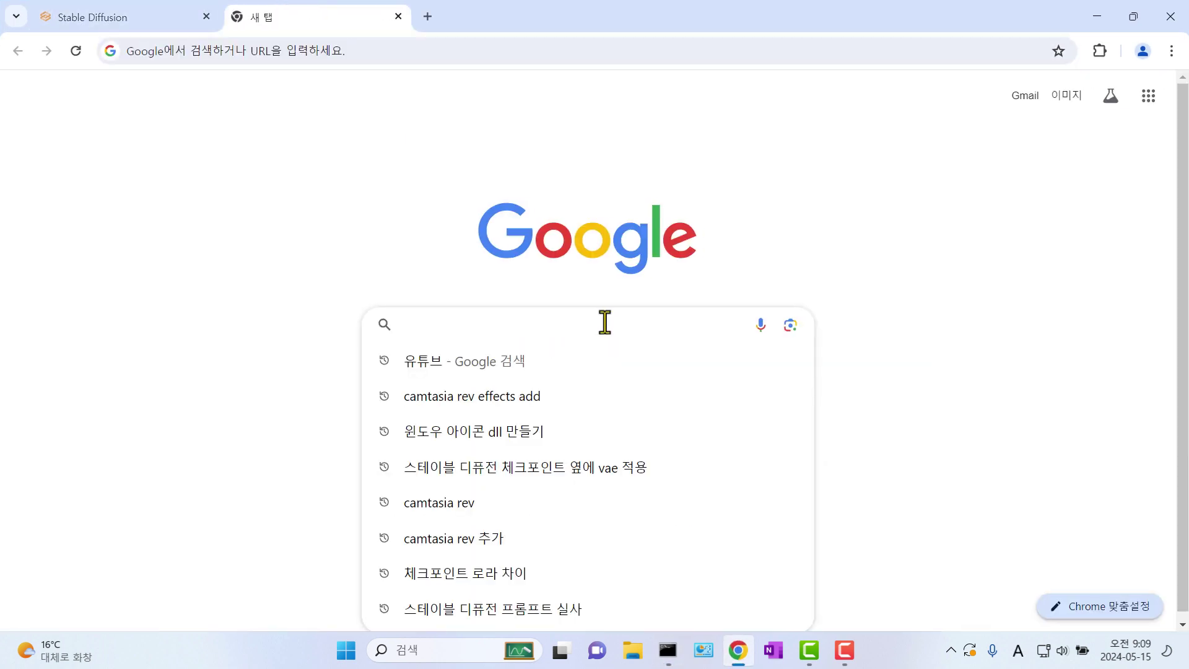
text(re)
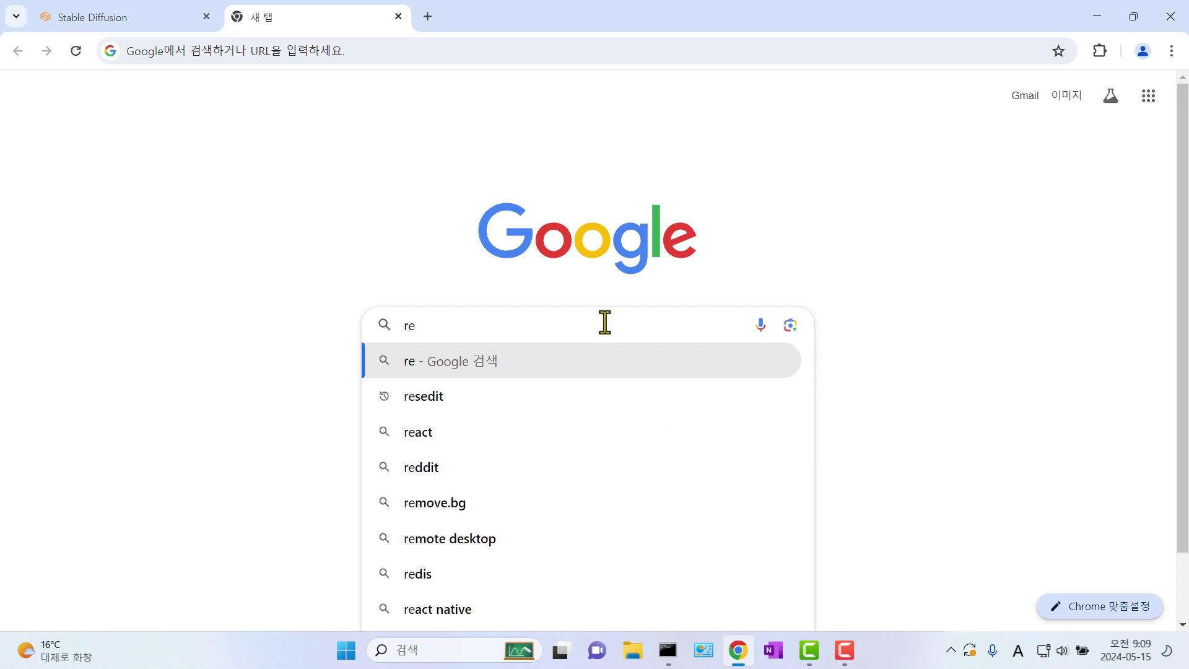
text(gional )
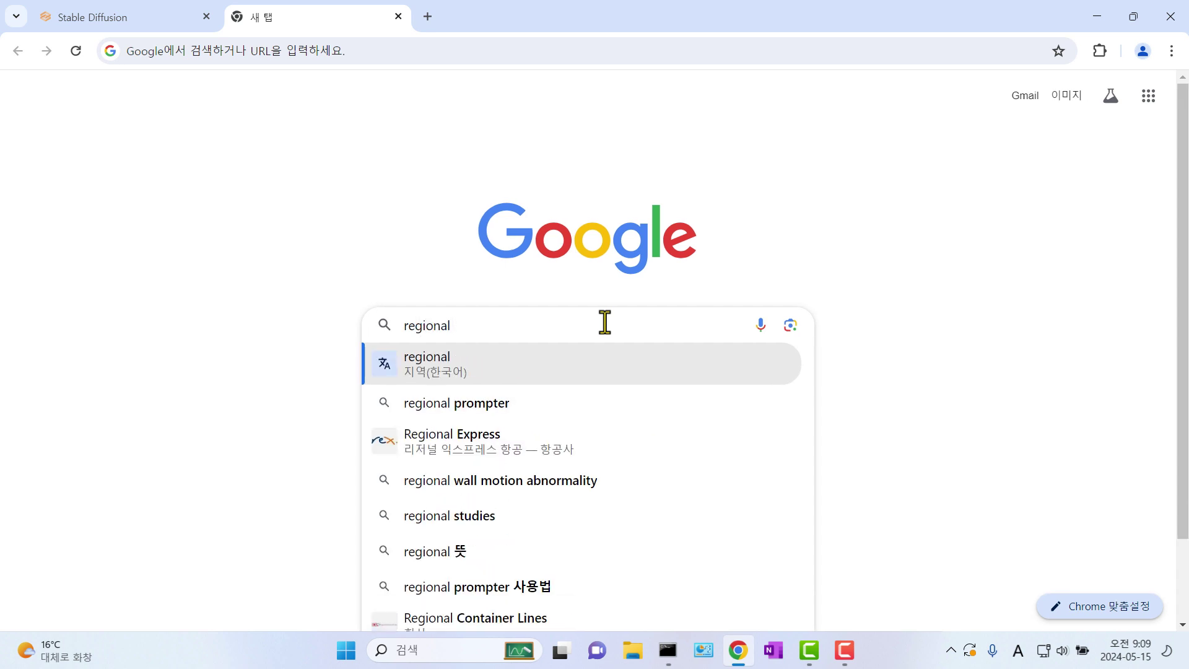
text(pro)
key(Return)
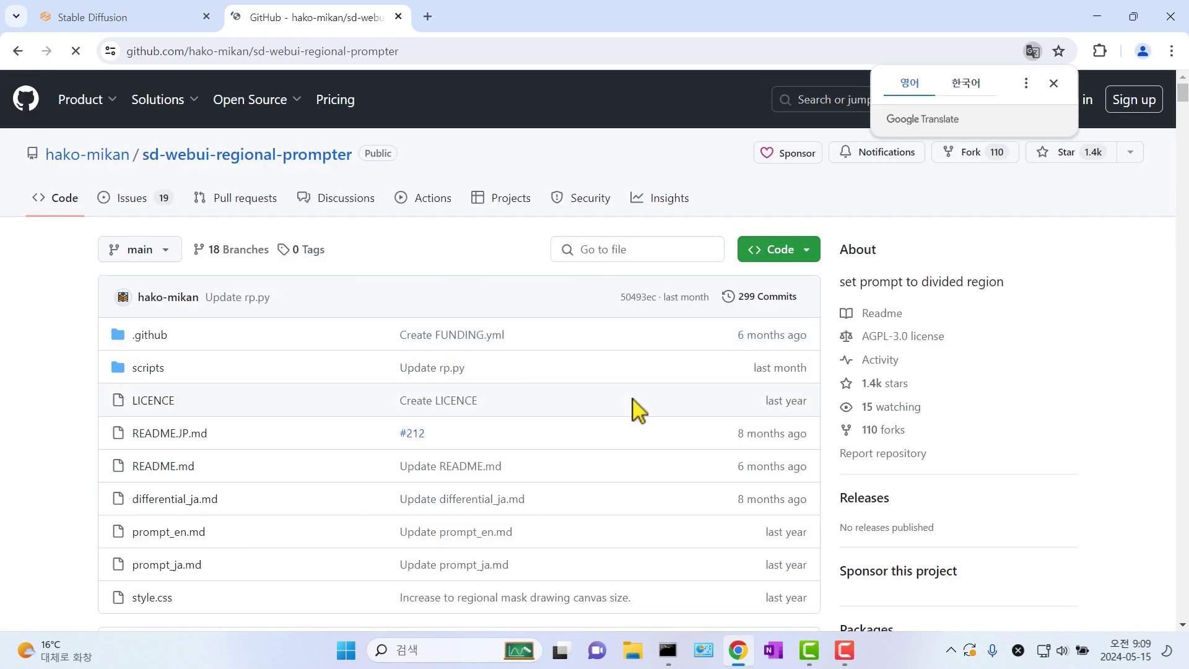
- Copy the HTTPS clone URL of the sd-webui-regional-prompter repository on GitHub
click(809, 271)
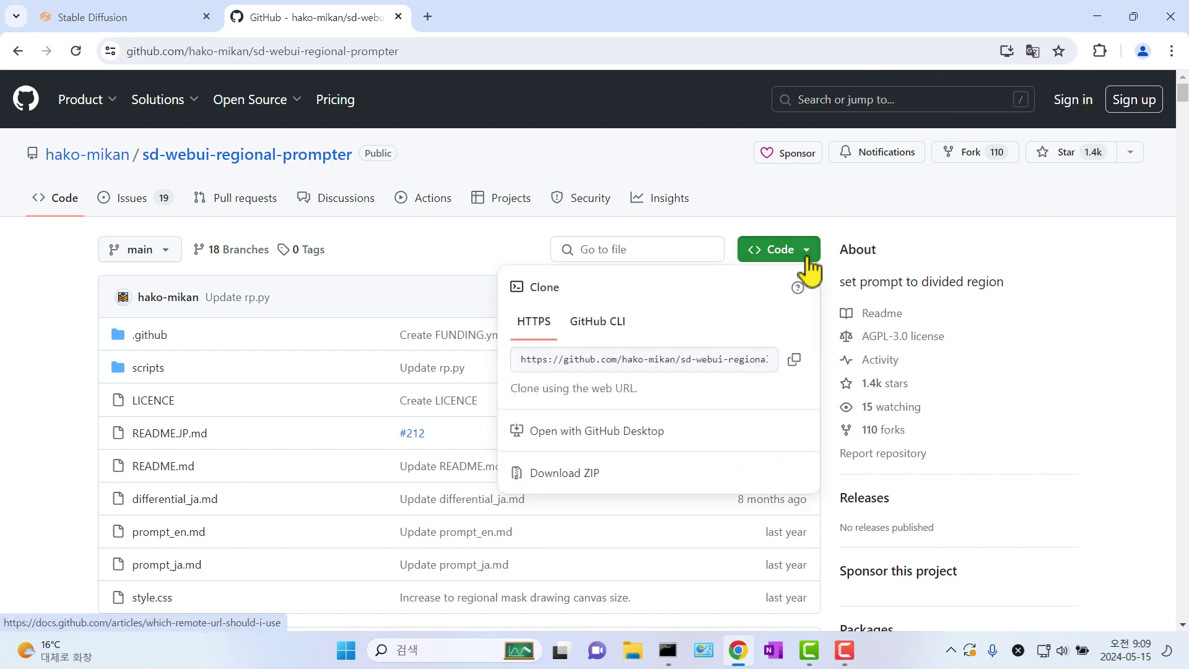
click(795, 361)
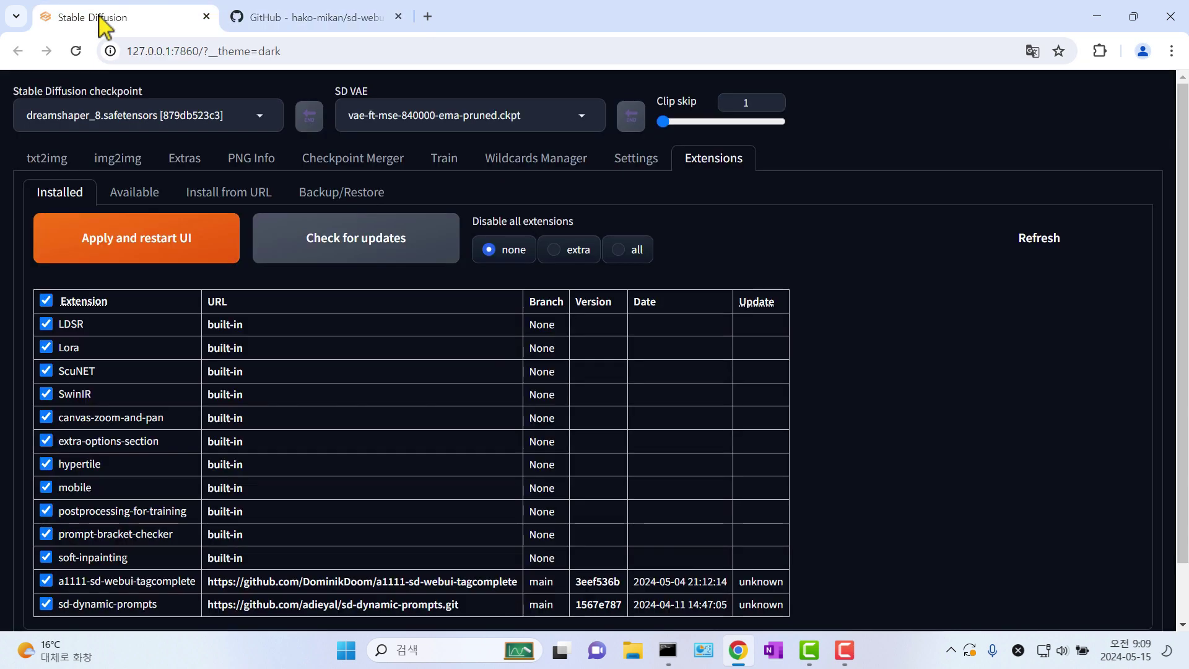
click(99, 17)
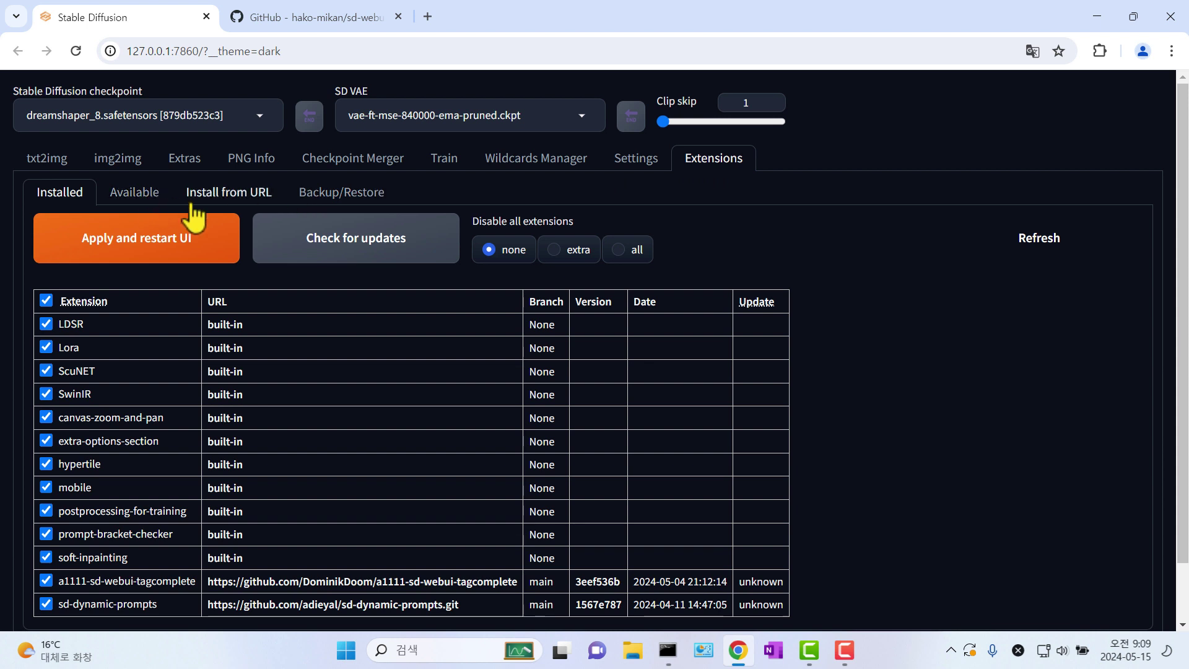
click(250, 212)
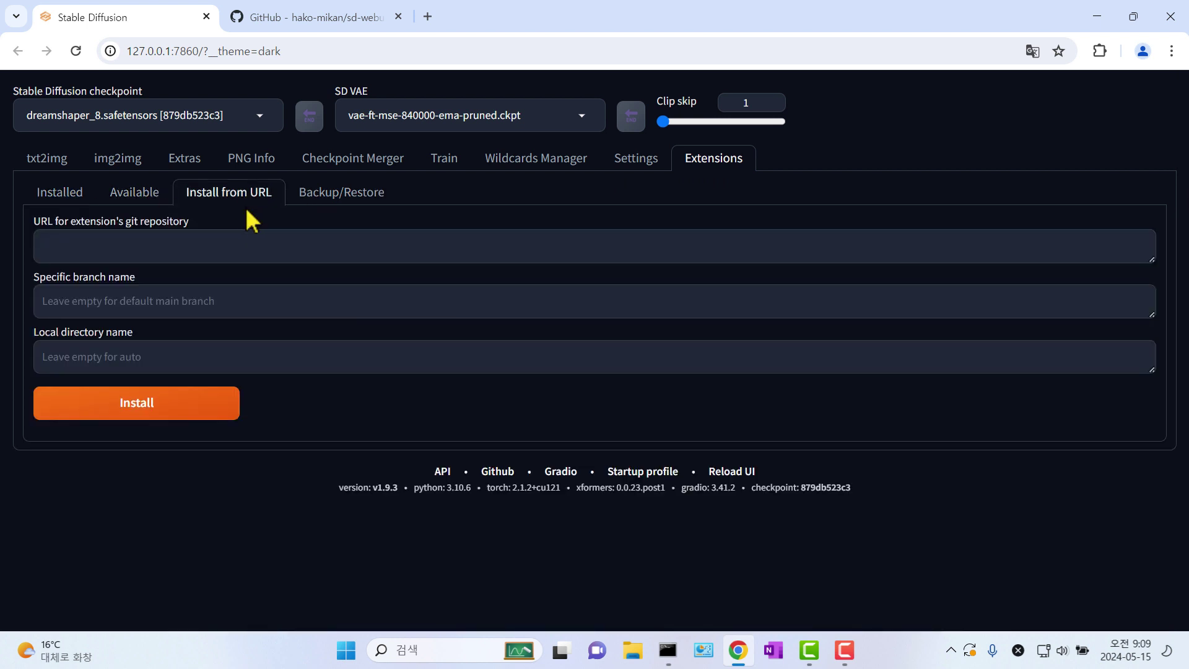
click(253, 241)
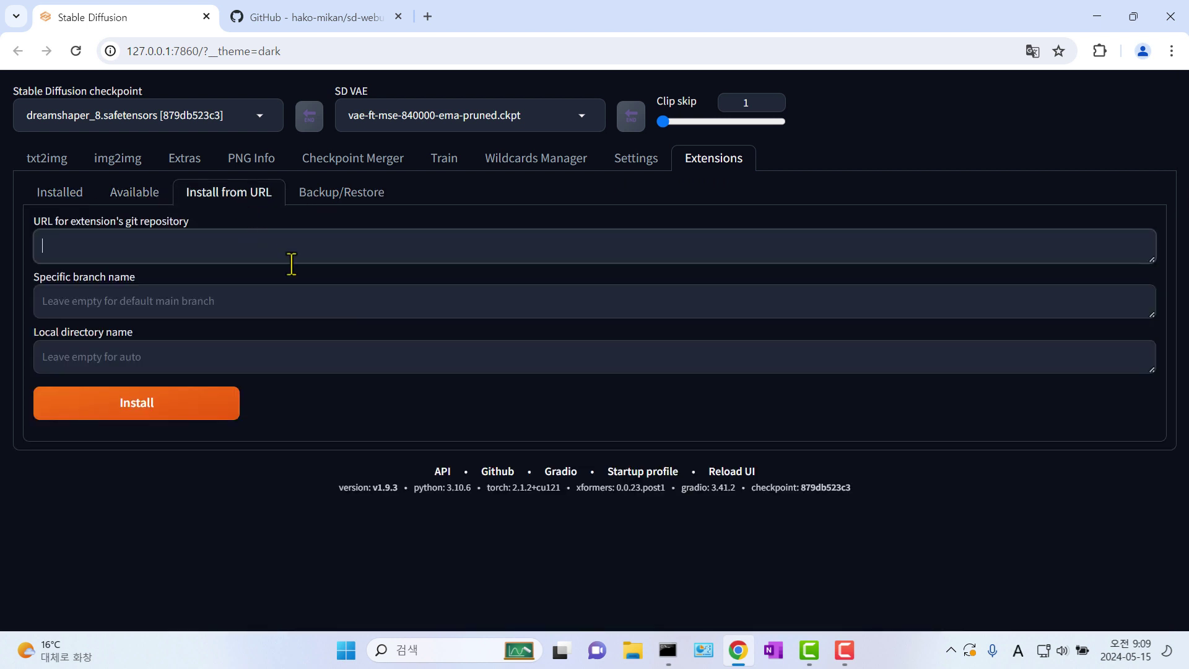
key(ctrl+v)
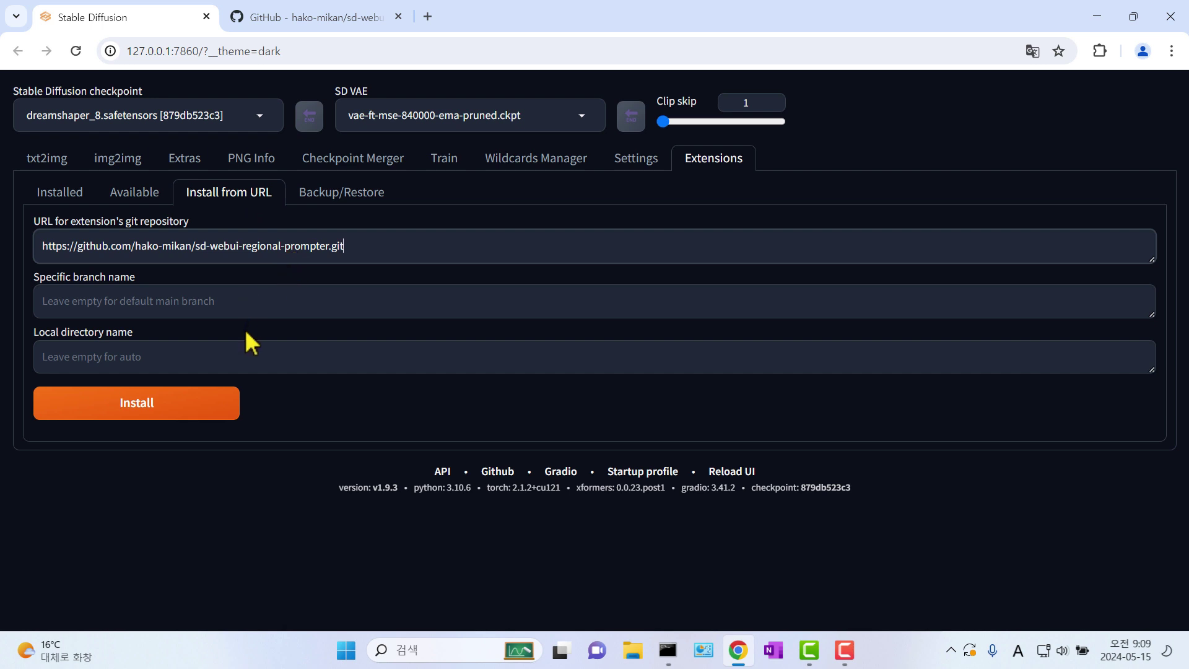
click(221, 414)
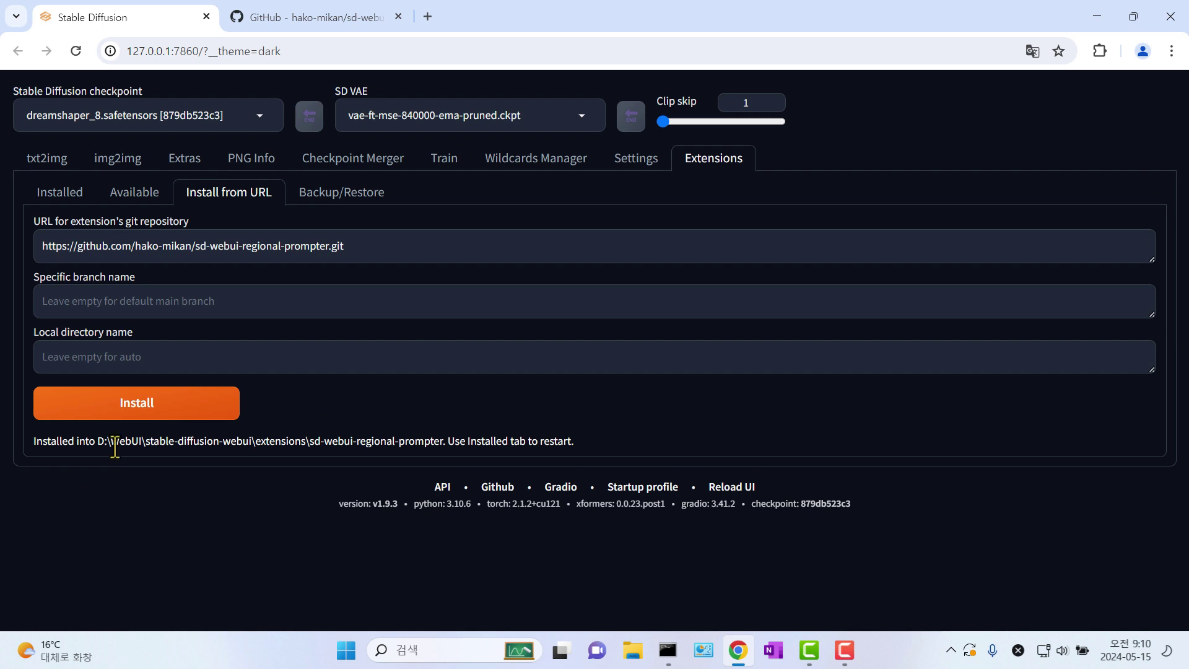
- Apply the installed extensions, restart the UI, and locate the Regional Prompter section in txt2img
click(68, 197)
click(161, 251)
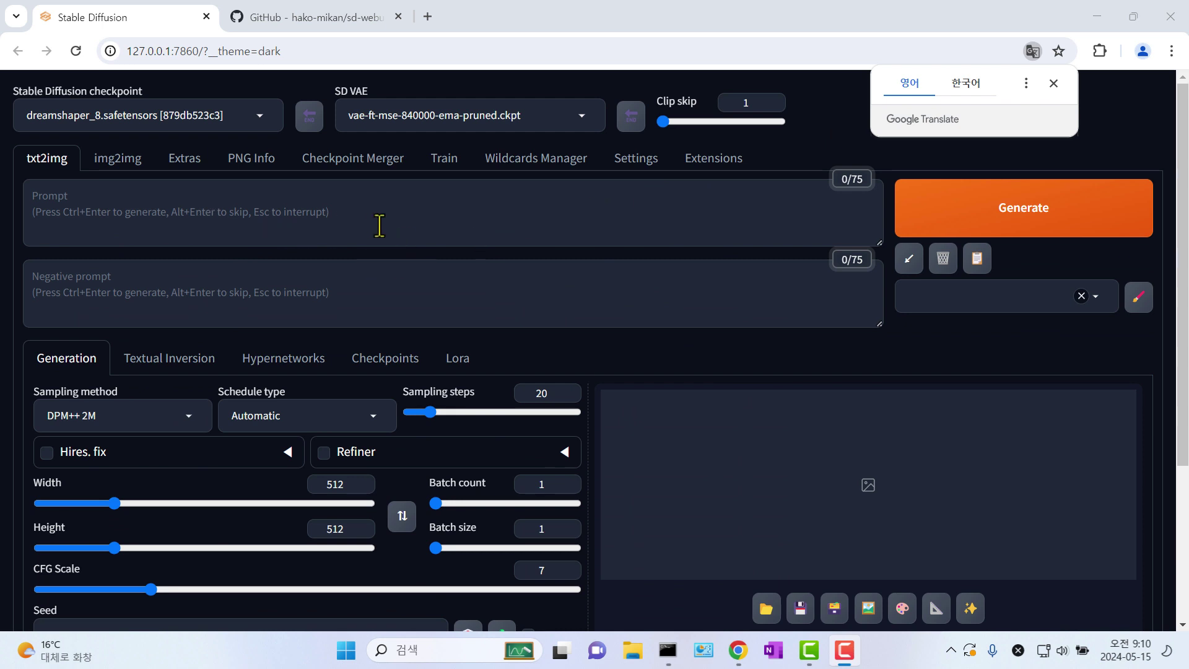
scroll(475, 224, down, 4)
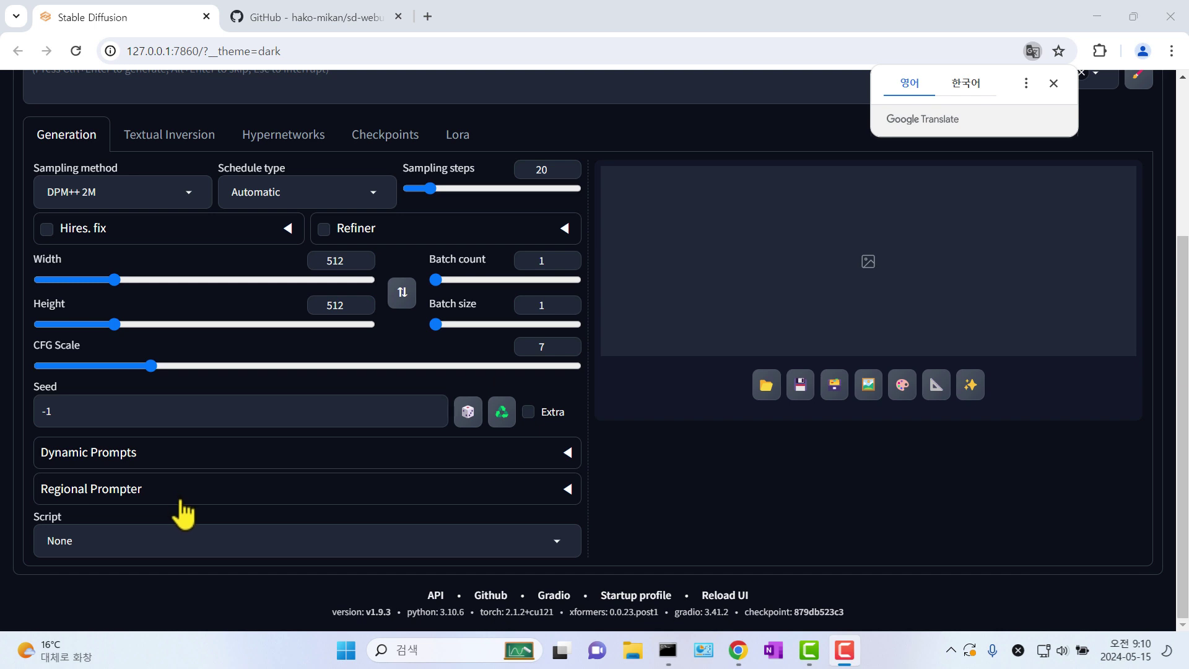
- Return to the sd-webui-regional-prompter GitHub page and read the README notes on using LoRA, LoCon and LoHa
key(ctrl+Tab)
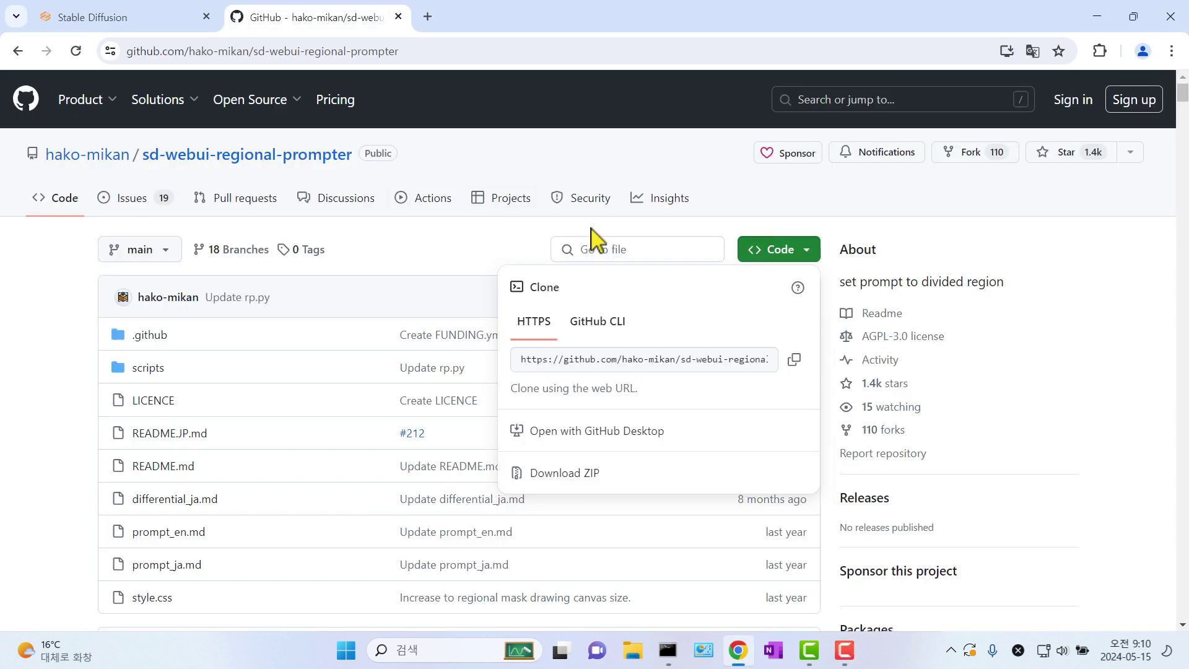
click(790, 254)
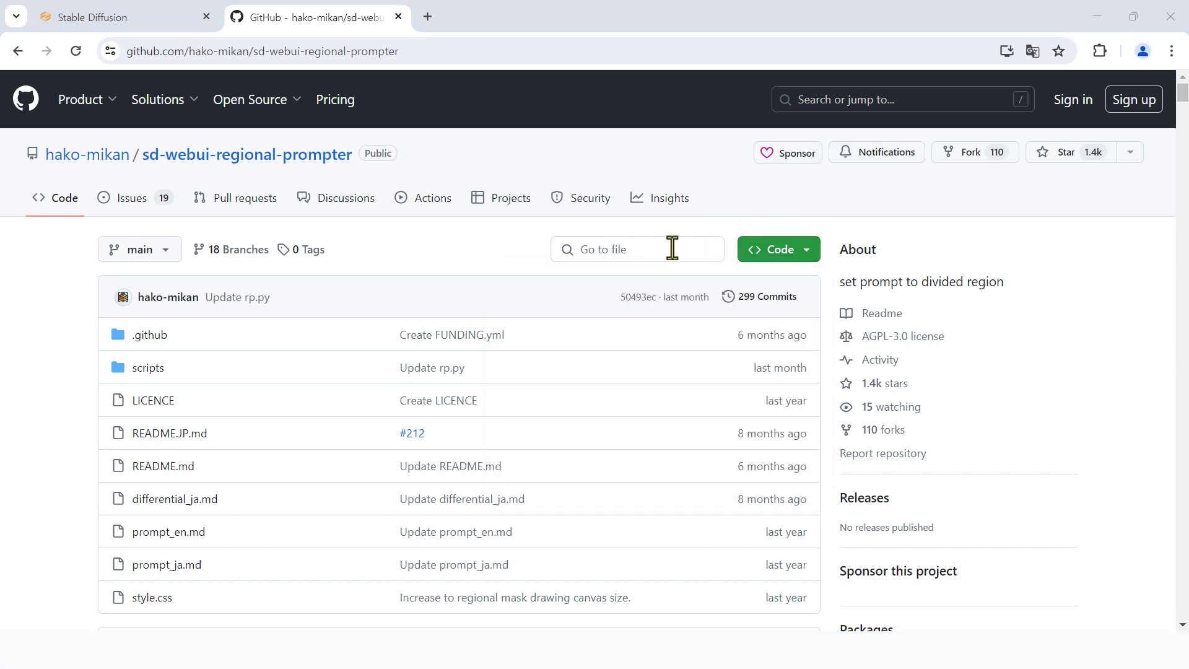
scroll(617, 272, down, 3)
scroll(619, 275, down, 8)
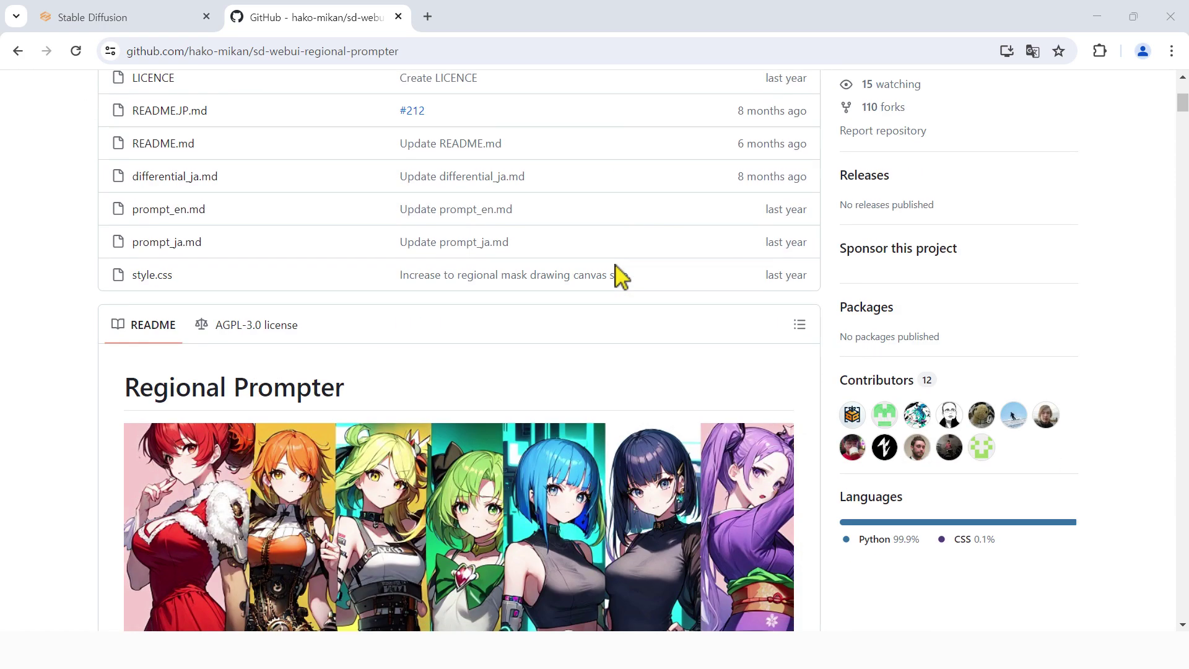
scroll(618, 270, down, 4)
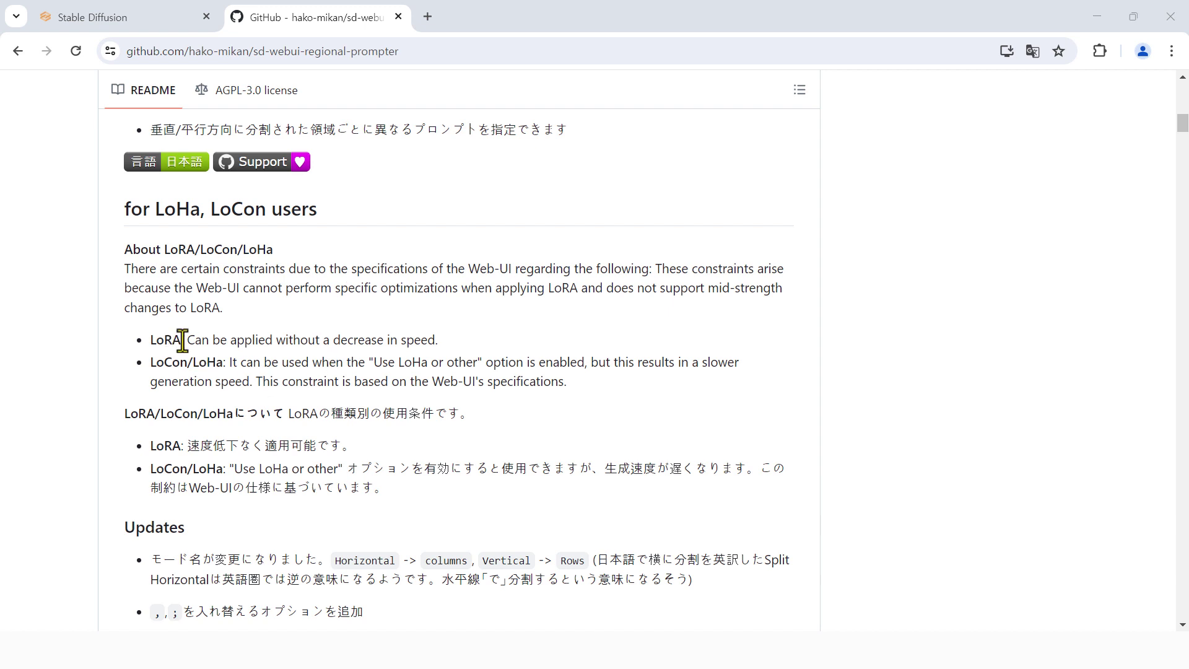
drag(183, 339, 155, 343)
click(381, 339)
scroll(381, 340, down, 1)
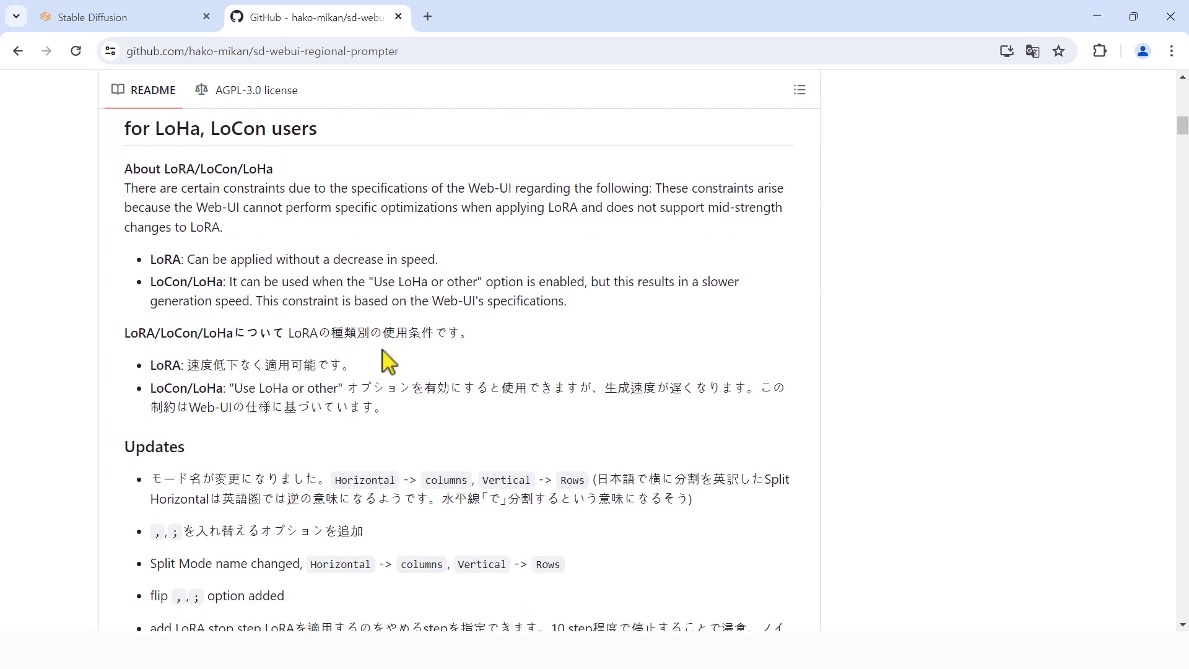
- Read the README's Updates section, including the split mode name changes and the new region features
scroll(388, 361, down, 1)
scroll(389, 361, down, 1)
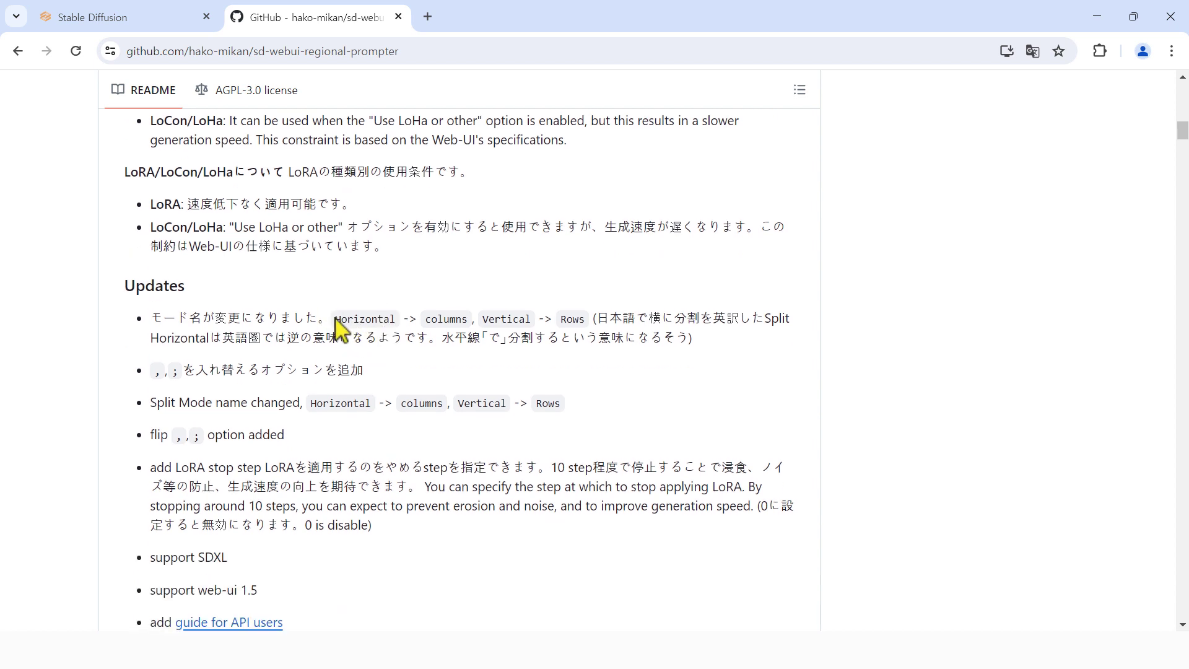
drag(335, 317, 581, 332)
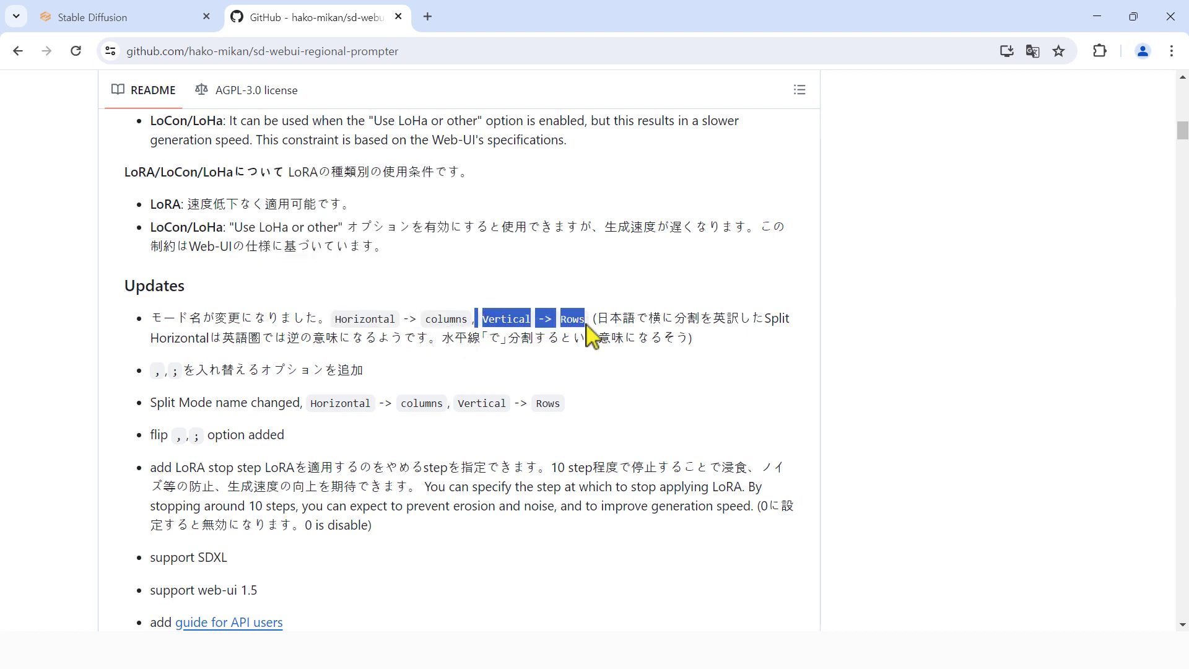
click(494, 374)
scroll(496, 371, down, 1)
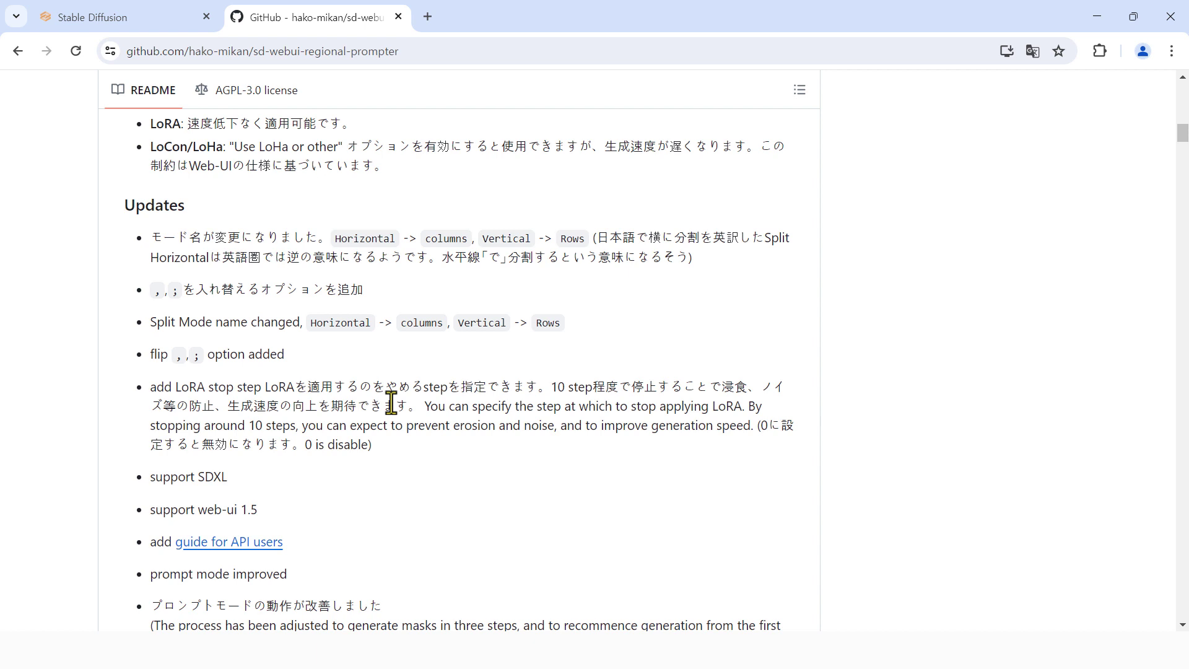
scroll(471, 409, down, 1)
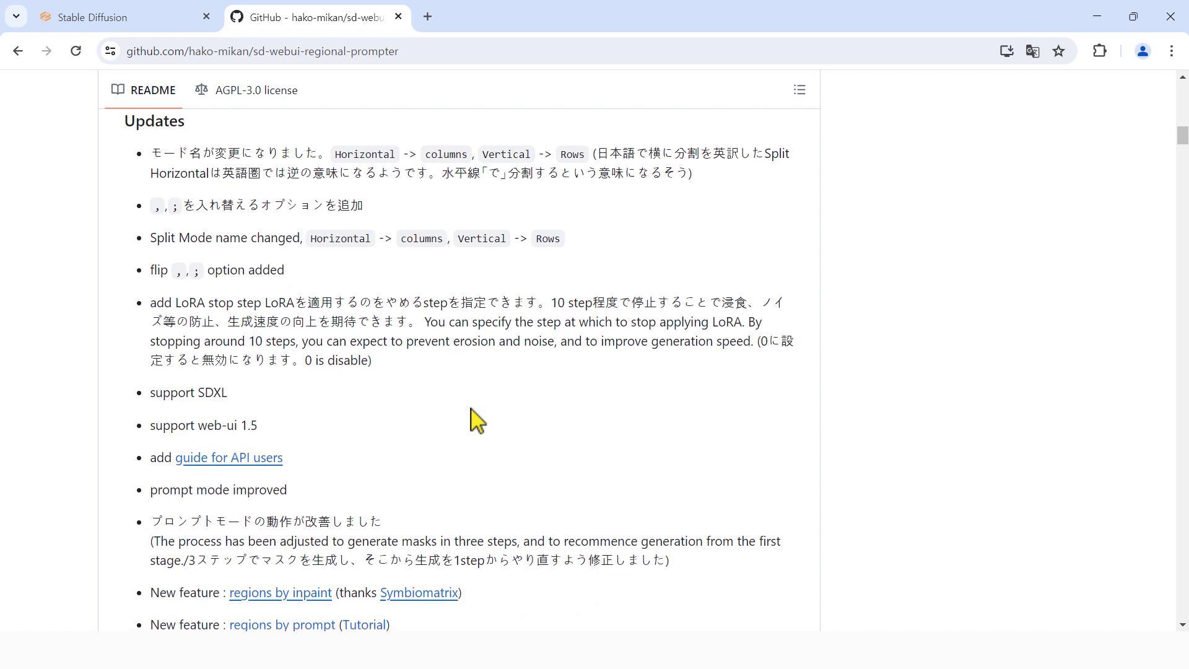
scroll(470, 415, down, 3)
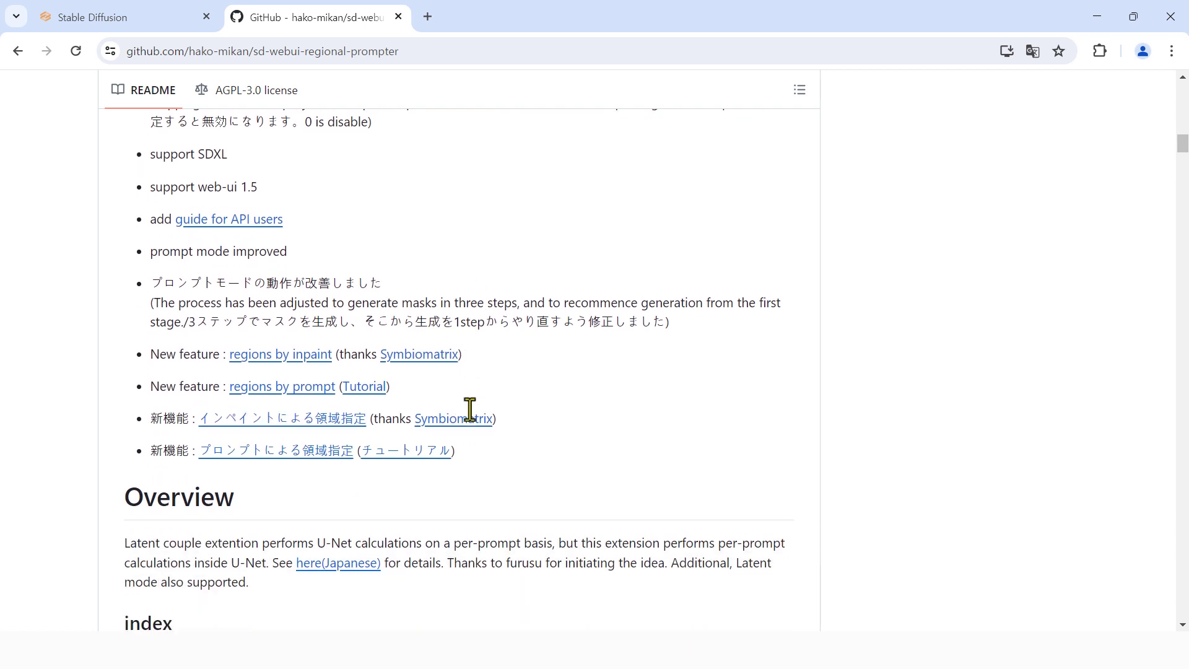
scroll(539, 402, down, 2)
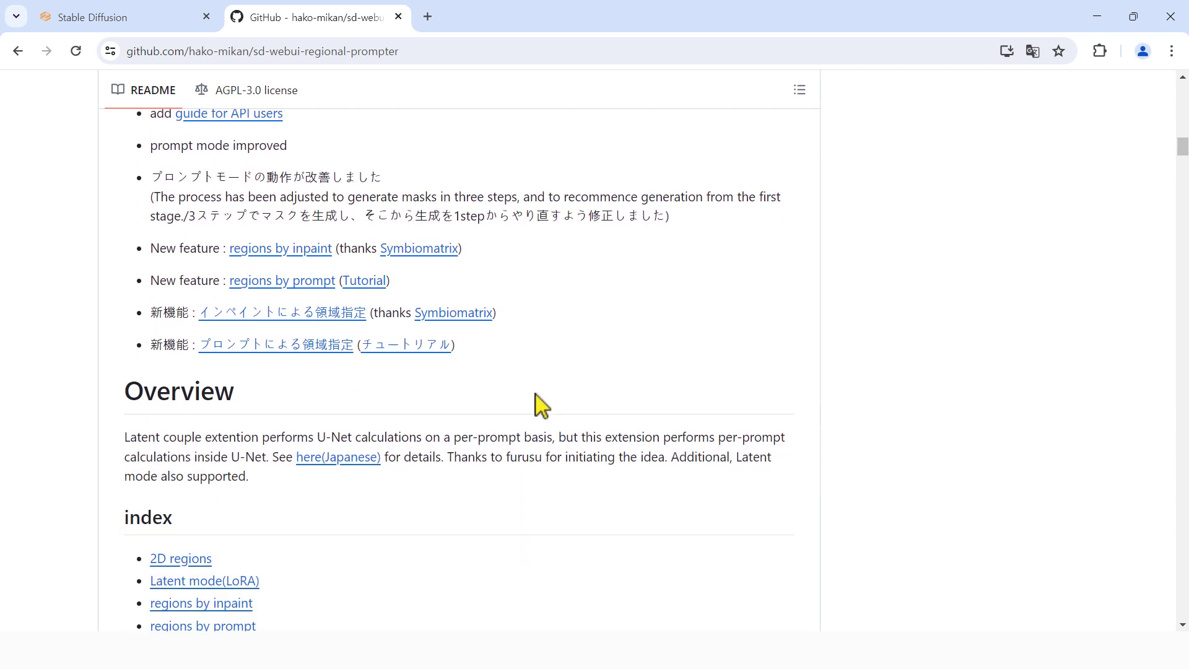
- Study the README's Overview and Usage example, focusing on how BREAK separates the prompts for each region
scroll(537, 403, down, 3)
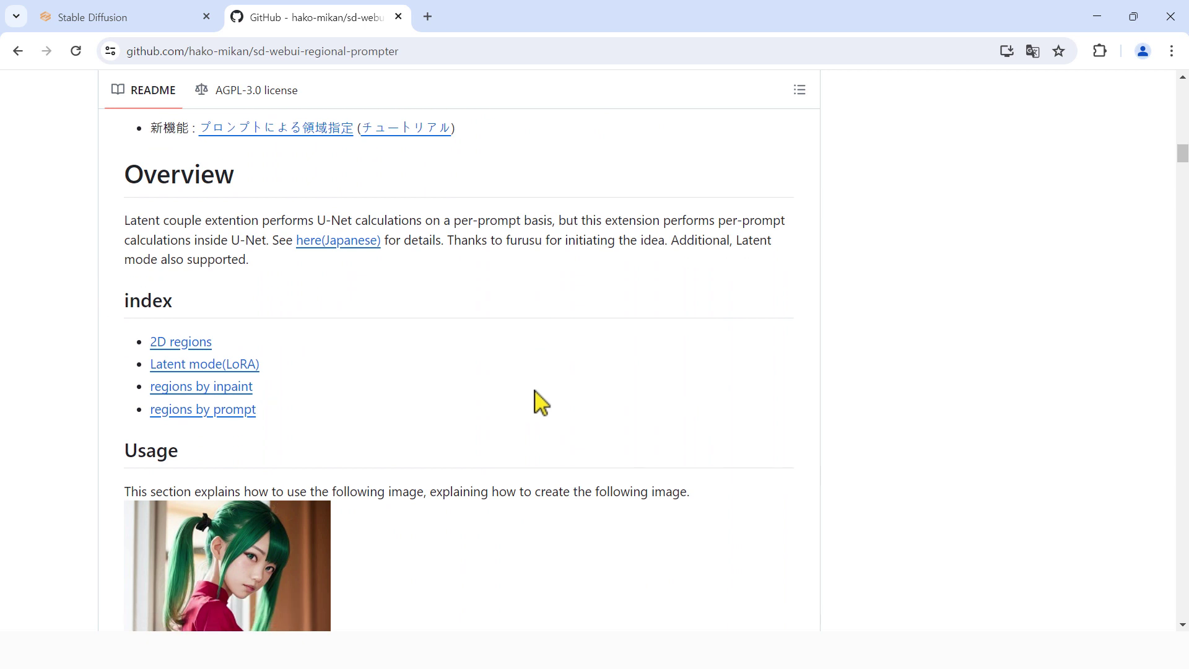
scroll(541, 403, down, 2)
scroll(541, 403, down, 1)
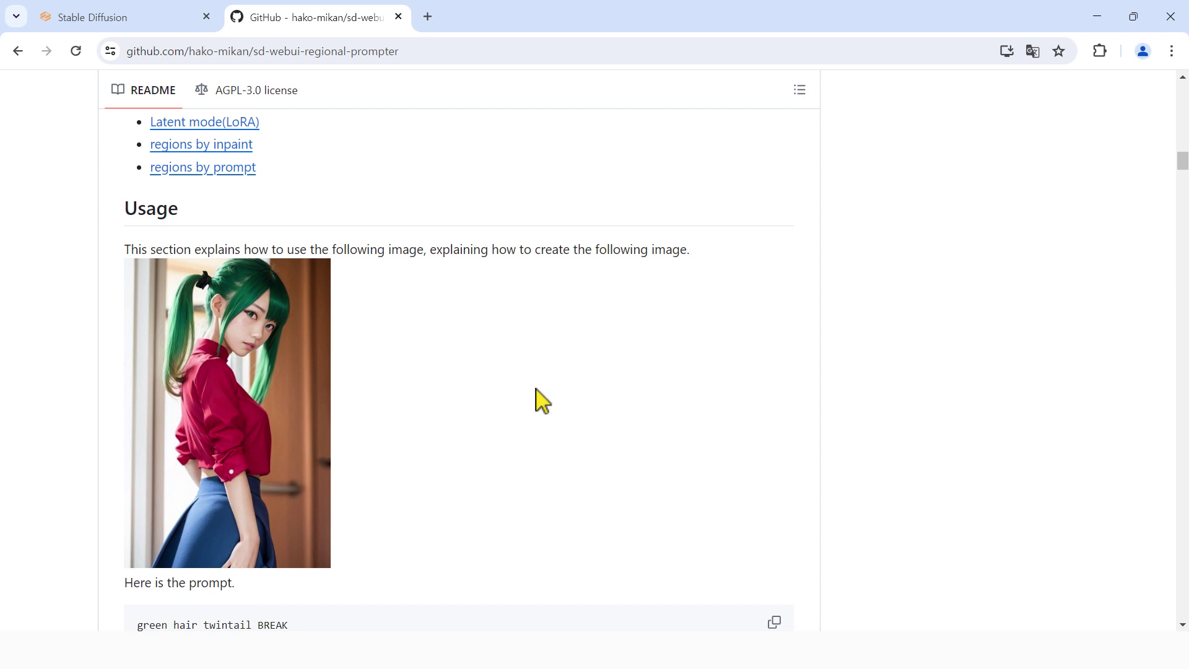
scroll(513, 392, down, 1)
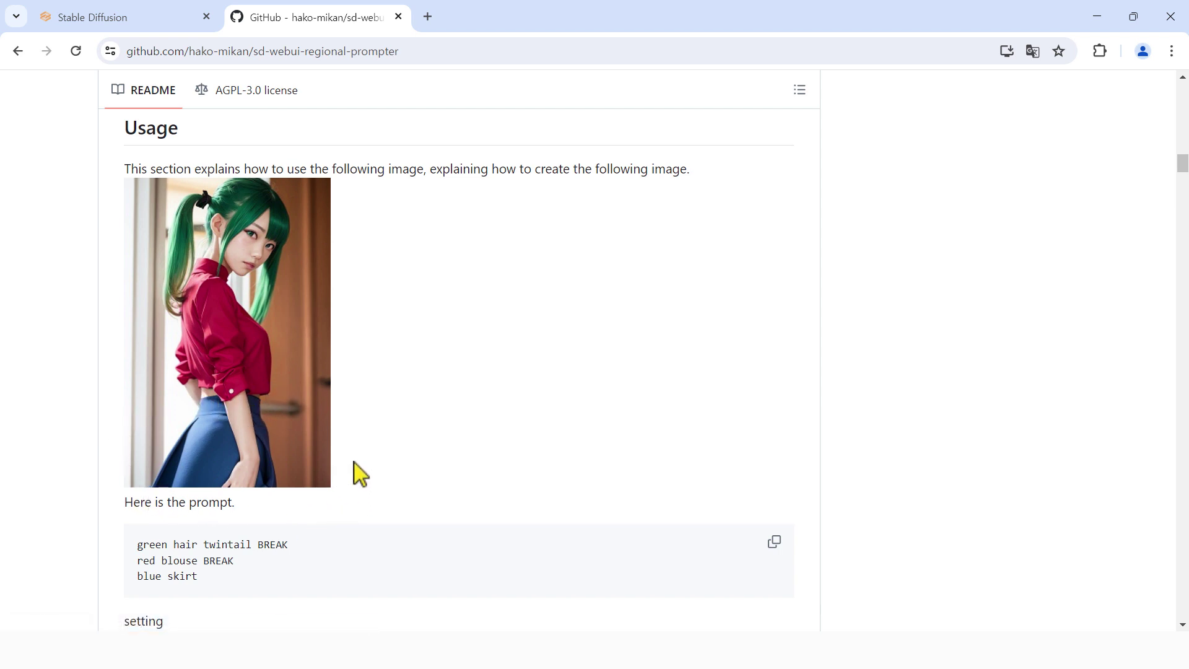
scroll(465, 403, down, 3)
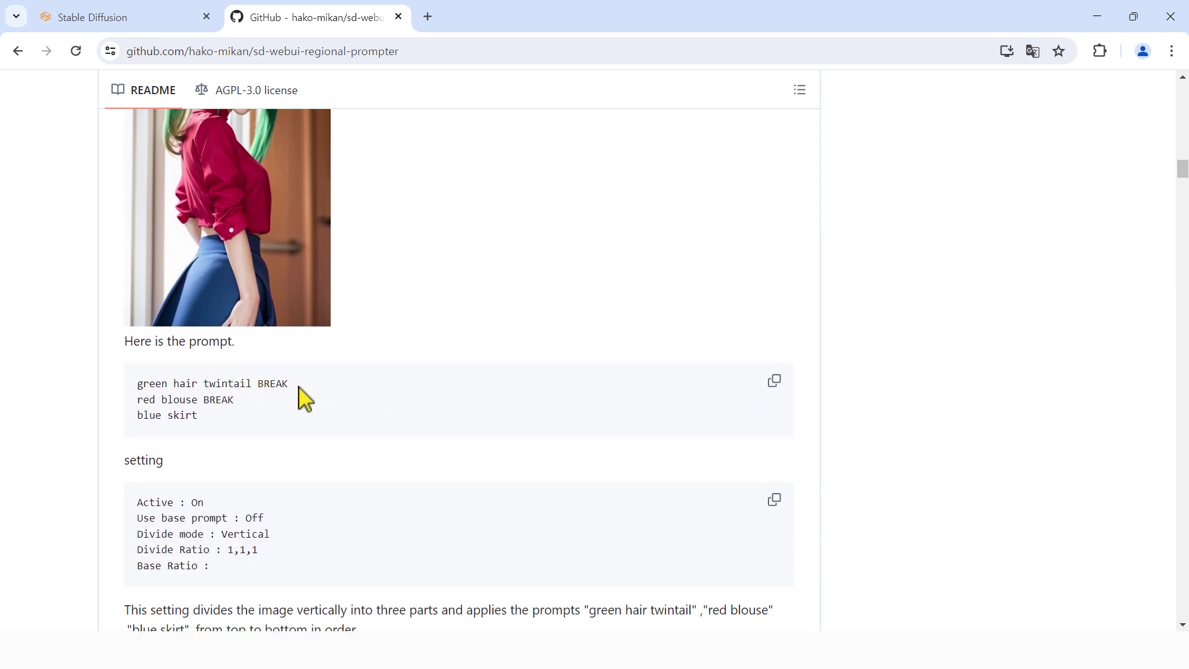
drag(288, 383, 257, 383)
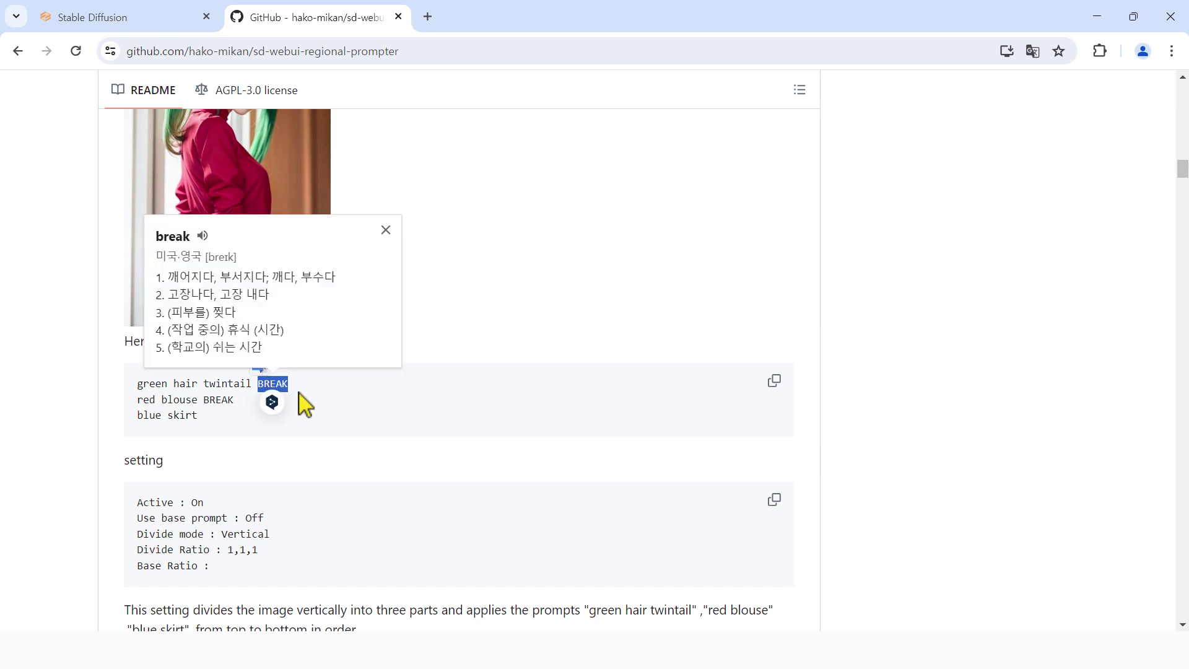
click(211, 399)
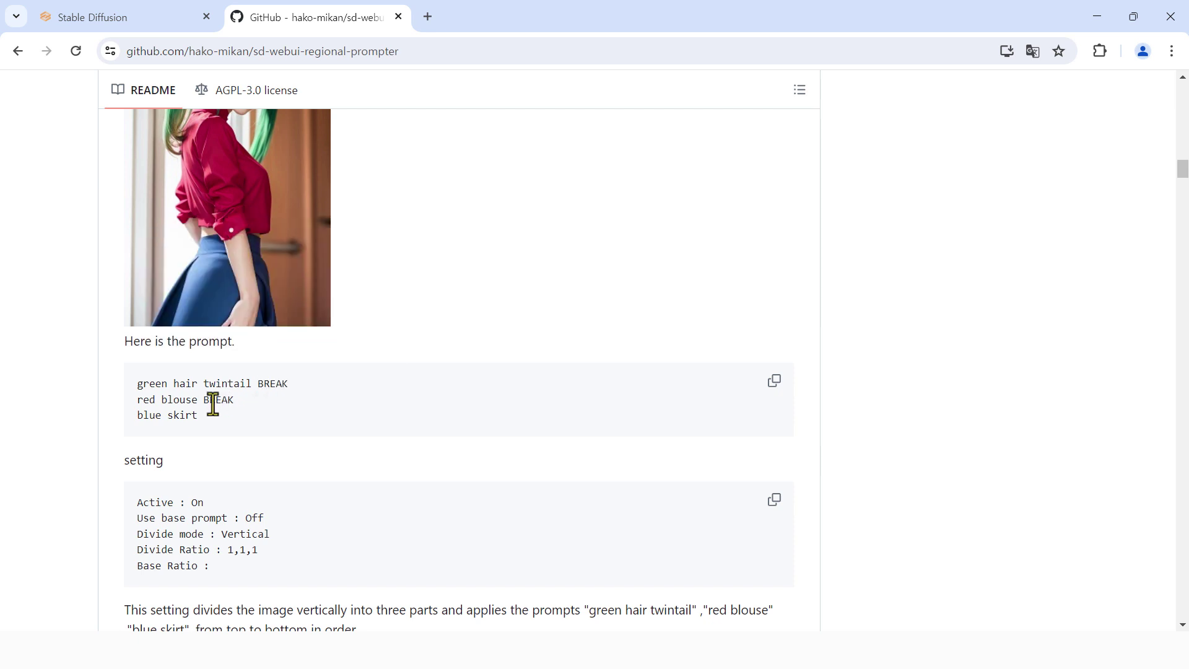
drag(204, 399, 144, 414)
click(239, 413)
drag(219, 416, 134, 427)
click(415, 433)
- Switch back to the Stable Diffusion web UI and load the revAnimated_v2Rebirth.safetensors checkpoint
key(ctrl+Tab)
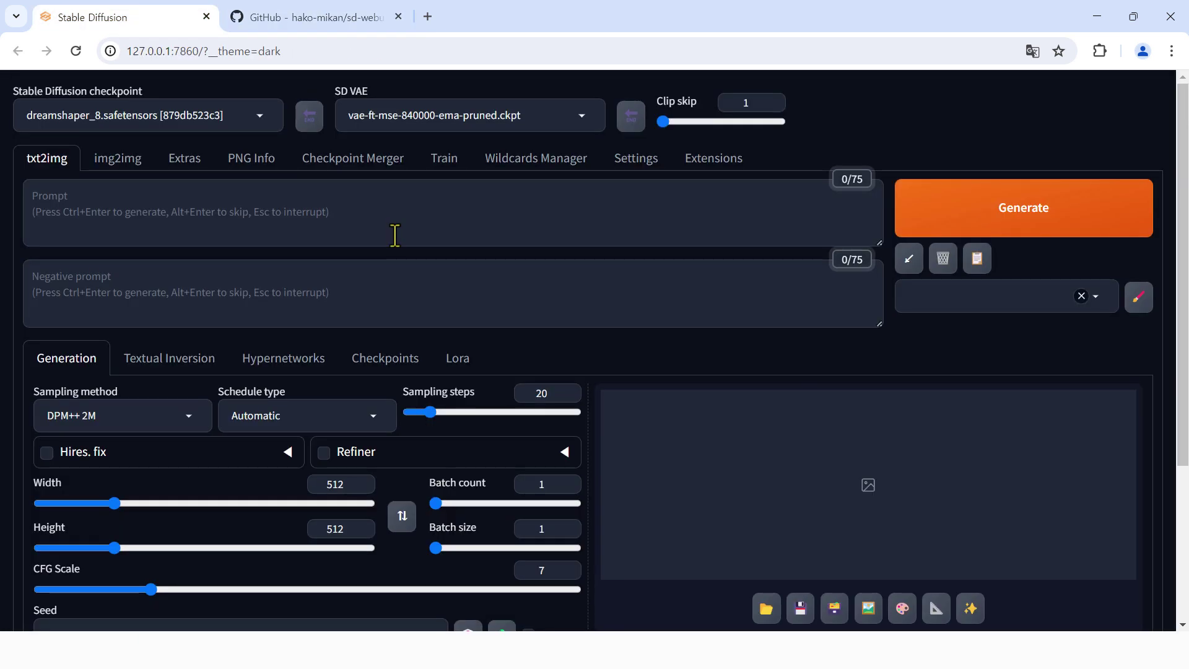
click(225, 117)
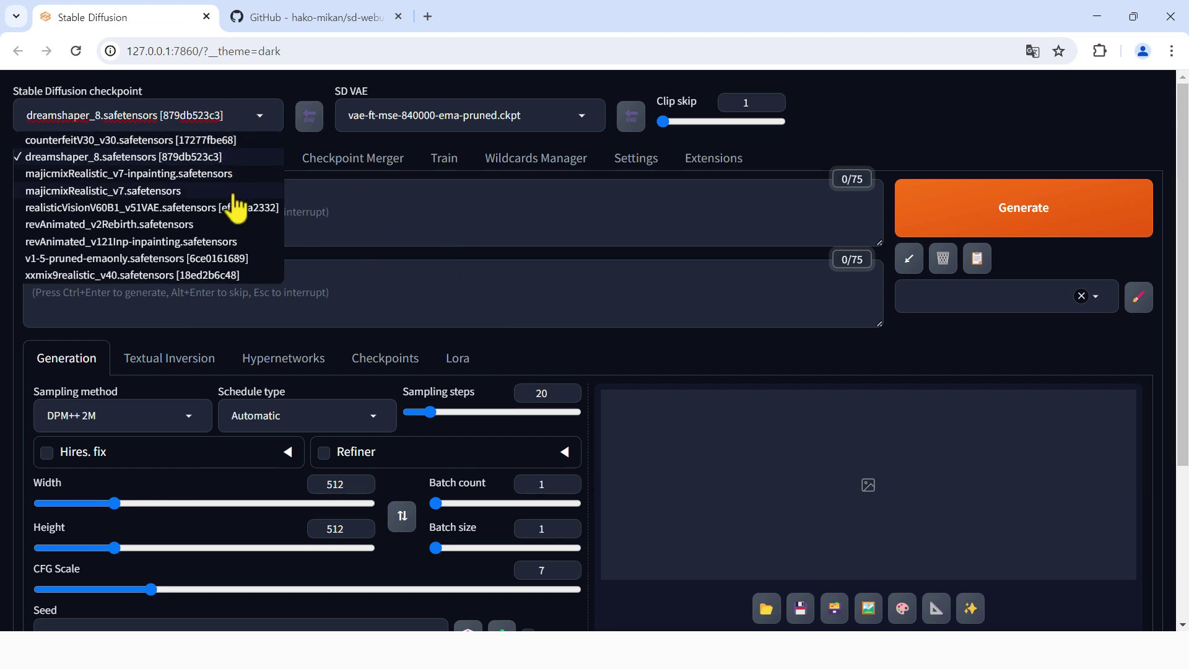
click(174, 227)
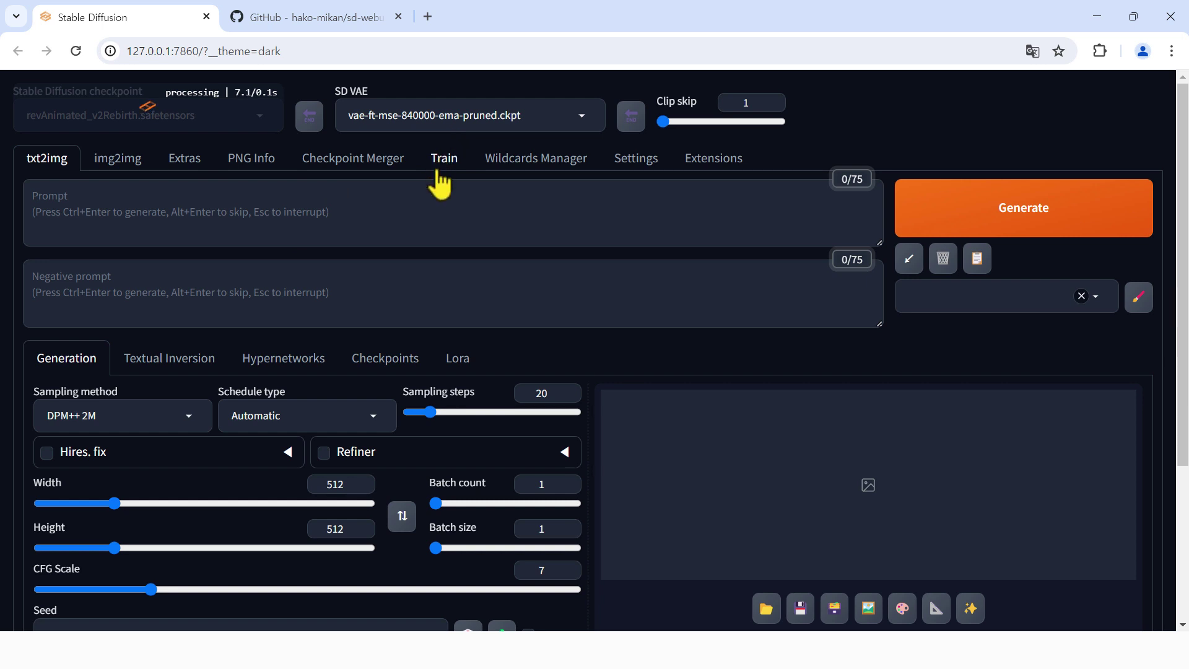
- Expand the Regional Prompter section in txt2img and review its generation mode and matrix options
scroll(416, 259, down, 3)
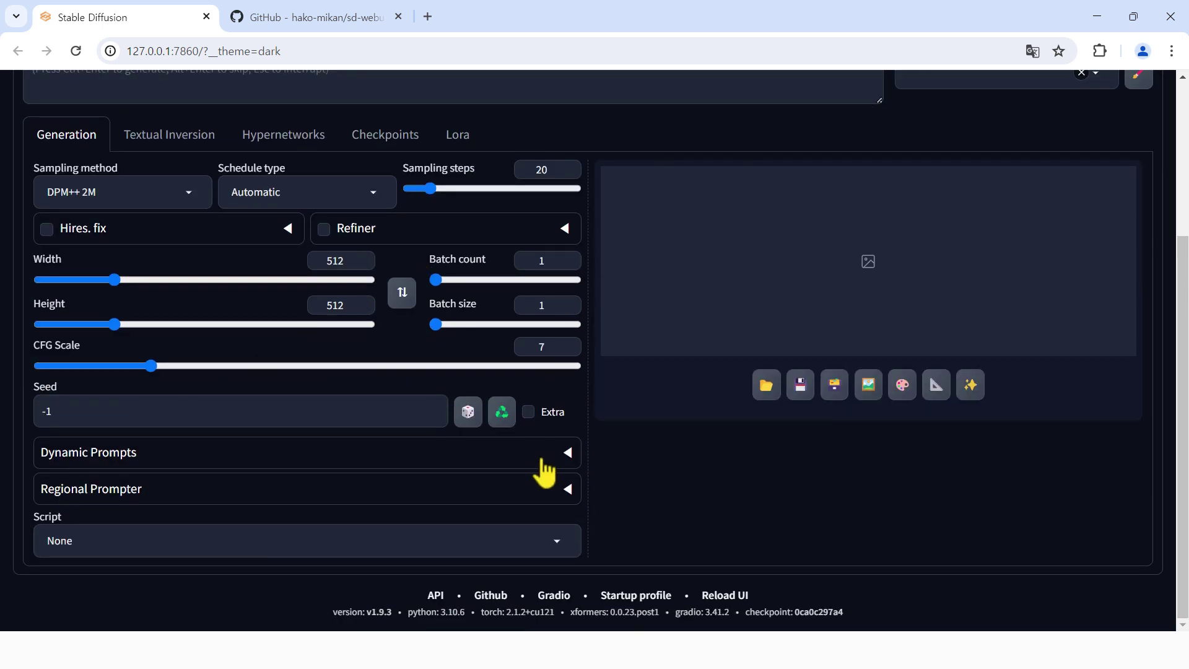
click(554, 499)
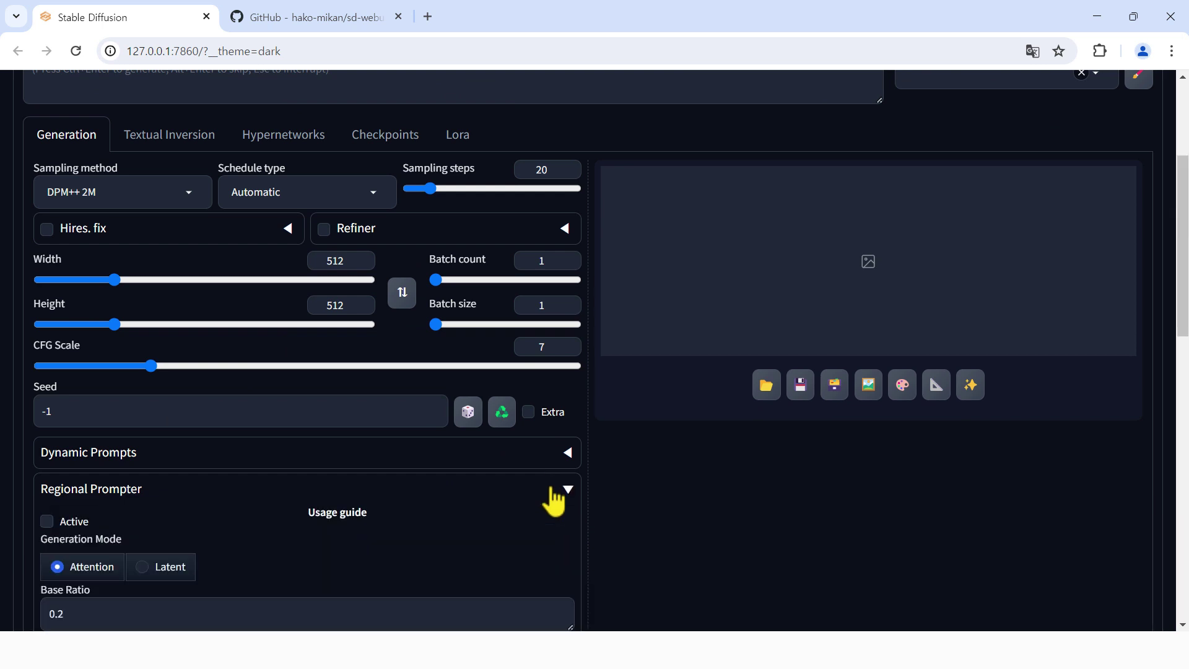
scroll(544, 349, down, 1)
scroll(543, 349, down, 2)
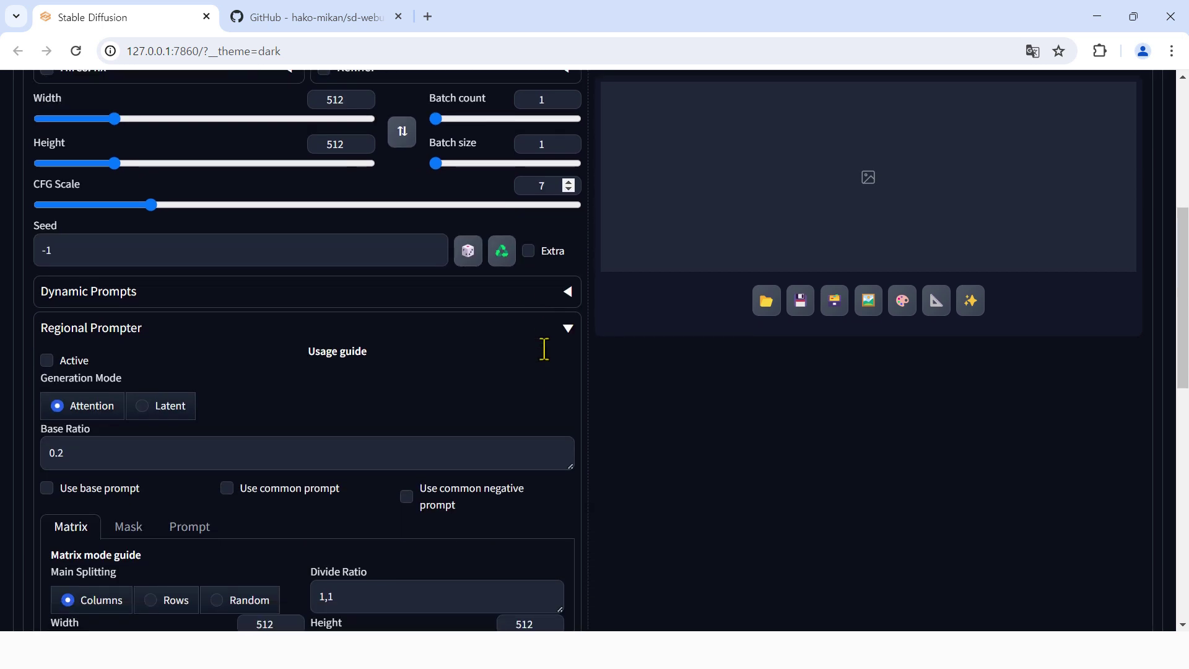
scroll(544, 348, down, 4)
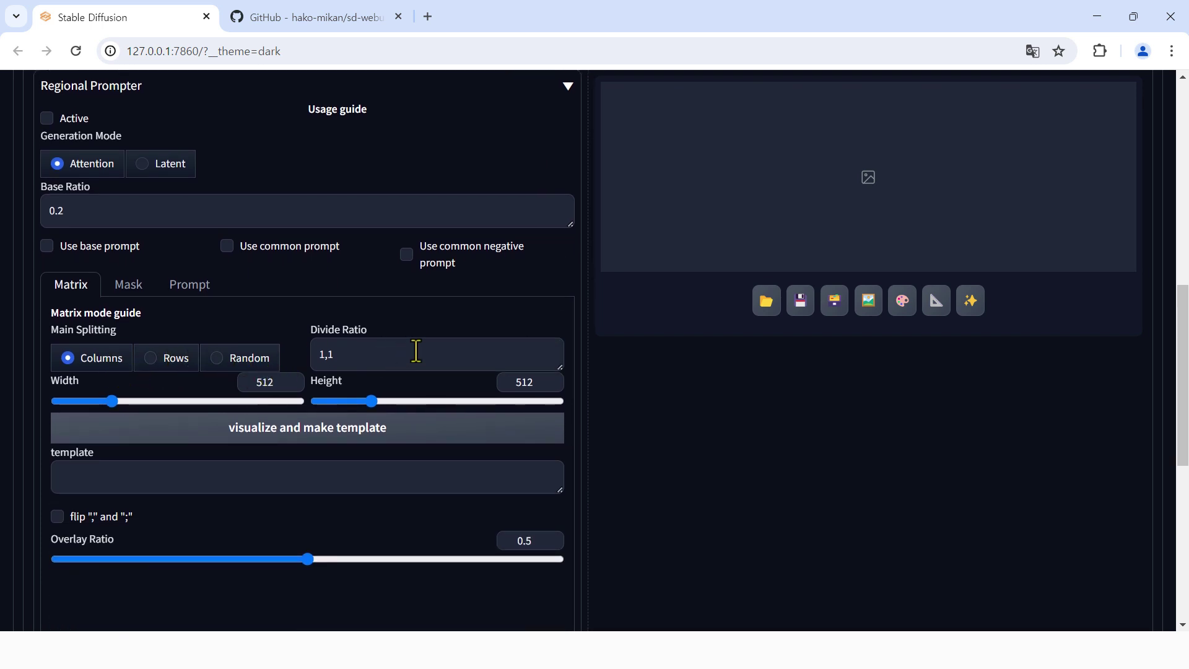
- Visualize and make the region template for the Columns split with the 1,1 divide ratio, and inspect the preview
scroll(434, 341, down, 2)
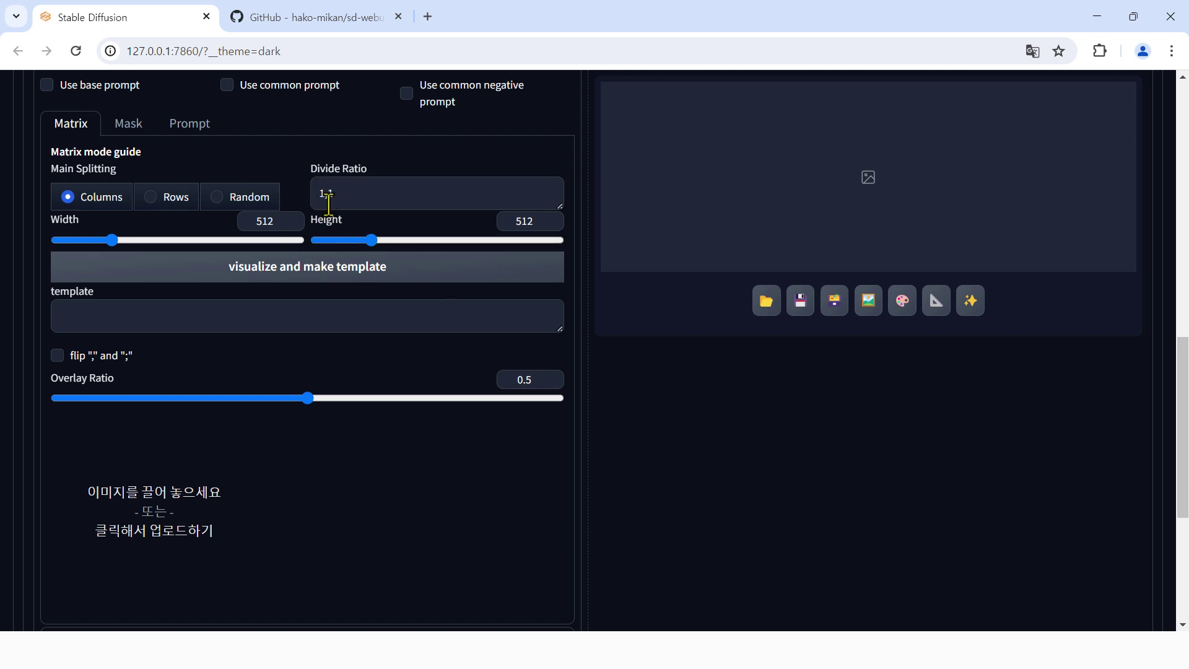
click(344, 272)
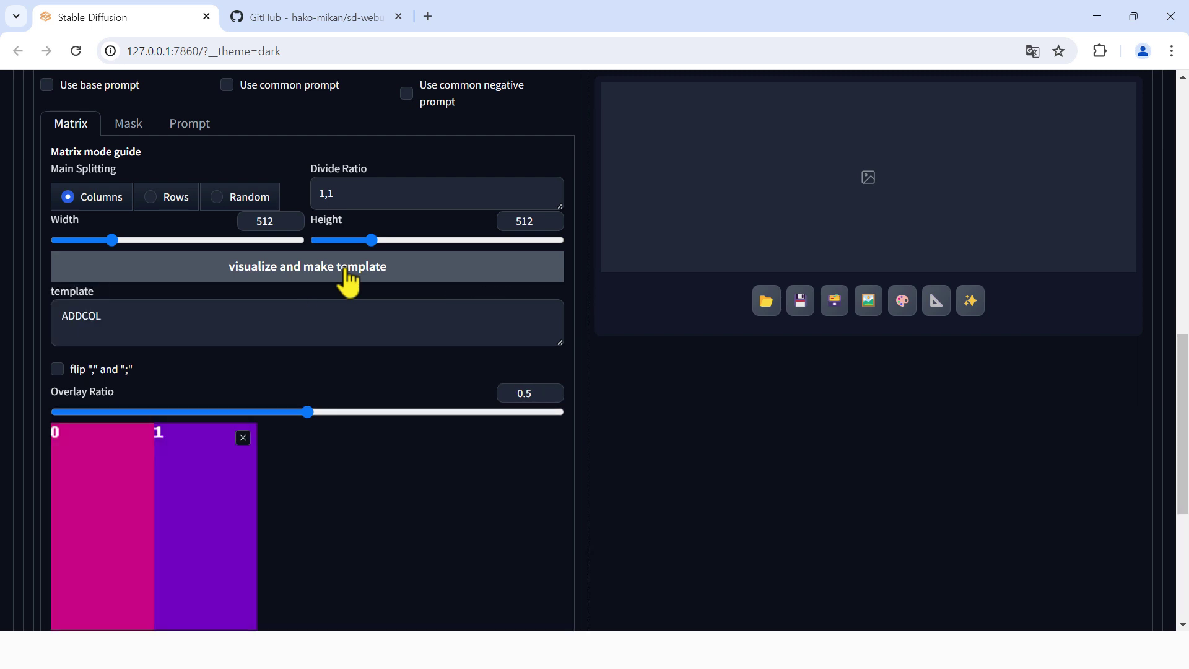
scroll(293, 302, down, 1)
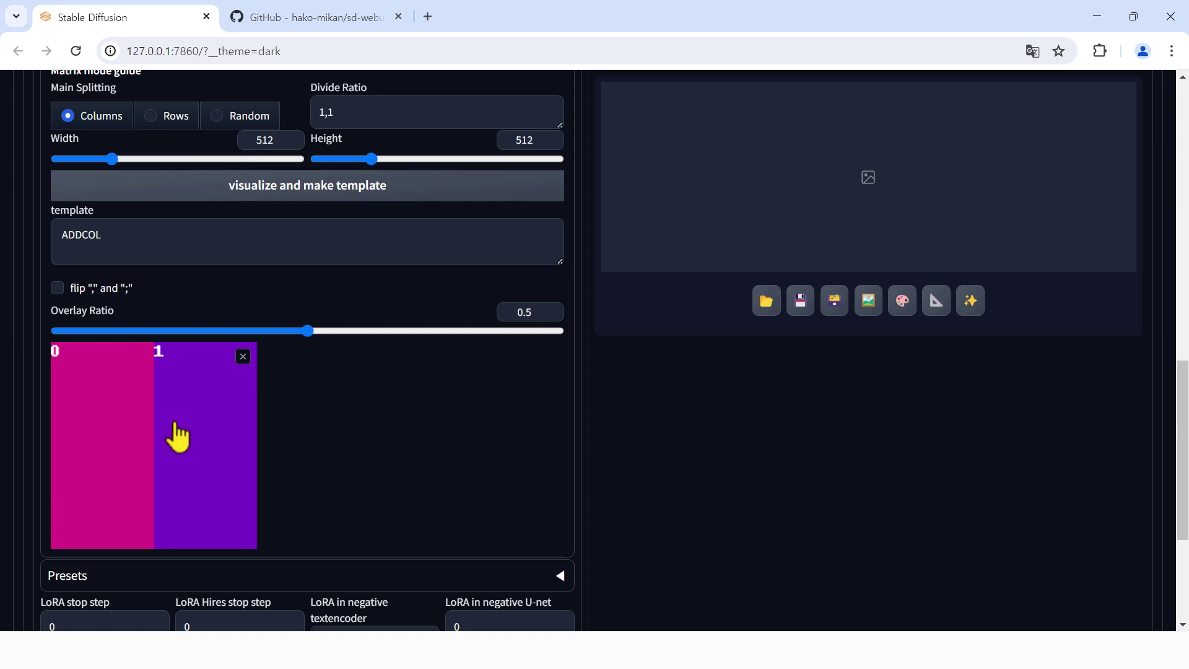
scroll(384, 434, up, 1)
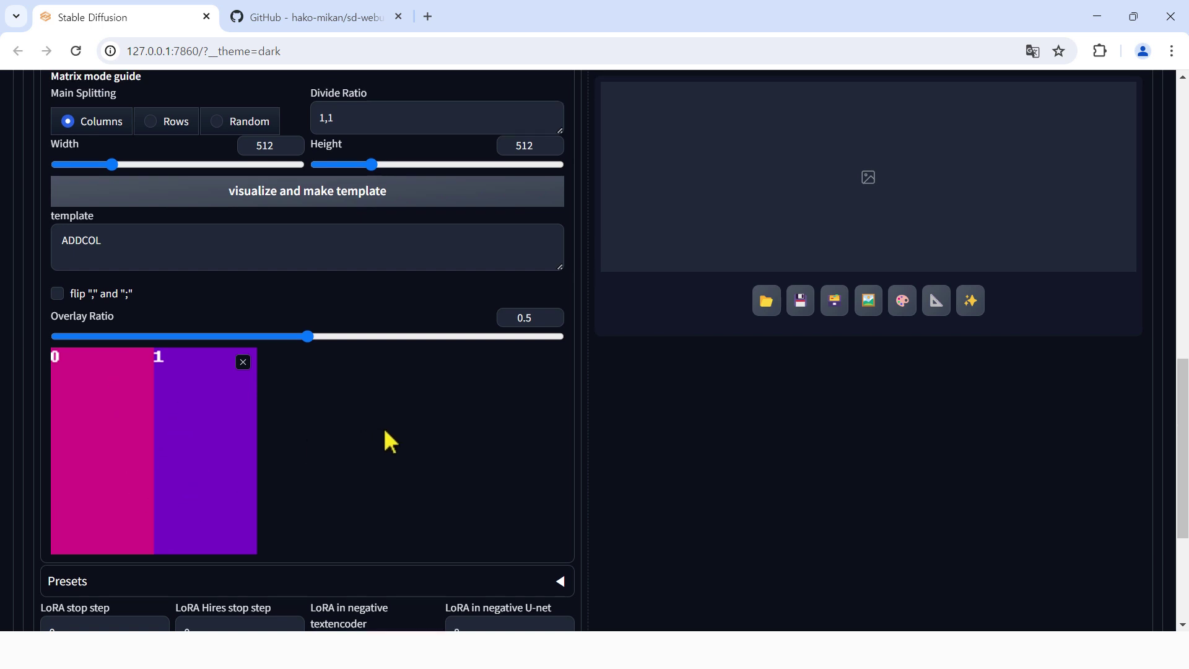
- Switch the Regional Prompter's main splitting to Rows with divide ratio 1,1 and visualize the region template
click(176, 203)
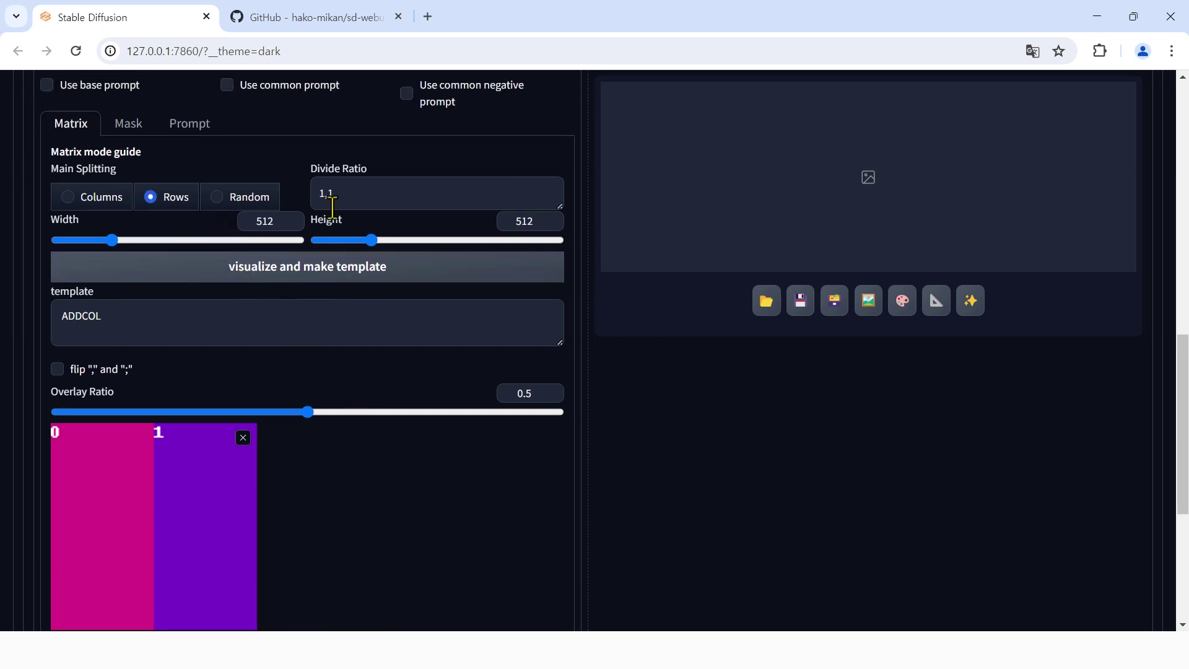
click(352, 270)
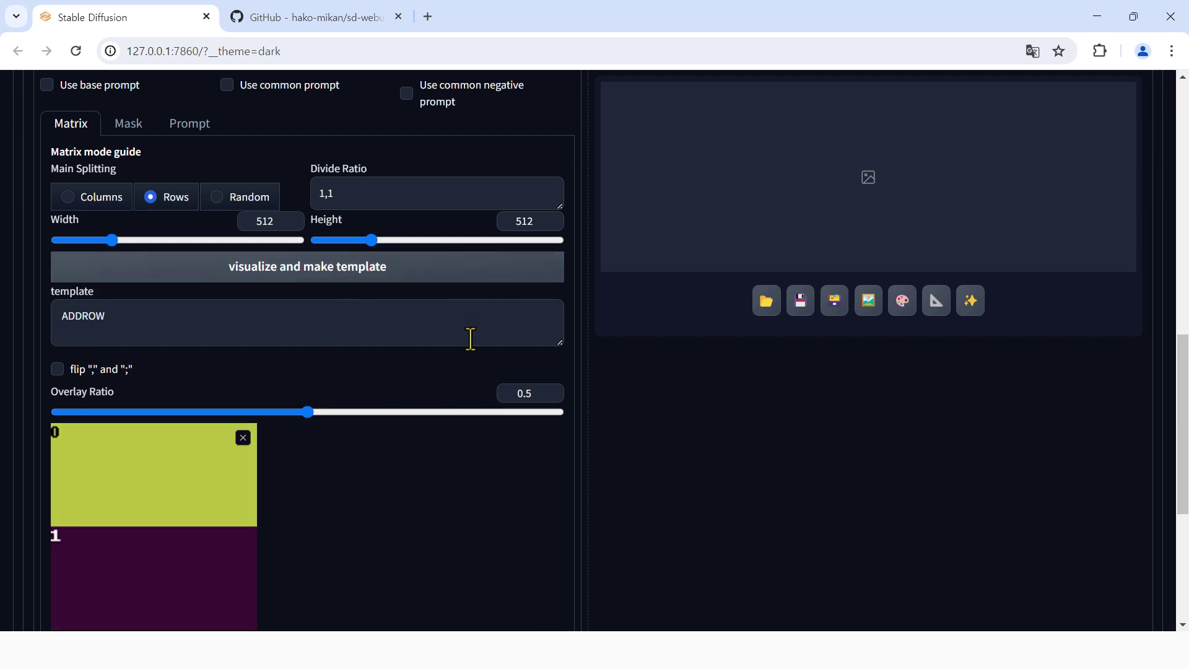
scroll(421, 441, down, 1)
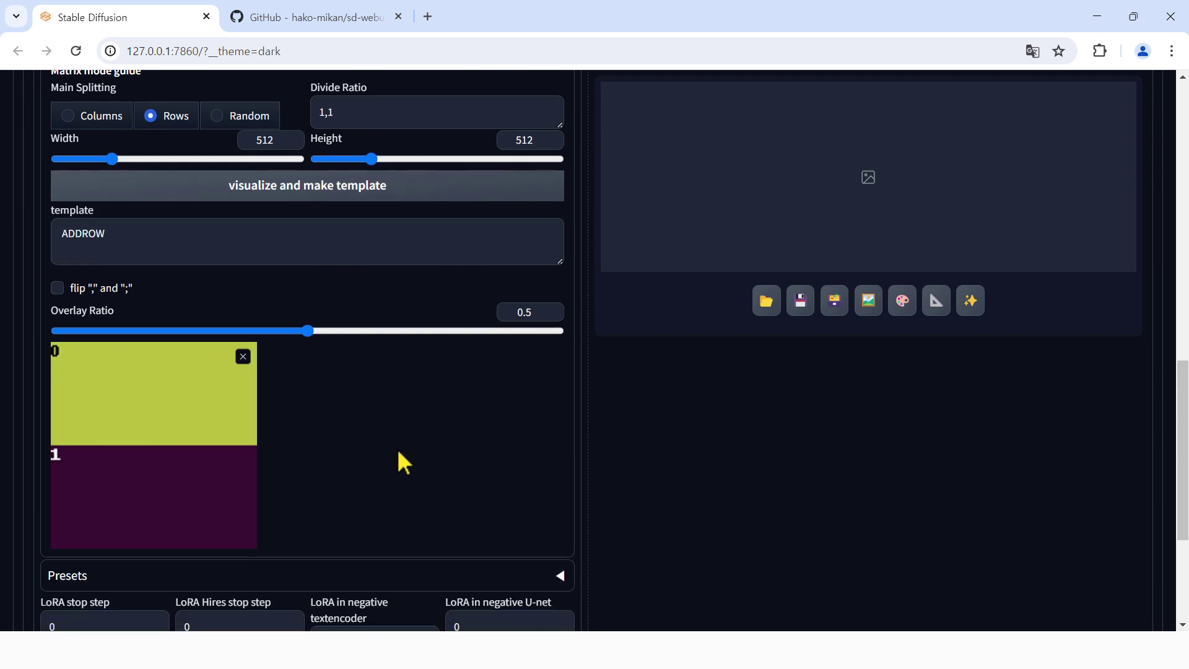
click(362, 211)
- Go back to the Regional Prompter README on GitHub and examine the Usage sample image and its prompt
scroll(408, 391, up, 5)
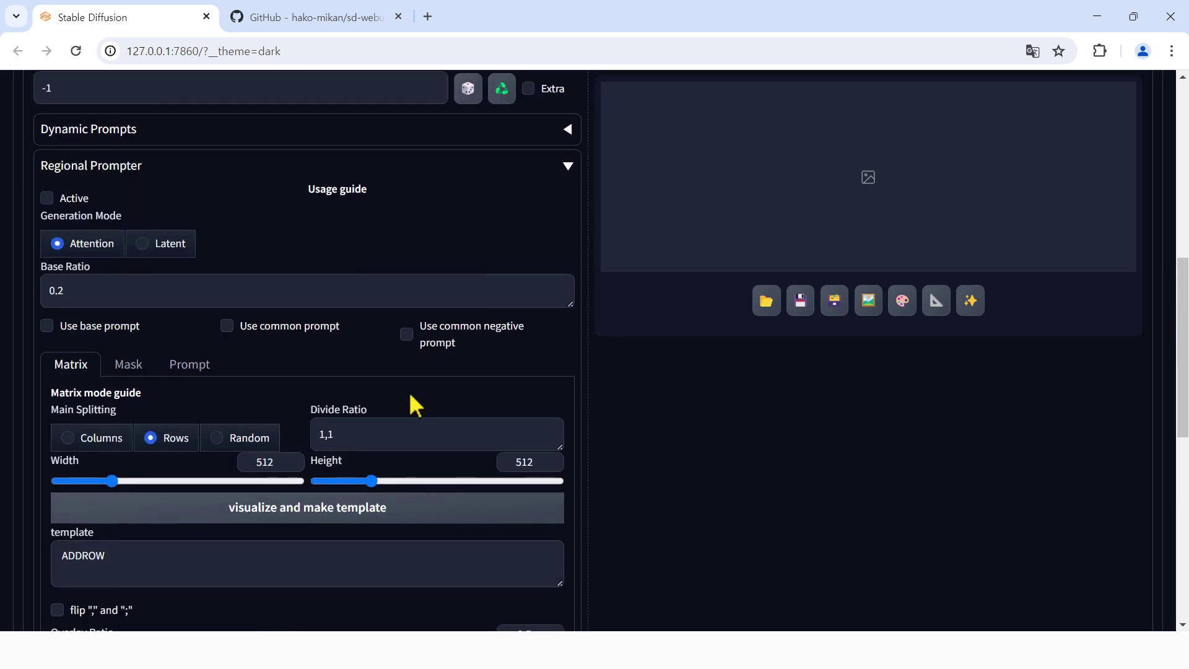
scroll(410, 396, up, 8)
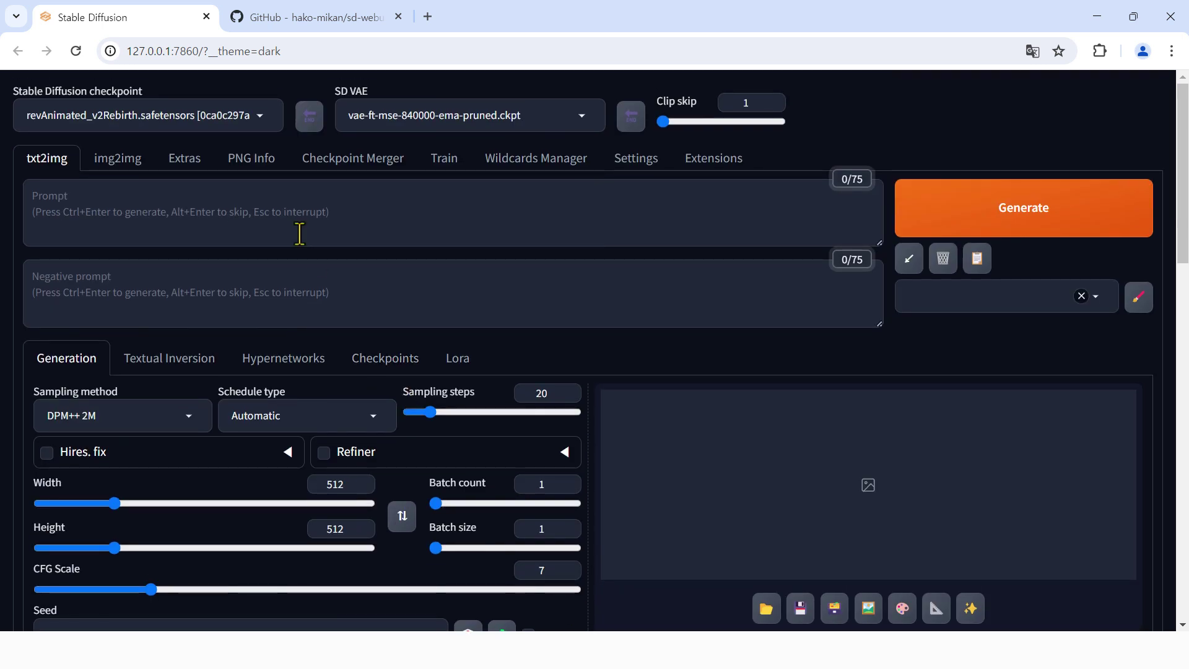
click(328, 18)
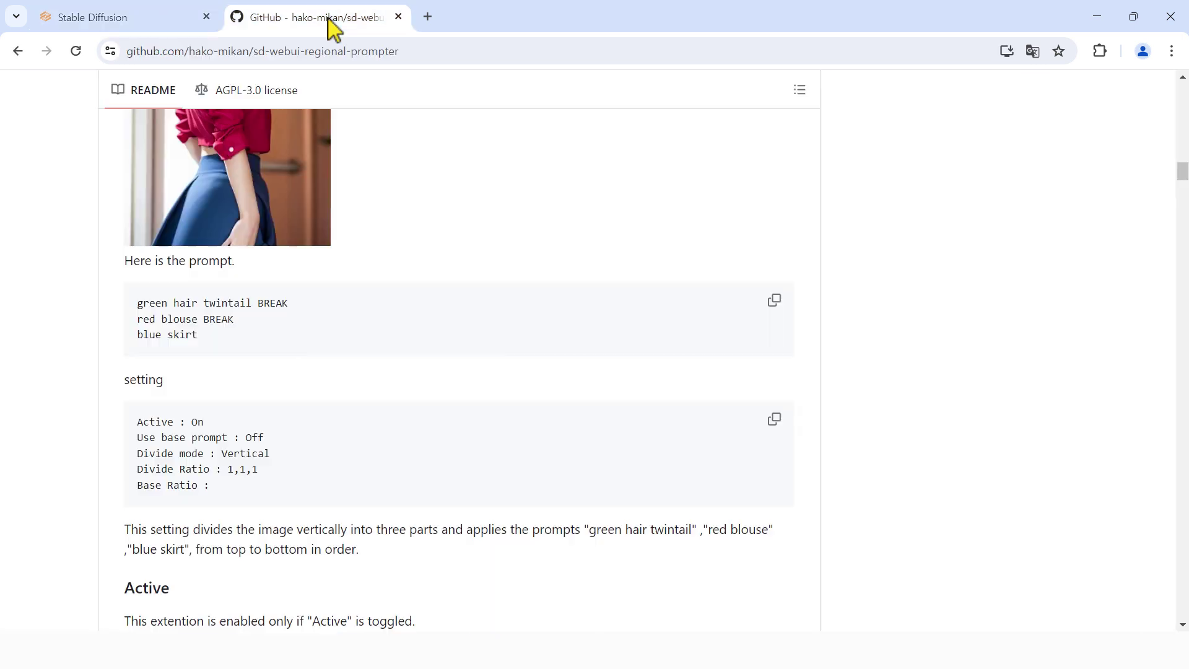
scroll(427, 251, up, 1)
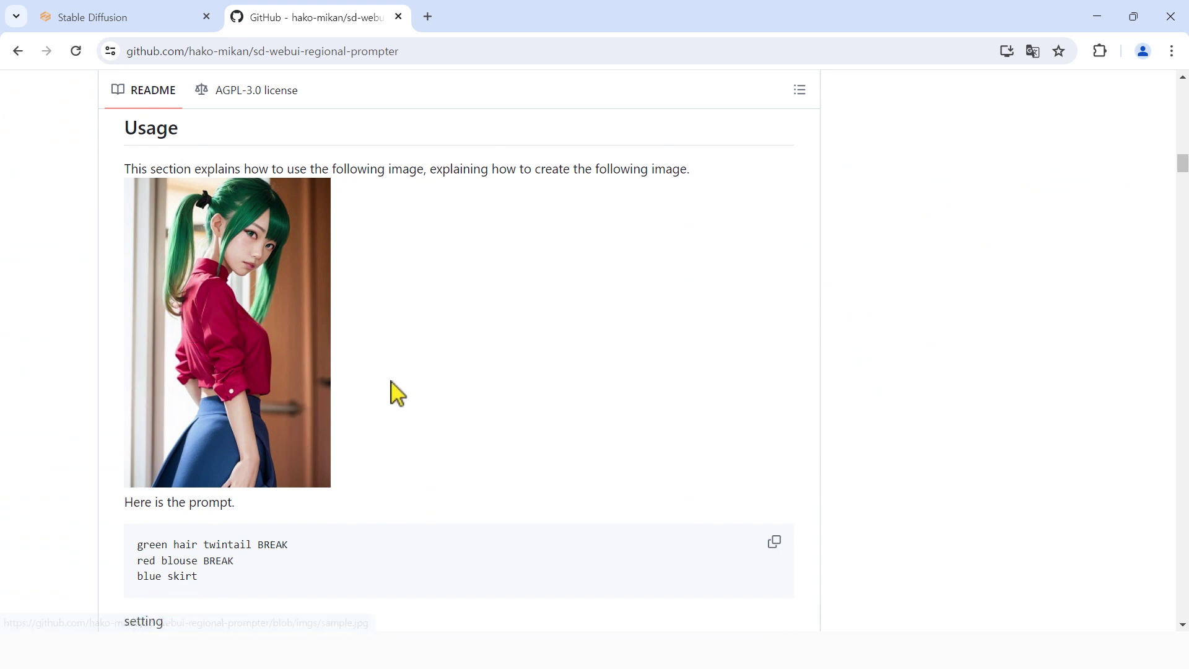
- Return to the Stable Diffusion web UI and set the txt2img image height to 768
click(149, 14)
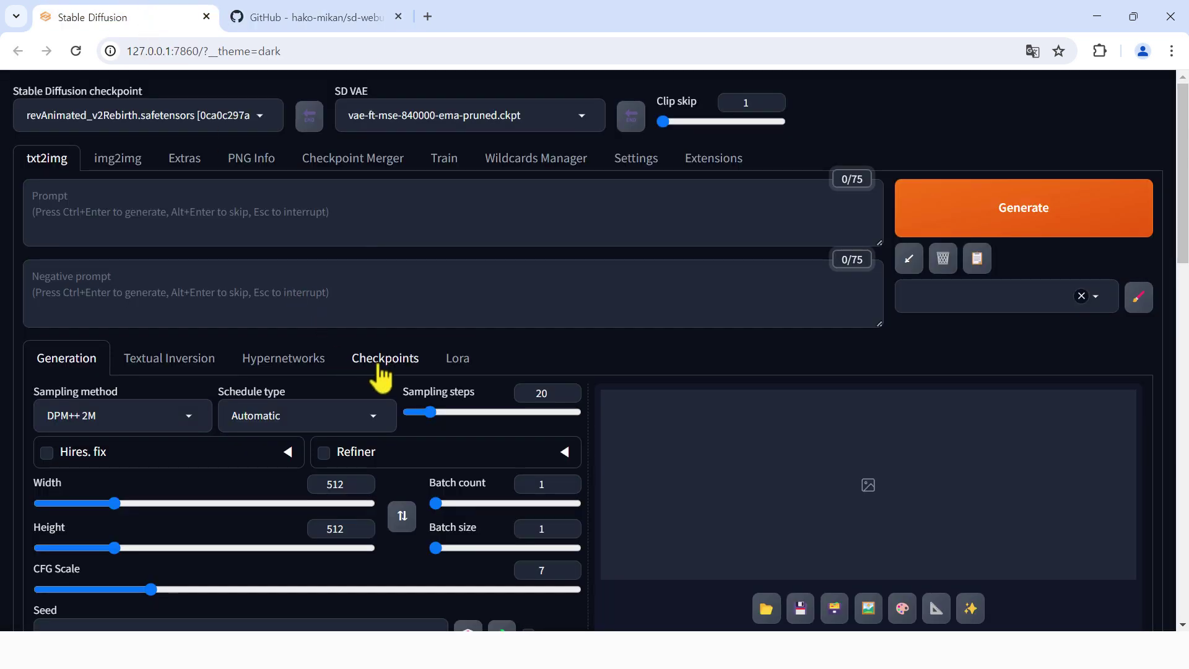
scroll(384, 372, down, 2)
click(333, 370)
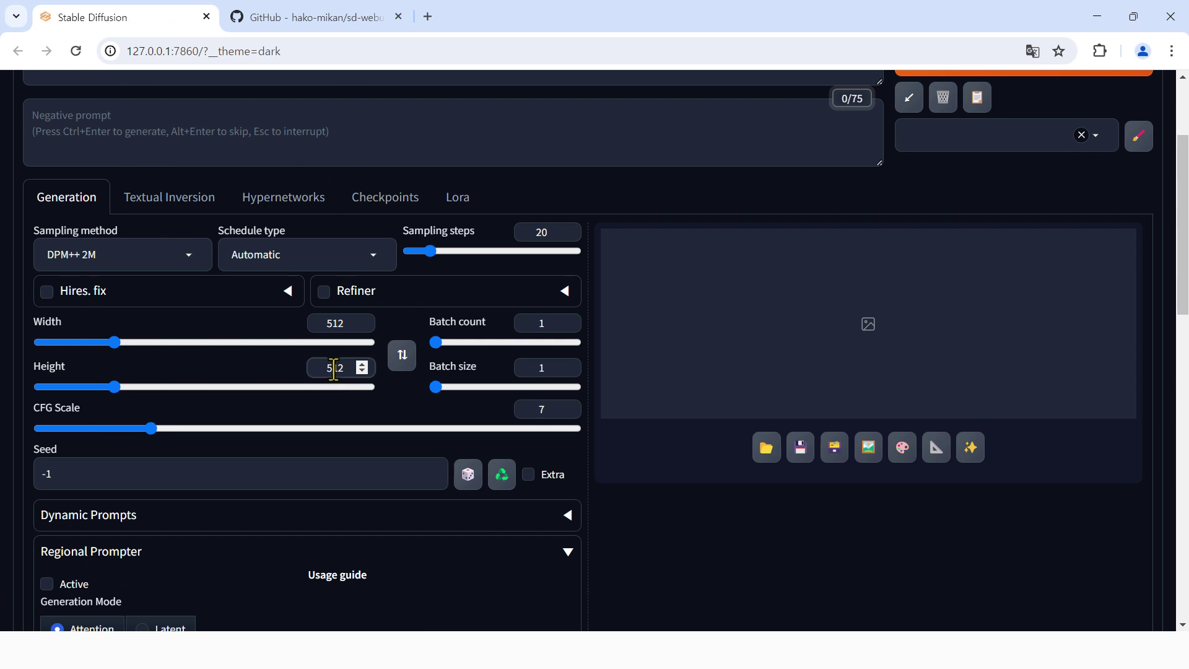
text(768)
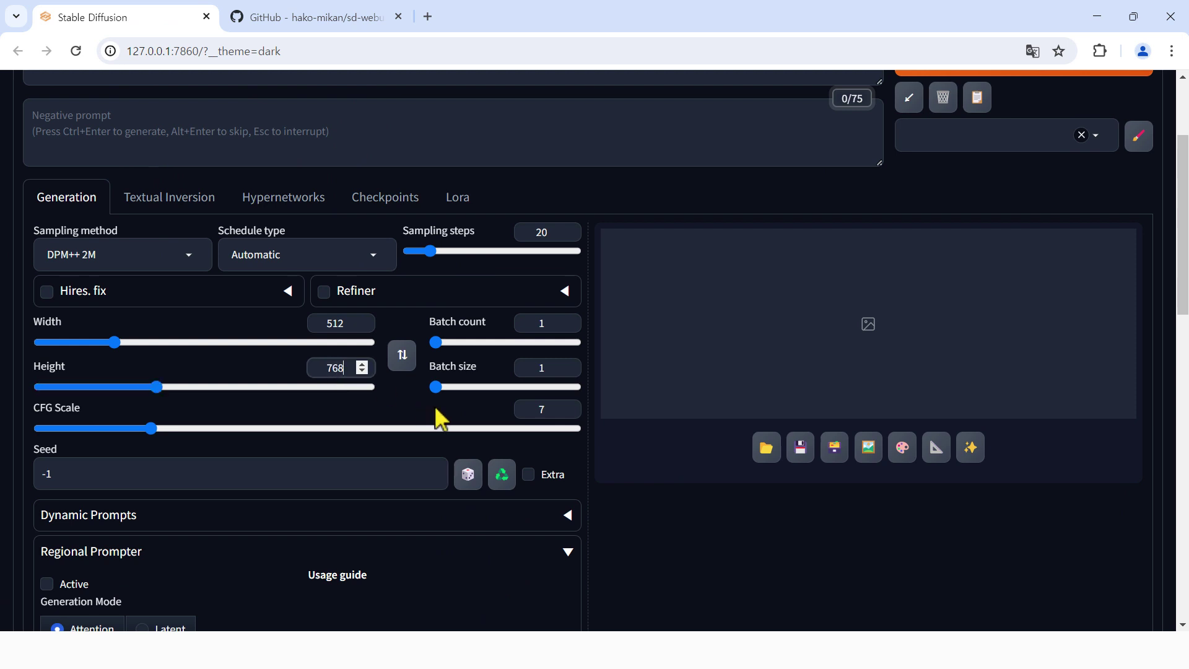
- Set the Regional Prompter divide ratio to 1,1,1 and make the row template from it
scroll(448, 396, down, 12)
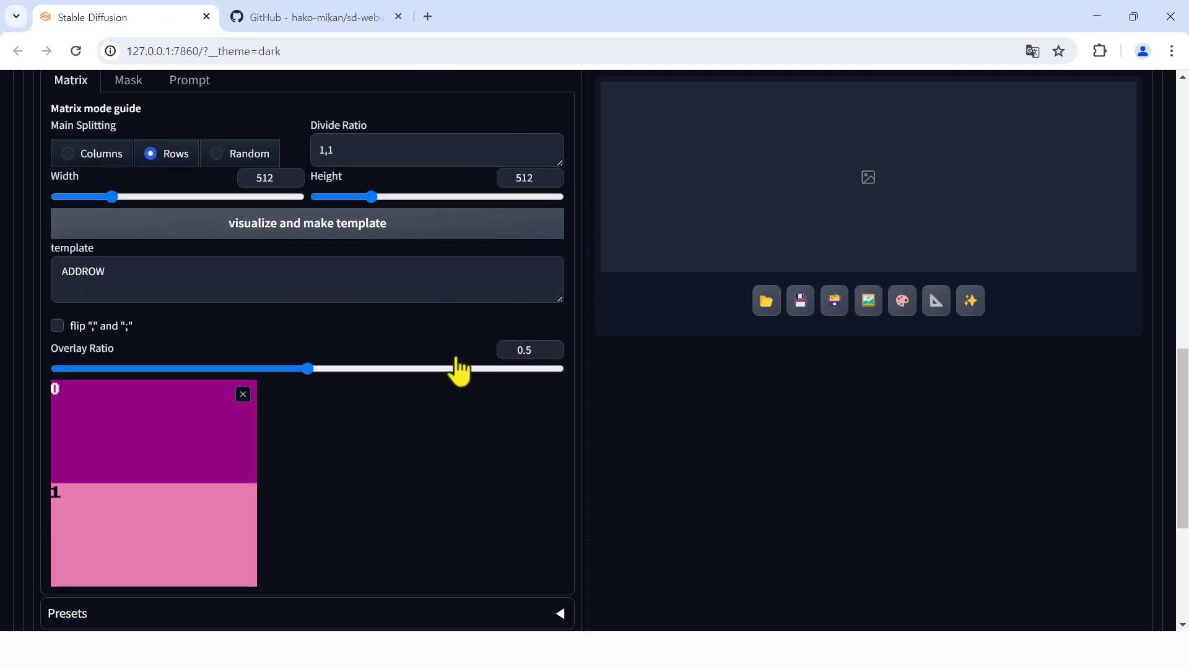
scroll(455, 380, up, 3)
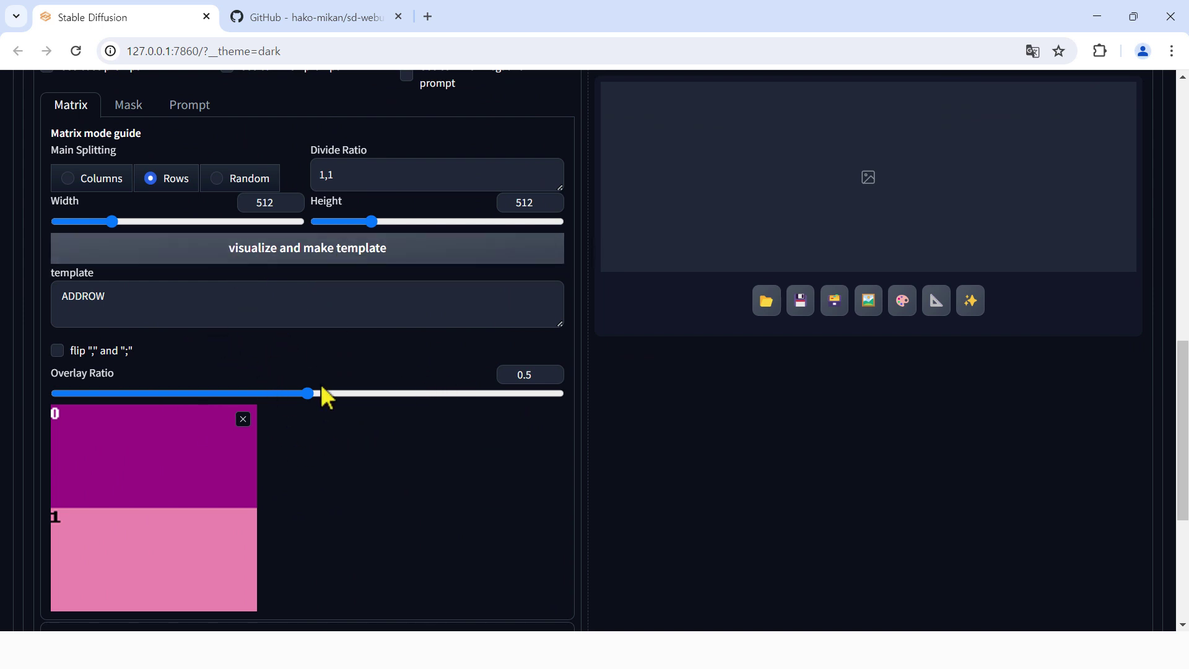
click(384, 175)
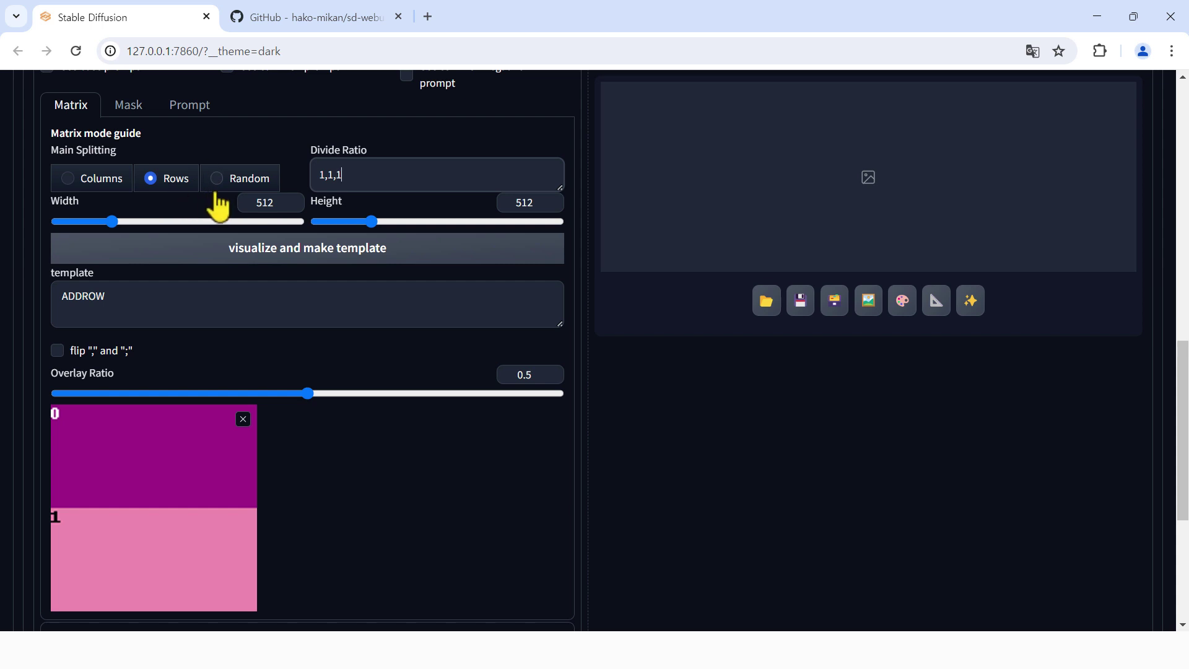
click(308, 265)
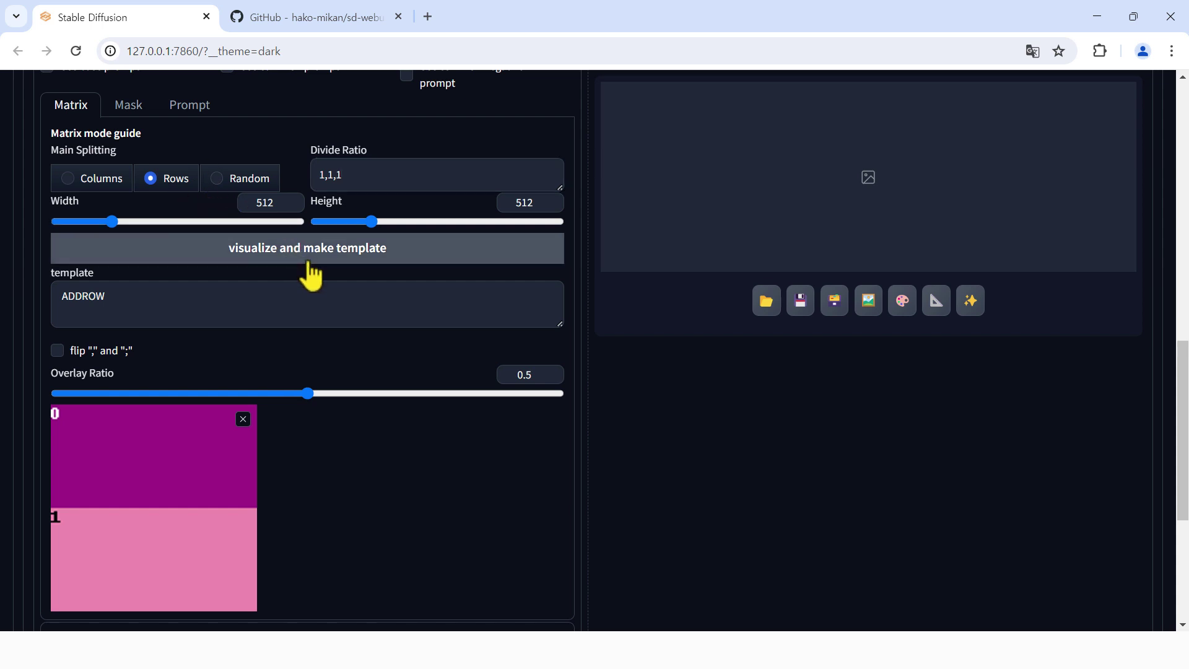
- Set the matrix height to 768 and regenerate the region template preview
scroll(328, 282, down, 1)
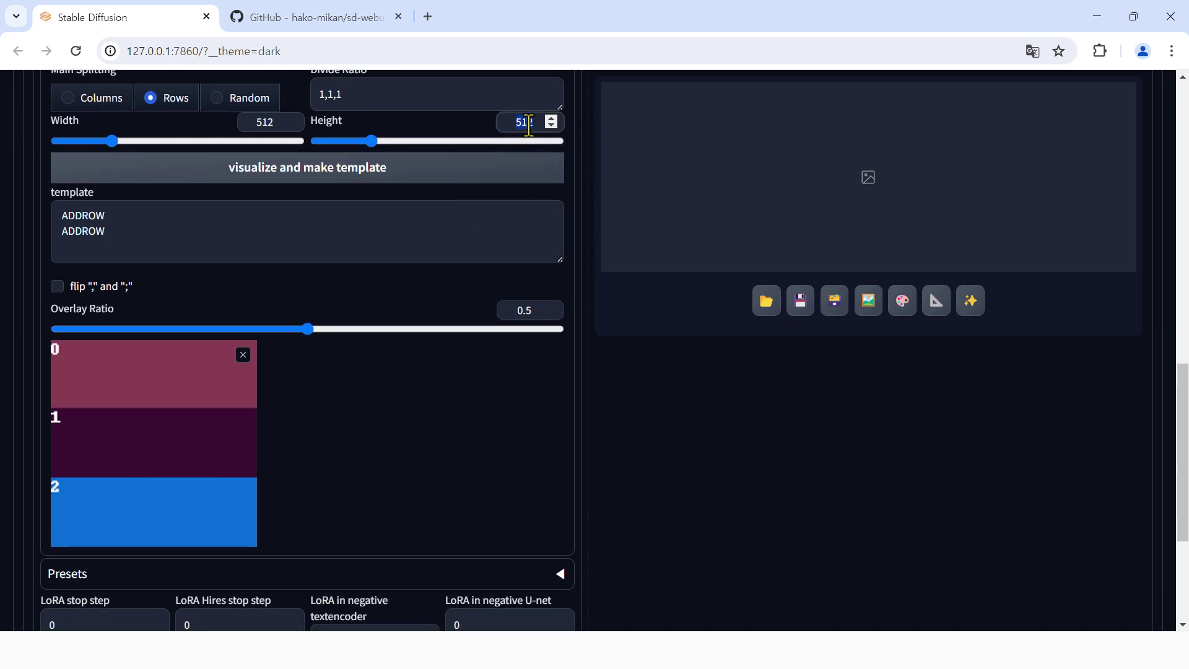
text(768)
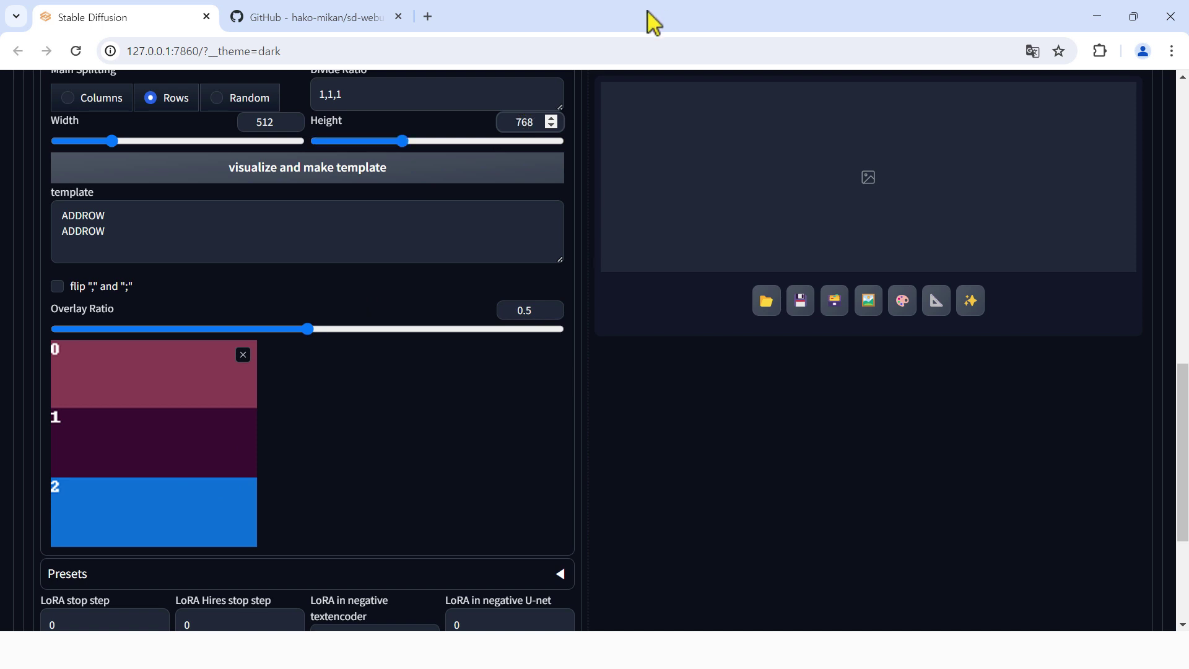
click(495, 168)
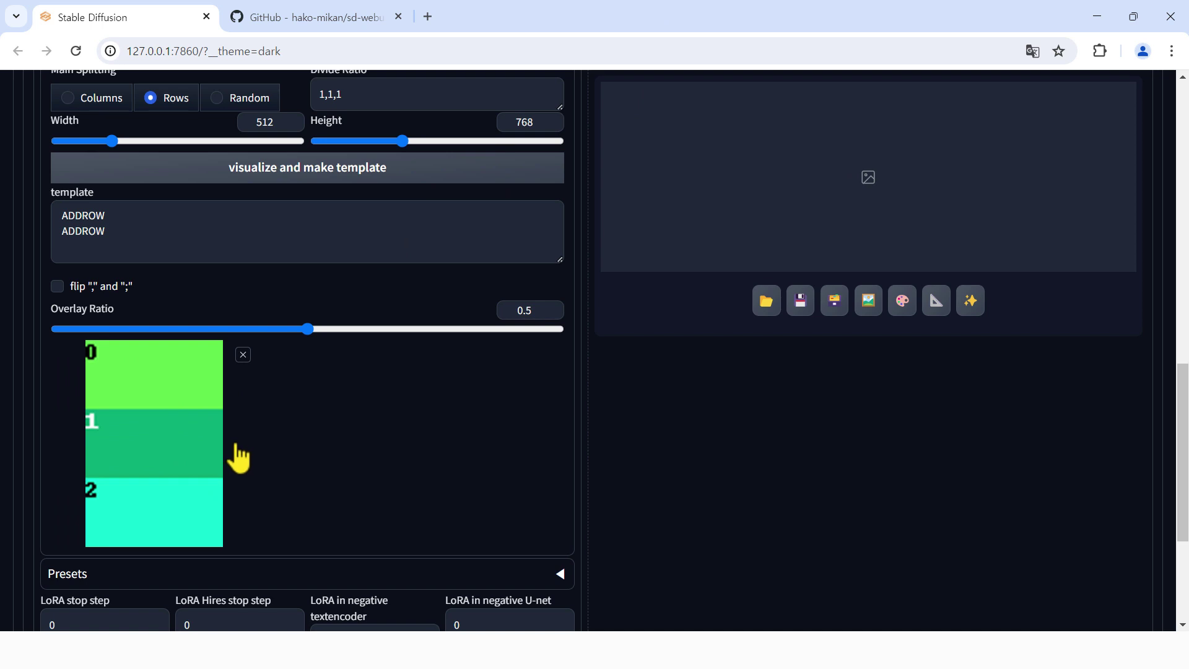
- Review the generation and Regional Prompter settings, and set the extension to Active
scroll(323, 375, up, 6)
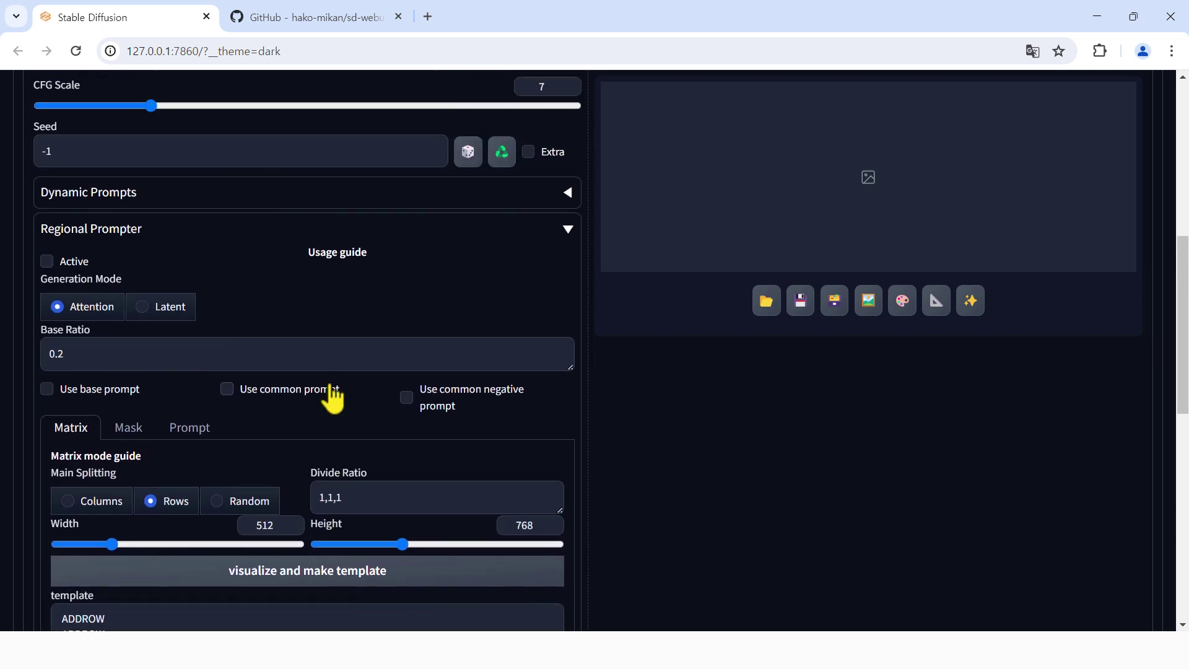
scroll(328, 390, up, 3)
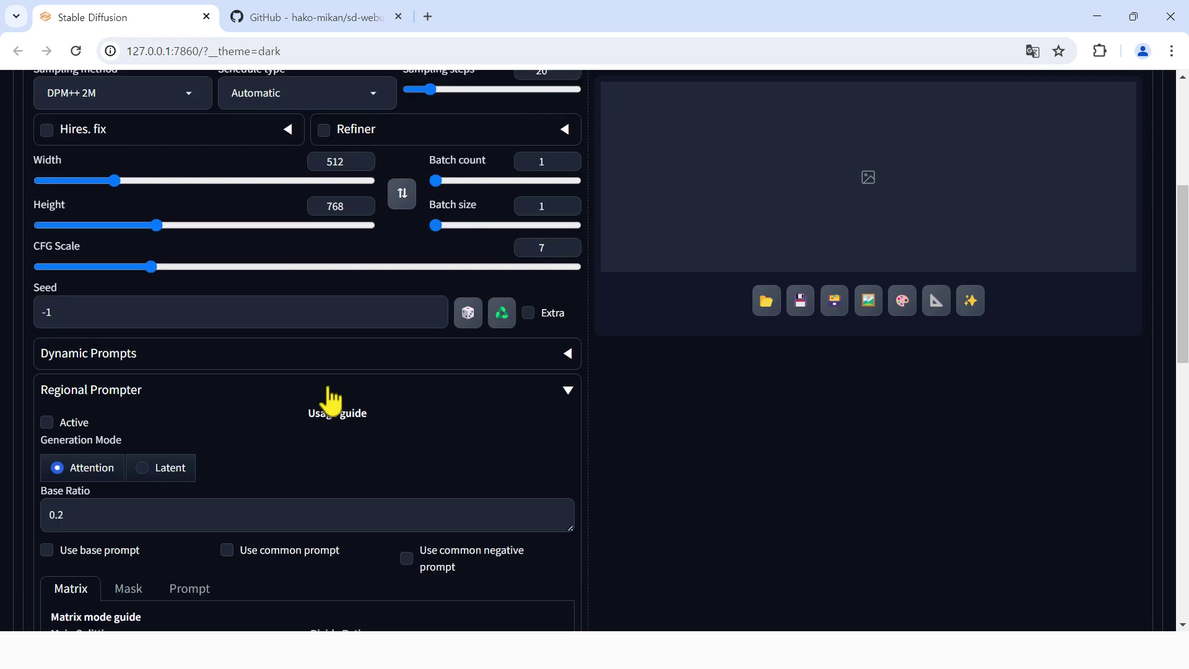
scroll(328, 397, up, 3)
scroll(328, 397, down, 13)
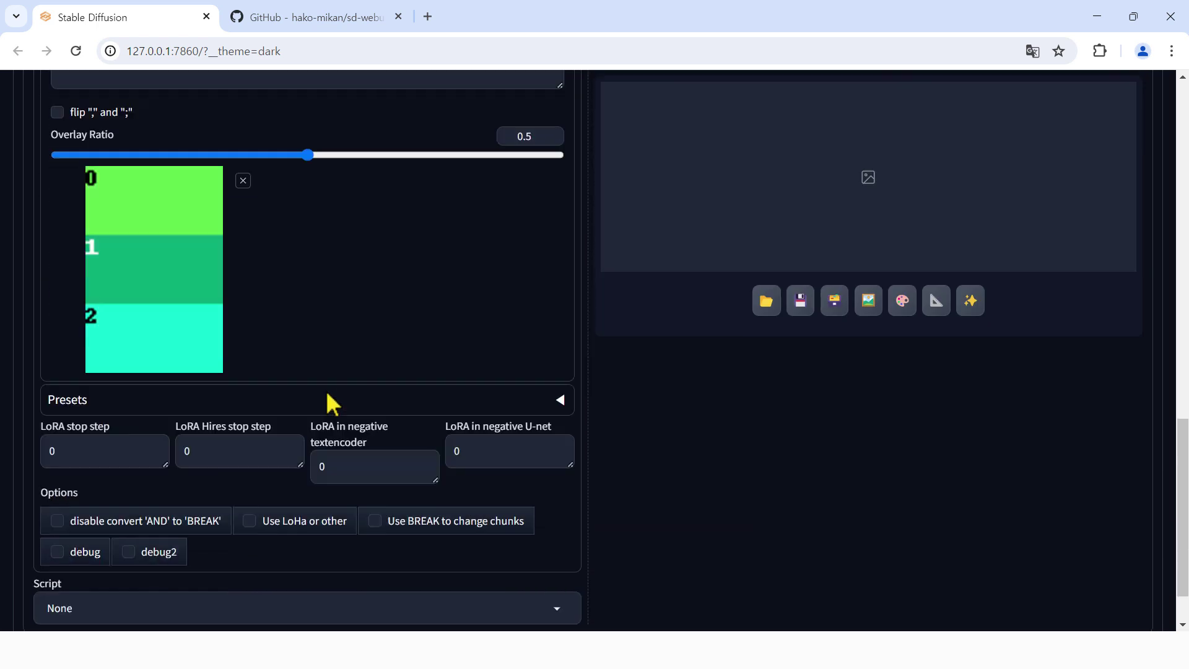
scroll(328, 403, down, 1)
scroll(328, 402, up, 5)
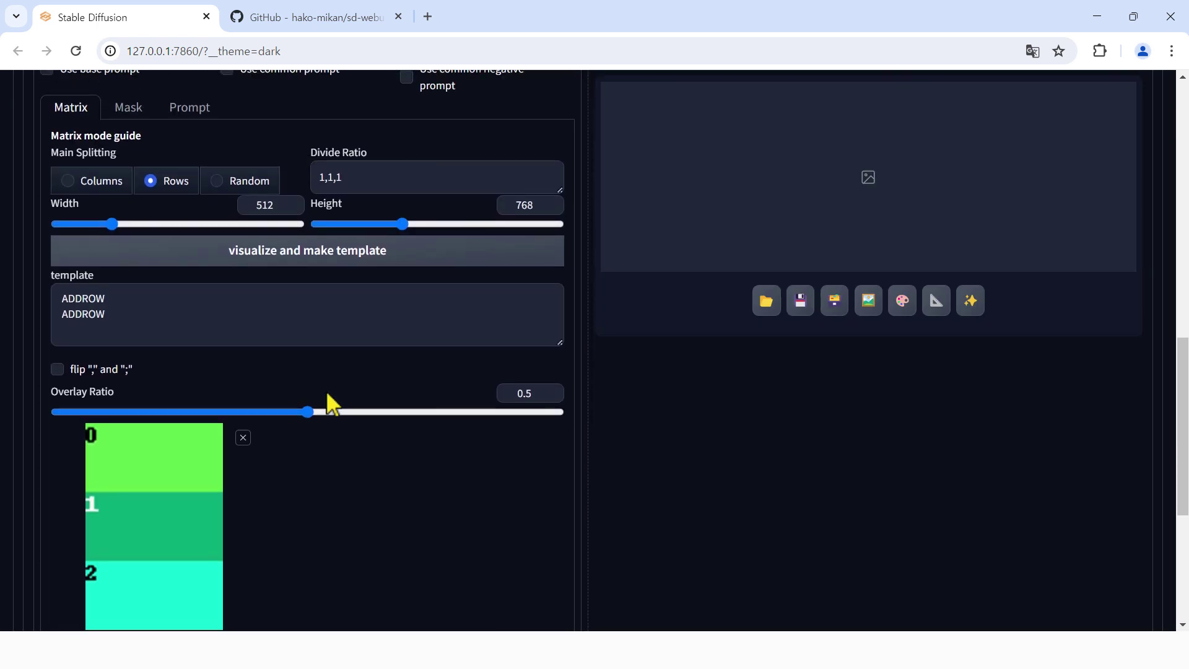
scroll(328, 403, up, 3)
scroll(158, 278, up, 3)
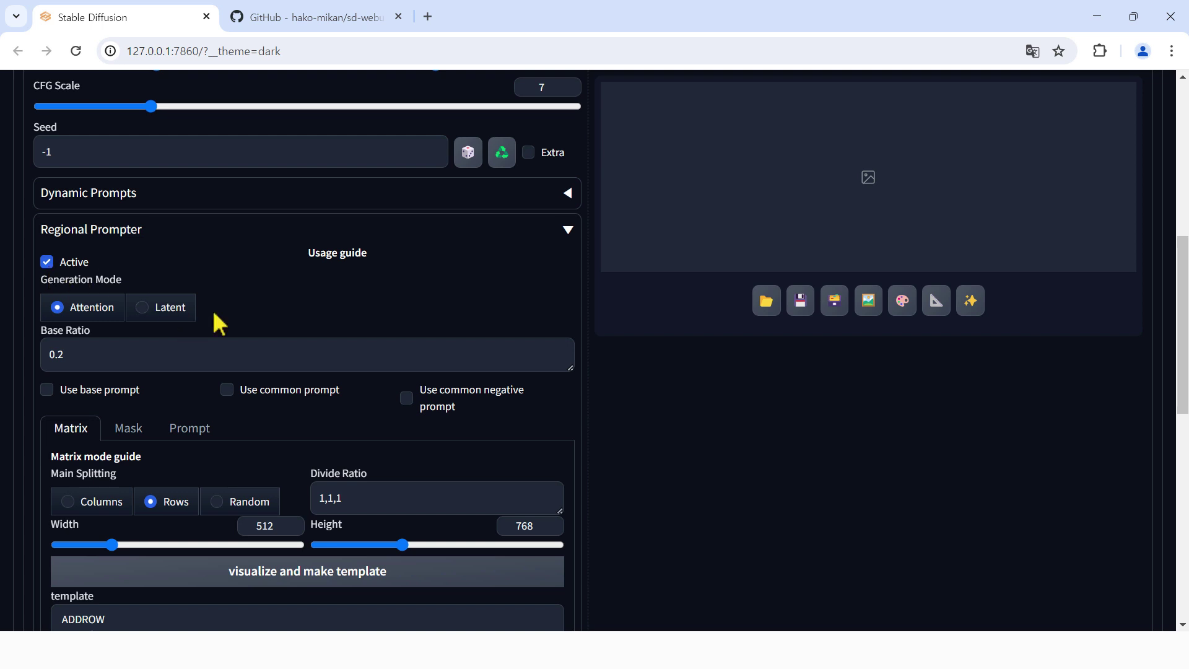
scroll(421, 358, down, 1)
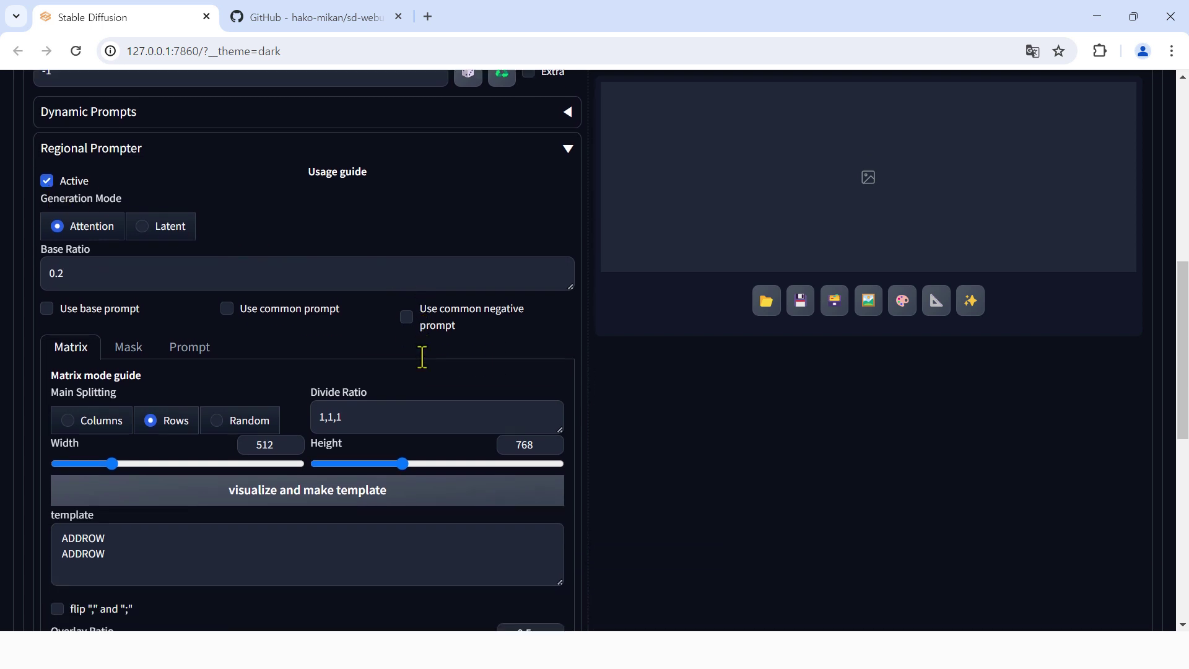
scroll(422, 358, down, 2)
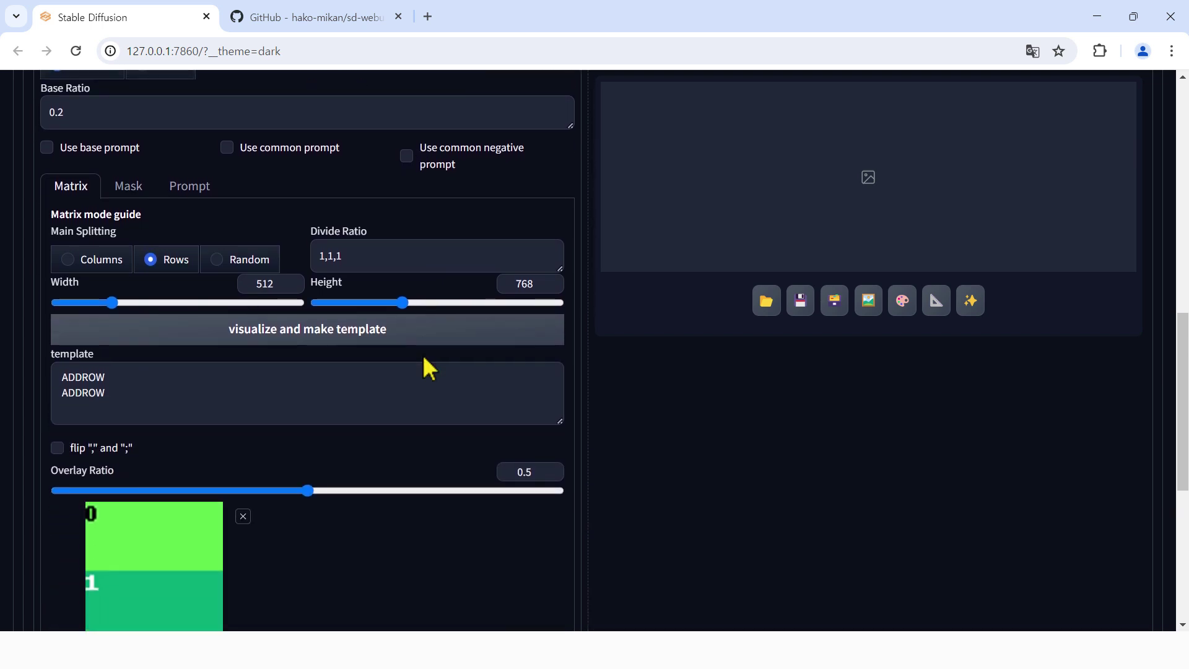
- Copy the sample prompt with its BREAK separators from the GitHub README and paste it into the txt2img prompt in the web UI
click(288, 19)
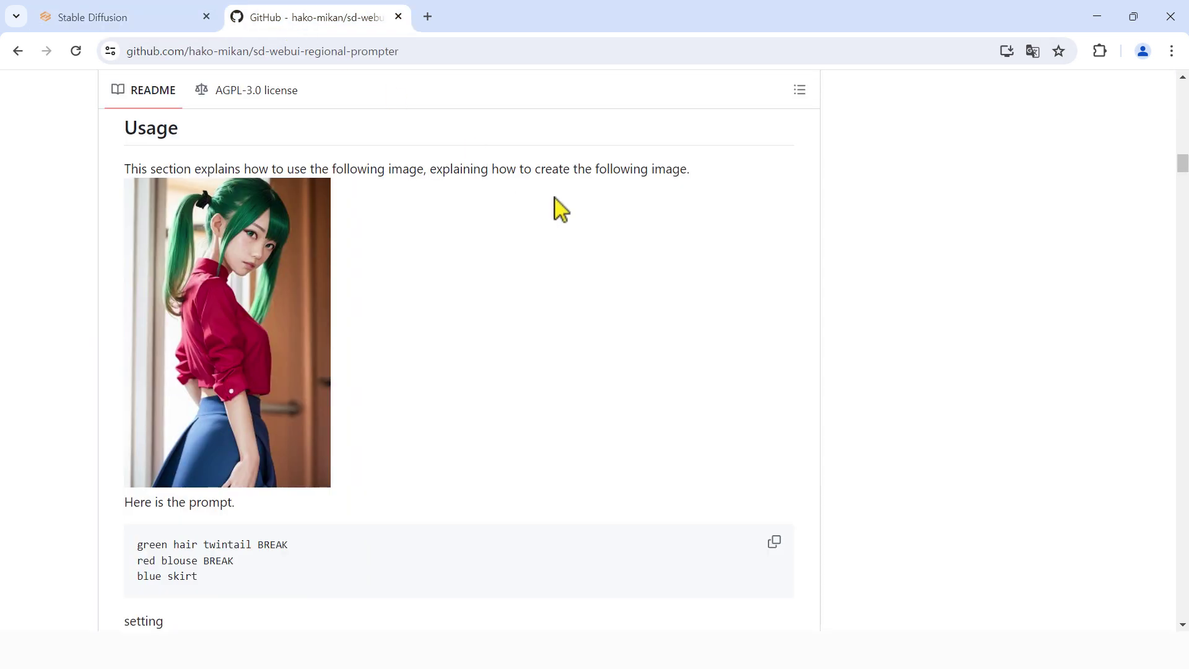
scroll(787, 396, down, 2)
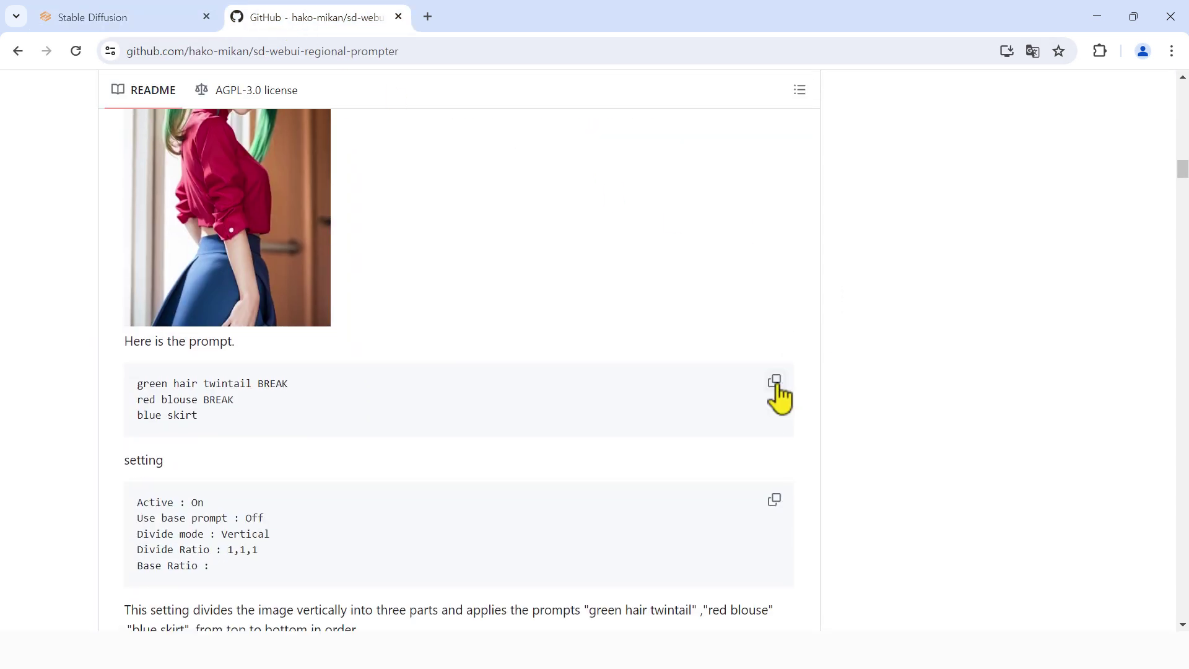
click(775, 383)
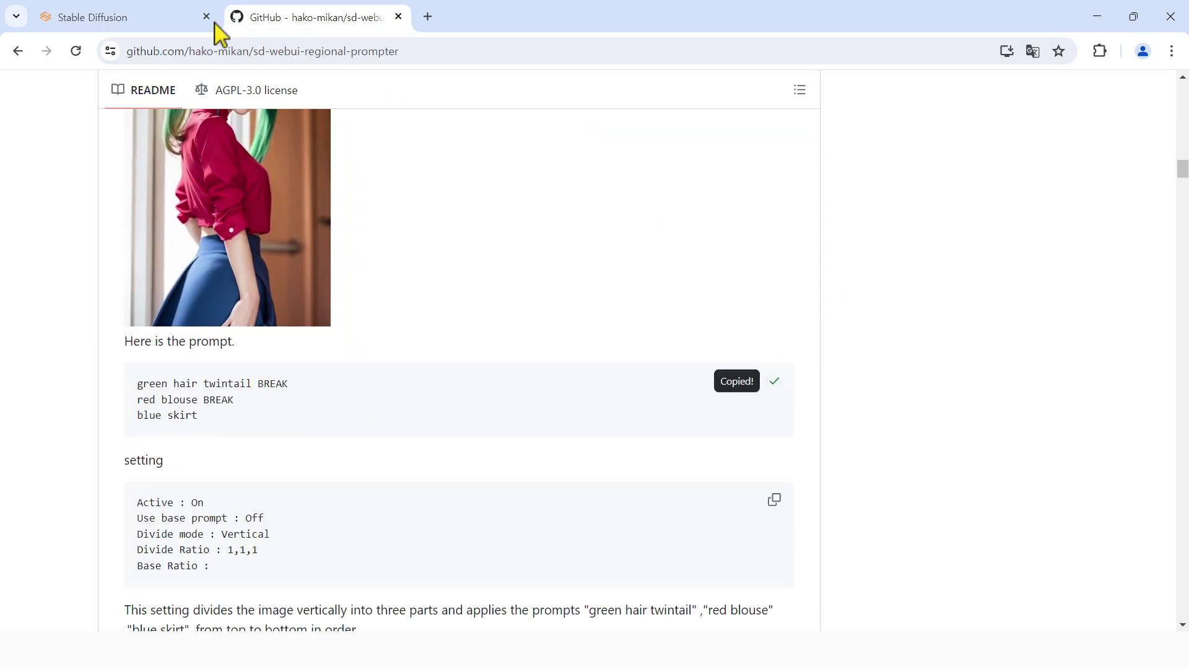
click(72, 14)
scroll(339, 242, up, 4)
scroll(338, 242, up, 6)
click(304, 220)
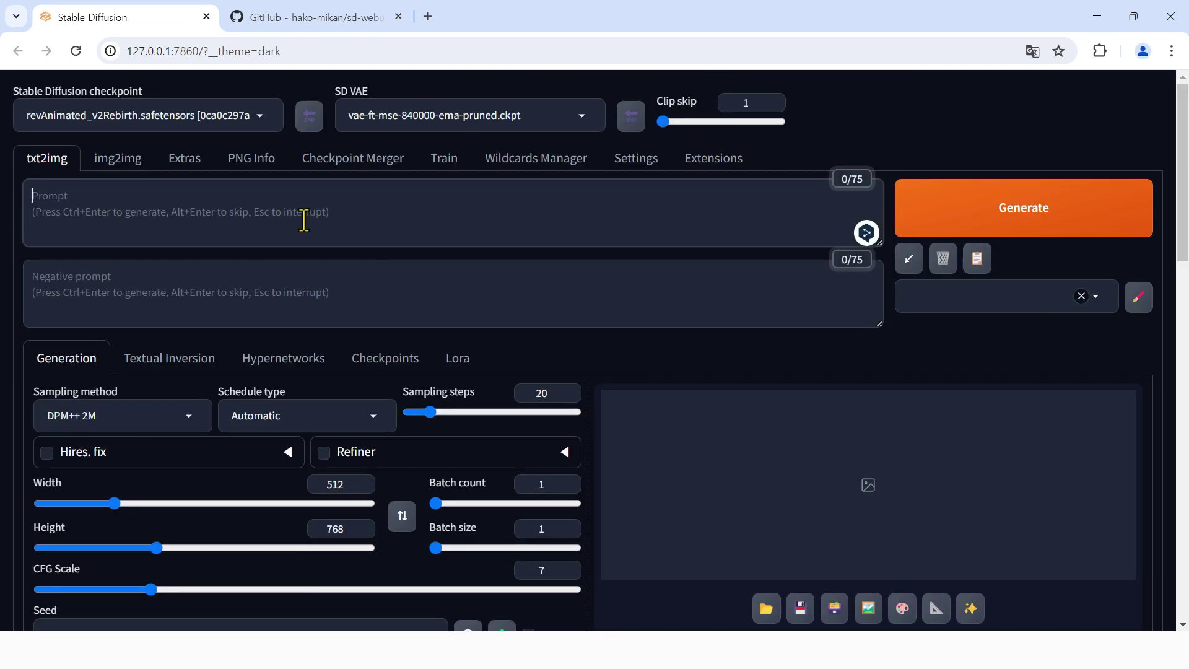
key(ctrl+v)
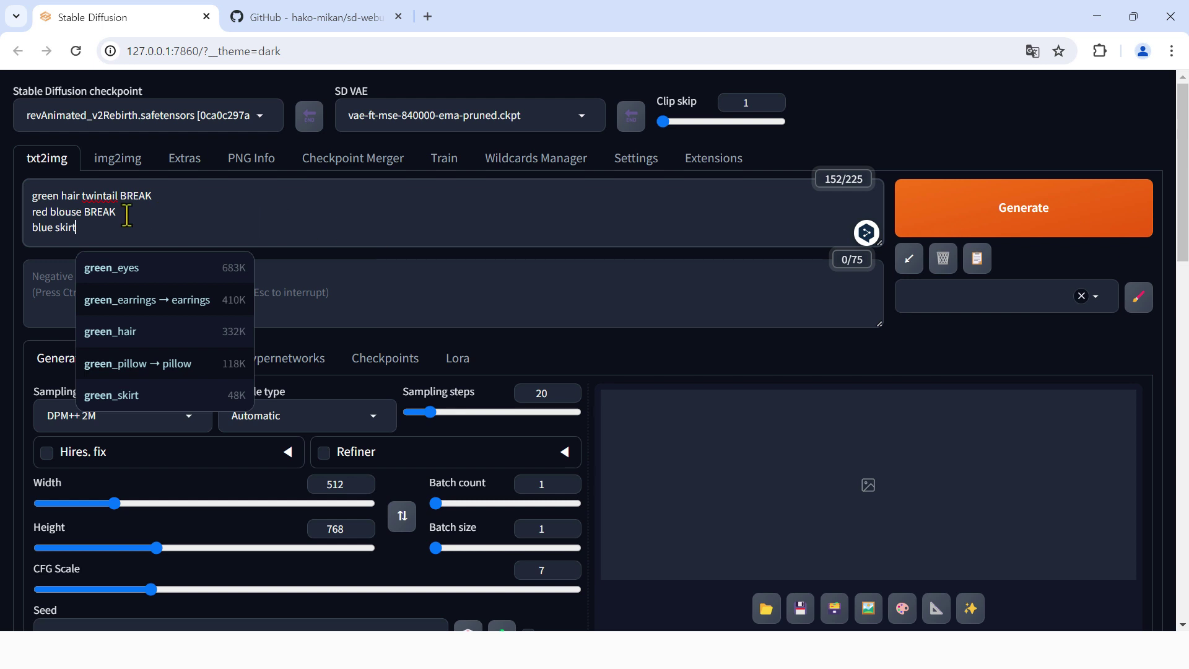
- Test how the token counter responds by removing and restoring the last two prompt lines, then only "blue skirt"
drag(93, 231, 23, 221)
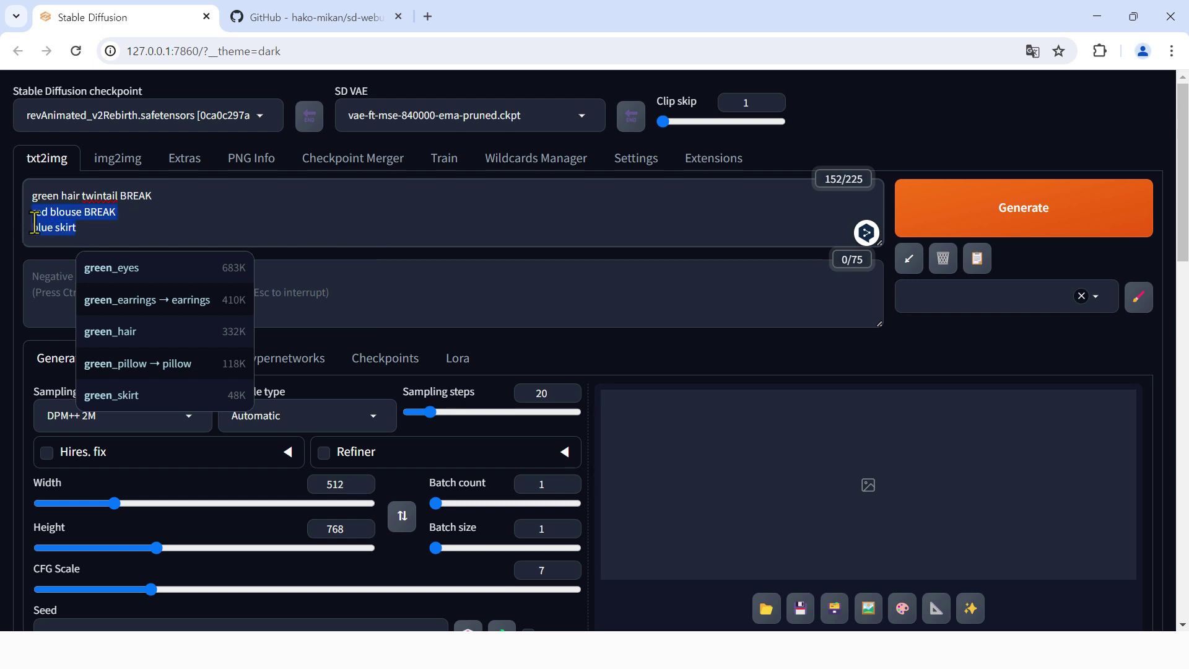
key(BackSpace)
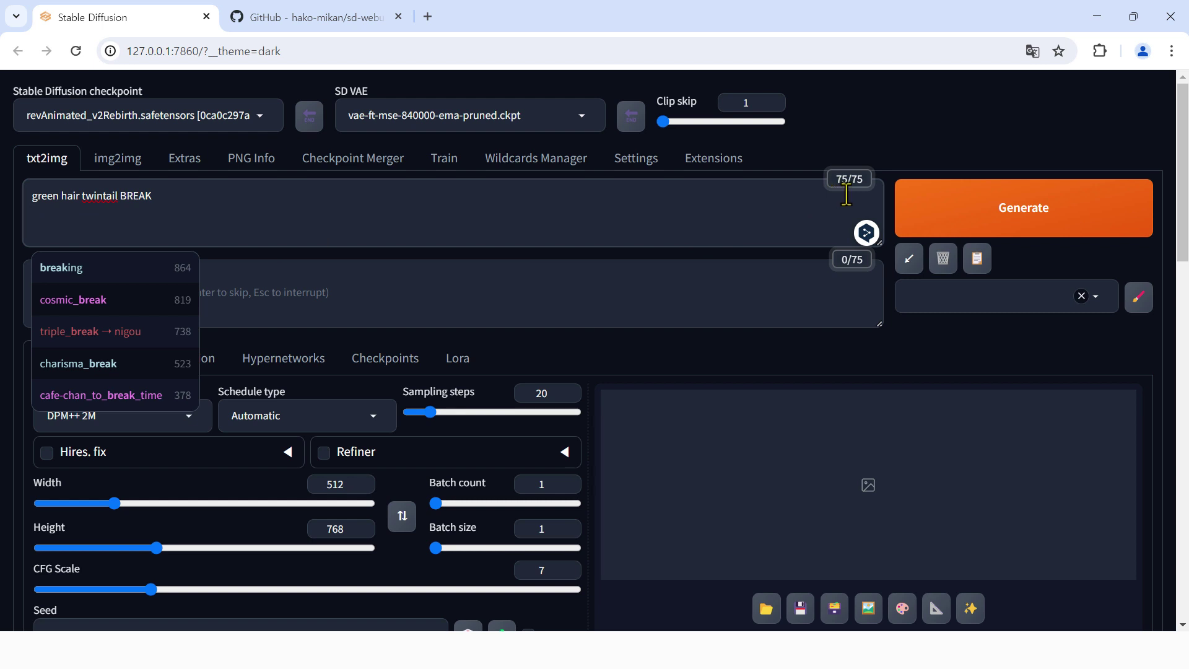
key(ctrl+z)
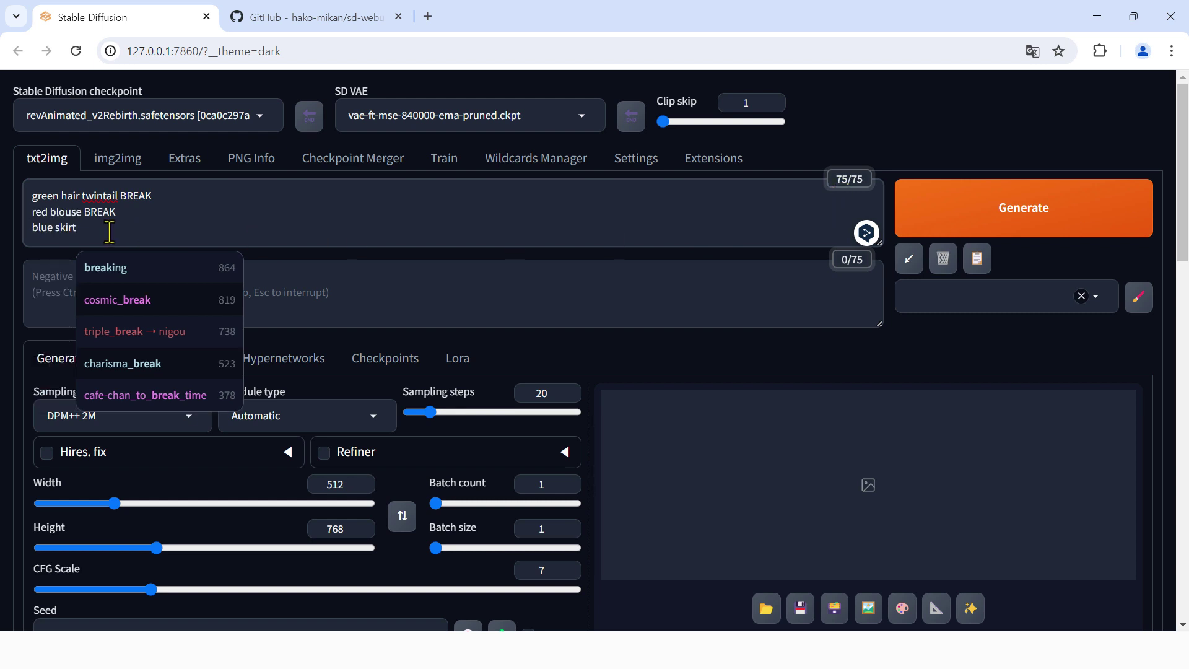
drag(87, 230, 8, 246)
key(BackSpace)
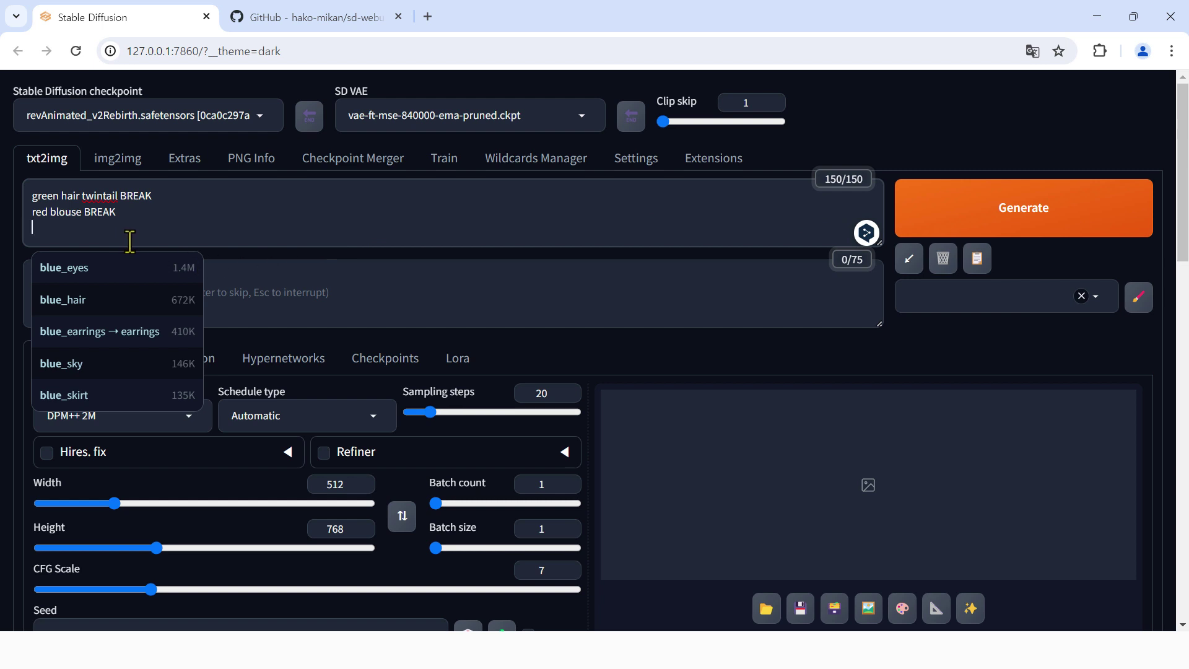
text(blue skirt)
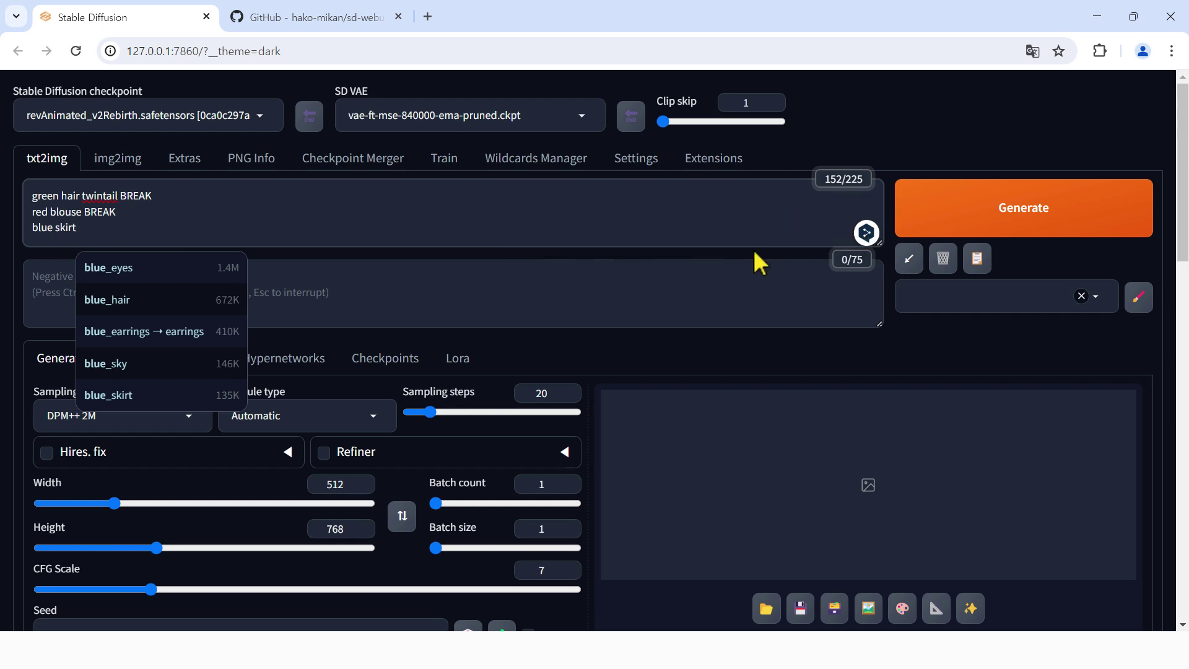
- Generate the image from the three-region prompt
click(994, 228)
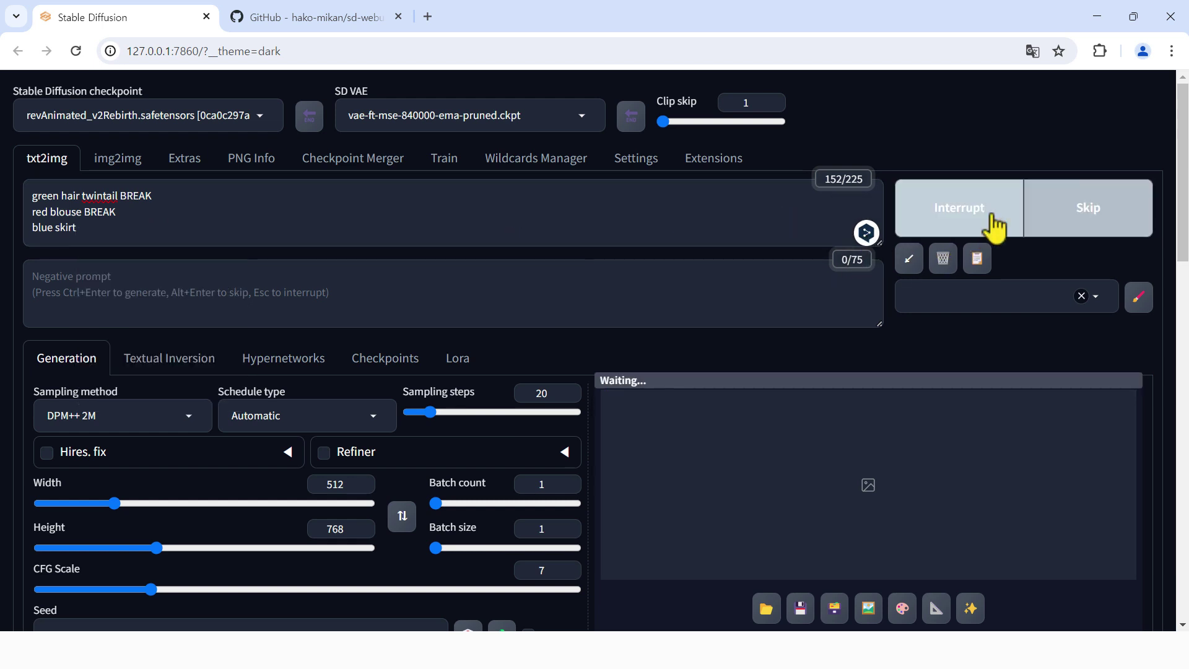
- Examine the generated image to compare the hair, blouse and skirt with the three prompt regions
scroll(606, 307, down, 2)
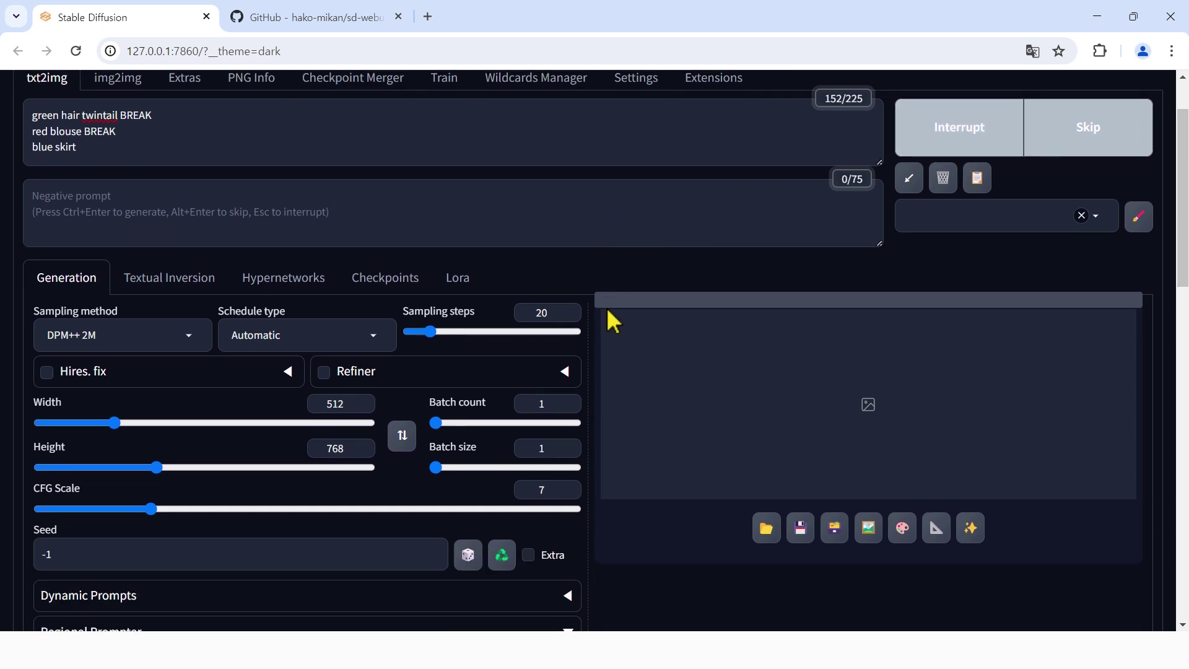
scroll(797, 300, down, 2)
scroll(711, 300, up, 1)
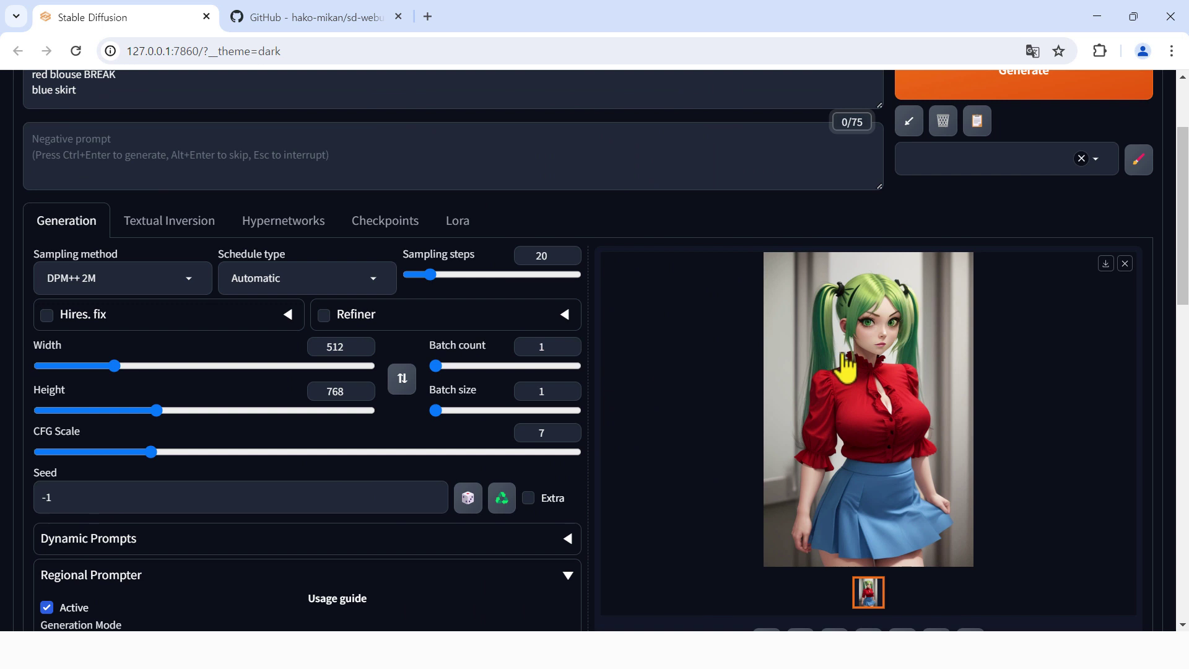
scroll(846, 366, up, 2)
scroll(850, 361, down, 2)
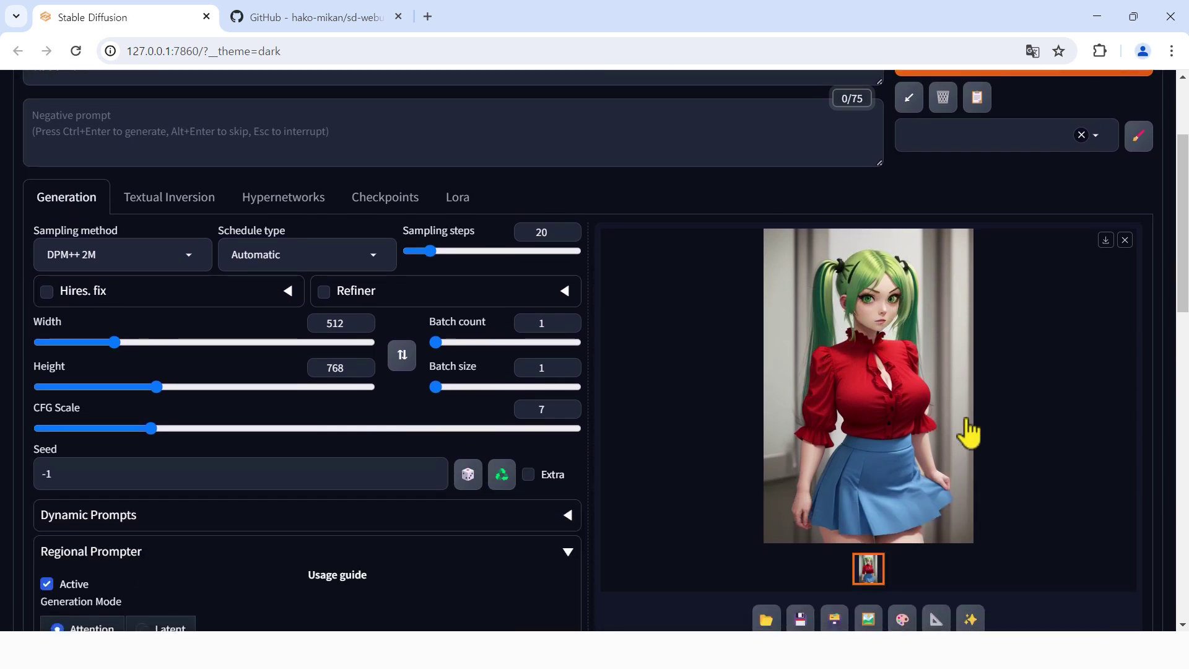
scroll(906, 457, up, 2)
scroll(906, 457, down, 2)
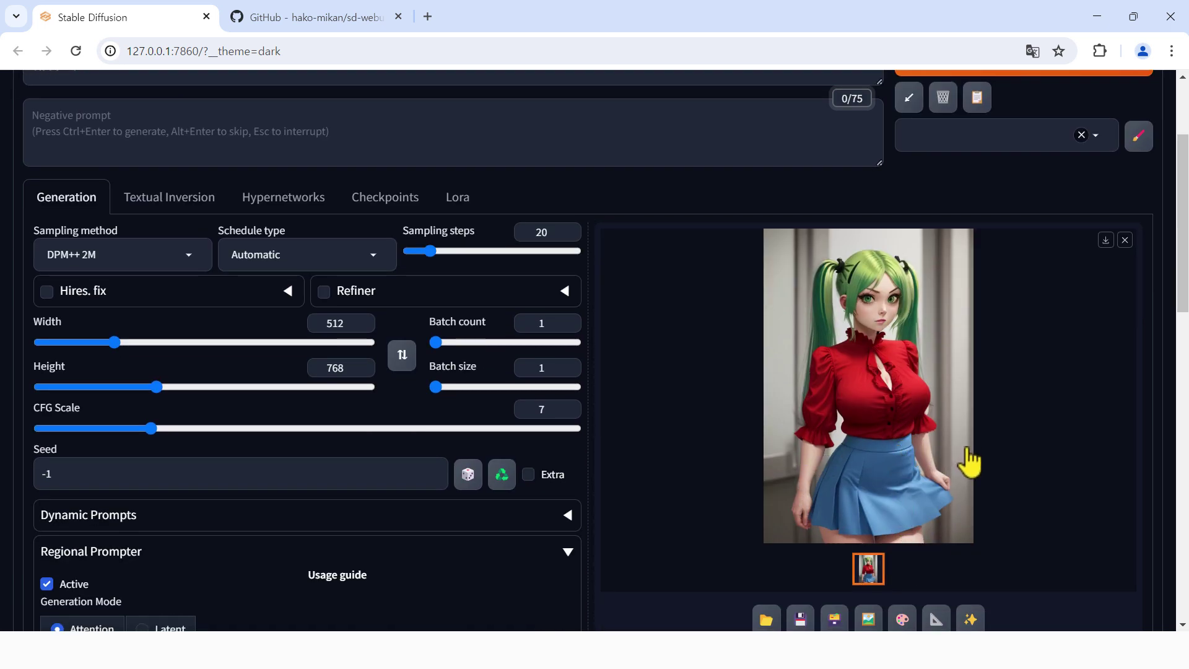
- Generate another image from the same three-region prompt and bring the result into view
scroll(969, 464, up, 2)
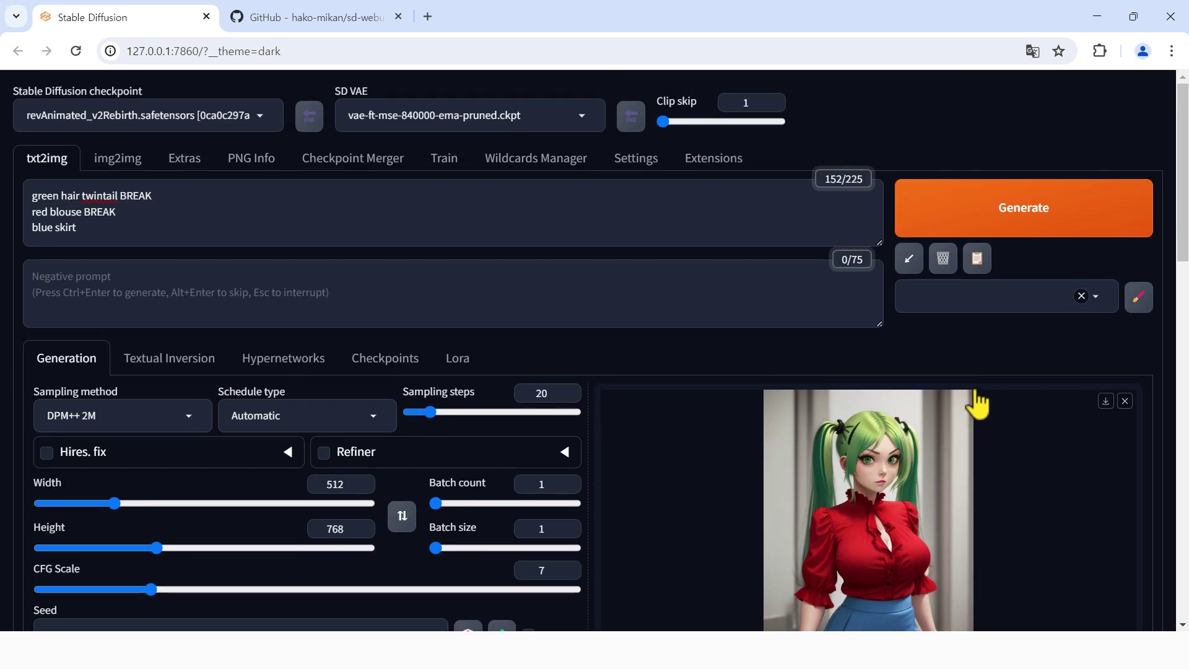
click(999, 226)
scroll(919, 293, down, 2)
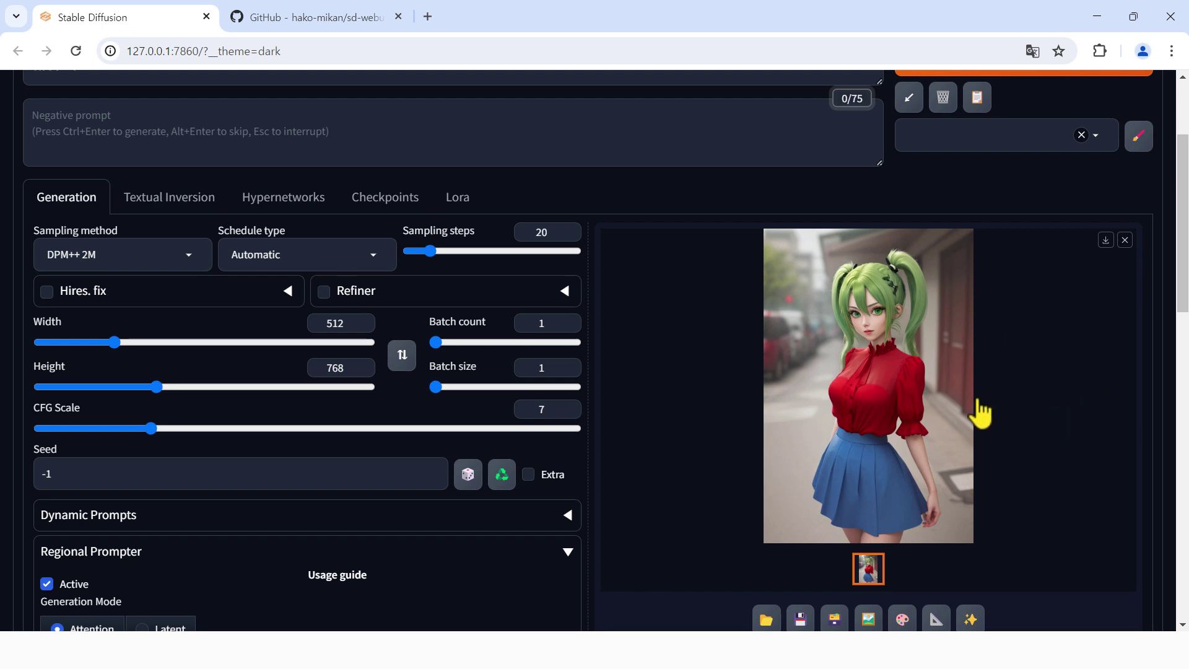
- Switch to the GitHub README and read the sections on using a base prompt, the divide ratio and the base ratio
click(321, 13)
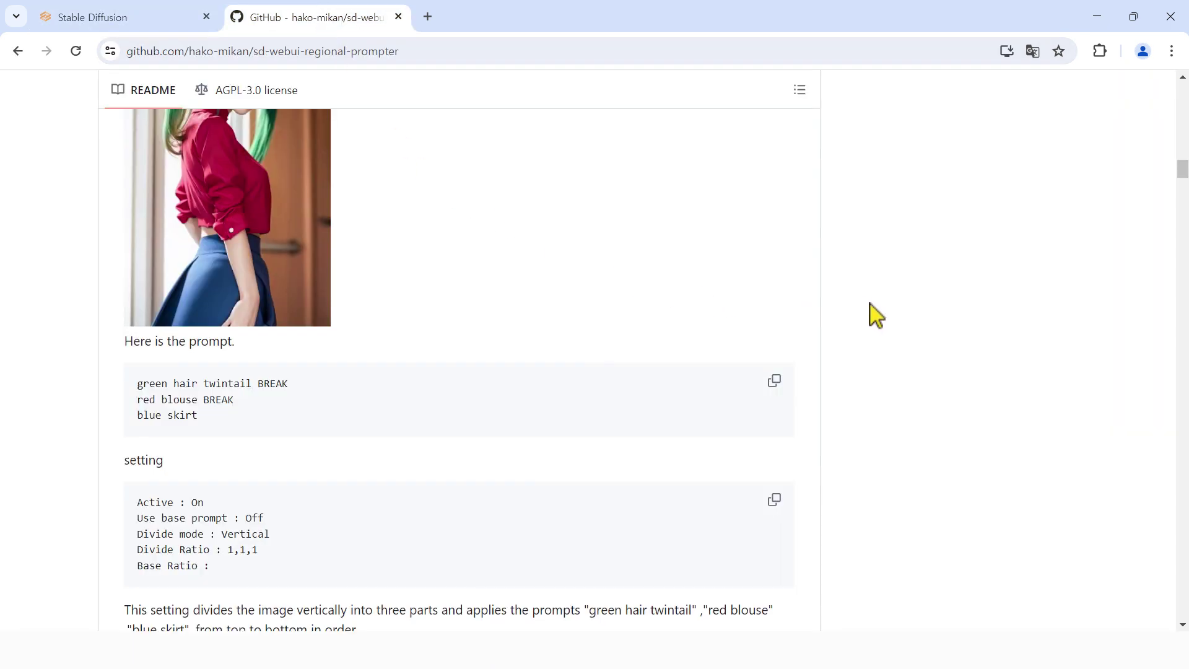
scroll(873, 310, down, 2)
scroll(897, 309, down, 10)
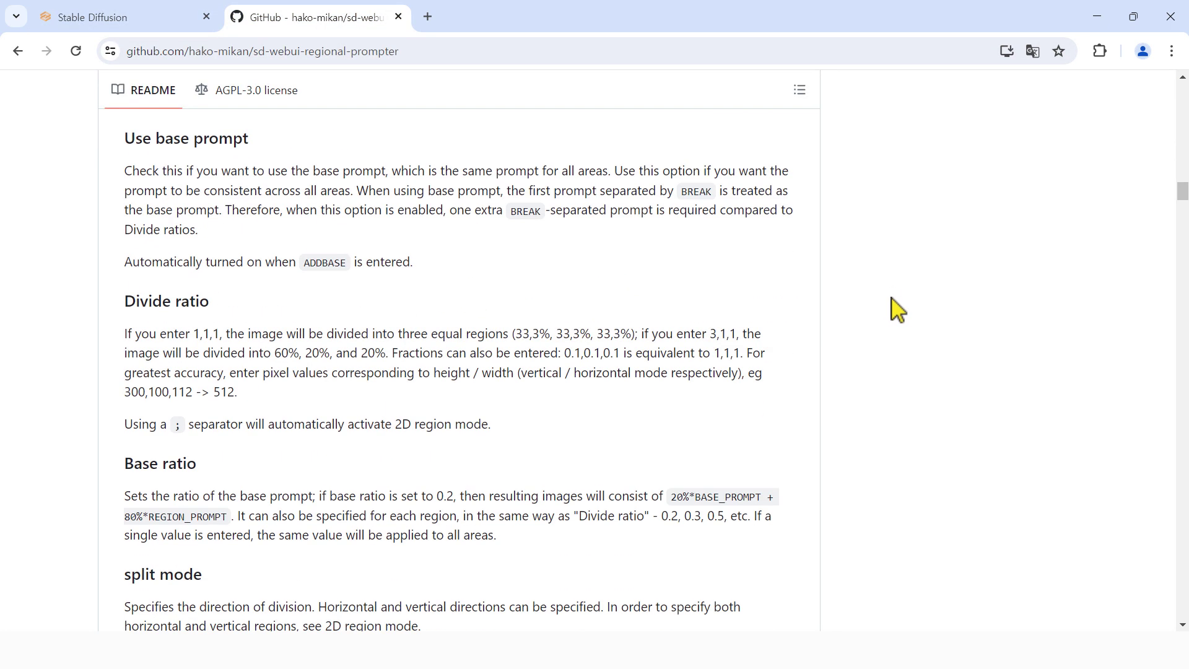
scroll(897, 307, down, 3)
scroll(895, 308, up, 7)
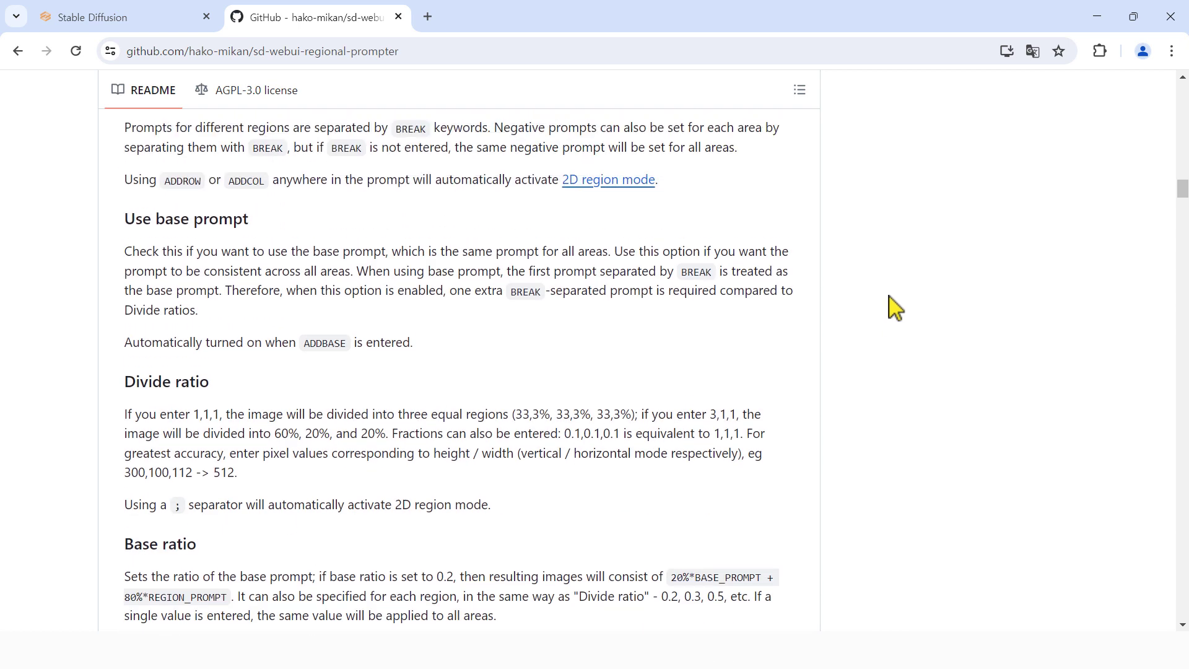
scroll(873, 309, up, 1)
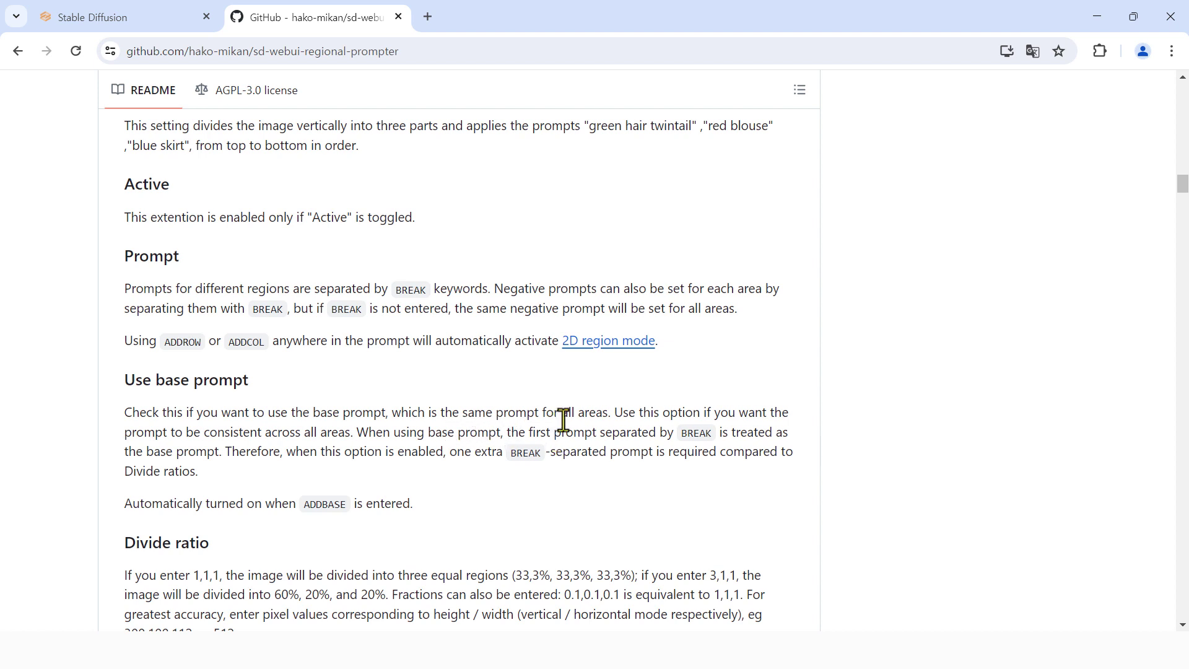
drag(539, 413, 462, 412)
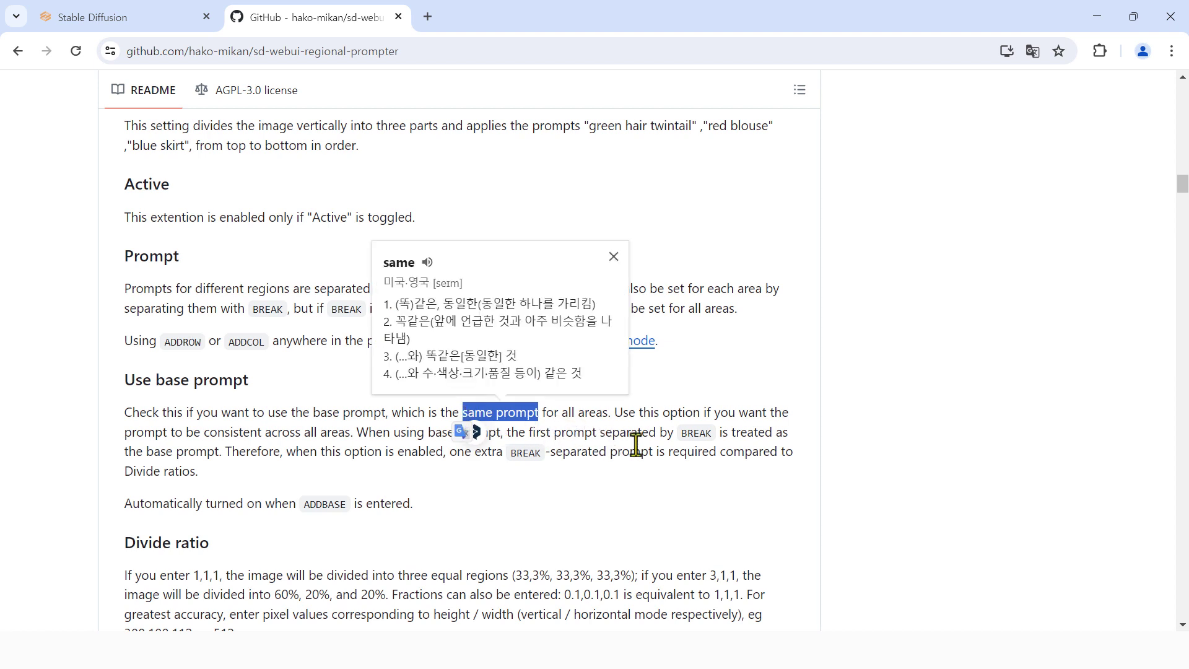
click(628, 457)
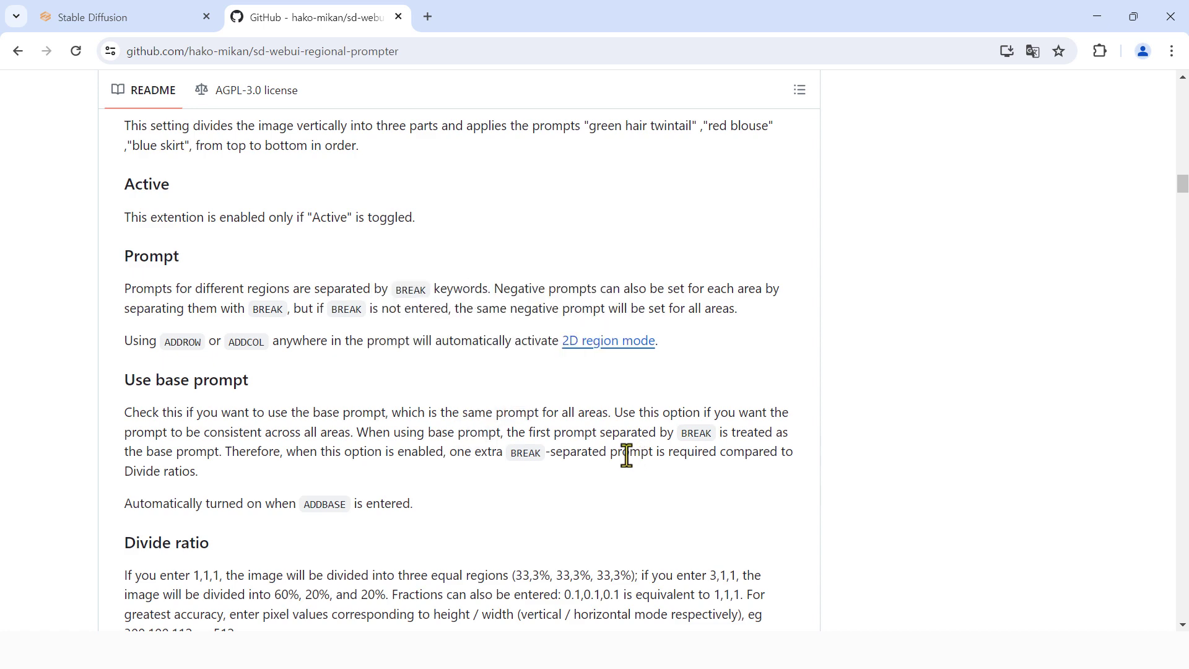
scroll(628, 457, down, 2)
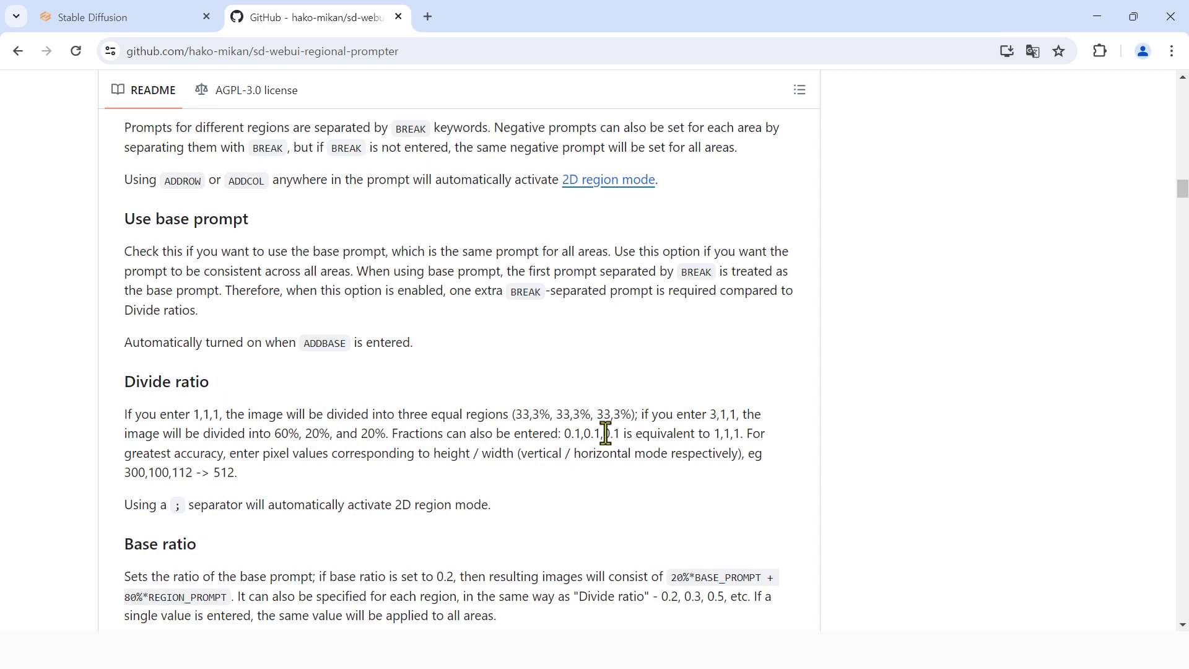
scroll(536, 411, down, 2)
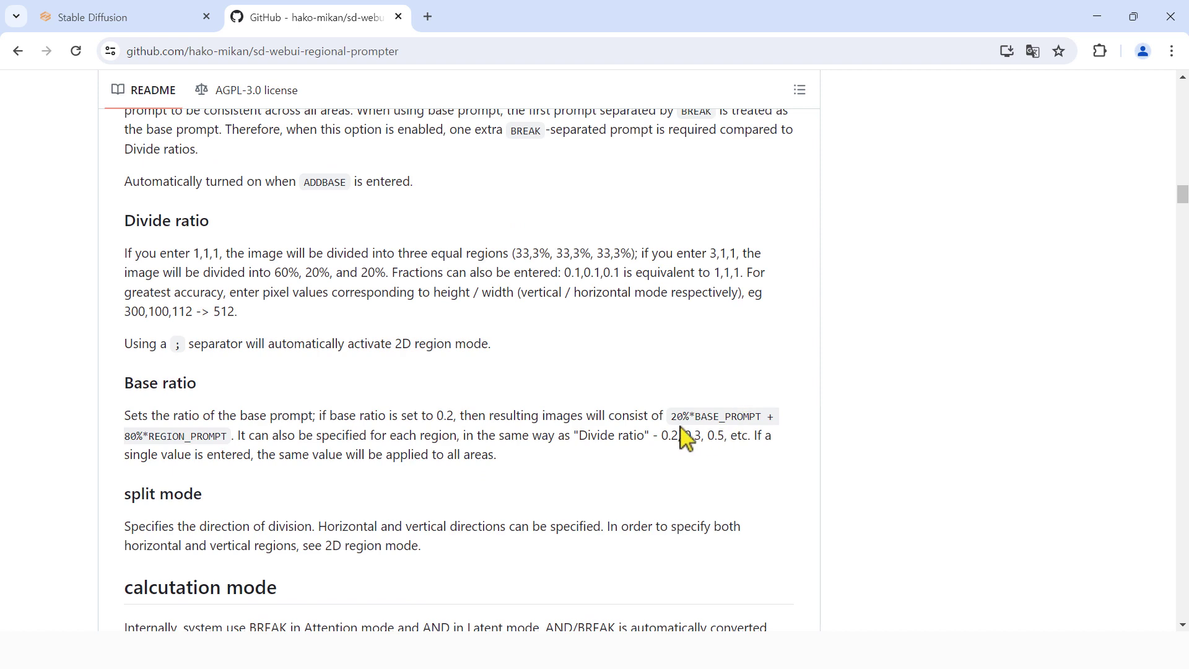
- Return to the Stable Diffusion web UI and review the Base Ratio and Use base prompt options in Regional Prompter
click(78, 17)
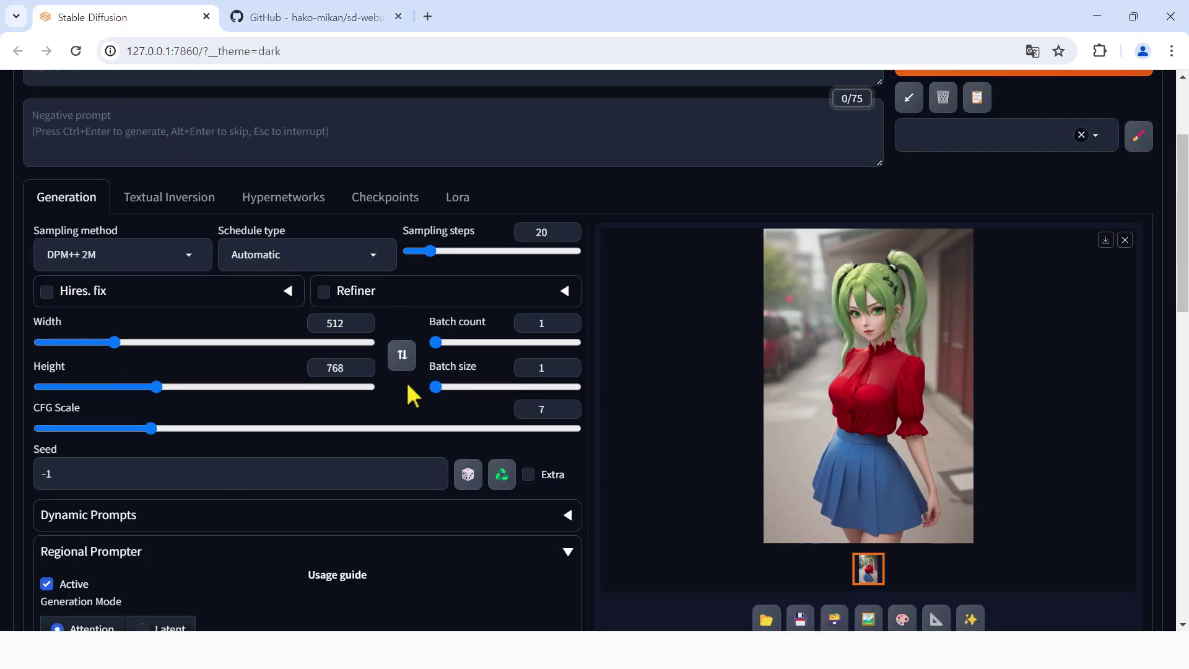
scroll(447, 411, down, 4)
scroll(447, 411, down, 8)
scroll(444, 403, up, 4)
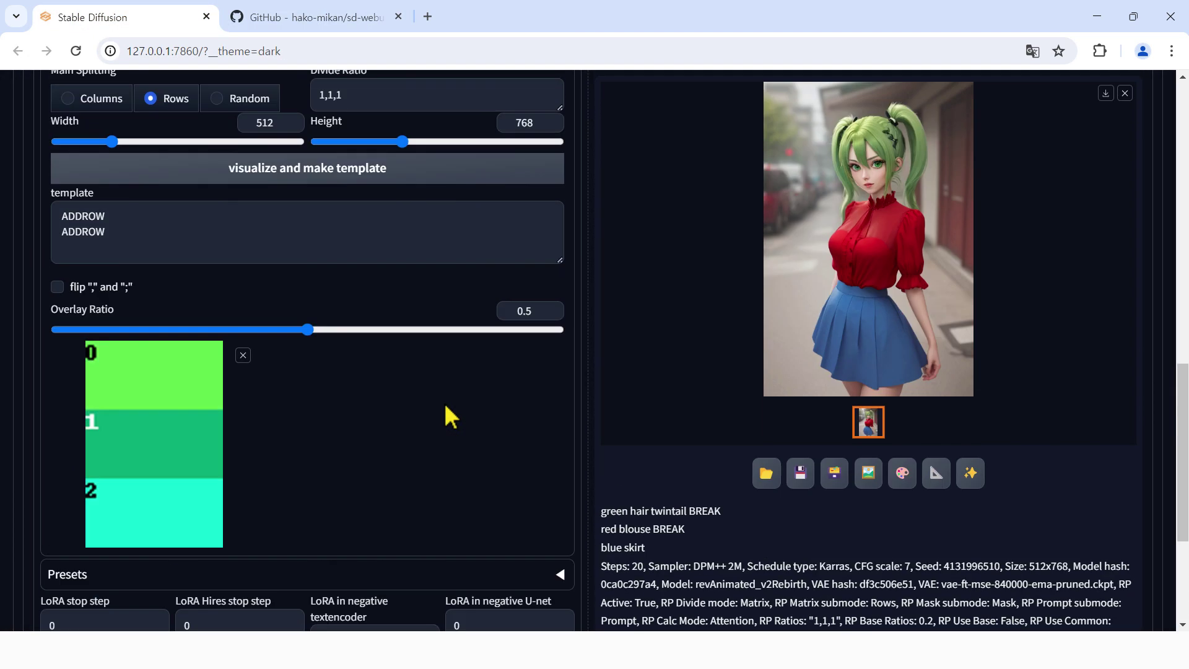
scroll(444, 404, up, 1)
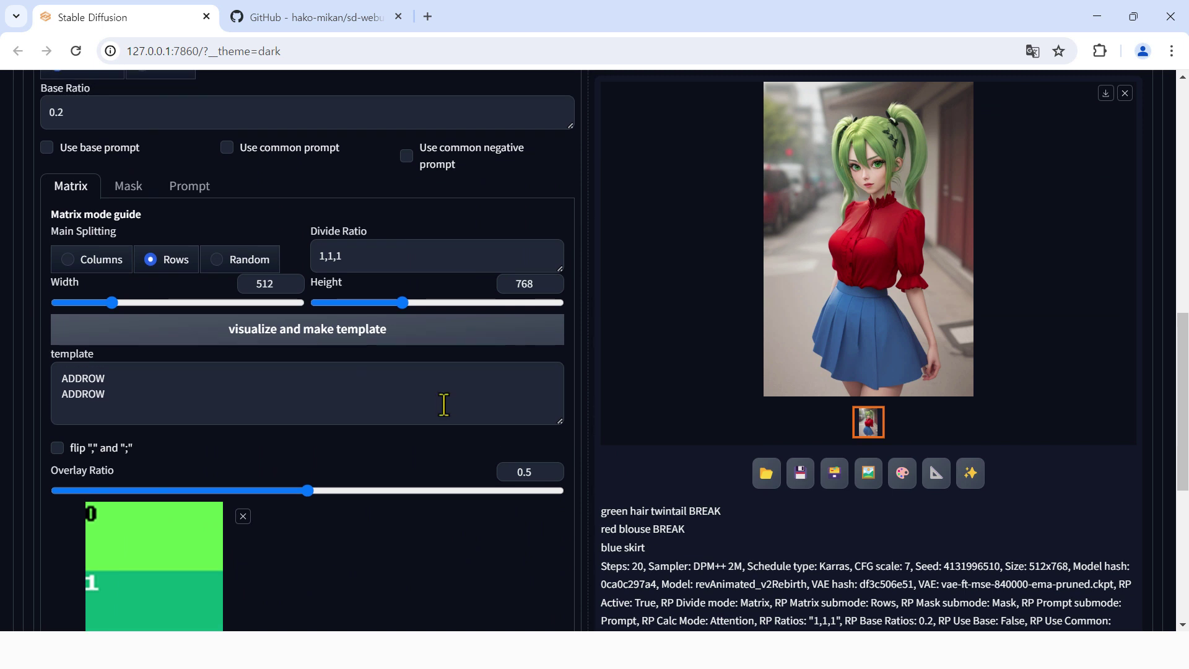
scroll(444, 405, up, 1)
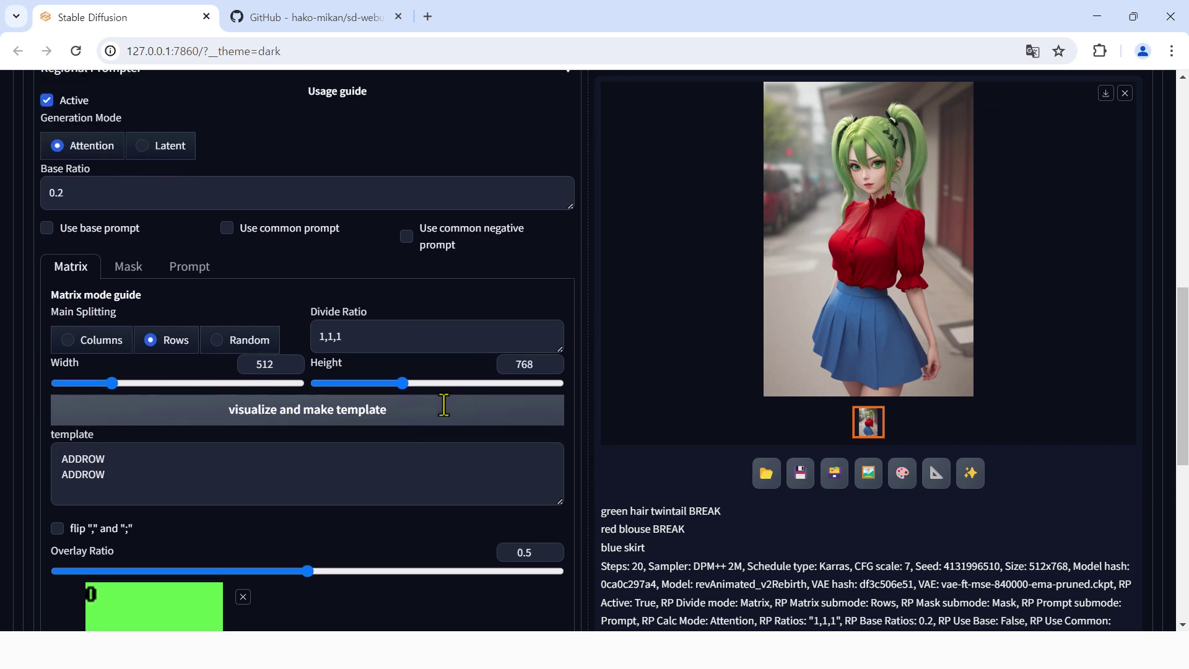
double_click(80, 169)
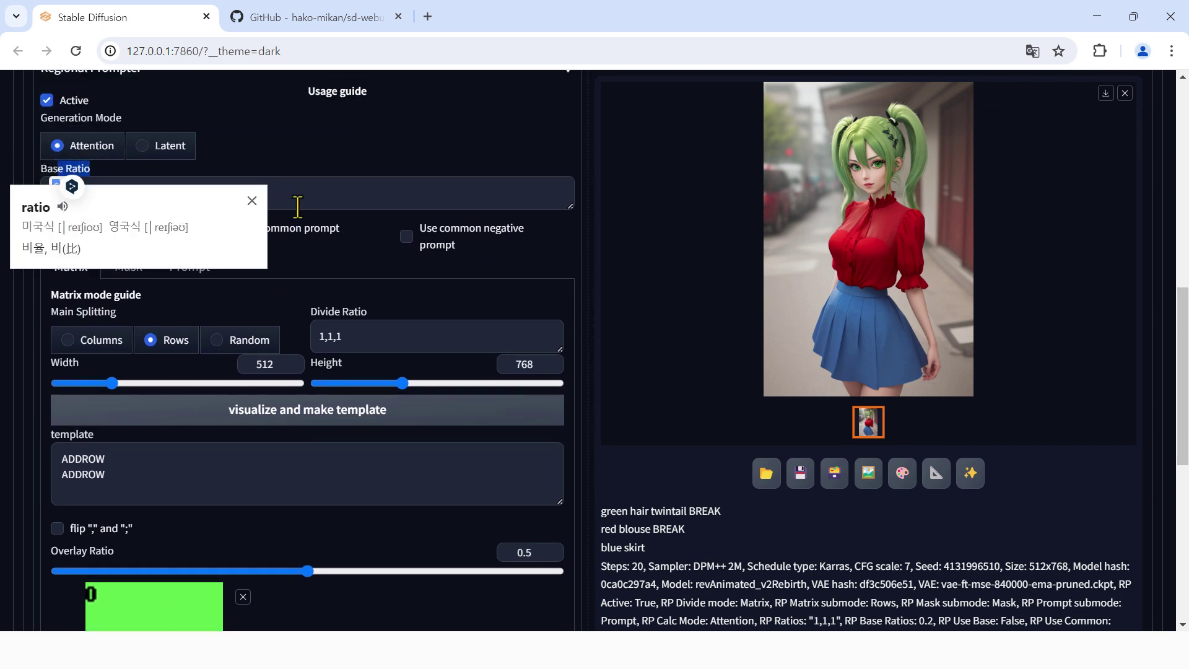
click(298, 206)
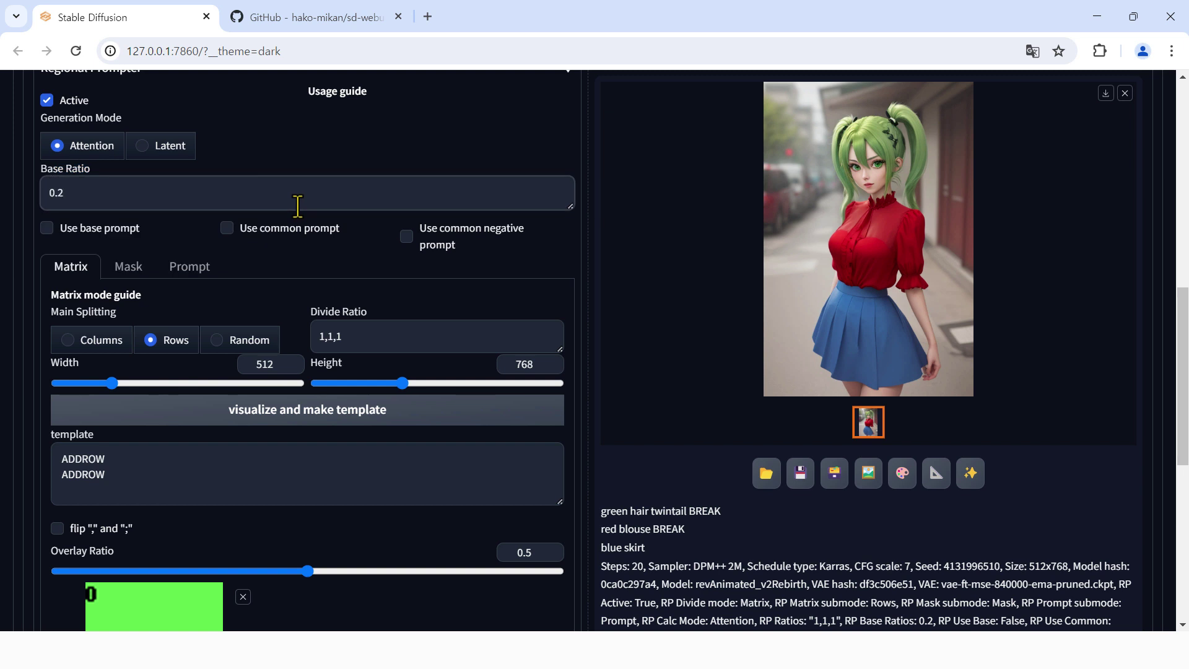
- Read the README on base ratio, Attention and Latent modes, and common prompt, through to the ADDCOL/ADDROW example diagram
click(291, 21)
drag(212, 366, 149, 359)
click(124, 358)
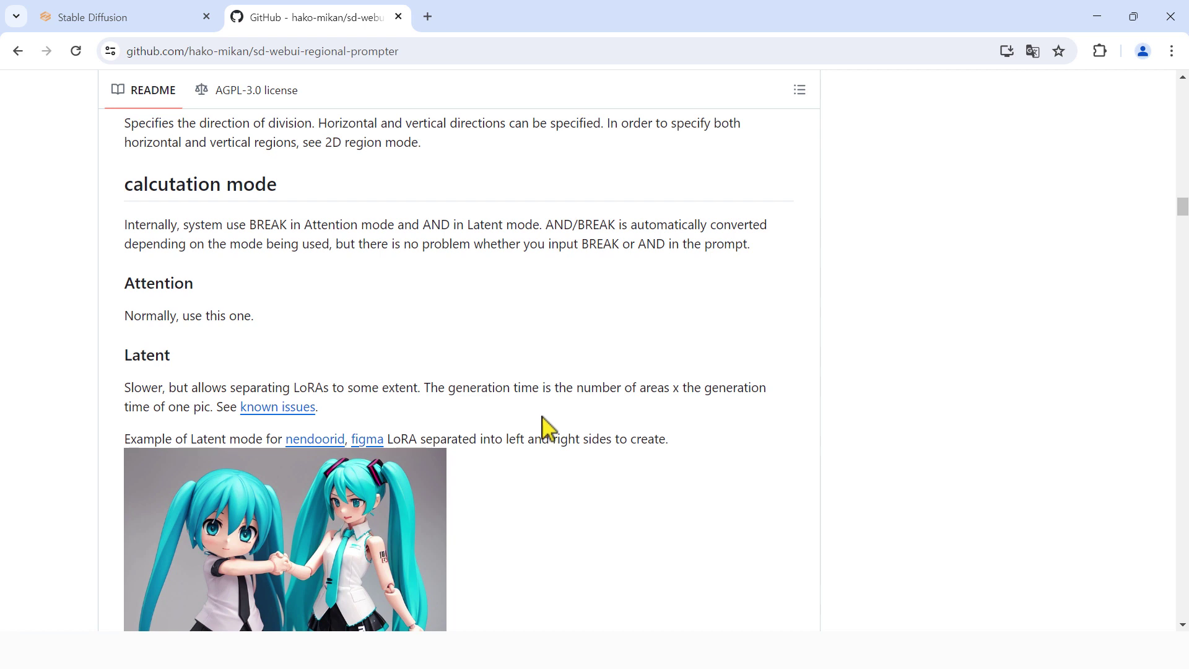
scroll(547, 427, down, 3)
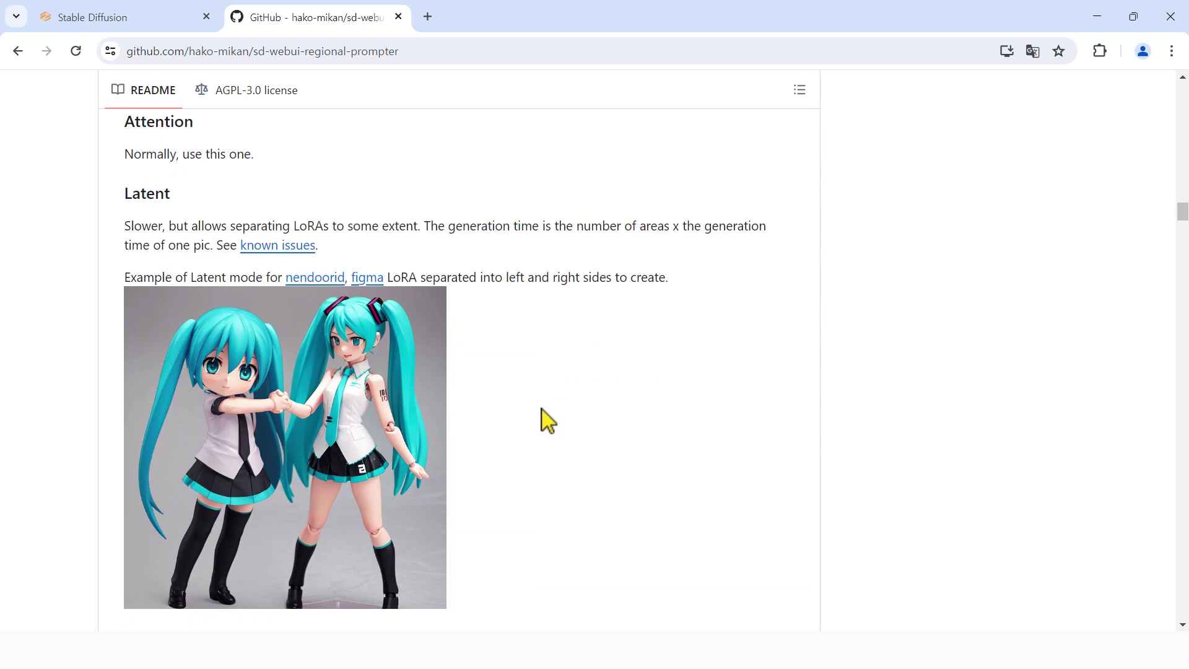
scroll(548, 420, down, 4)
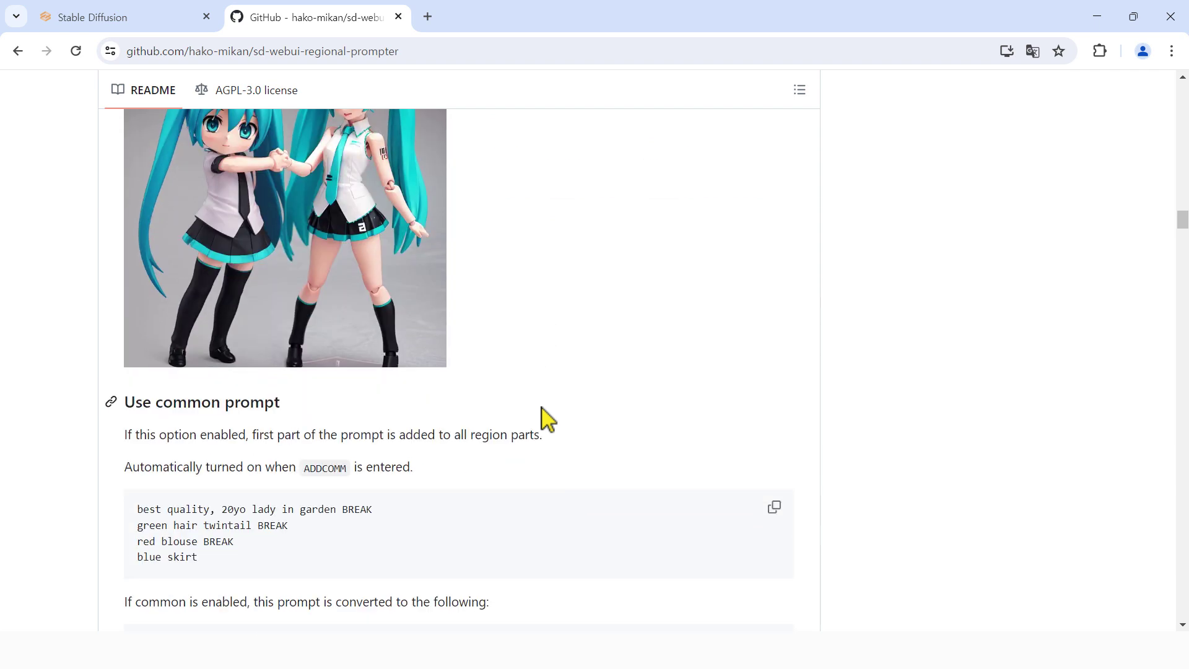
scroll(548, 420, down, 3)
scroll(548, 419, down, 10)
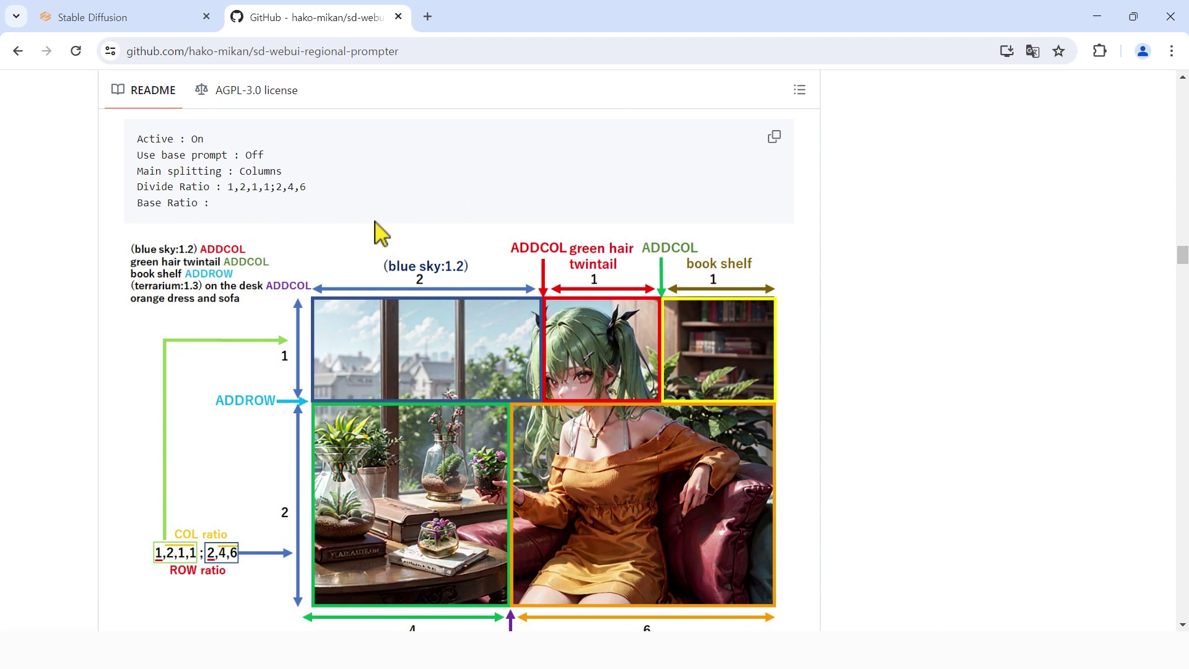
scroll(378, 234, down, 1)
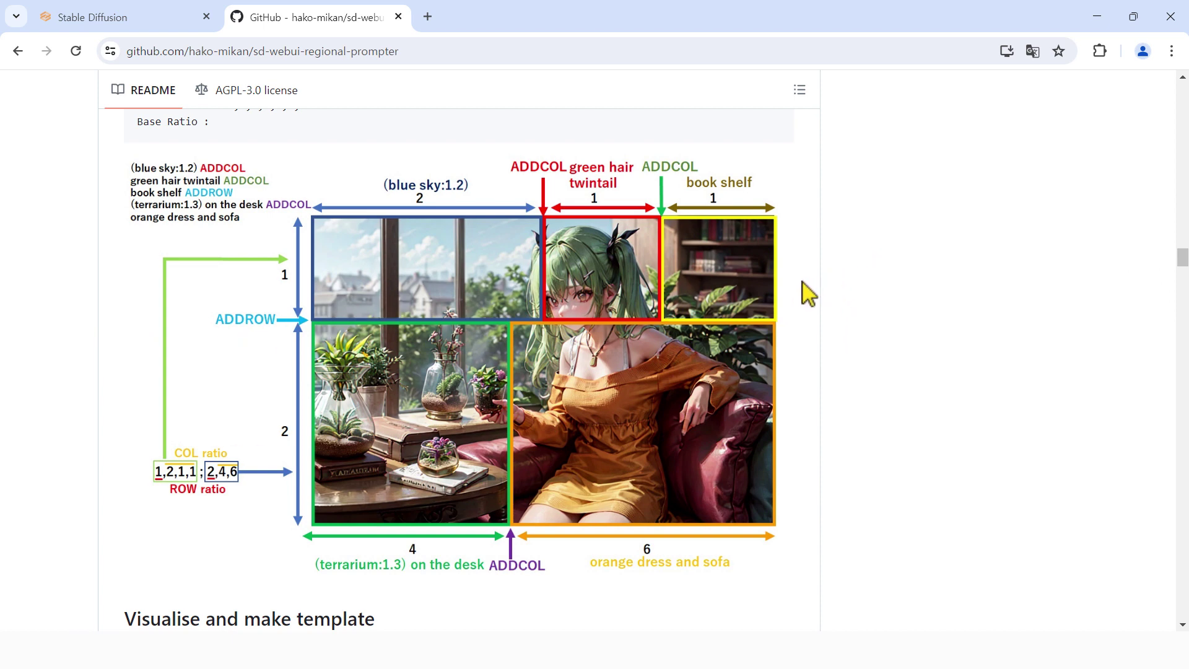
- Move the GitHub README into its own browser window and compare its region diagram with the Regional Prompter matrix settings
key(alt+Tab)
key(alt+Tab)
drag(313, 25, 323, 75)
key(alt+Tab)
scroll(315, 257, down, 5)
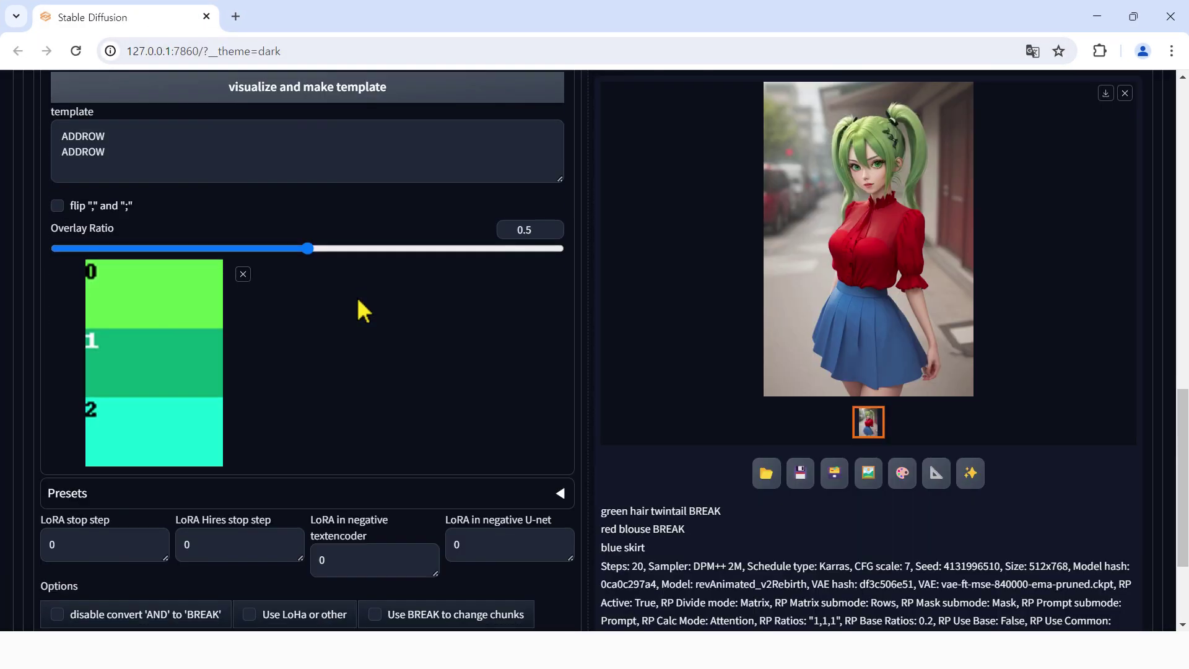
scroll(369, 315, up, 3)
key(alt+Tab)
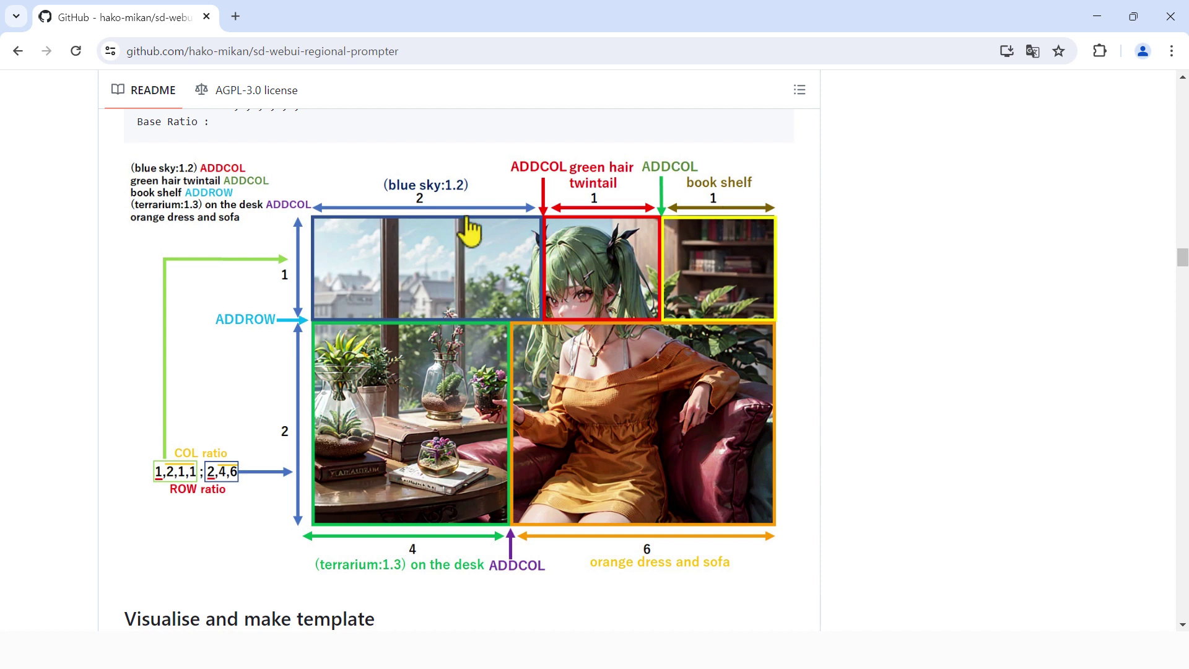
- Back in the web UI, set the Regional Prompter matrix width to 768 and height to 512
key(alt+Tab)
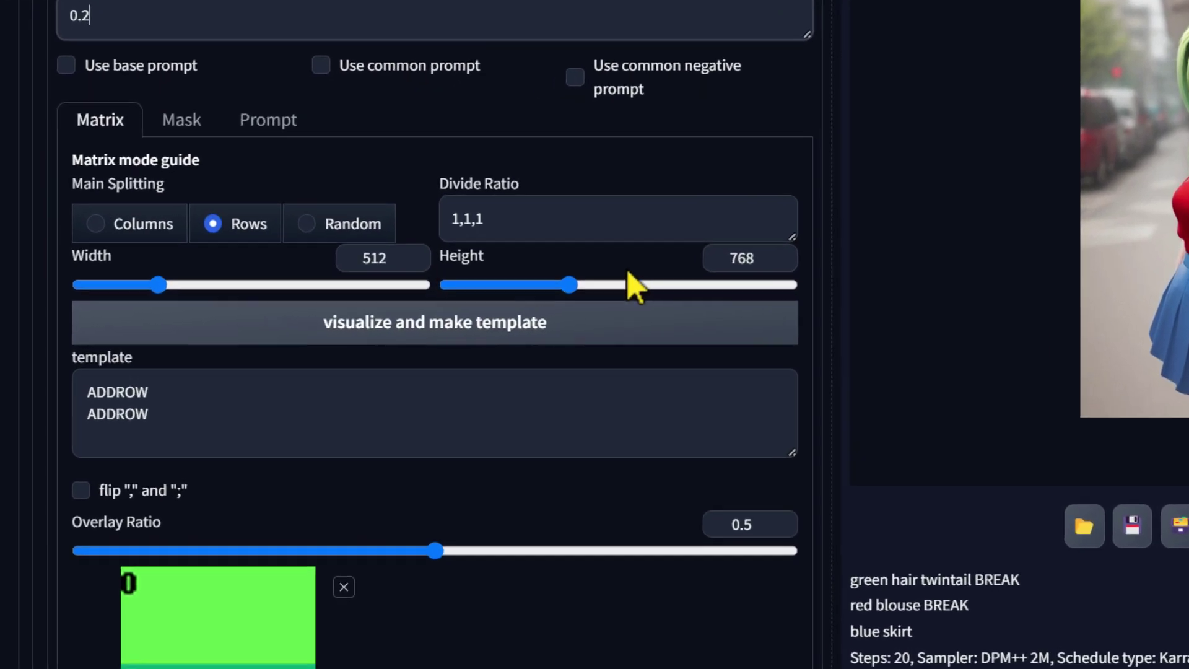
double_click(394, 256)
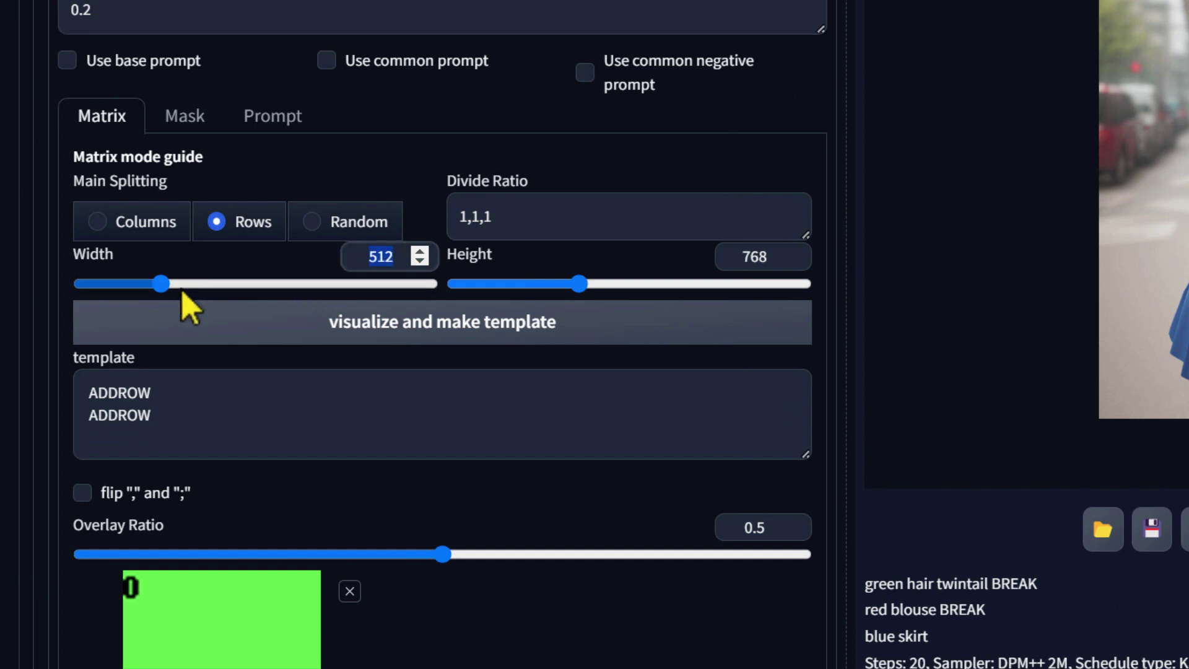
text(768)
key(Tab)
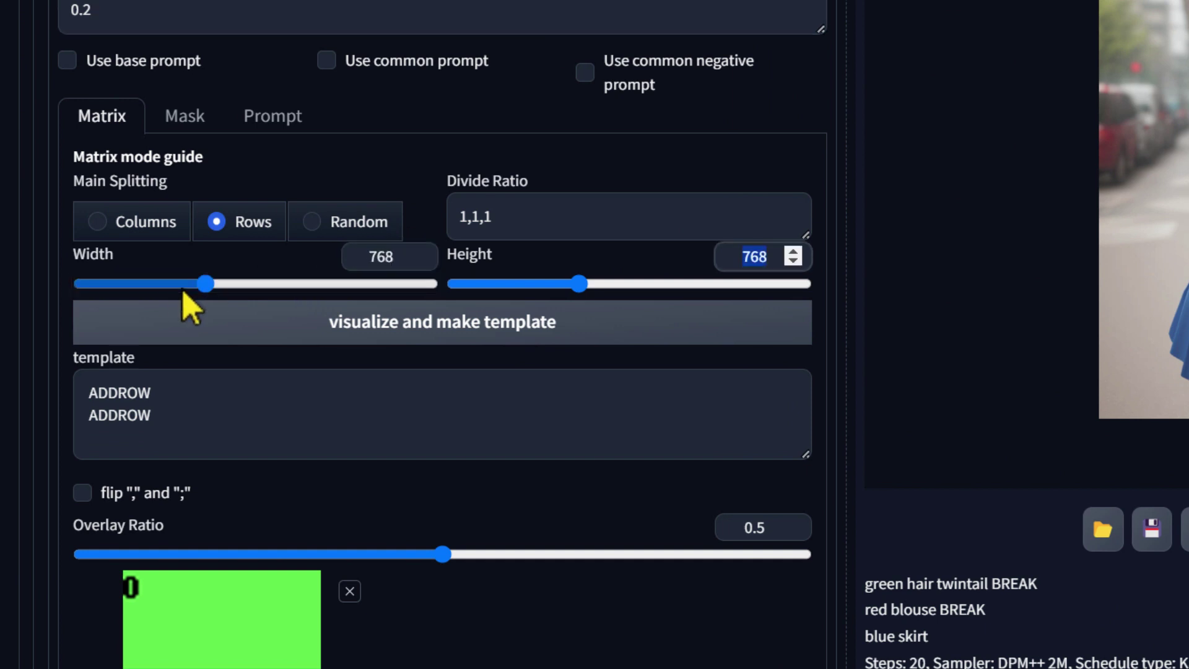
text(512)
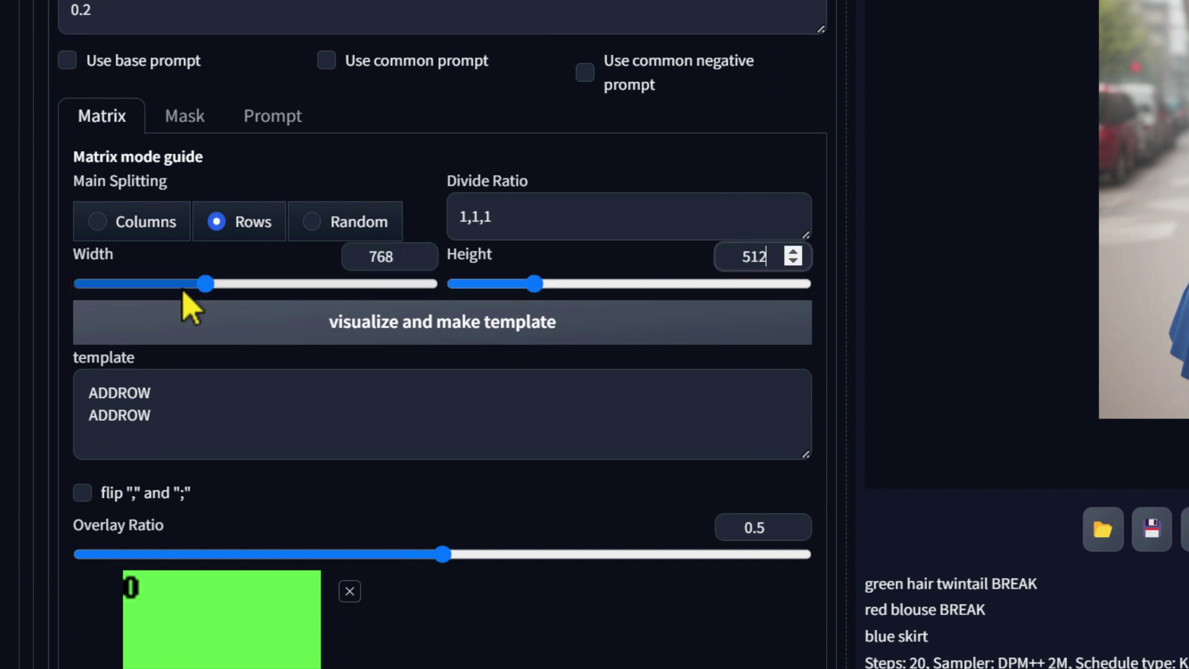
- Set the divide ratio to 1;2 and visualize the region template
drag(502, 218, 377, 244)
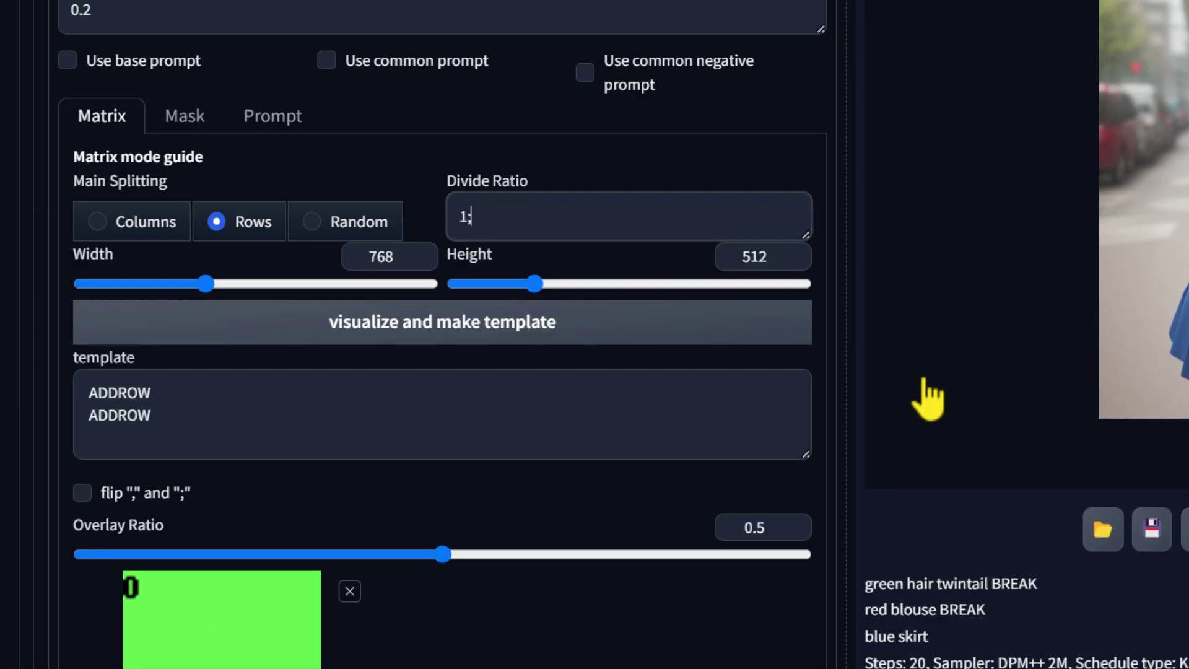
text(2)
click(650, 329)
scroll(558, 328, down, 1)
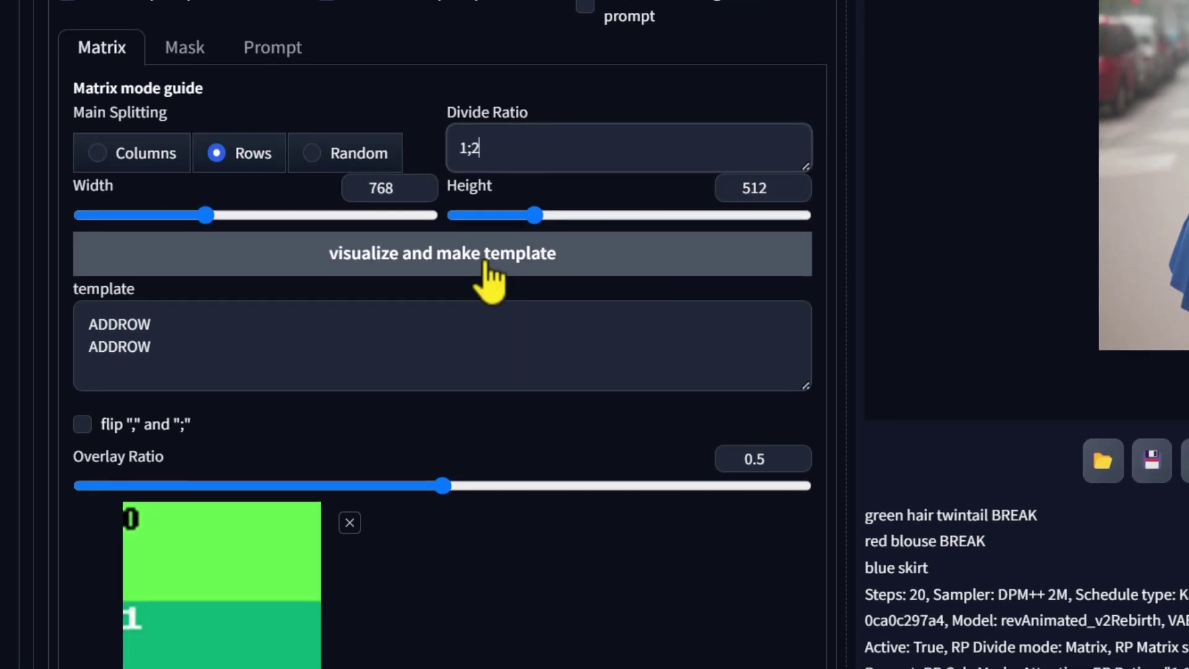
click(486, 266)
scroll(620, 303, down, 4)
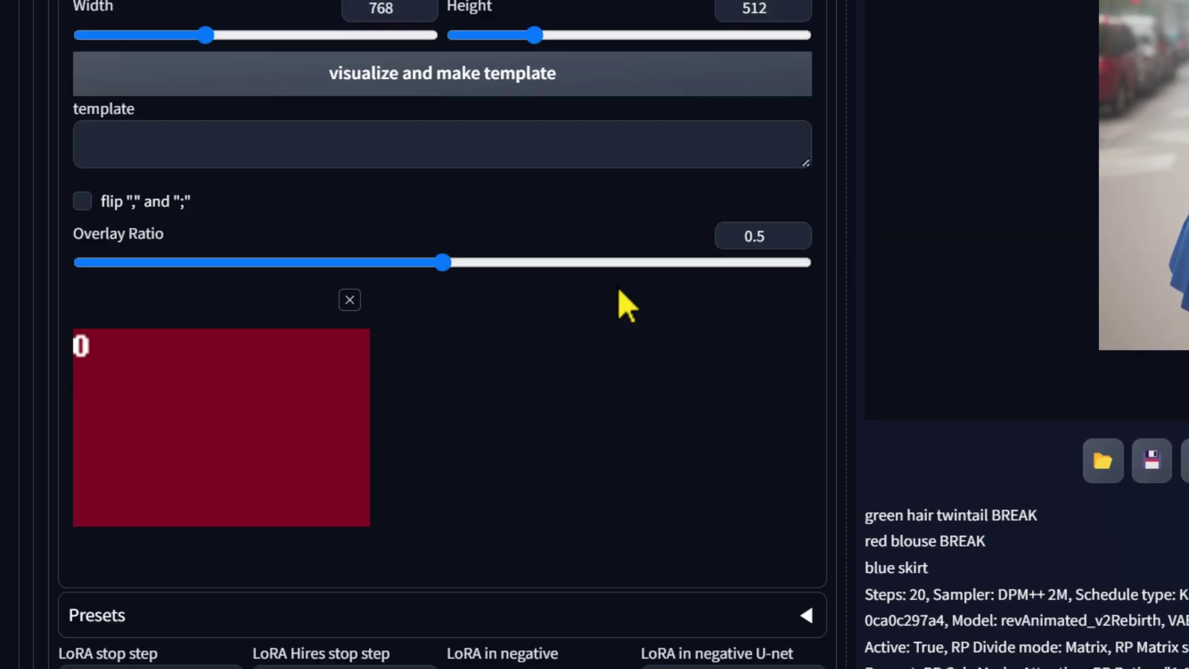
scroll(622, 306, up, 2)
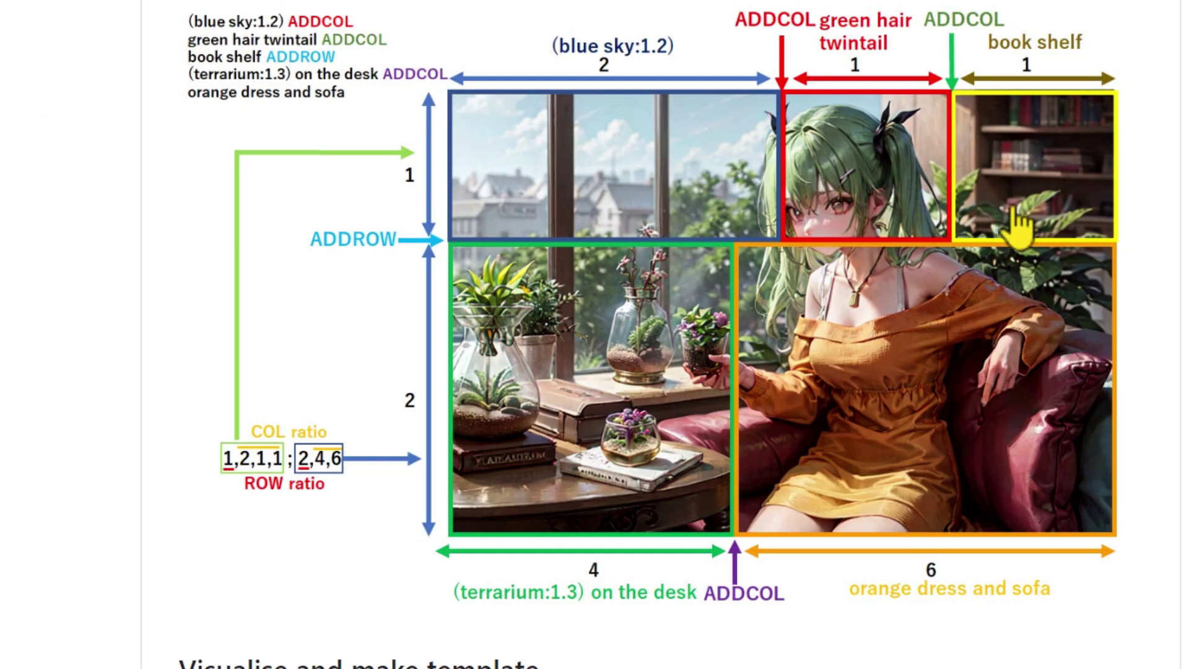
- Return to the web UI, visualize the template for the 1;2 divide ratio, and compare it with the README's region diagram
key(alt+Tab)
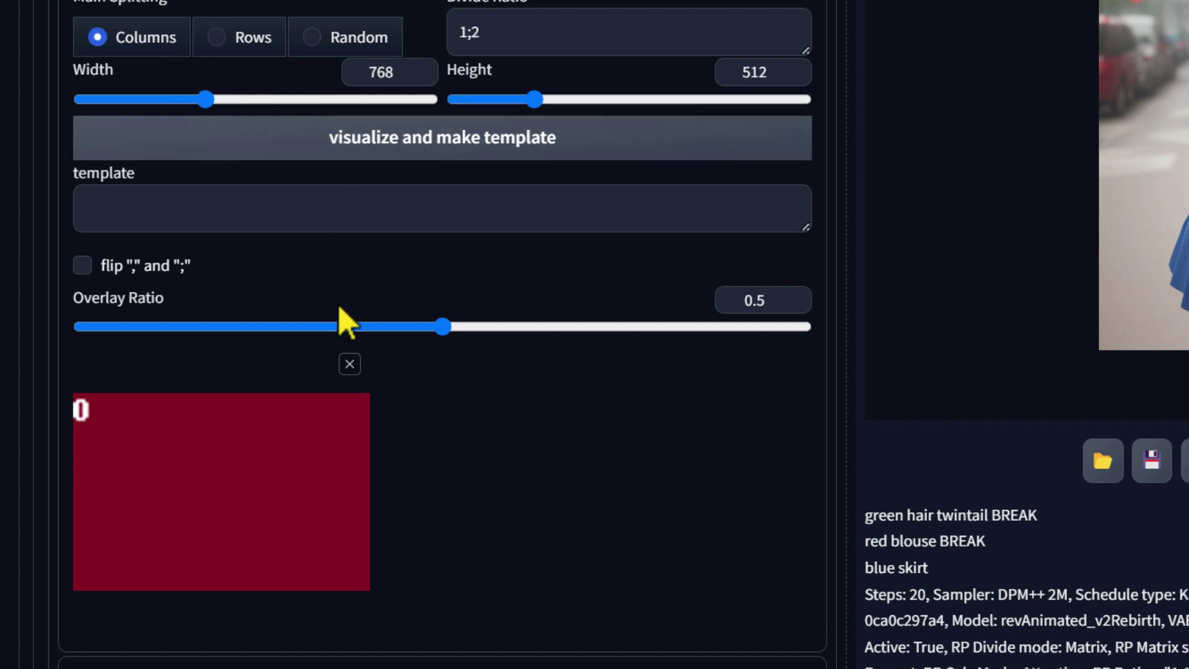
click(399, 159)
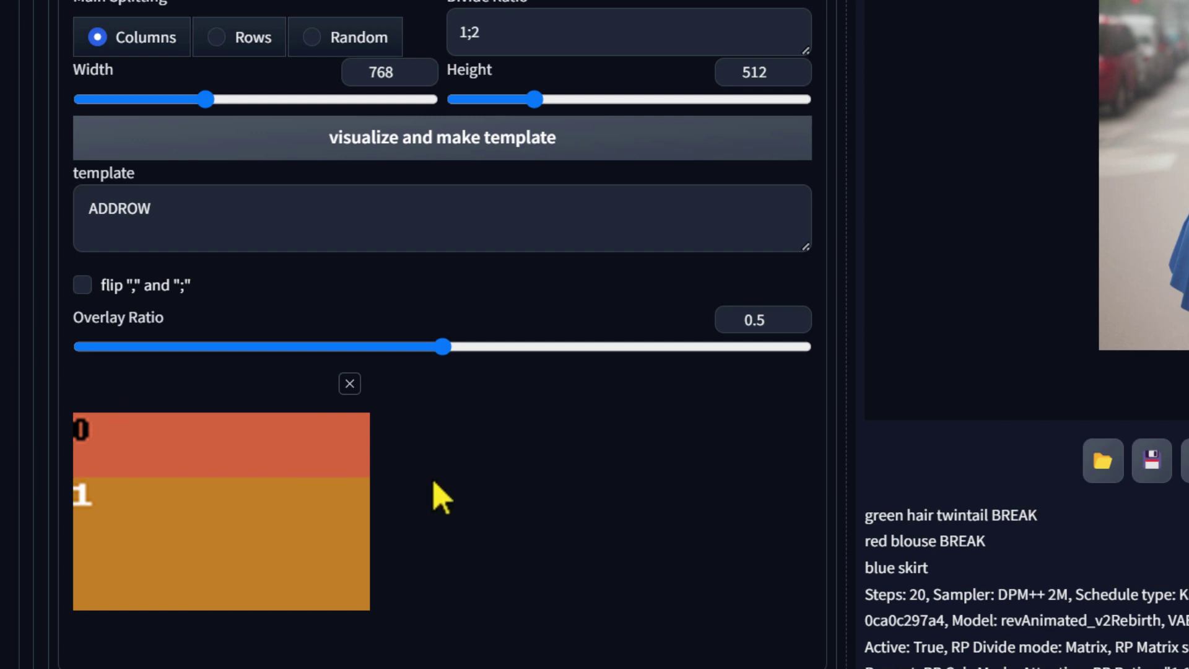
key(alt+Tab)
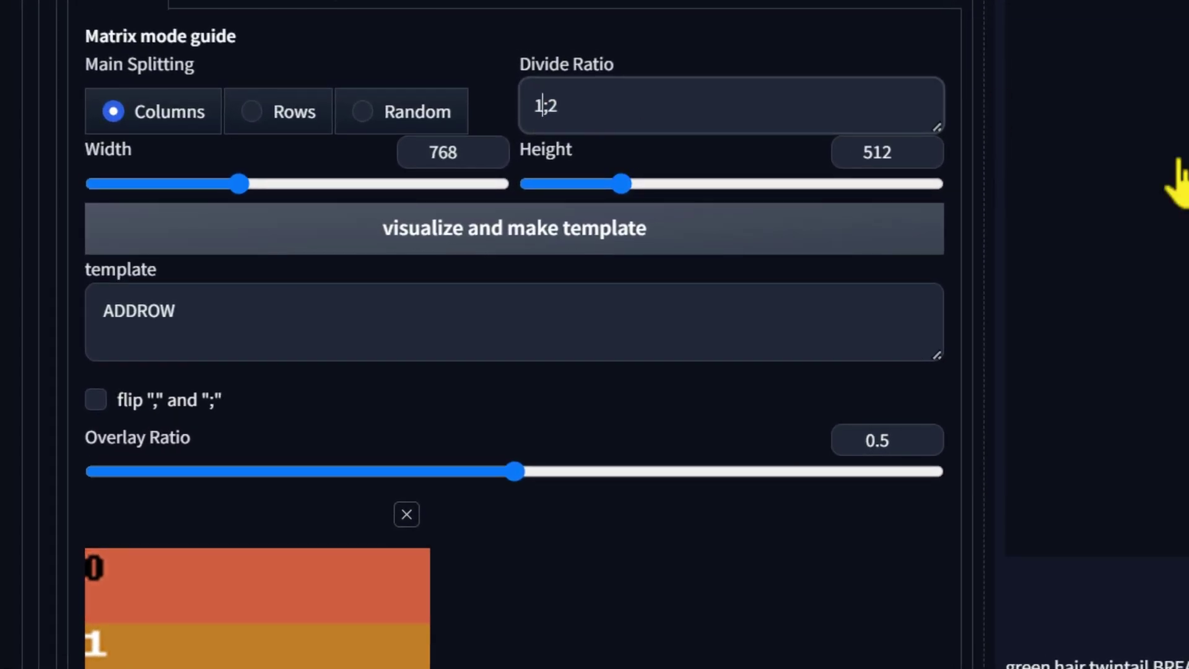
- Following the README diagram, set the divide ratio to 1,2,1,1;2,4,6 and visualize the region template
key(alt+Tab)
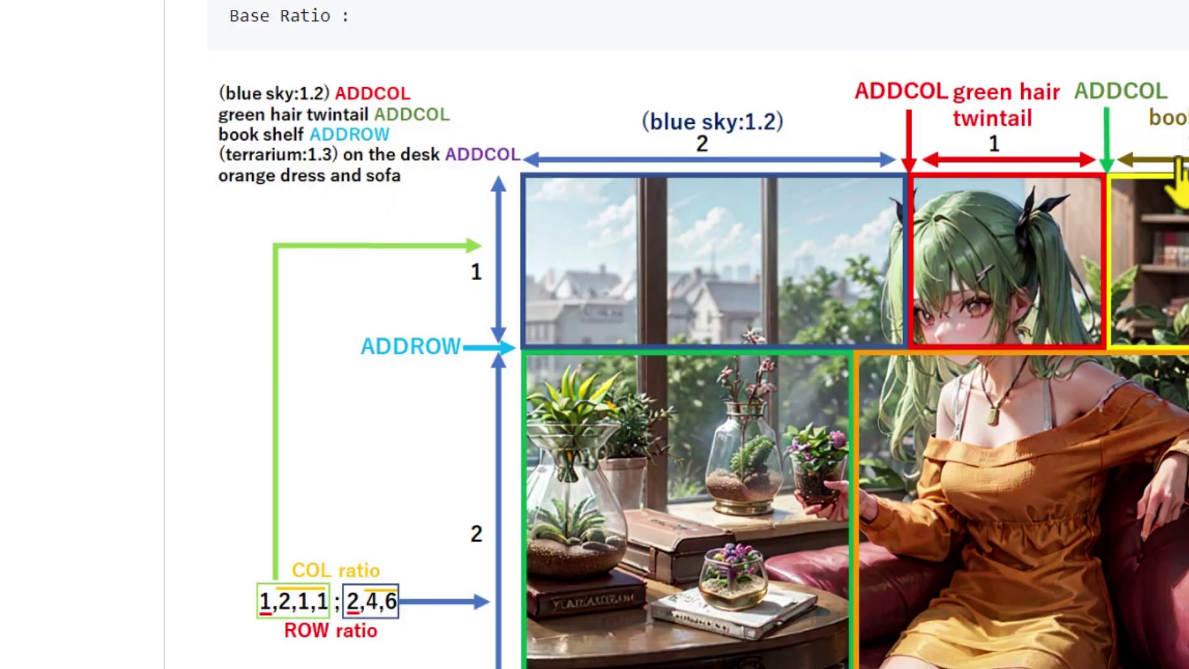
key(alt+Tab)
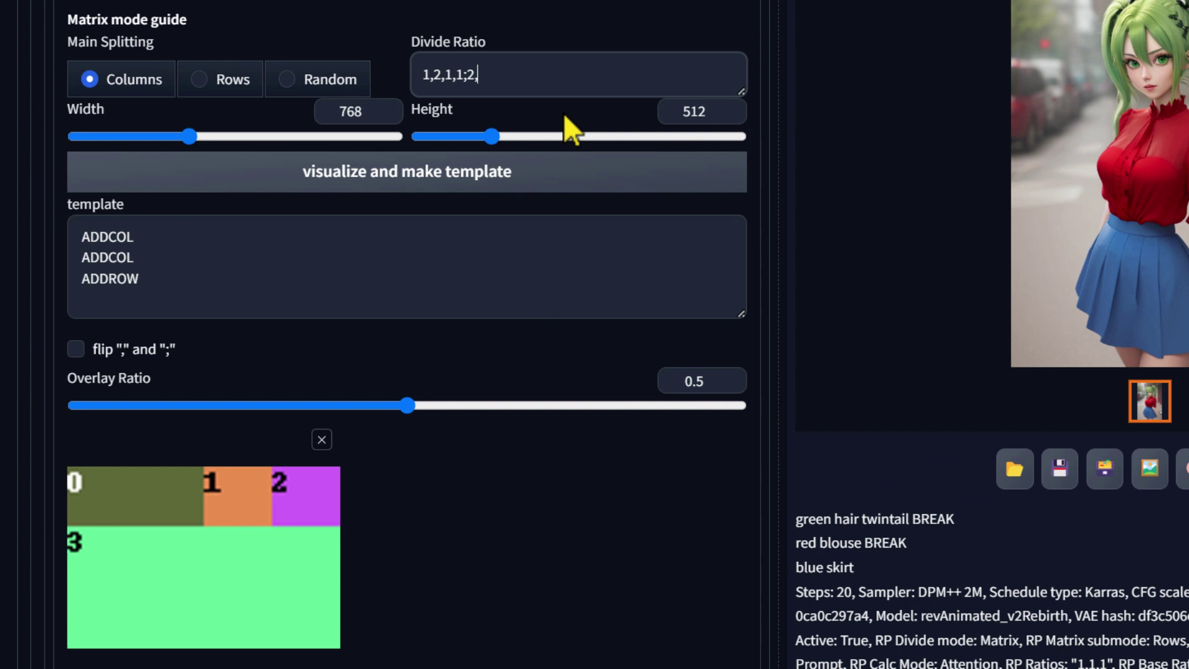
text(4,6)
click(598, 174)
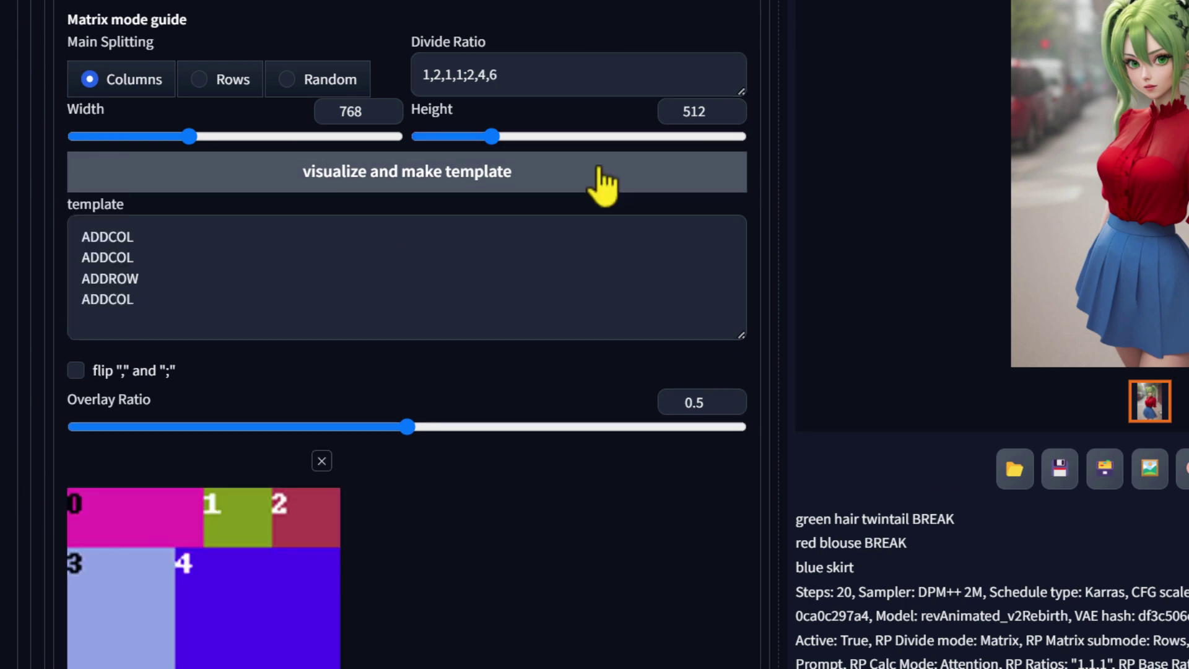
- Compare the visualized regions with the README's row and column diagram and look through its section on visualizing and making a template
scroll(574, 217, down, 2)
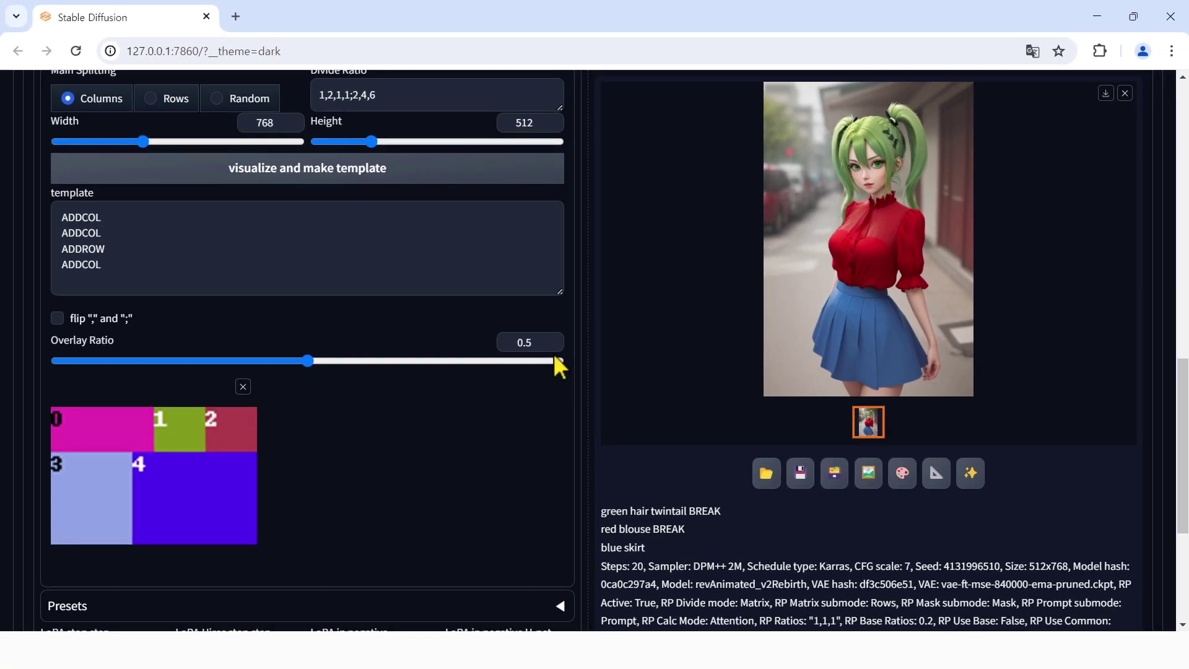
scroll(501, 311, up, 1)
scroll(378, 355, up, 3)
scroll(77, 181, up, 1)
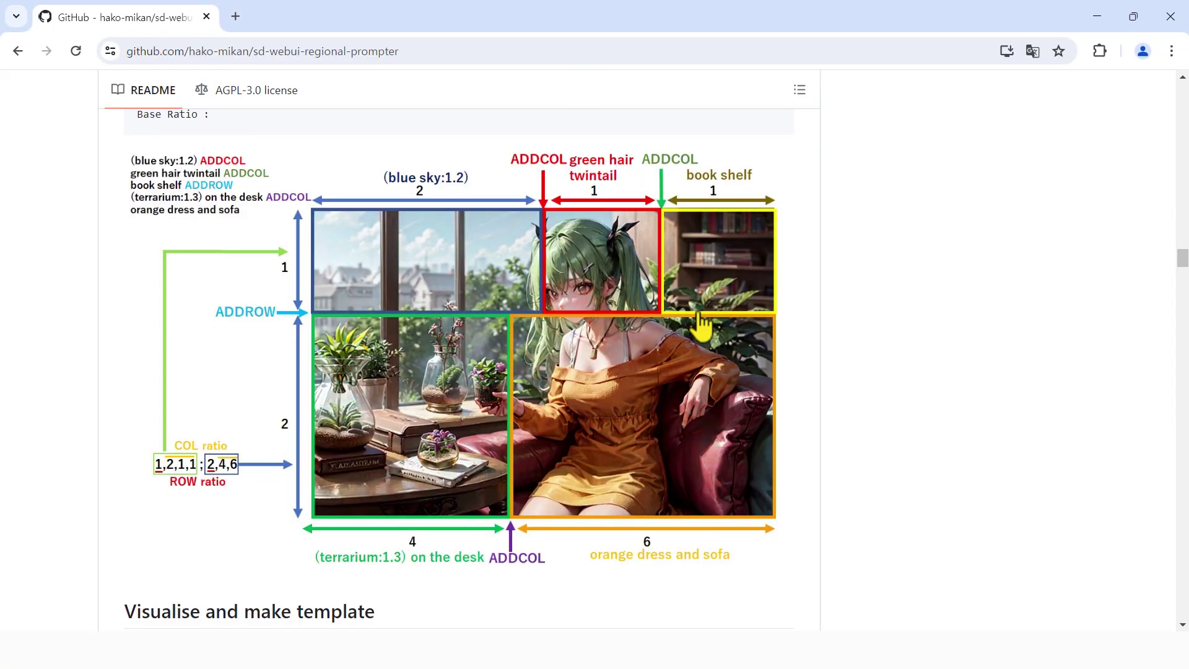
scroll(704, 321, down, 3)
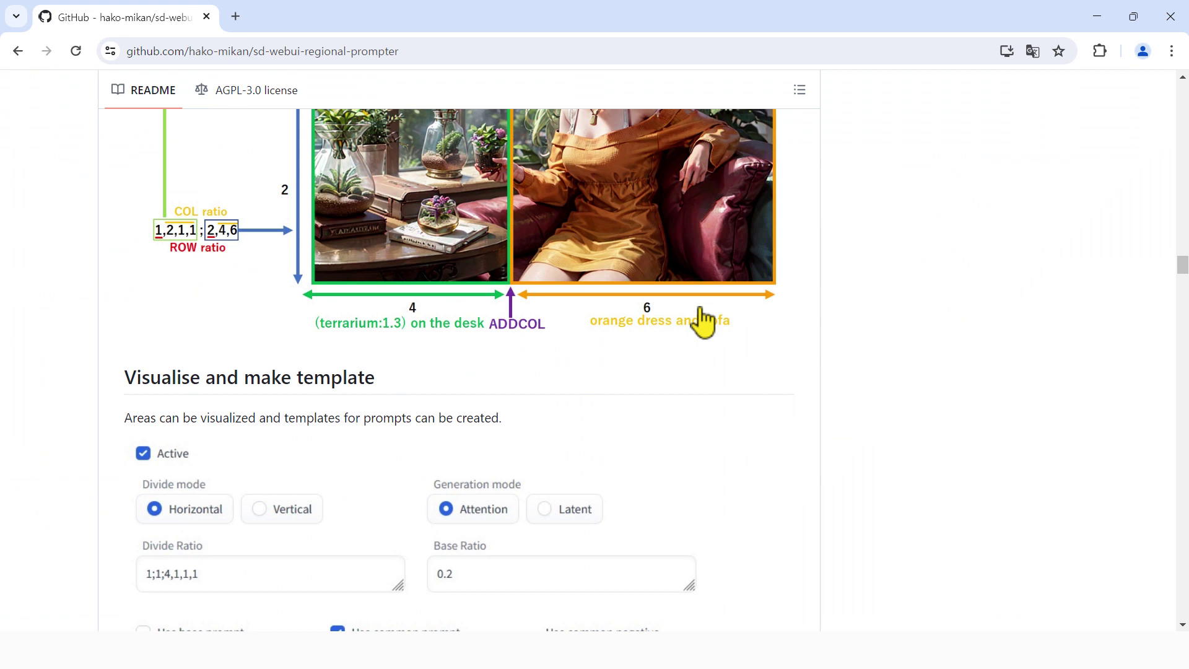
scroll(704, 321, up, 3)
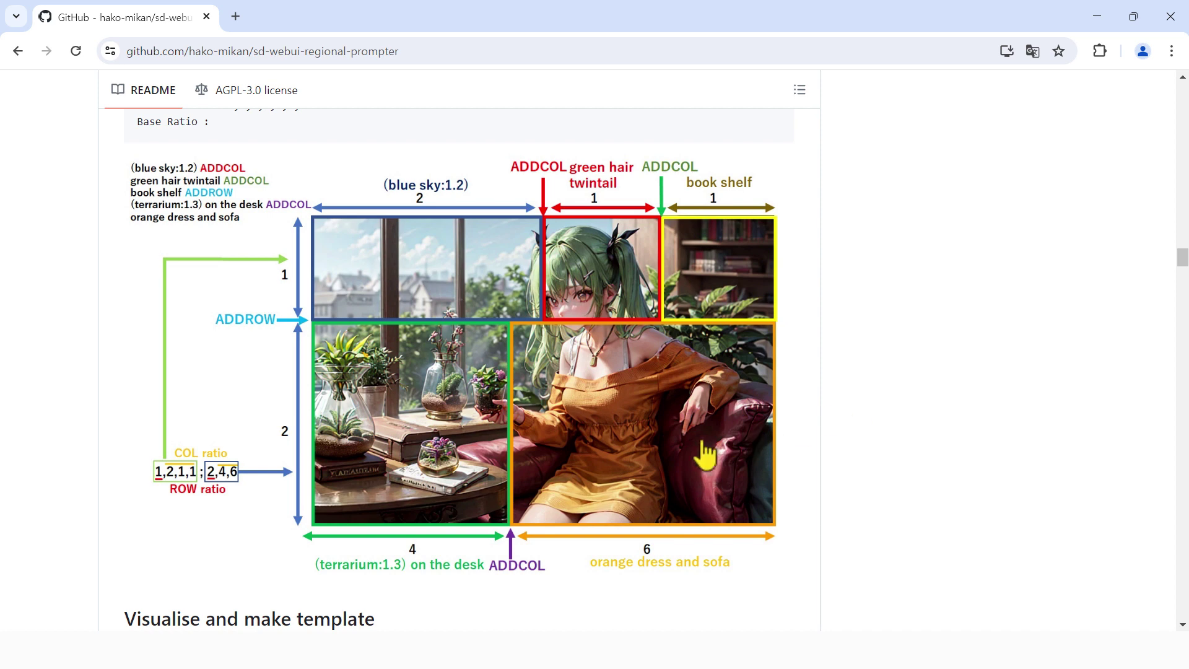
scroll(832, 387, down, 1)
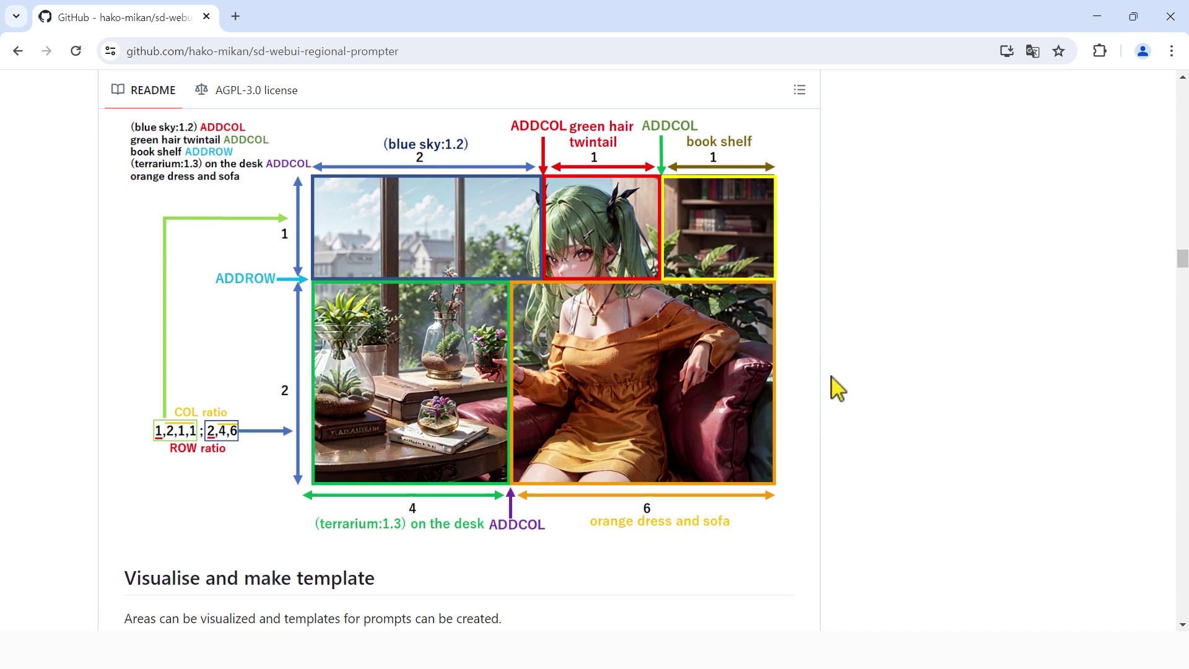
scroll(837, 389, down, 12)
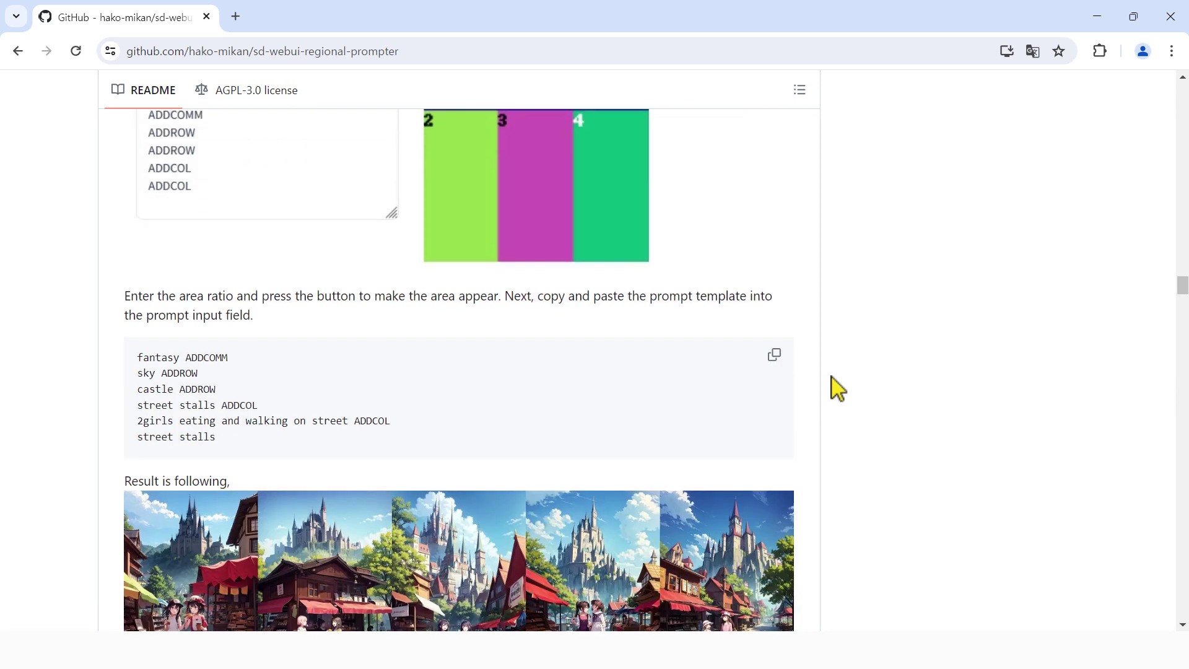
scroll(837, 389, down, 2)
scroll(837, 389, up, 15)
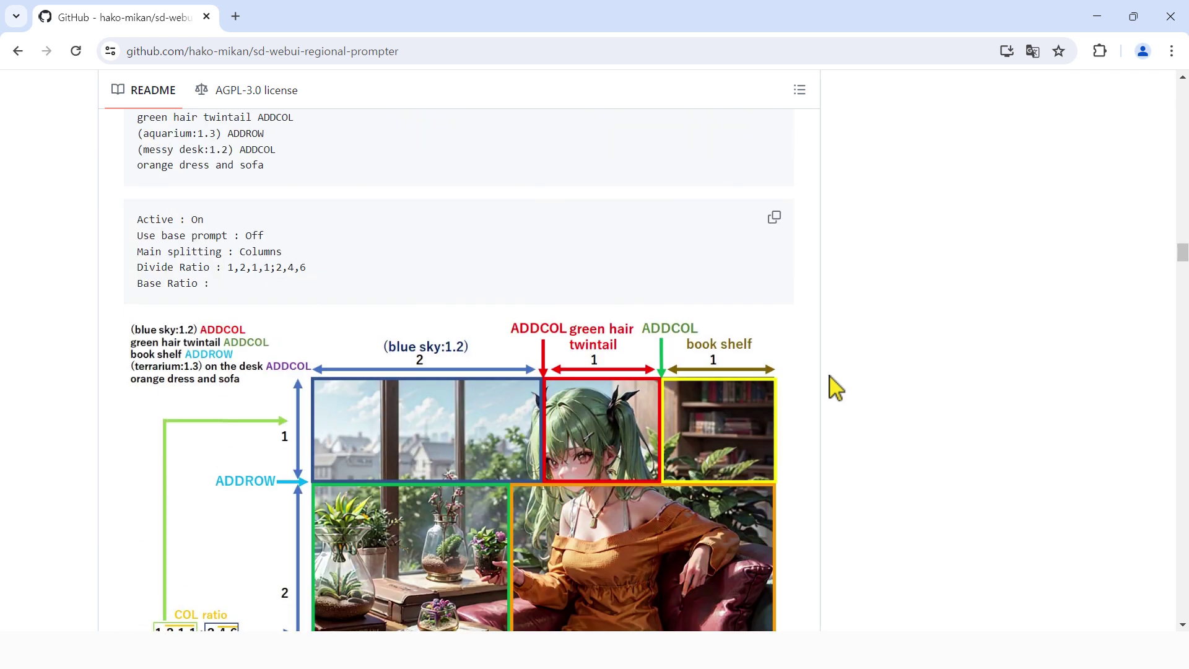
- Copy the README's example prompt beginning with "(blue sky:1.2) ADDCOL" and paste it as the web UI's prompt, replacing the old one
scroll(836, 387, up, 4)
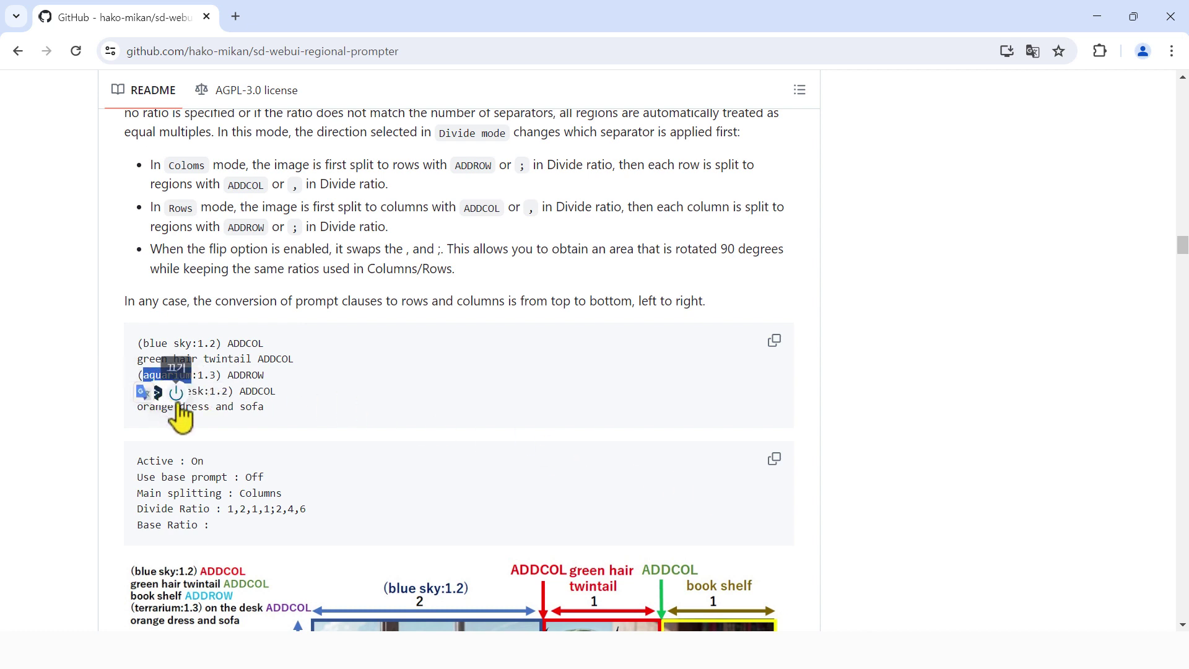
click(149, 390)
click(249, 409)
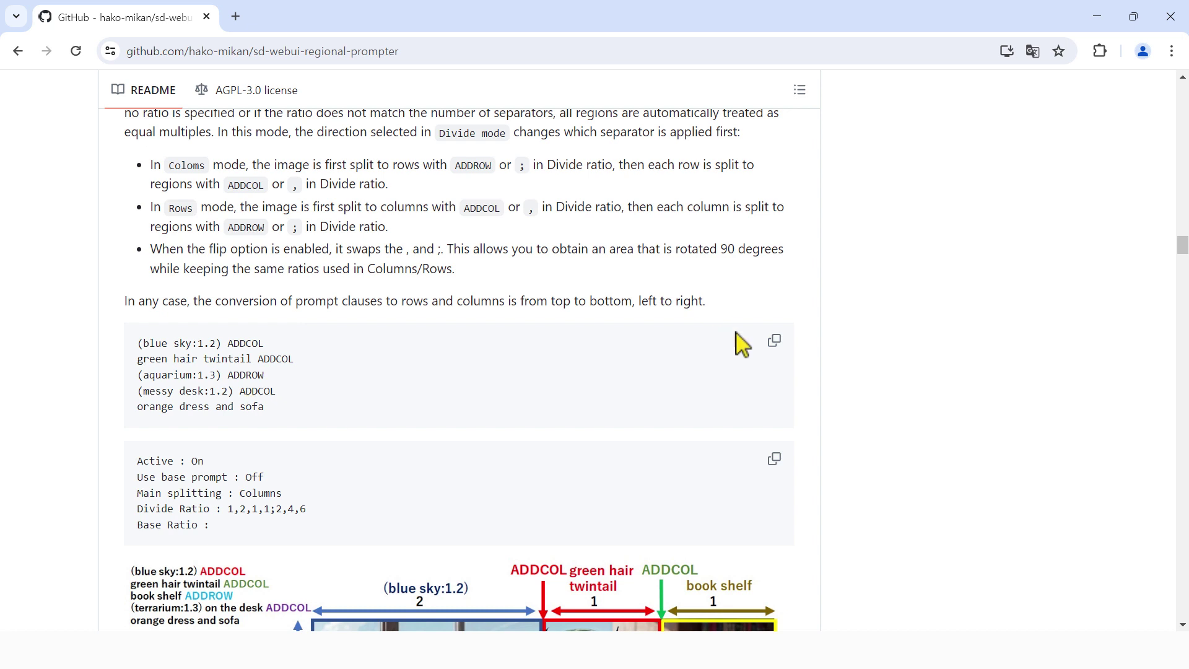
click(774, 342)
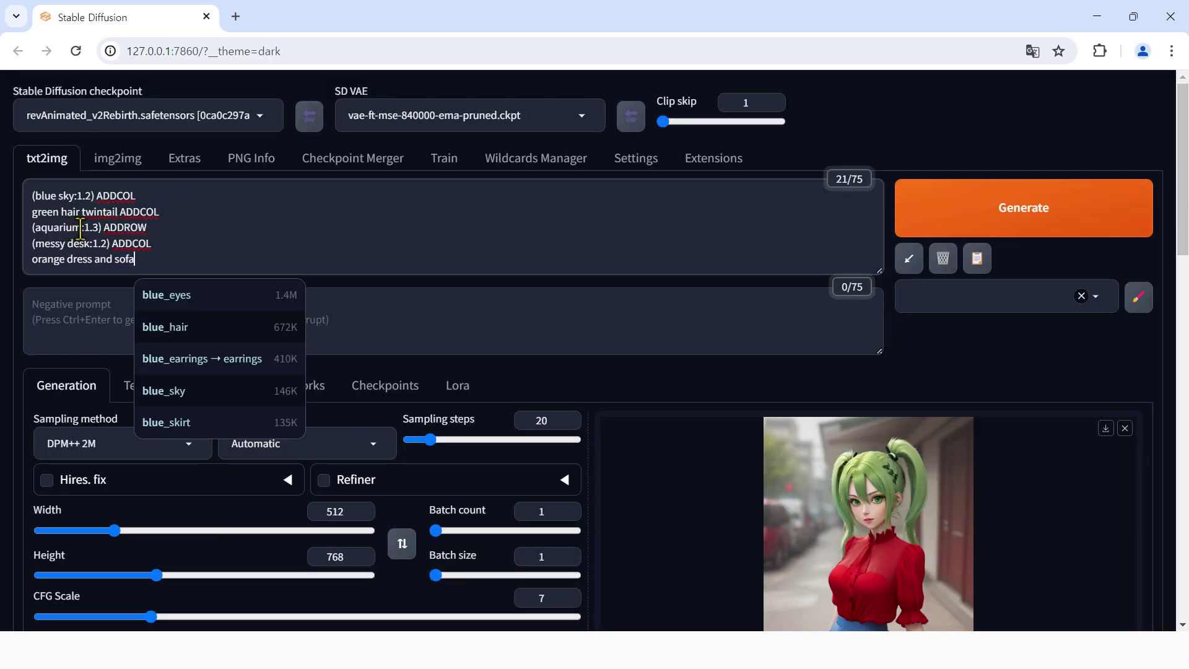
- Replace "aquarium" with "book shelf" in the third clause of the prompt
key(BackSpace)
key(BackSpace)
key(BackSpace)
key(BackSpace)
key(BackSpace)
key(BackSpace)
key(BackSpace)
key(BackSpace)
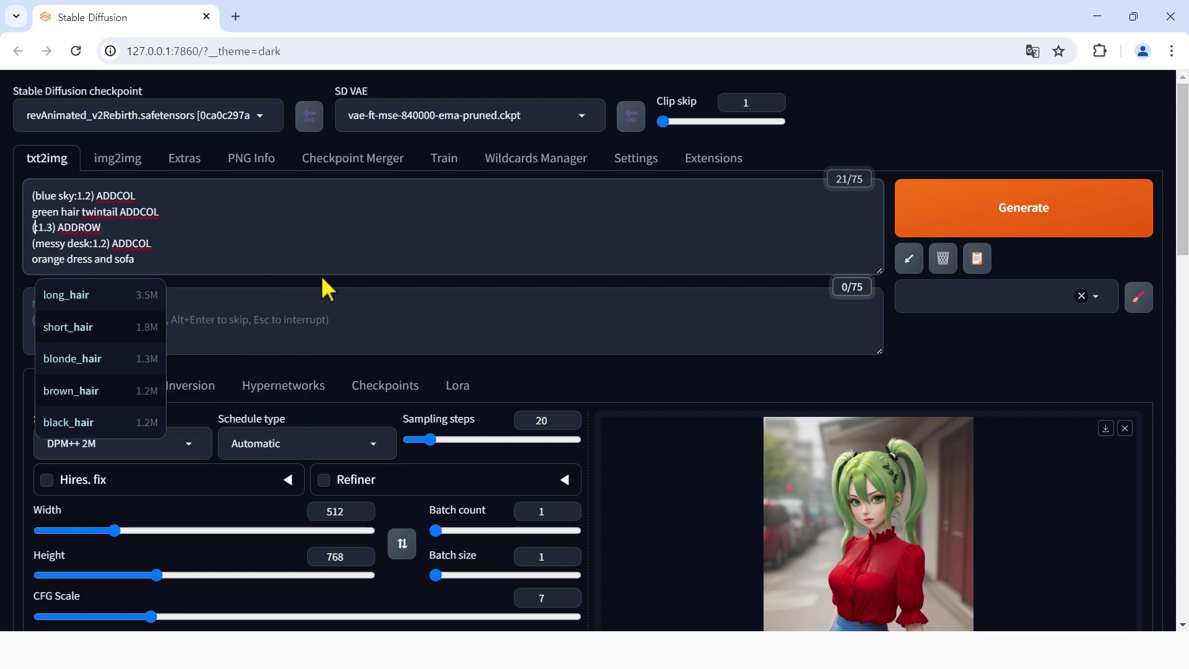
text(book shelf)
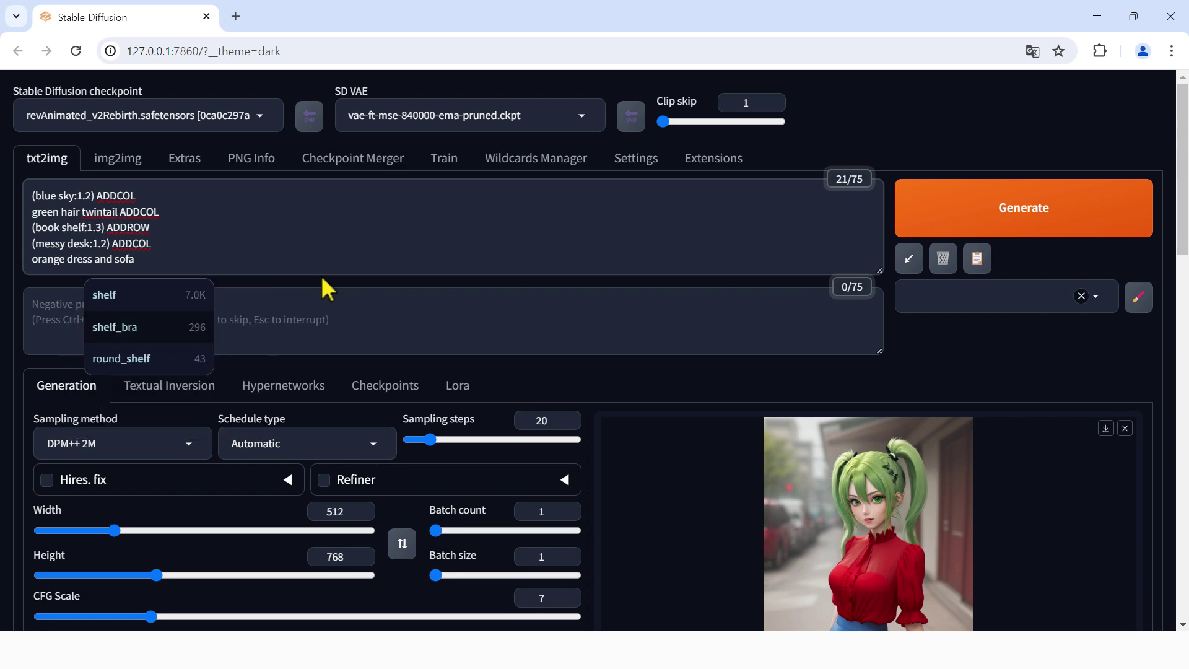
- Check the README's region diagram, and in the web UI swap the image dimensions to 768 wide by 512 high
key(alt+Tab)
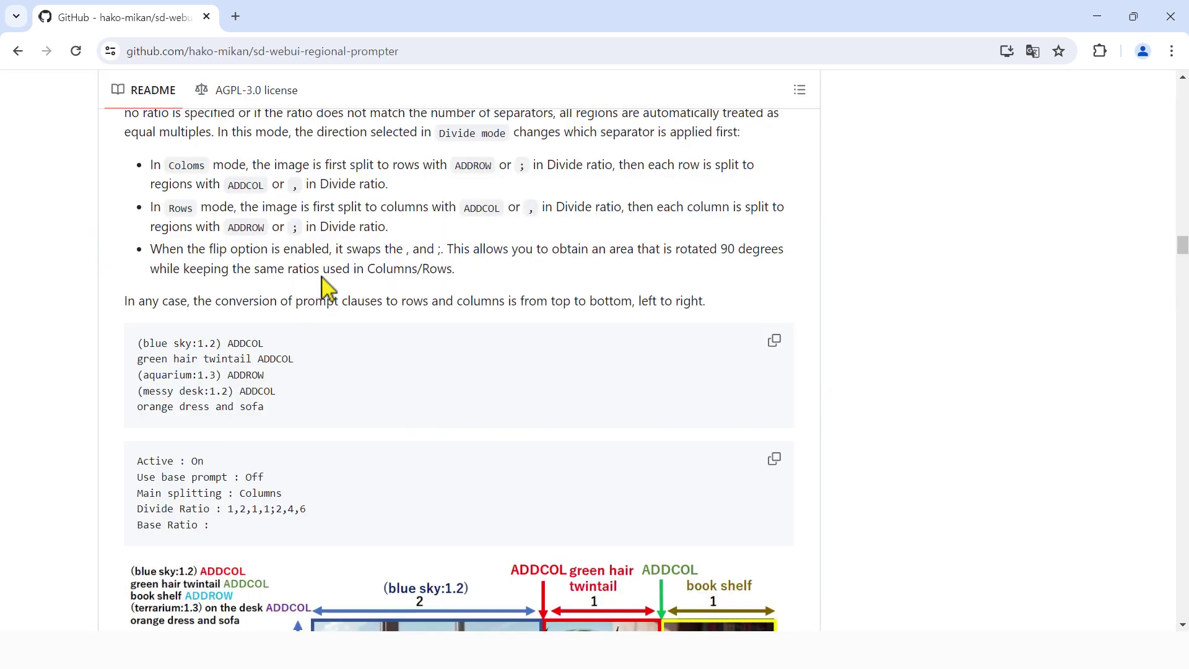
scroll(650, 391, down, 4)
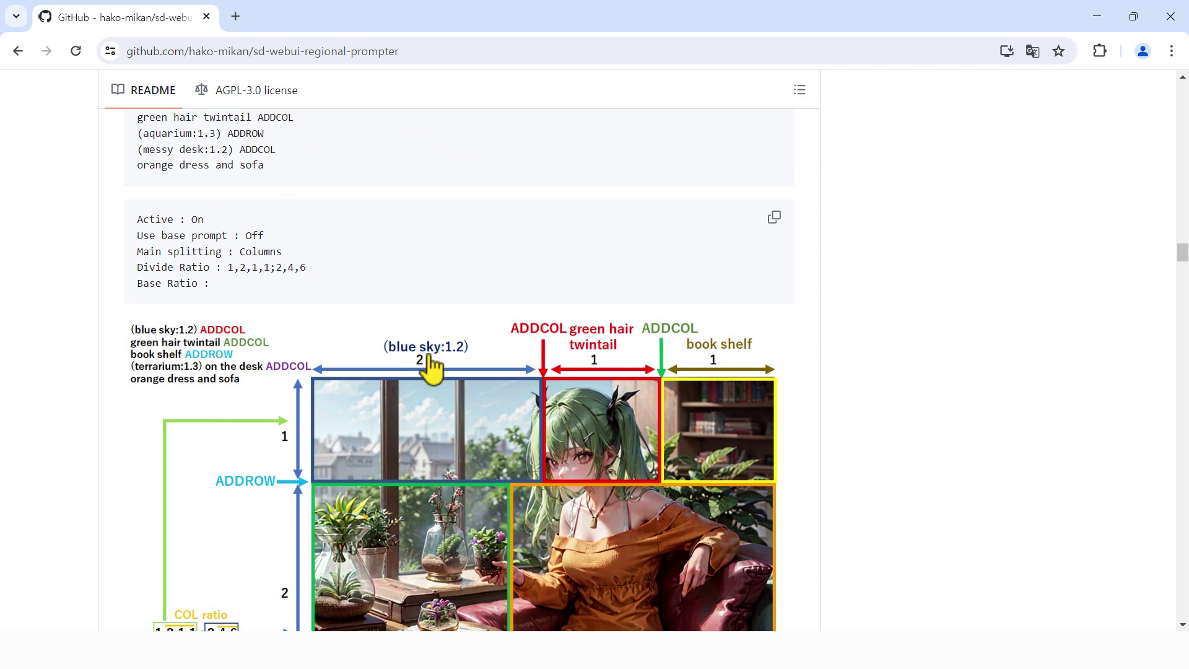
scroll(645, 472, down, 1)
key(alt+Tab)
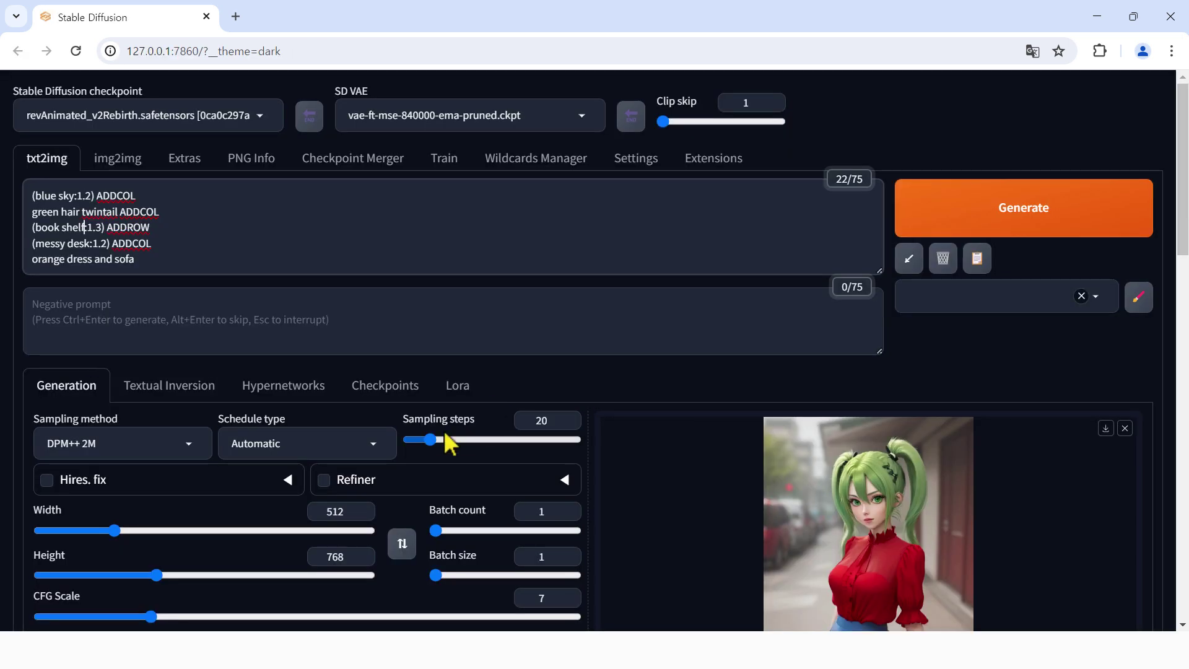
scroll(405, 427, down, 1)
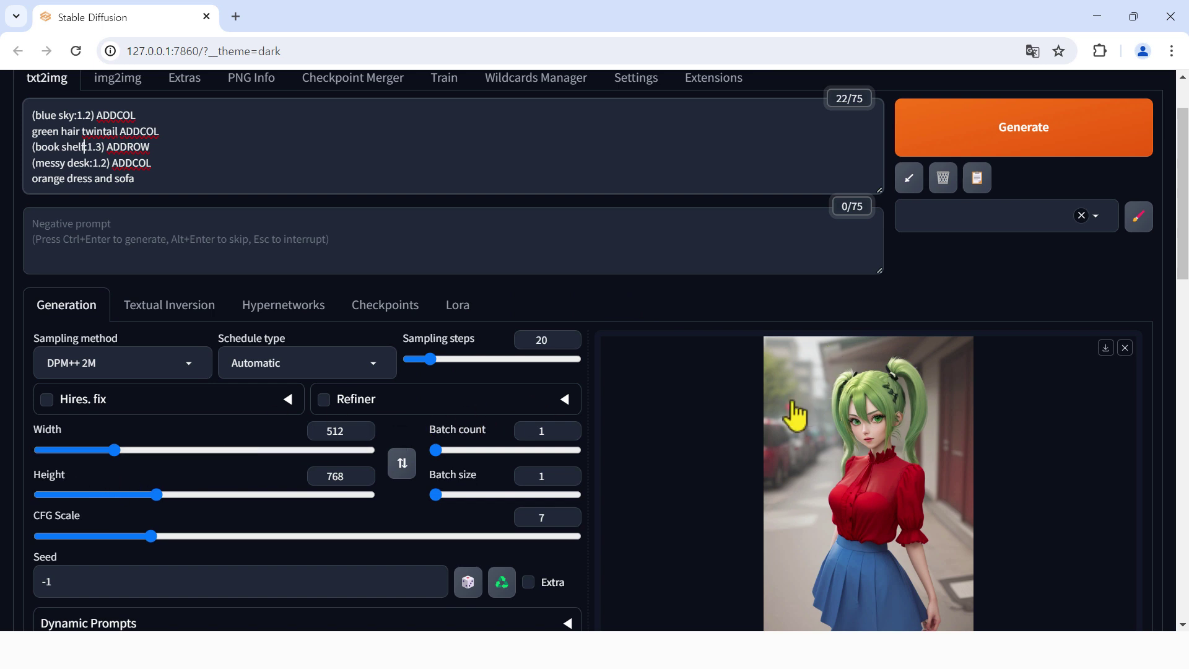
click(403, 464)
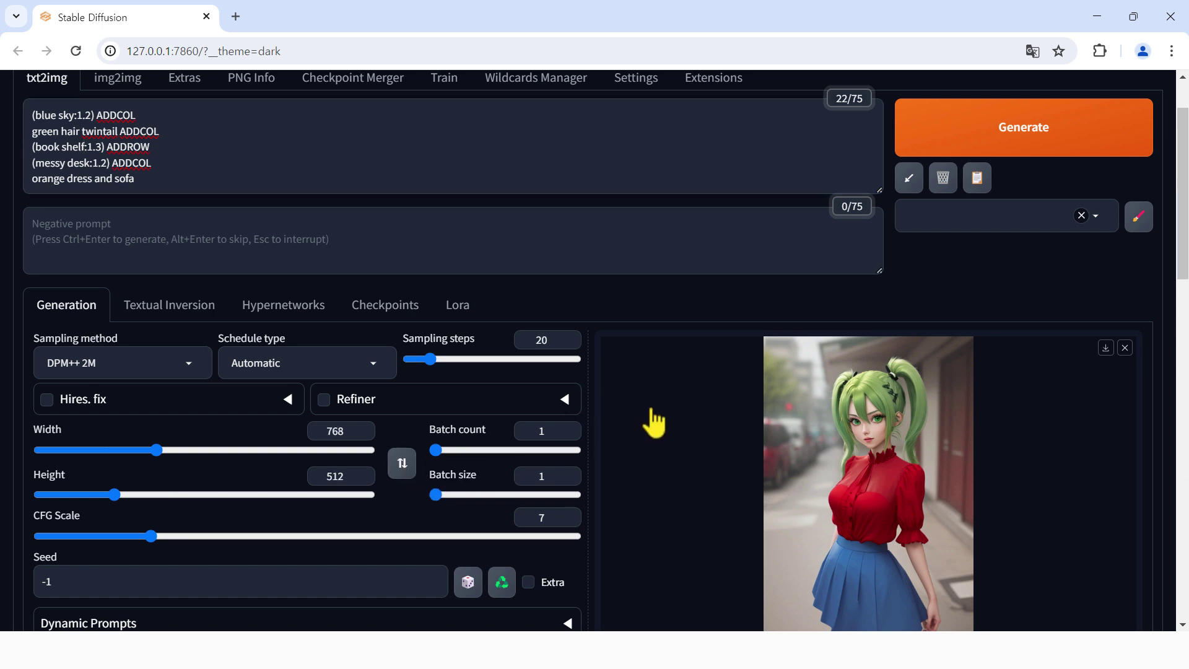
- Generate an image from the five-region prompt and examine how its content matches the regions
click(1021, 146)
scroll(687, 350, down, 1)
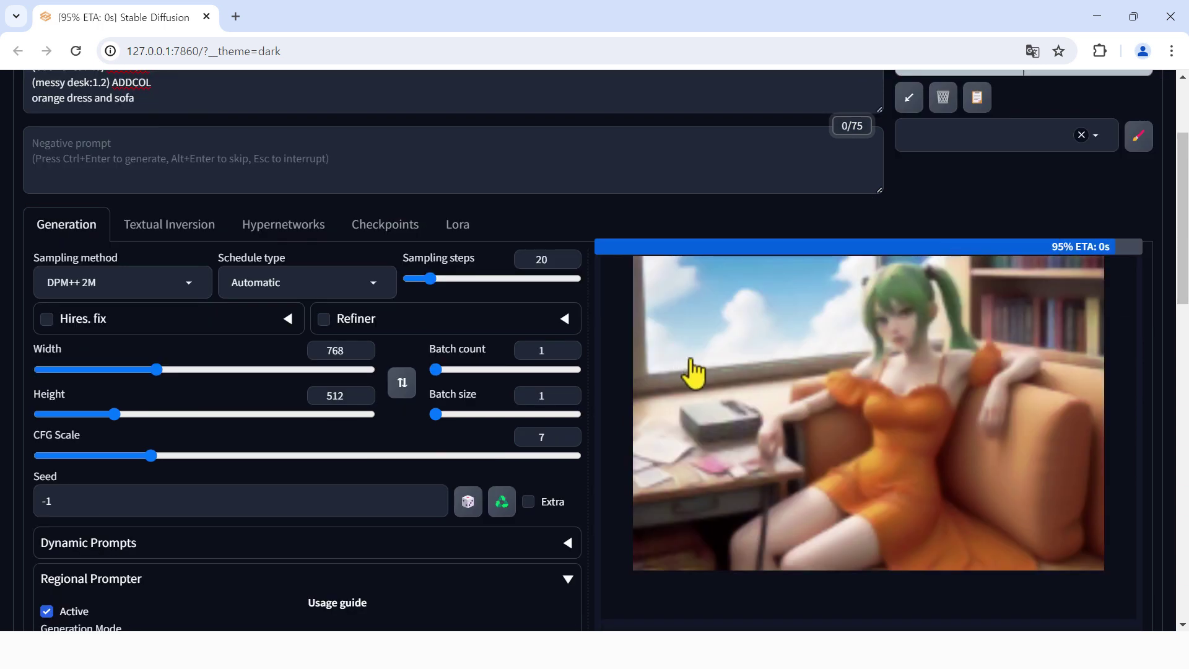
scroll(706, 381, up, 1)
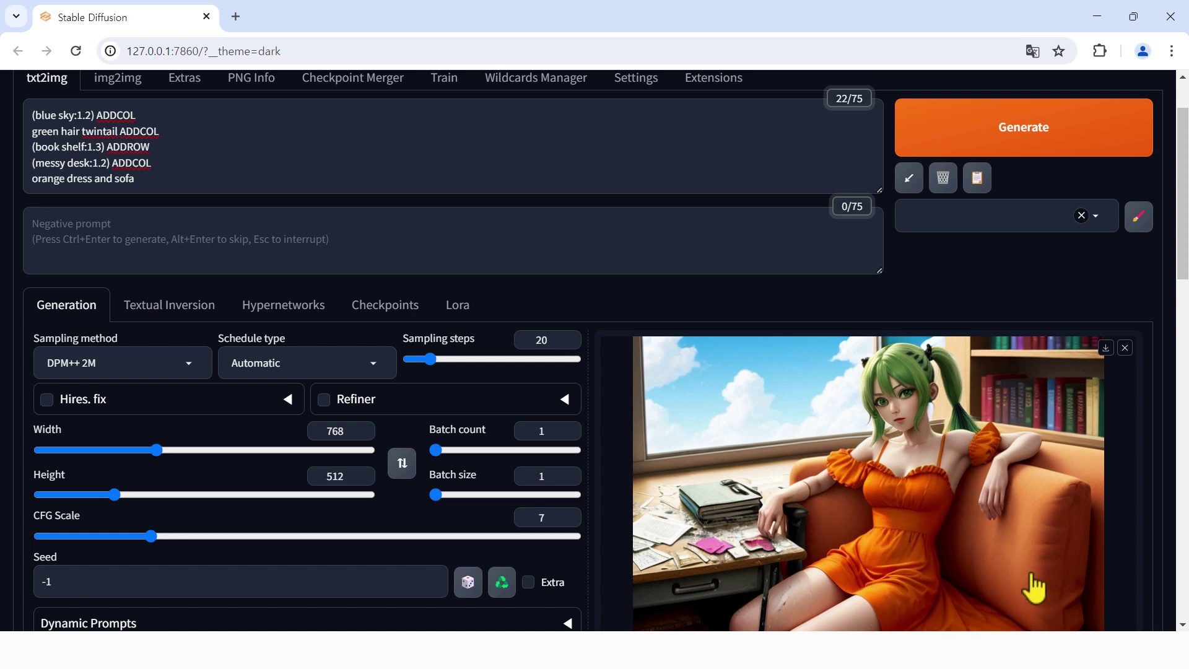
scroll(1019, 544, down, 1)
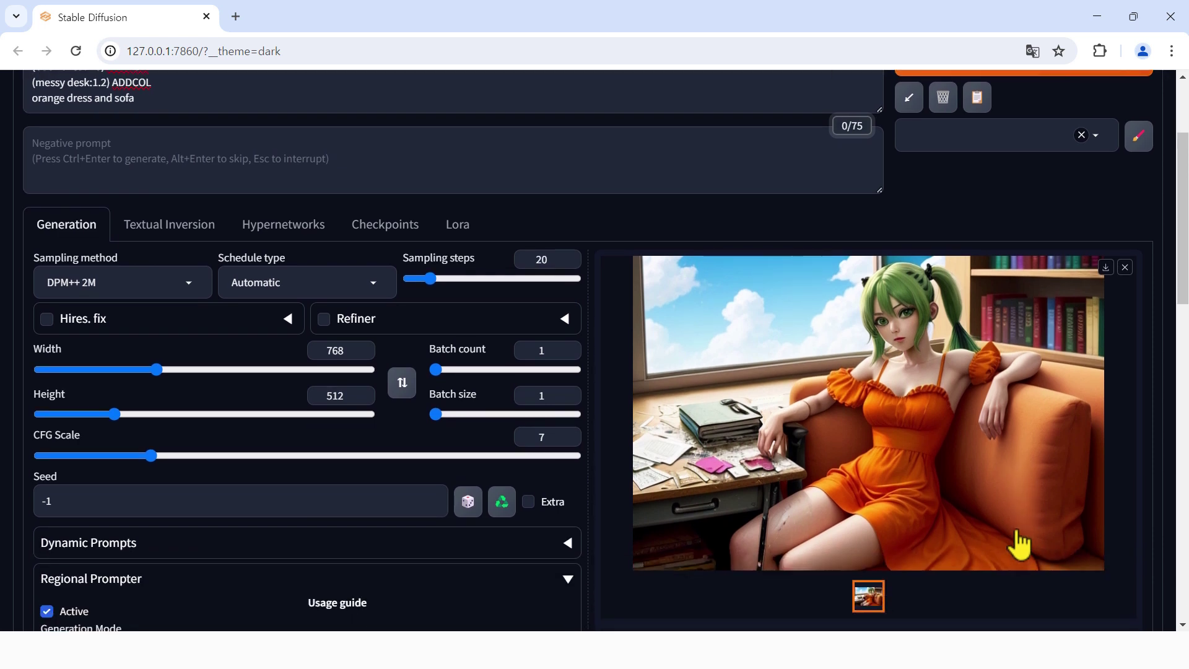
- Generate another image with the same prompt and settings and inspect its regions
scroll(1018, 544, up, 2)
click(1038, 232)
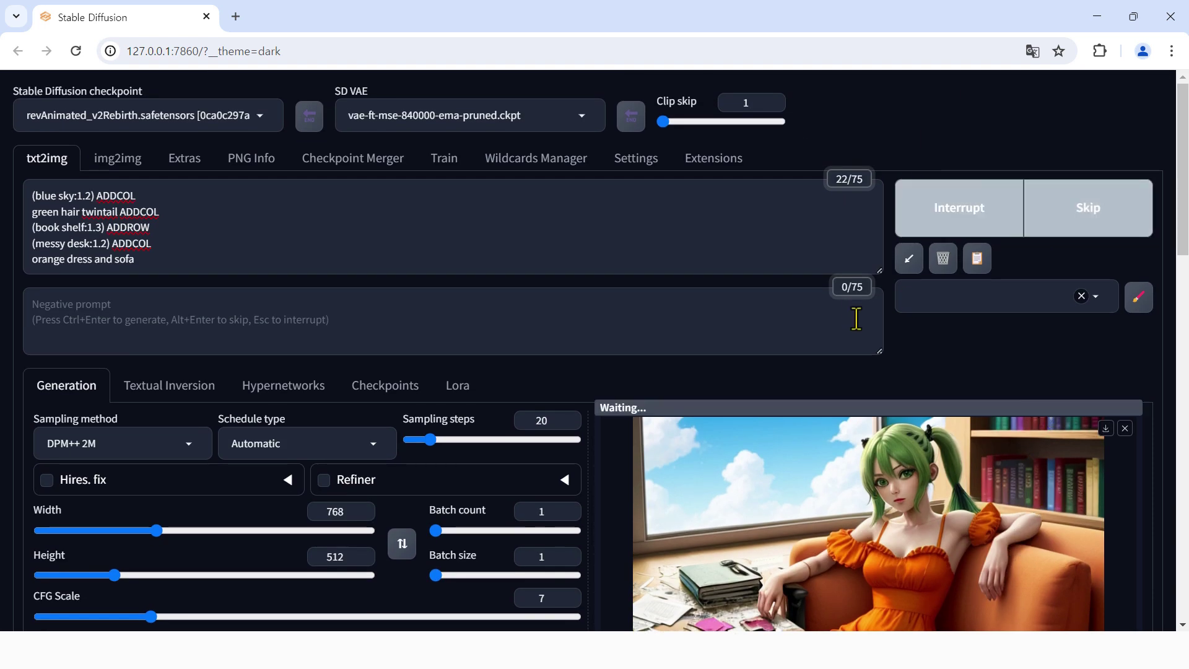
scroll(889, 333, down, 3)
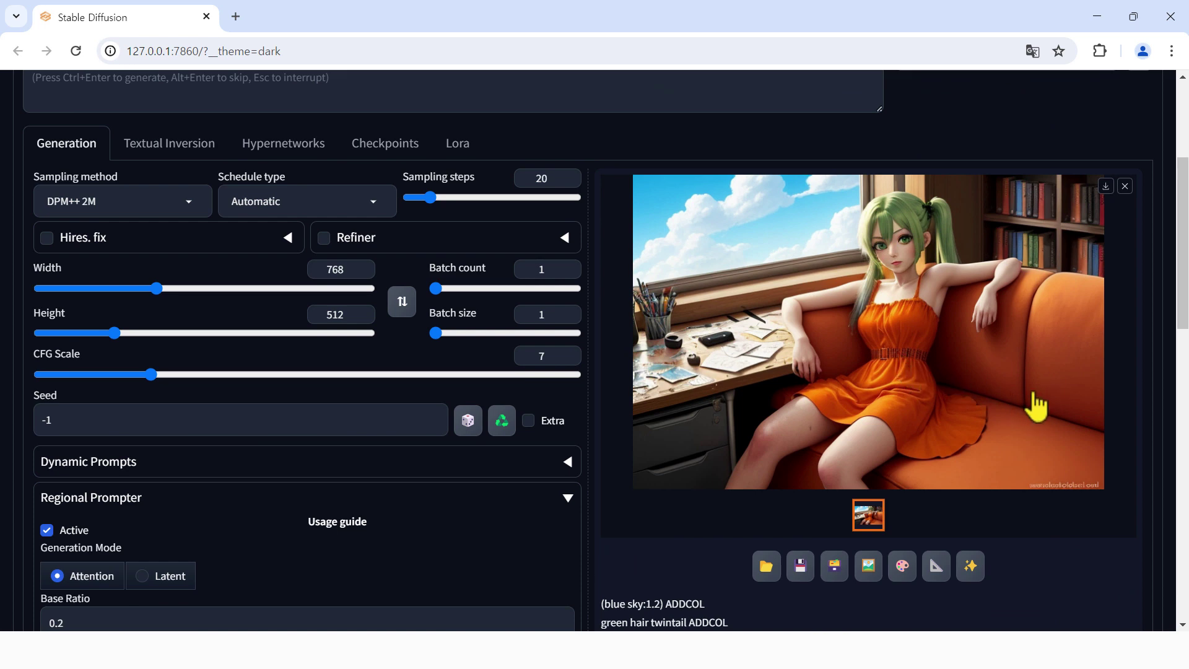
scroll(1033, 402, up, 3)
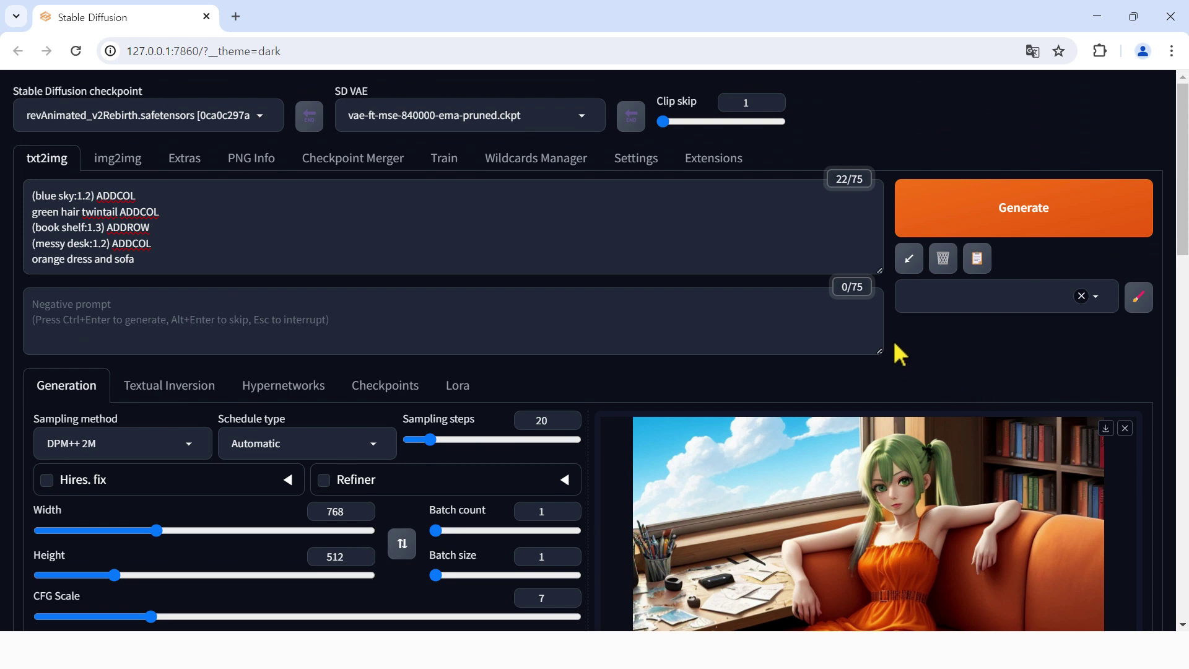
- Switch to the README and read the "Visualise and make template" section with its example settings
key(alt+Tab)
scroll(853, 317, down, 8)
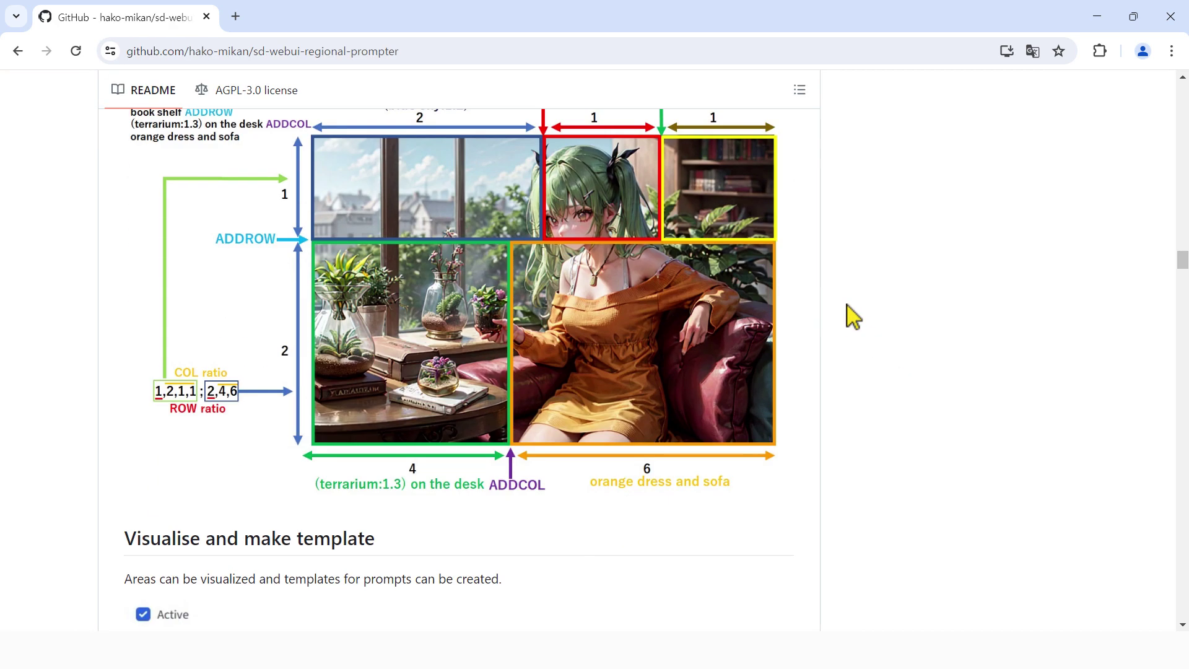
scroll(853, 317, down, 3)
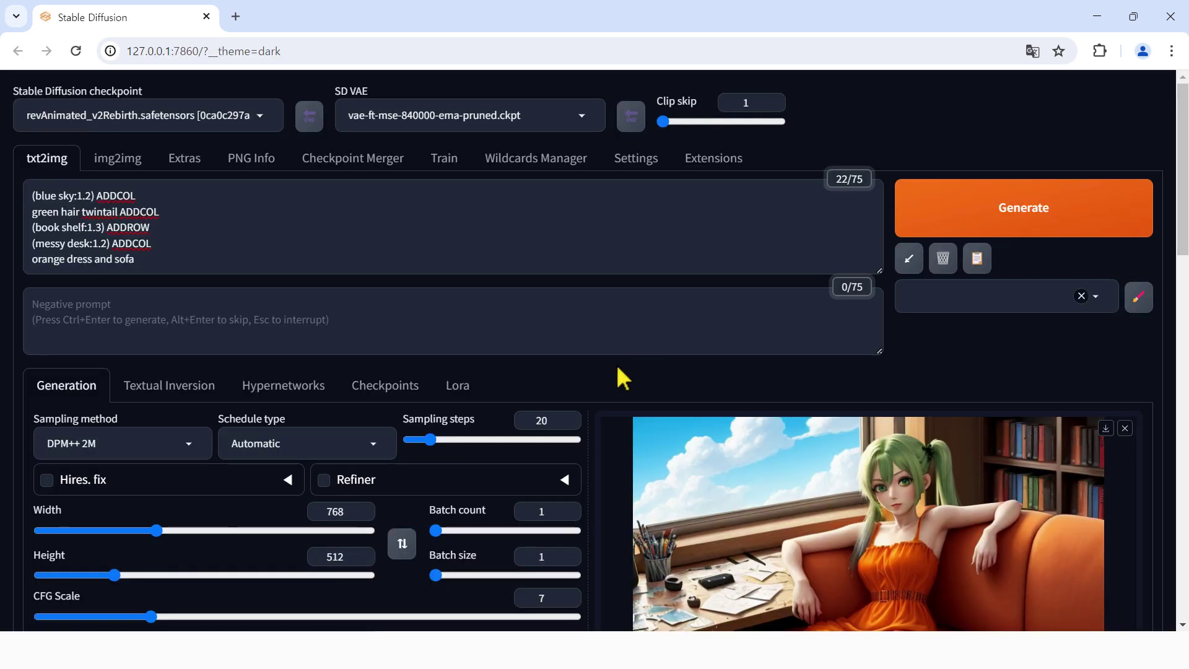
- In the web UI's Regional Prompter matrix settings, set the divide ratio to 1;1;4,1,1,1 and visualize the regions with a template
scroll(588, 418, down, 20)
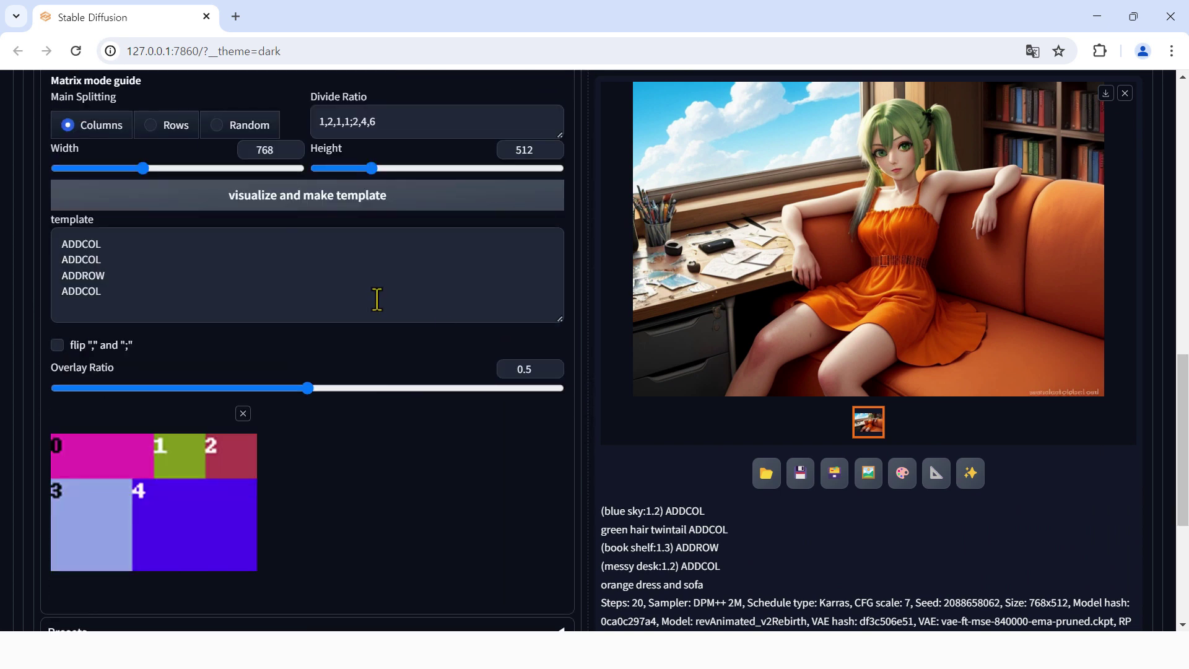
scroll(377, 299, up, 2)
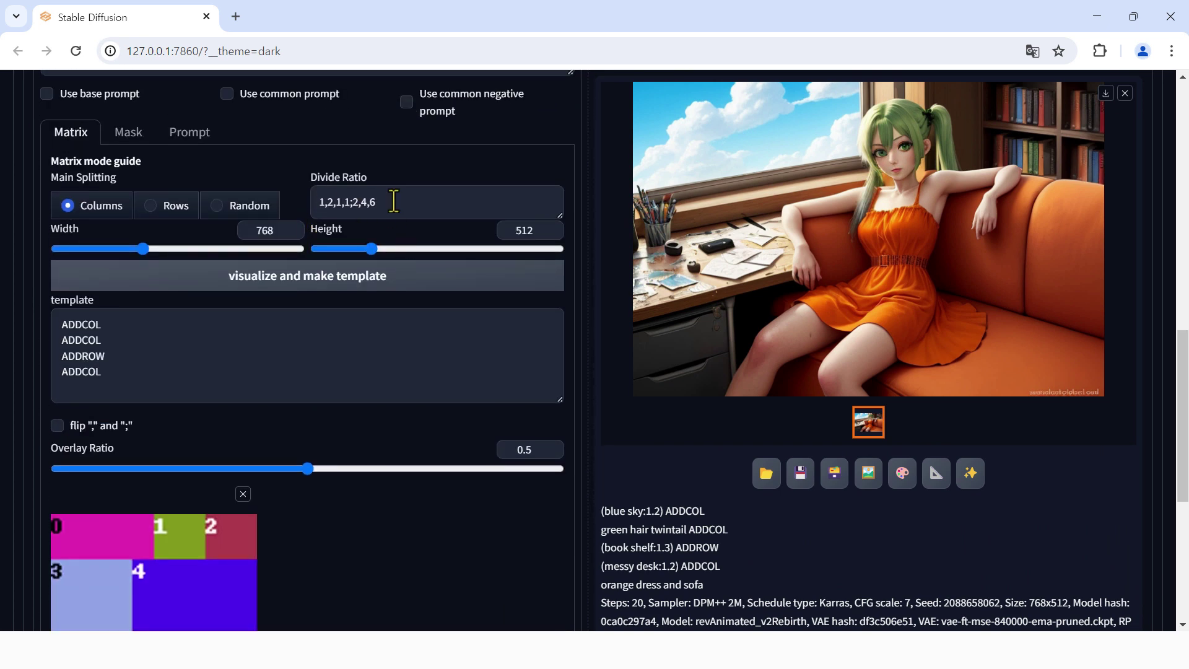
drag(394, 200, 326, 202)
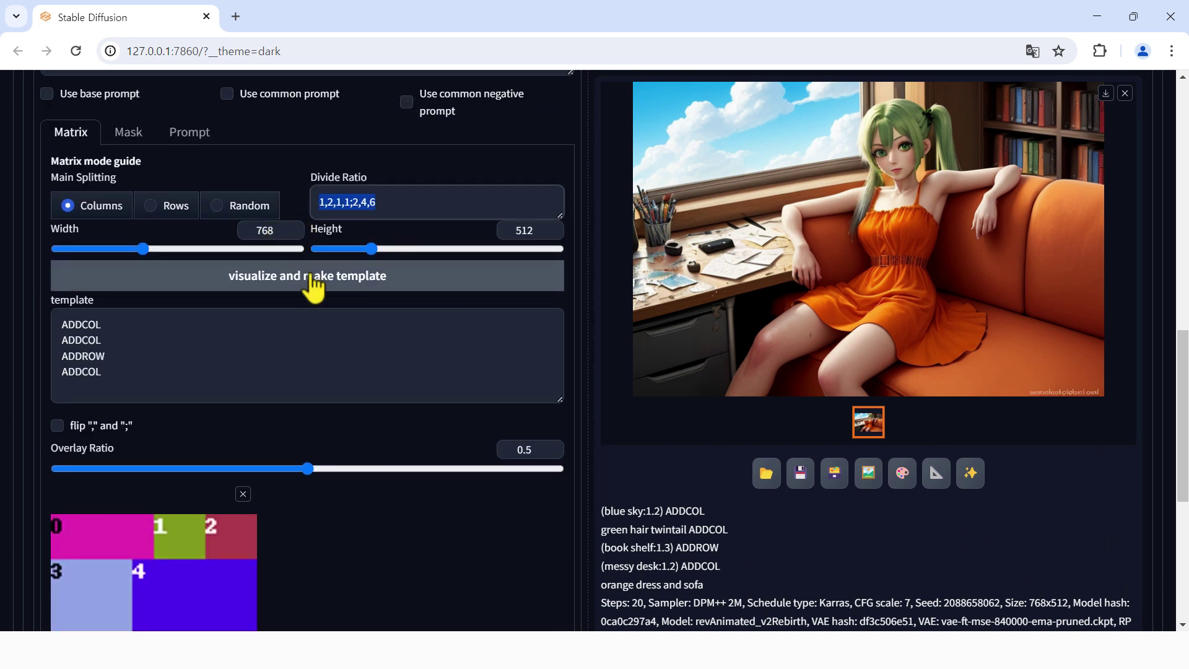
key(alt+Tab)
key(alt+Tab)
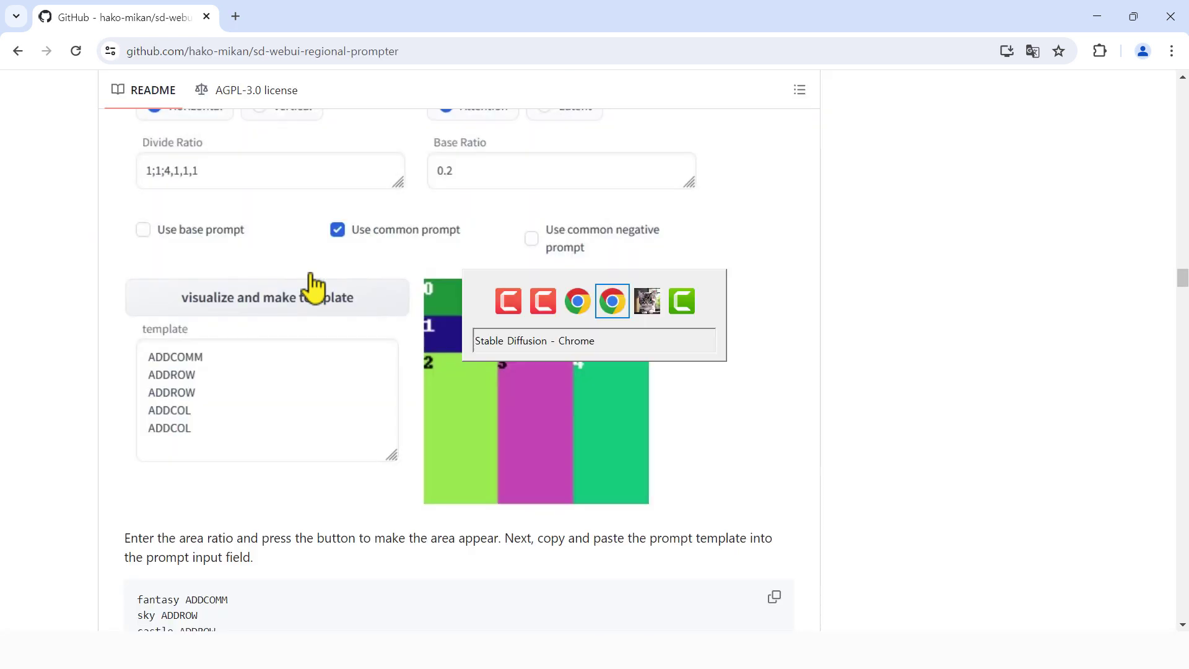
text(1;1;4)
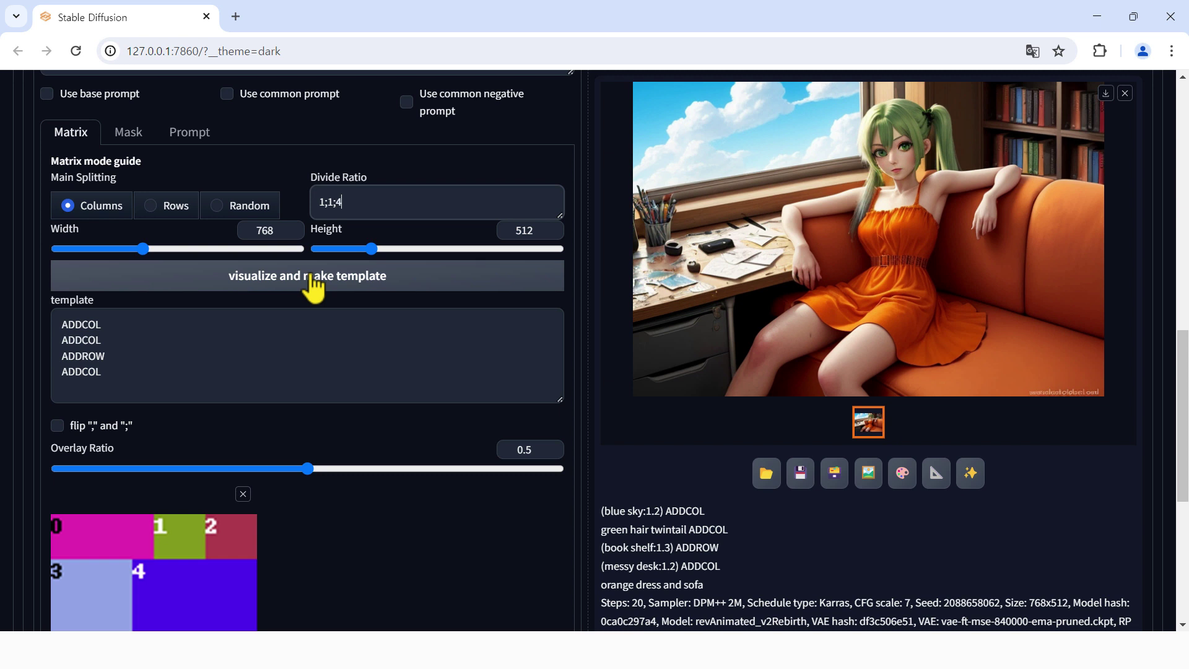
key(alt+Tab)
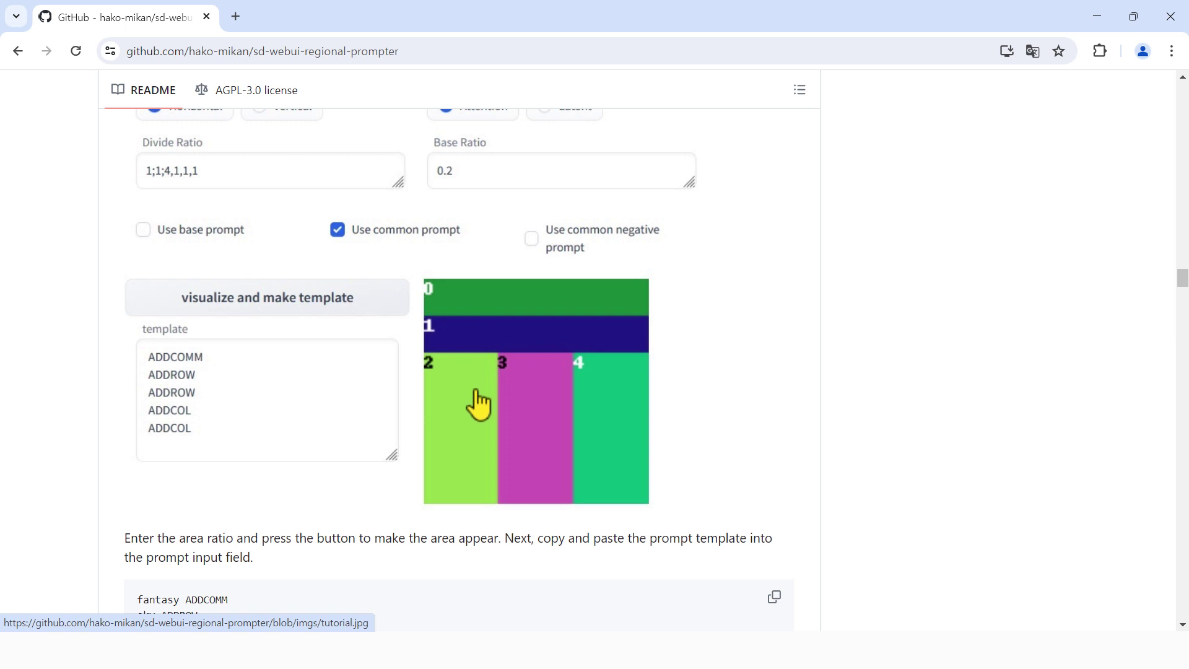
key(alt+Tab)
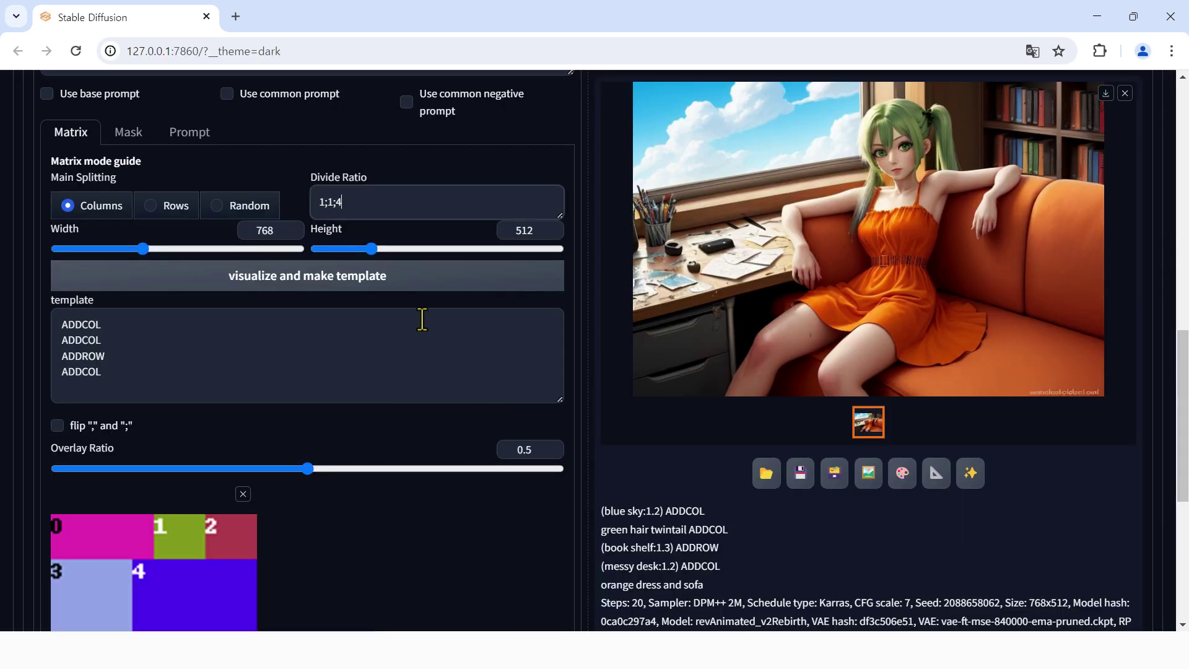
click(369, 214)
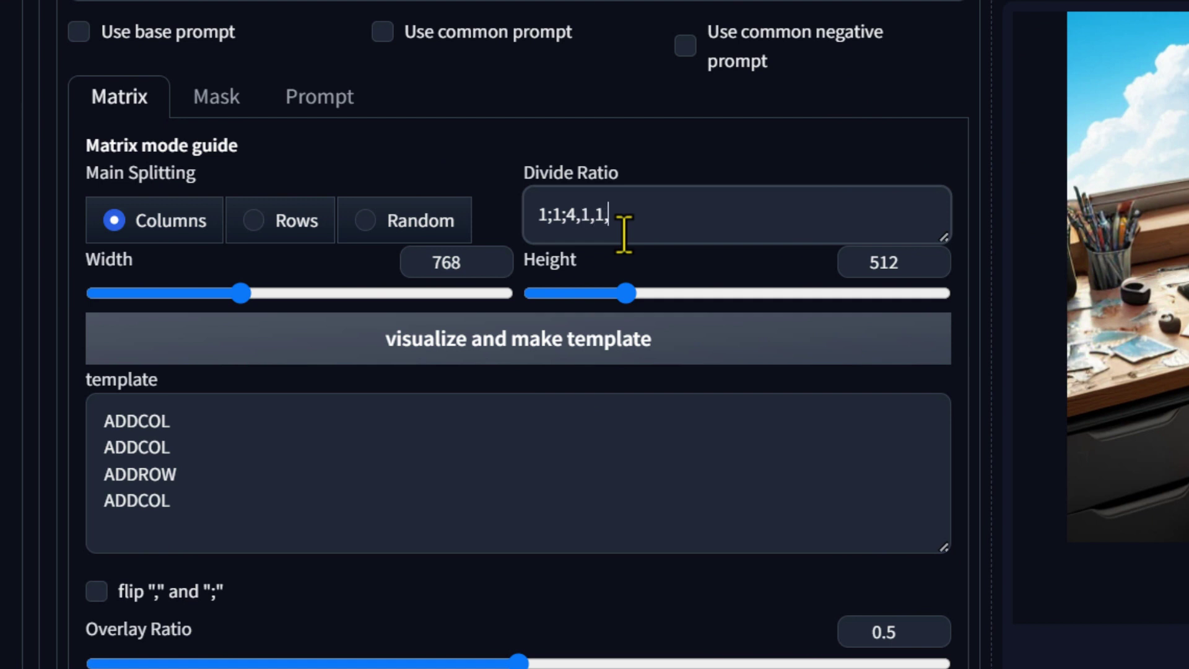
click(864, 347)
scroll(879, 174, down, 10)
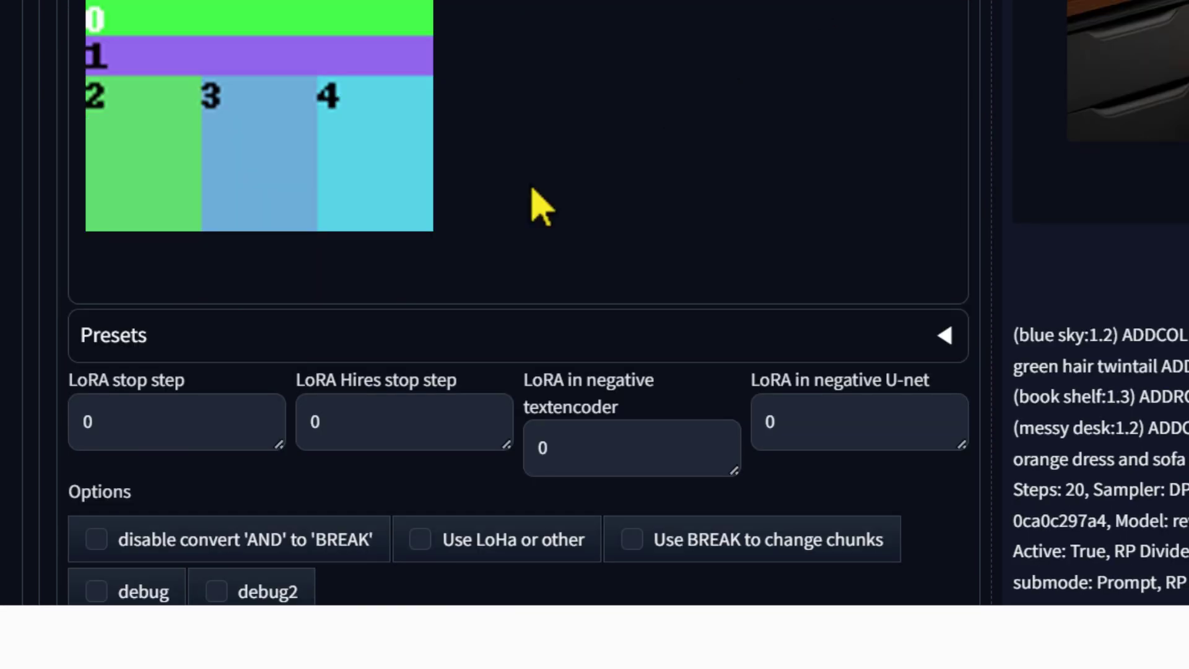
- Set the region preview's width to 512 and regenerate the visualization and template
scroll(507, 81, up, 9)
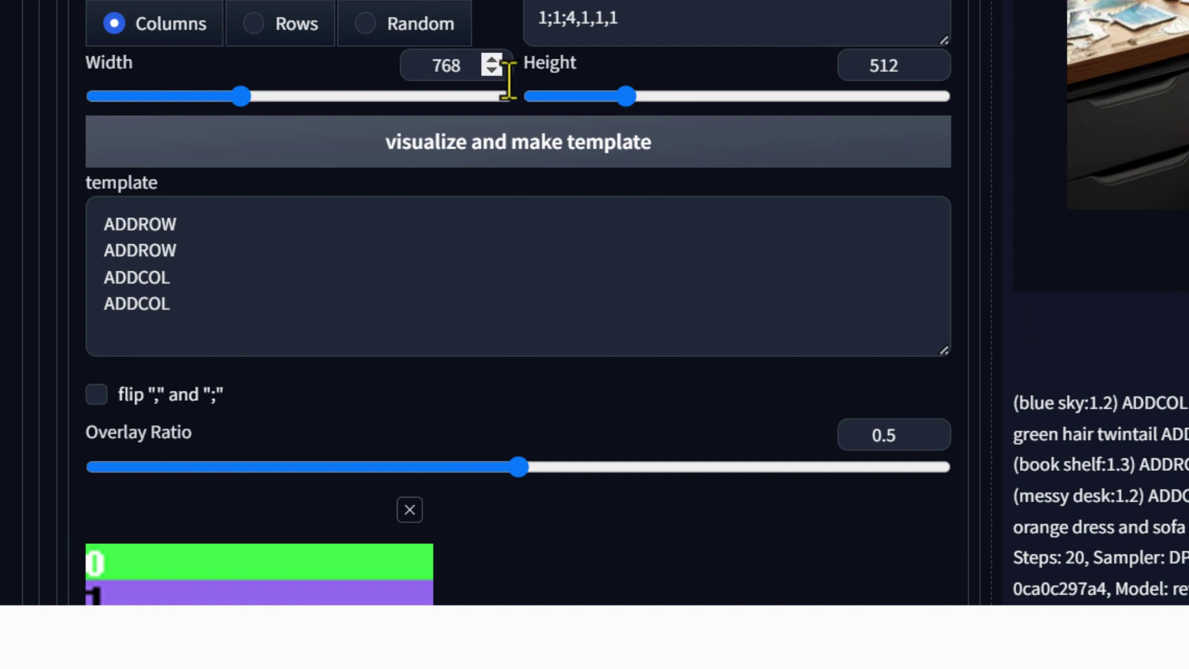
double_click(470, 68)
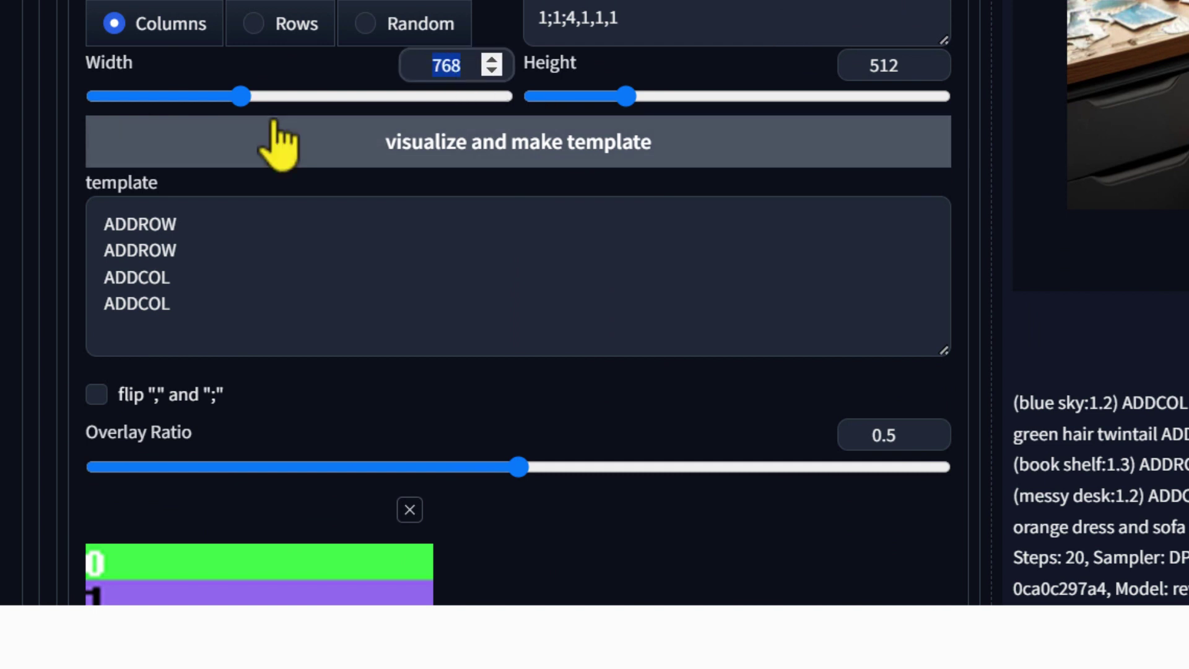
text(512)
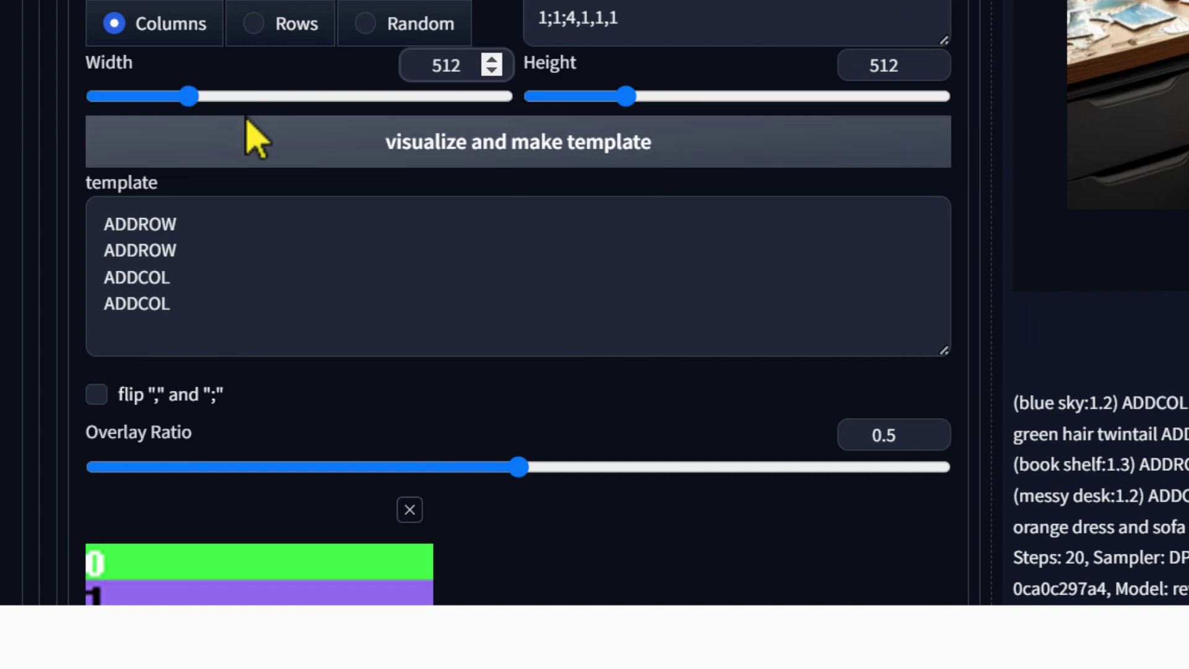
click(561, 137)
scroll(563, 158, down, 5)
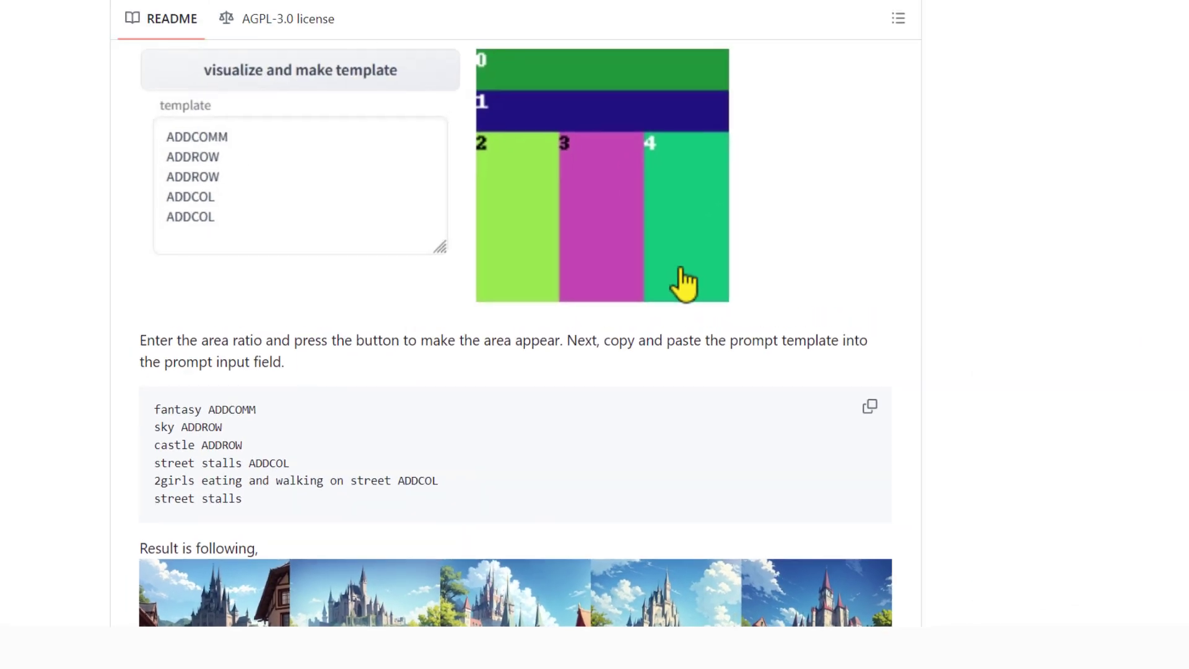
- Check the README's Columns example for 1,1;2,3,2;3,2,3, and in the web UI replace the divide ratio with the row ratios 1;2;3
scroll(684, 283, down, 4)
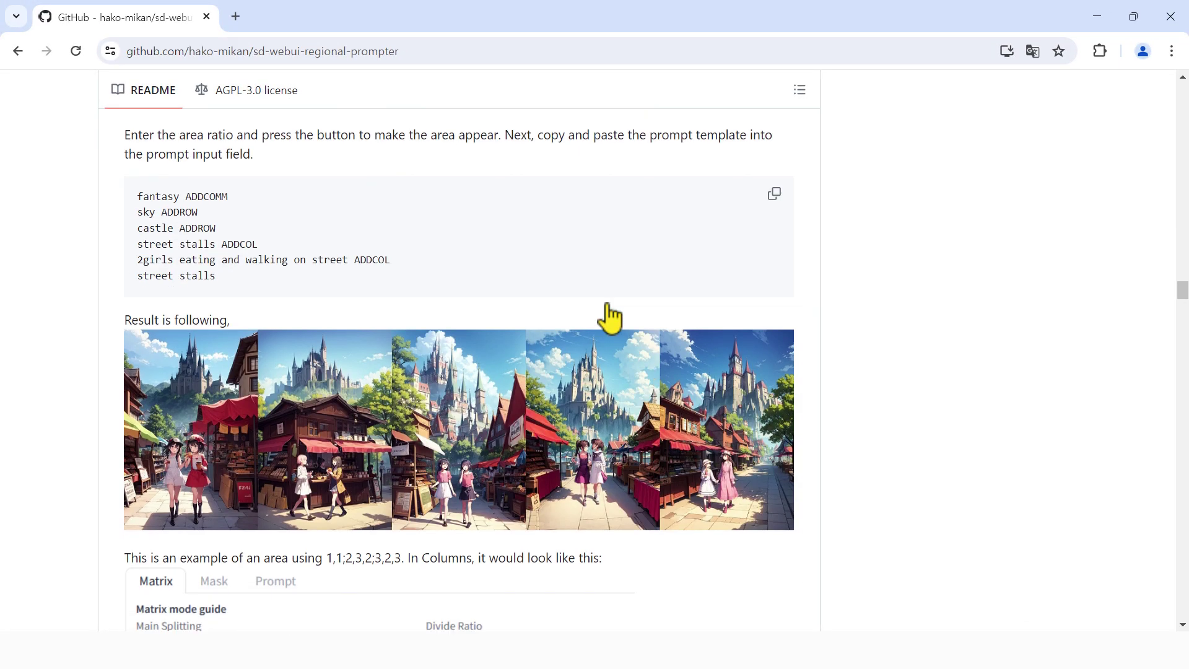
scroll(609, 315, down, 5)
scroll(613, 313, up, 3)
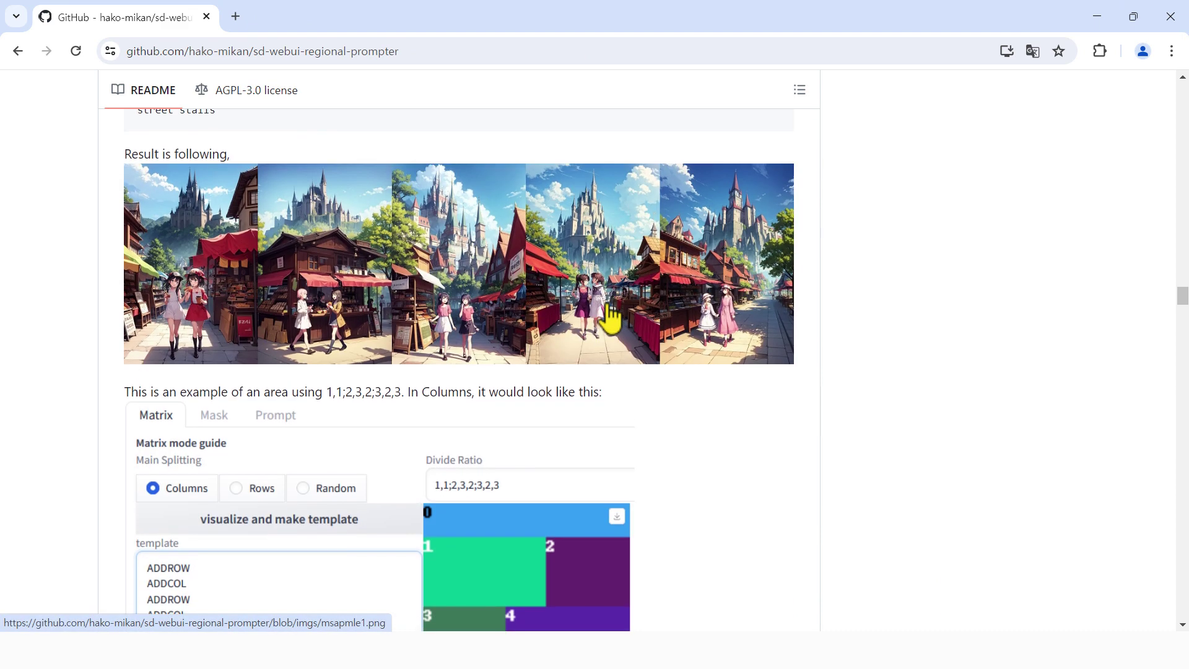
scroll(656, 300, down, 3)
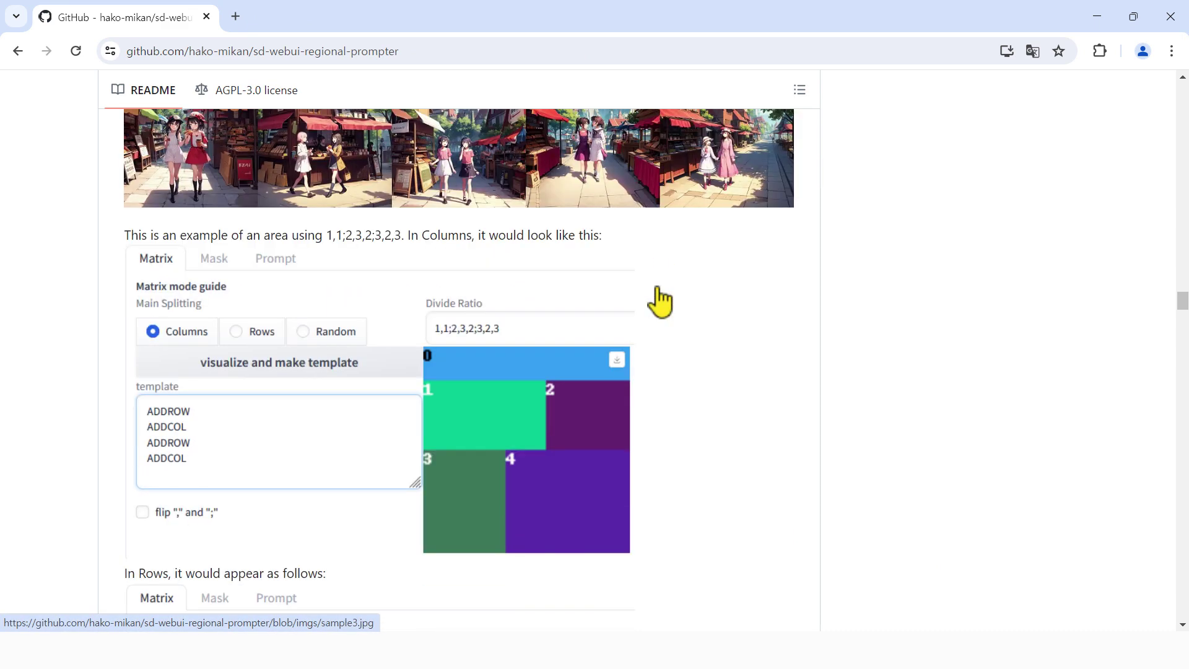
scroll(681, 331, down, 2)
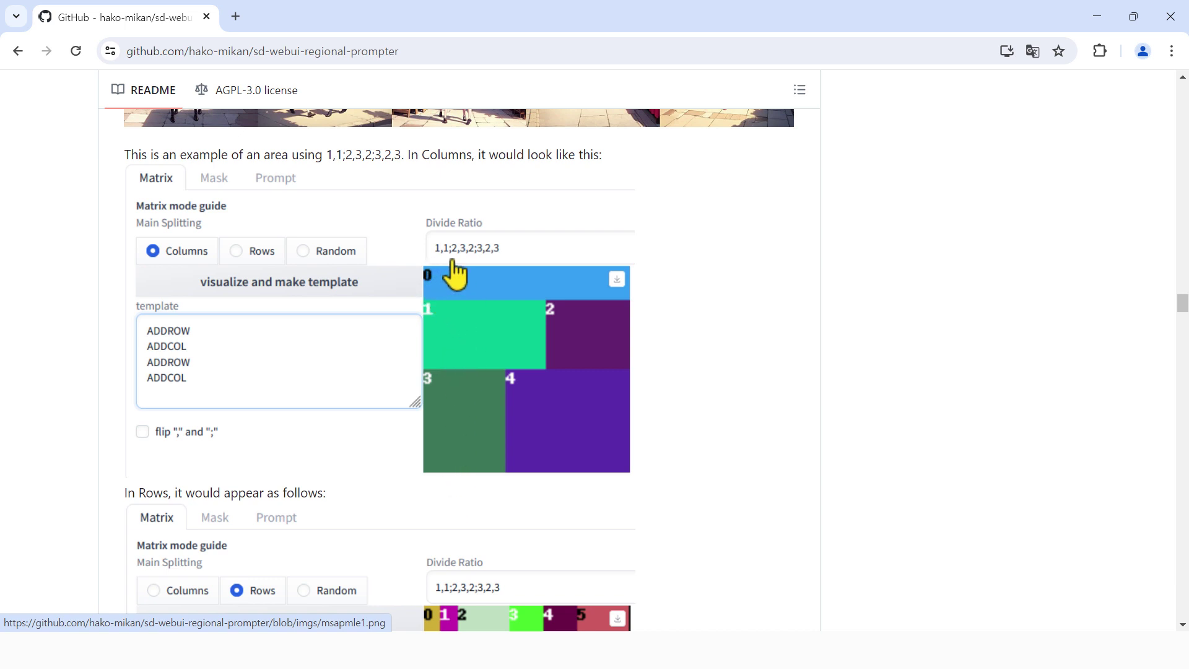
key(alt+Tab)
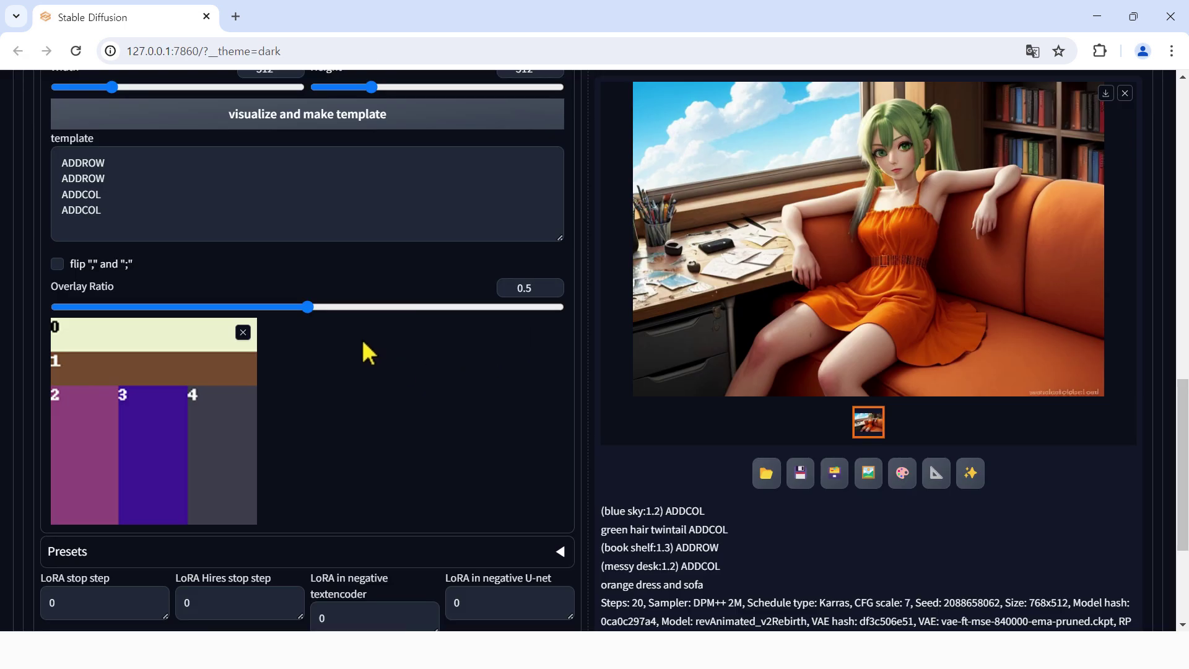
scroll(400, 268, up, 4)
triple_click(395, 282)
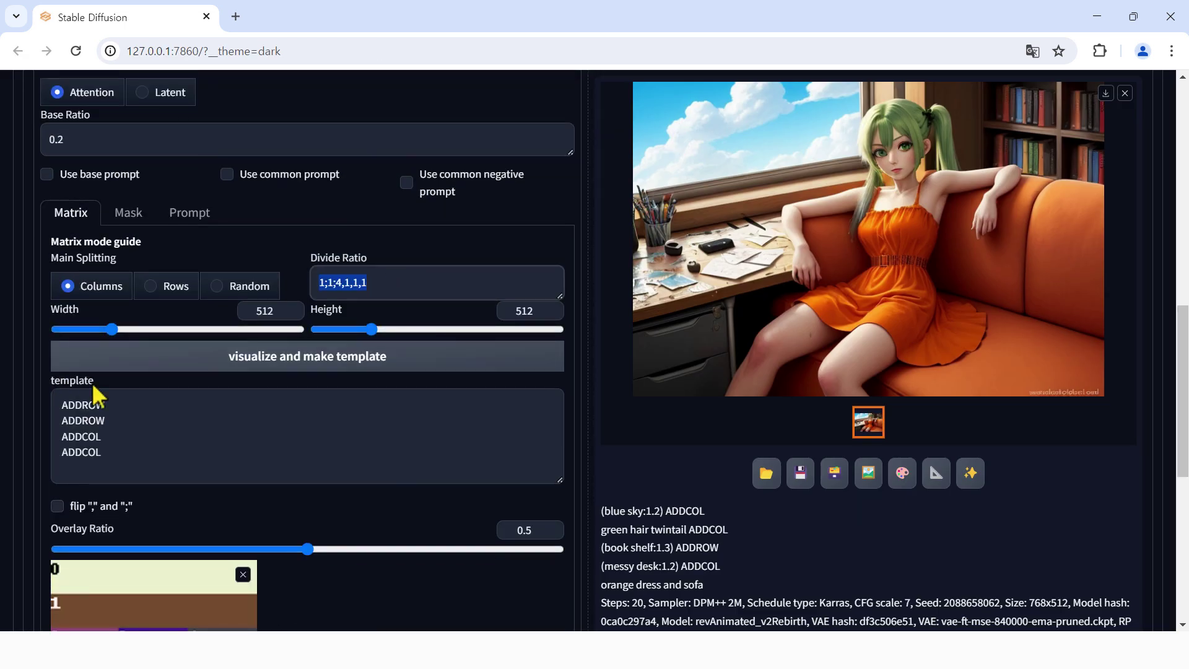
text(1;)
key(alt+Tab)
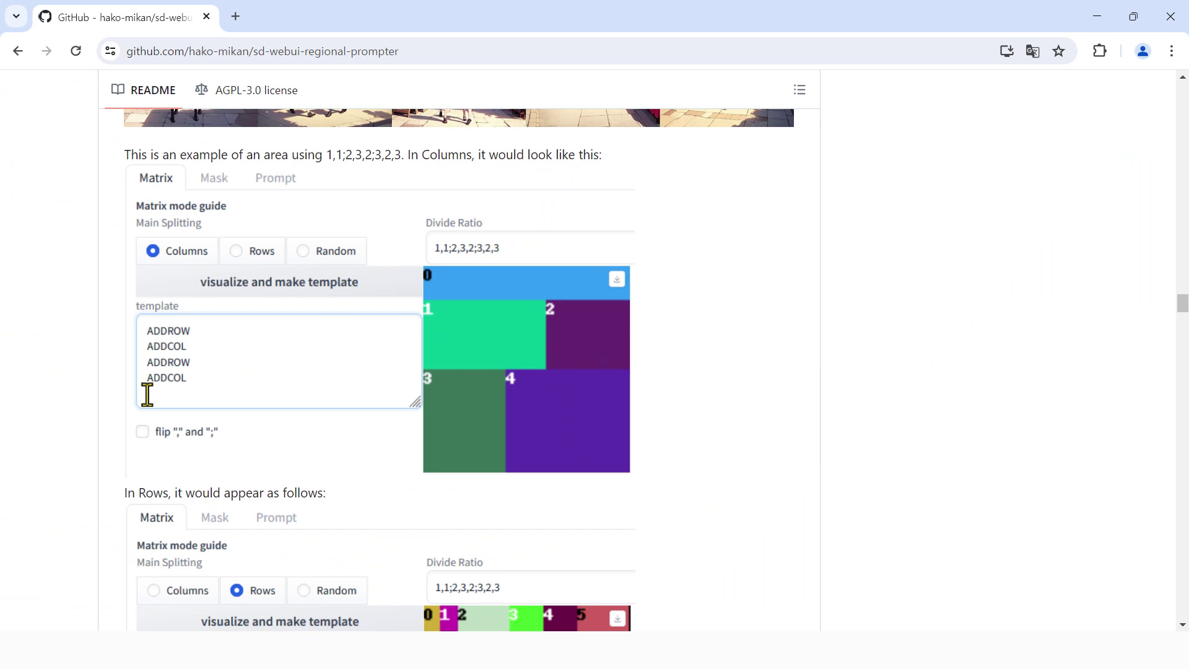
key(alt+Tab)
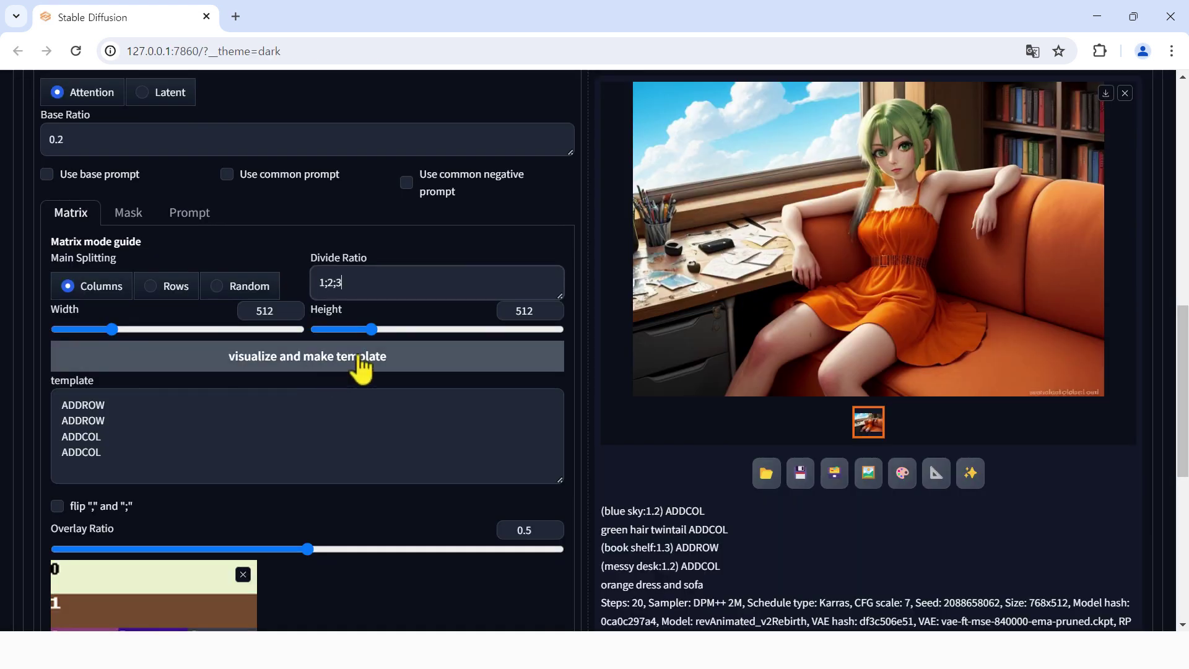
- Add the README example's column ratios, making the divide ratio 1;2,3,2;3,2,3, and visualize the regions with a new template
key(alt+Tab)
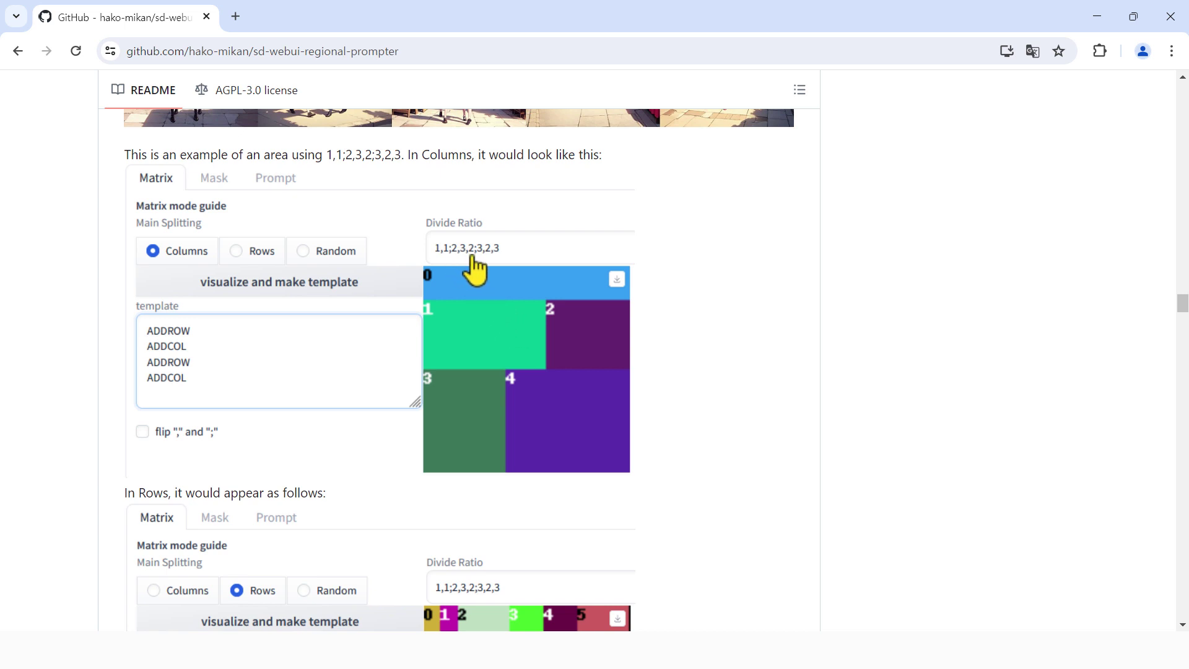
key(alt+Tab)
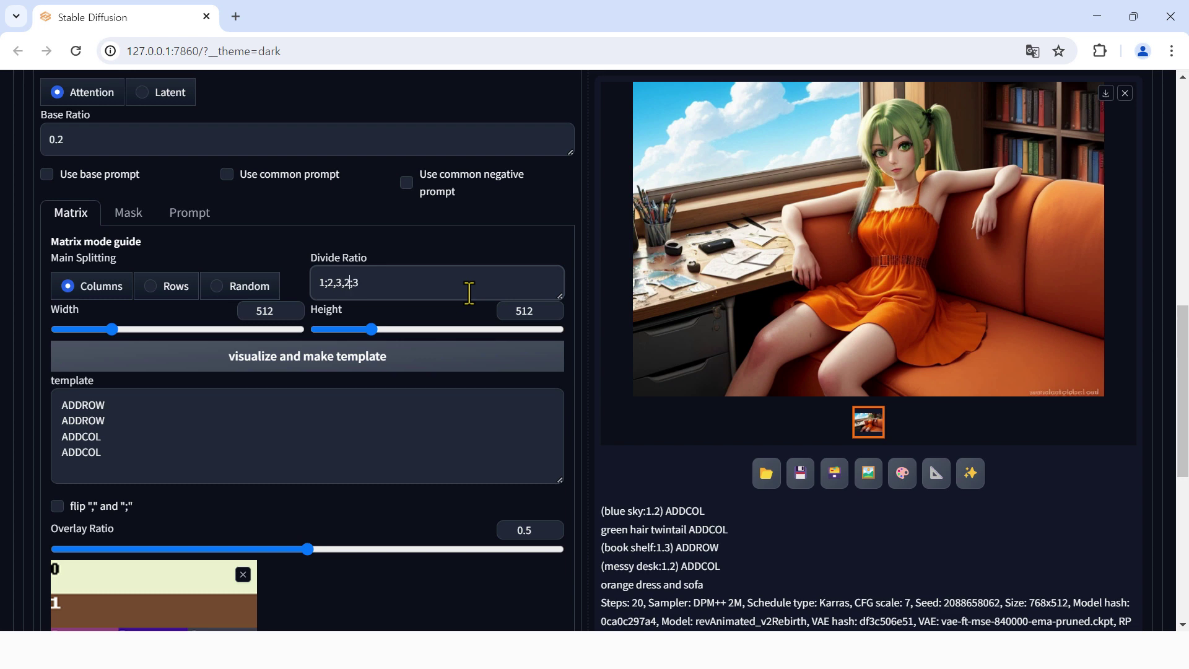
key(alt+Tab)
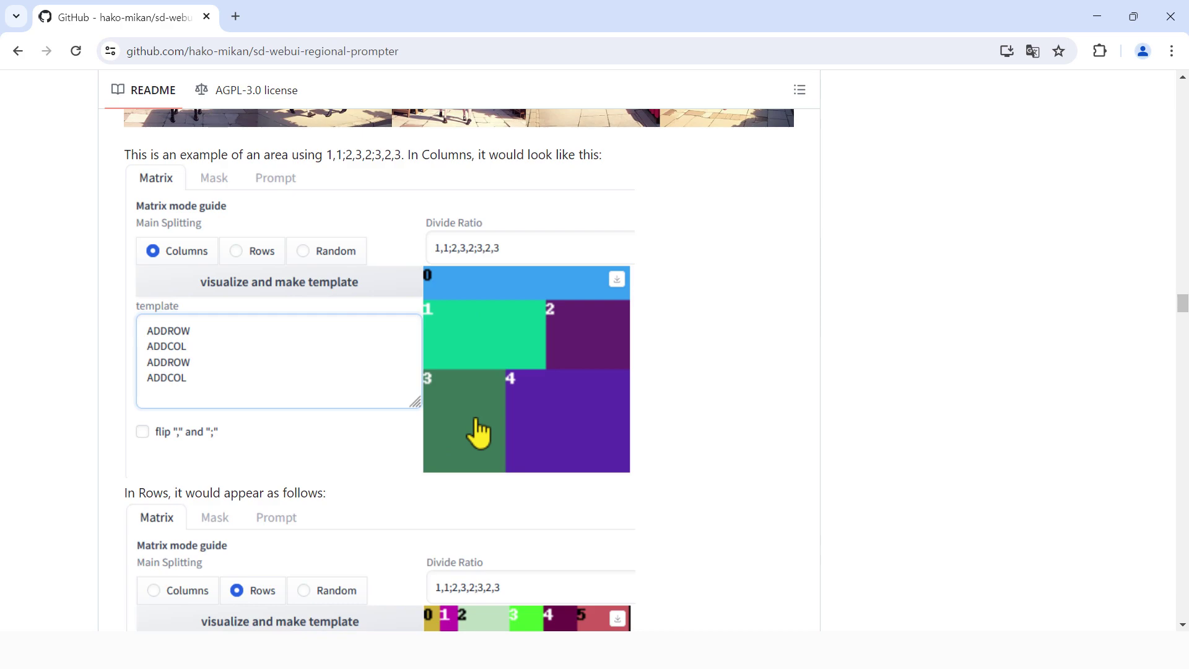
key(alt+Tab)
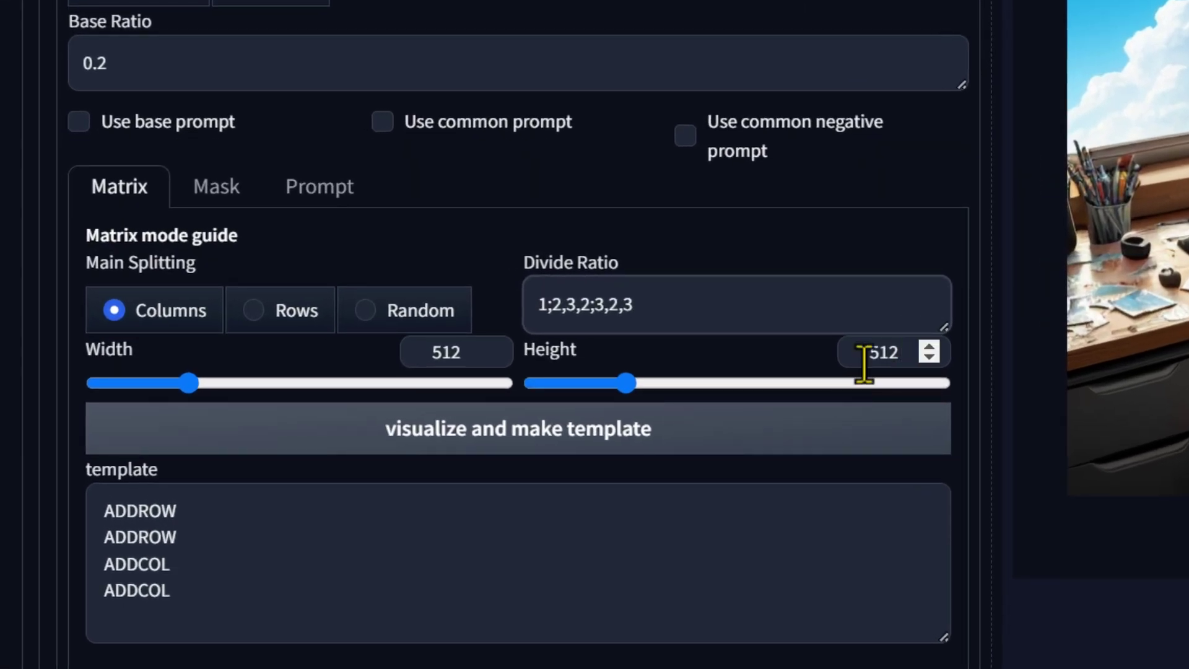
click(774, 452)
scroll(1075, 247, down, 7)
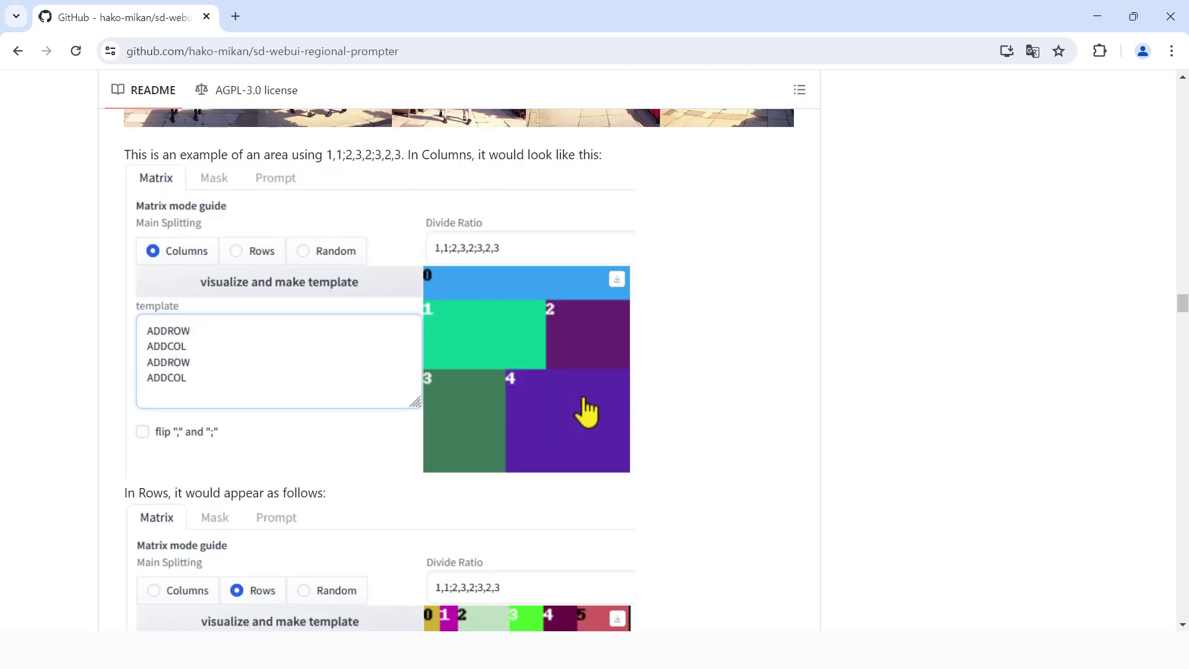
- In the README, review the castle and street stalls results and copy their example prompt beginning with "fantasy ADDCOMM"
scroll(619, 397, up, 1)
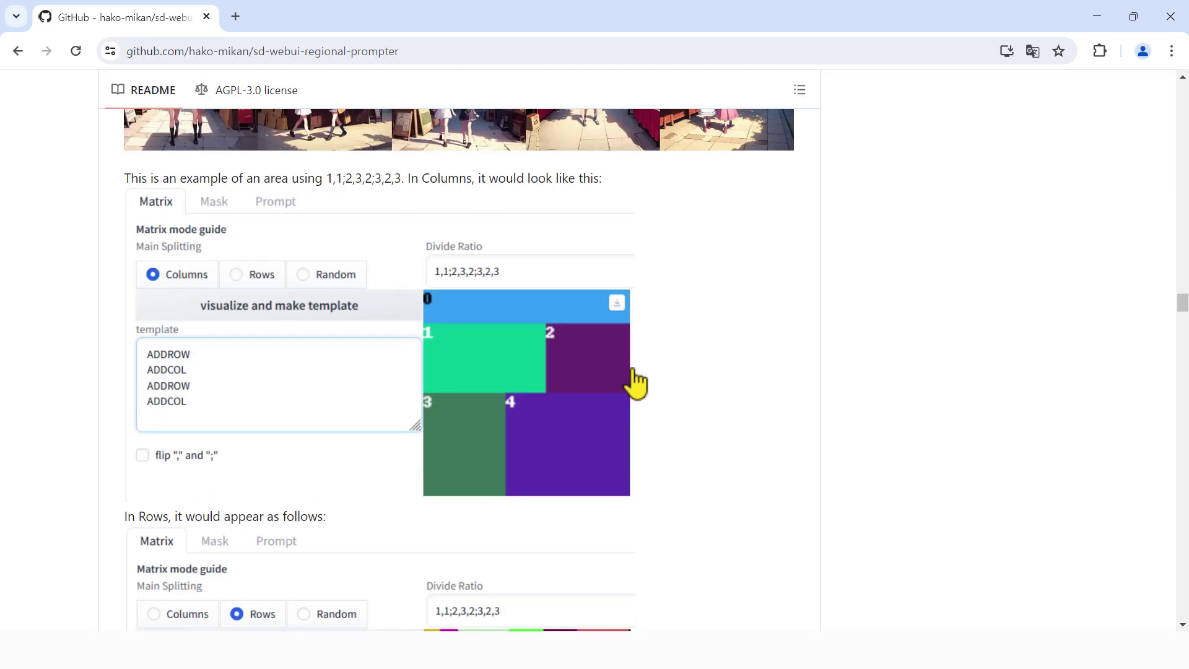
scroll(619, 402, up, 2)
scroll(718, 409, up, 4)
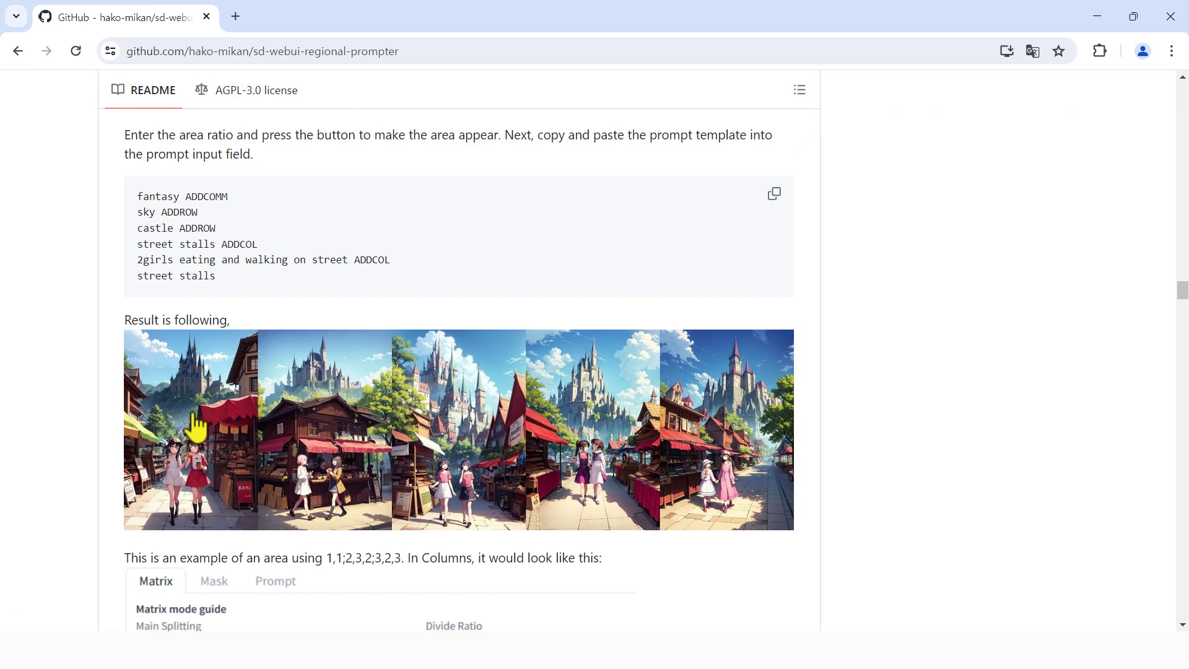
scroll(582, 455, down, 5)
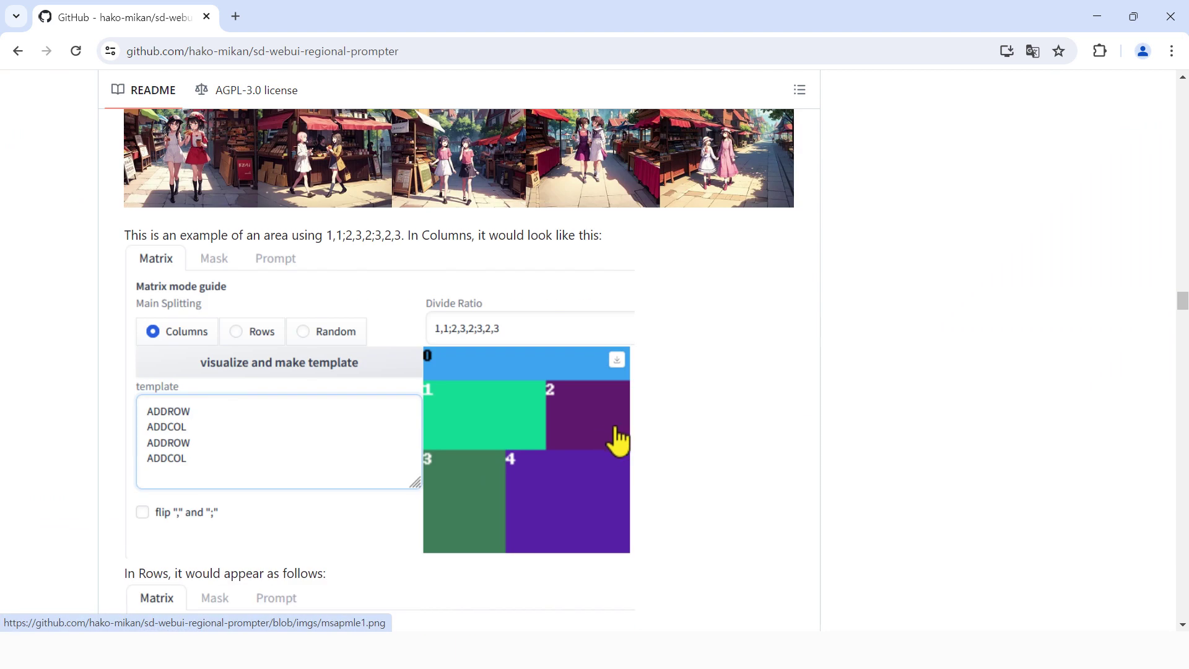
scroll(626, 440, up, 4)
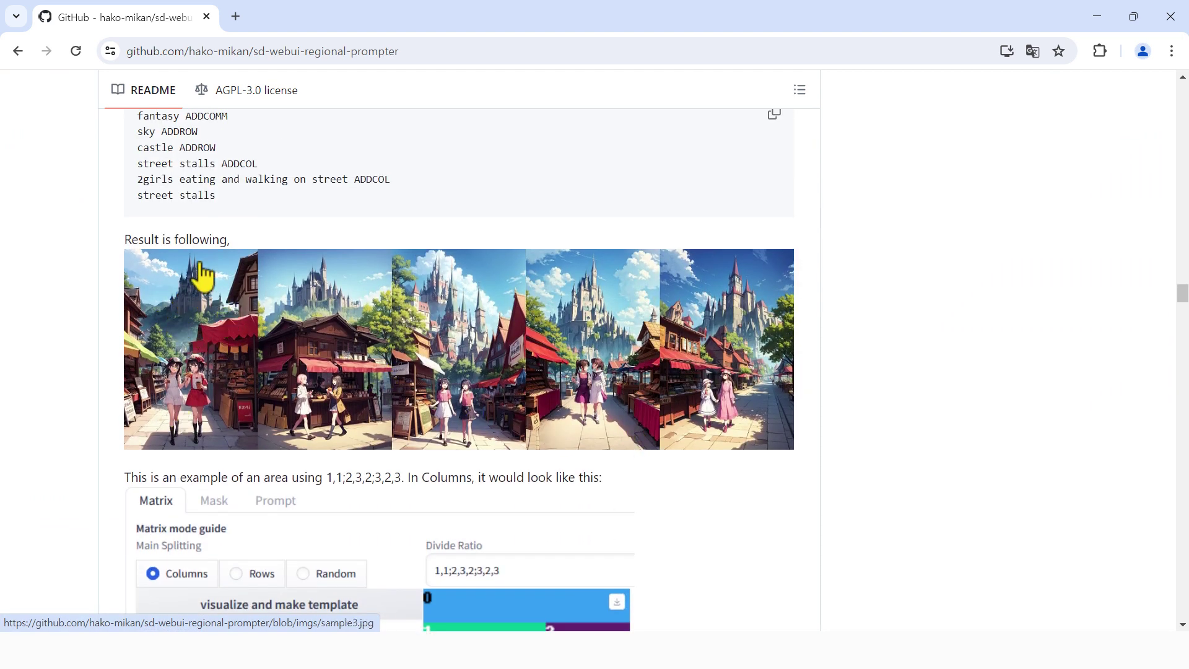
scroll(313, 322, up, 1)
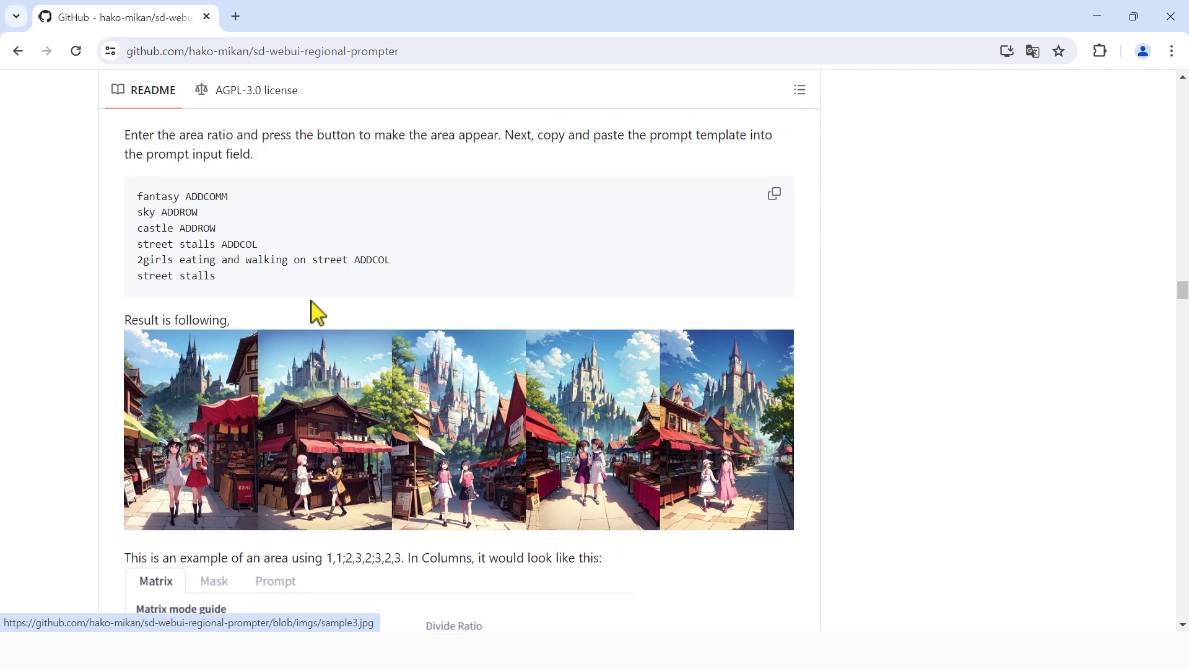
click(774, 197)
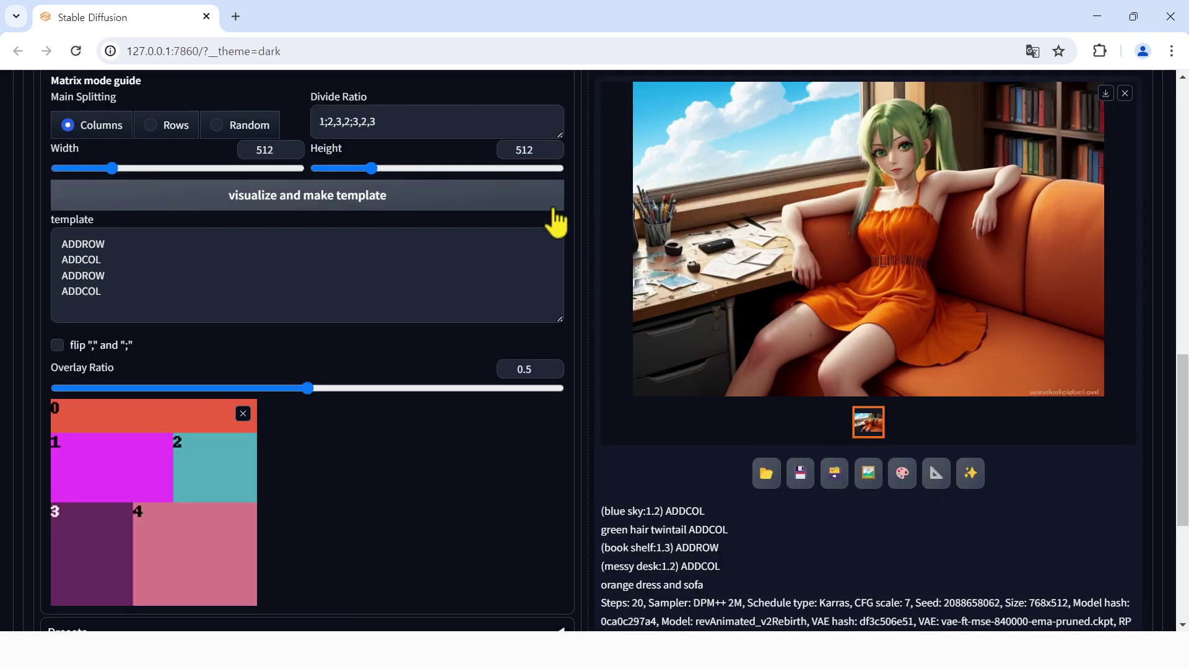
- Clear the existing prompt in the web UI and paste the copied "fantasy ADDCOMM" example prompt in its place
scroll(557, 248, up, 10)
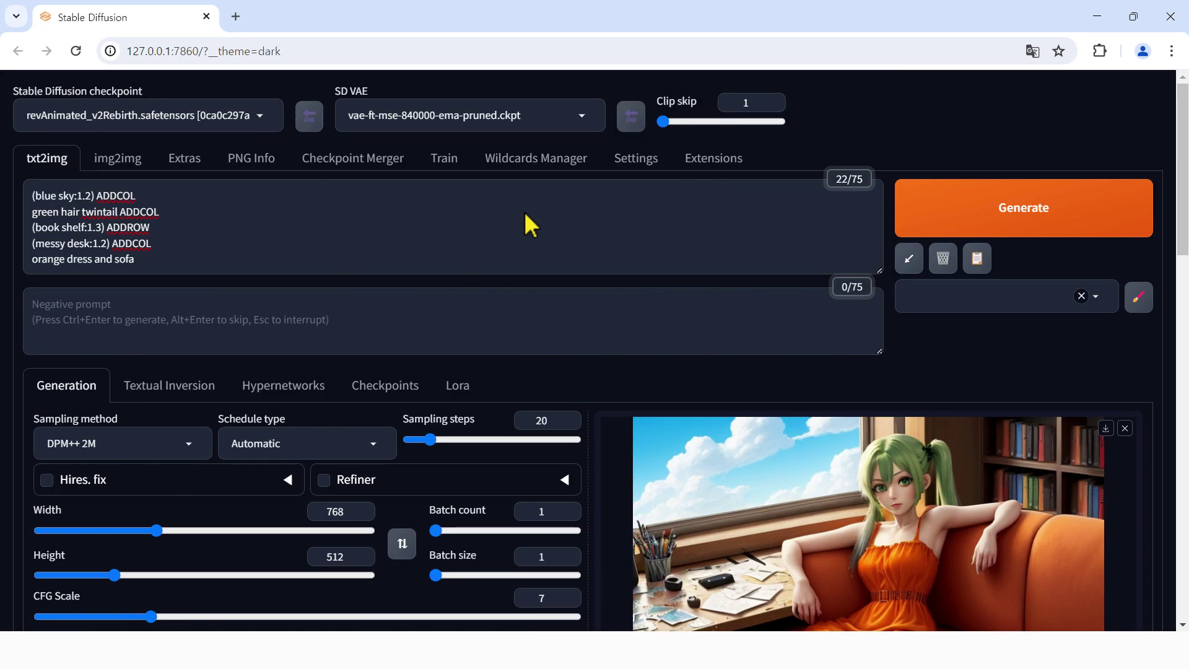
click(944, 260)
click(681, 155)
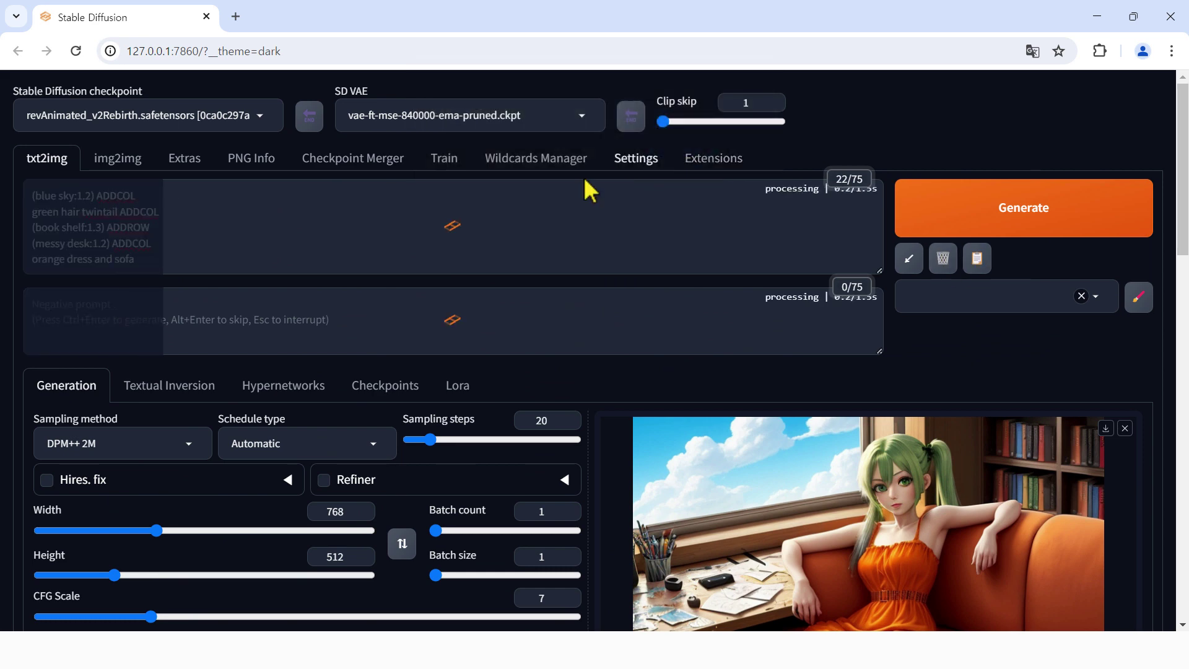
click(290, 220)
key(ctrl+v)
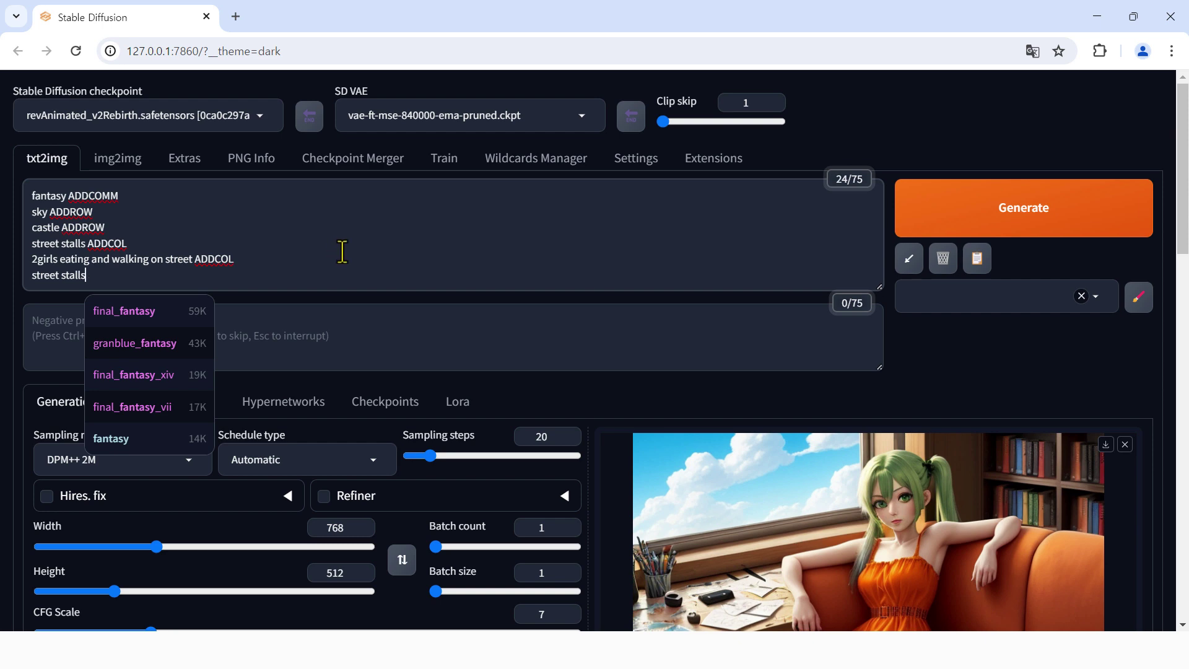
- Check the orientation of the README's example results and swap the image dimensions to 512 wide by 768 high
scroll(525, 398, down, 3)
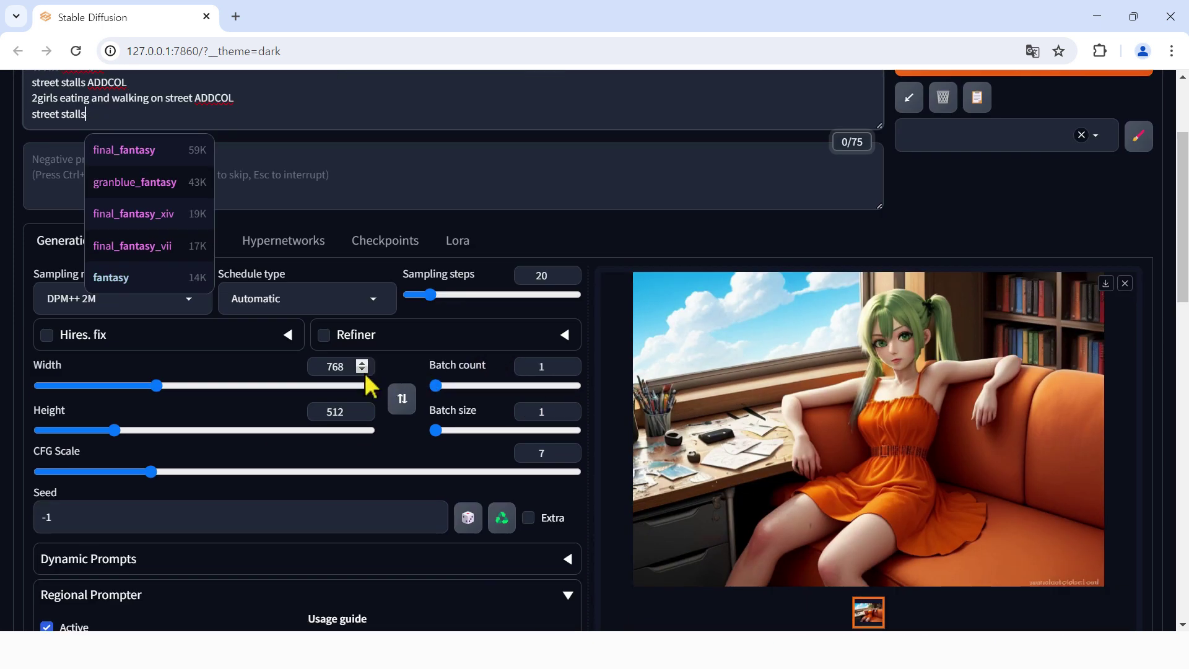
key(alt+Tab)
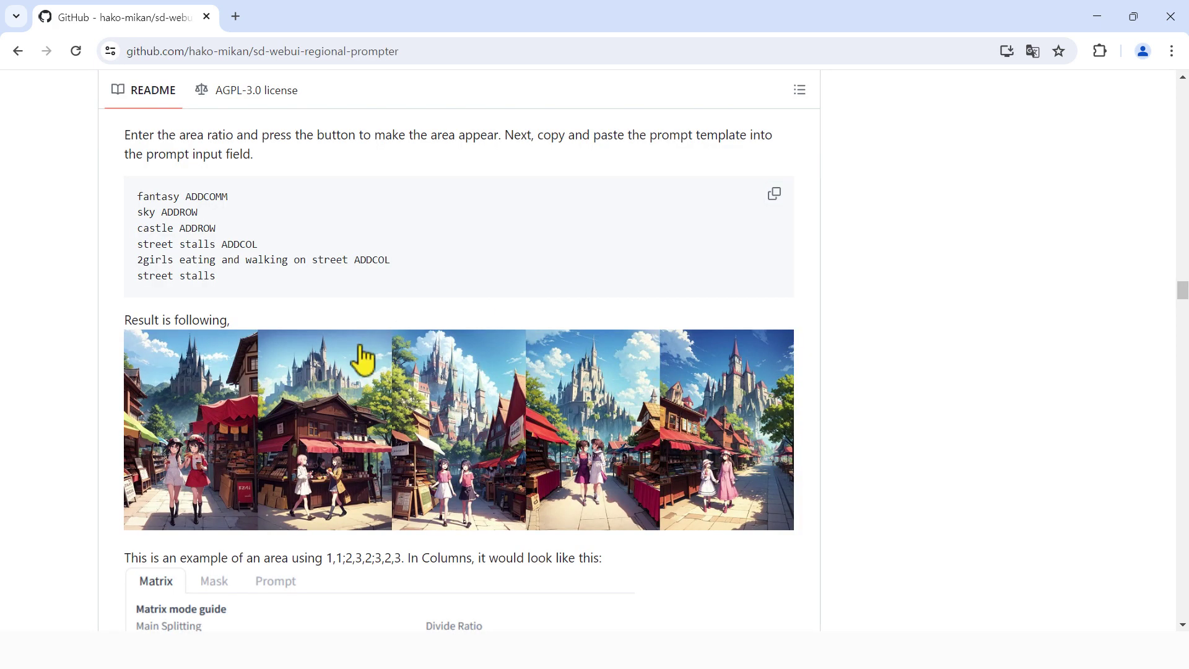
key(alt+Tab)
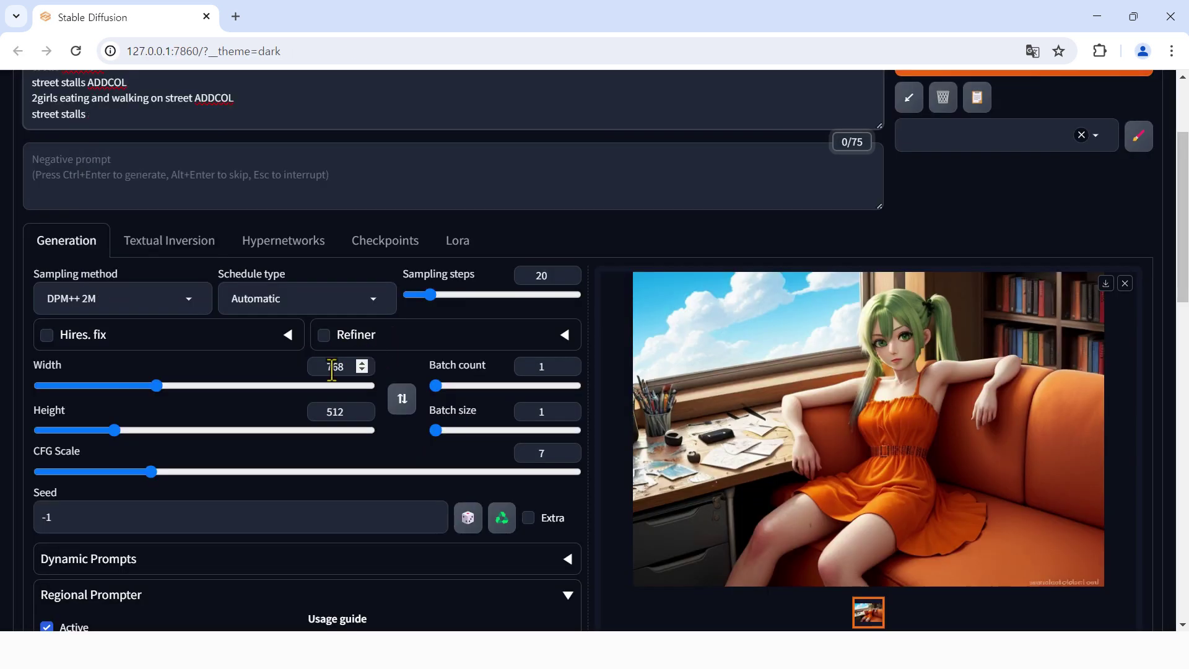
click(403, 401)
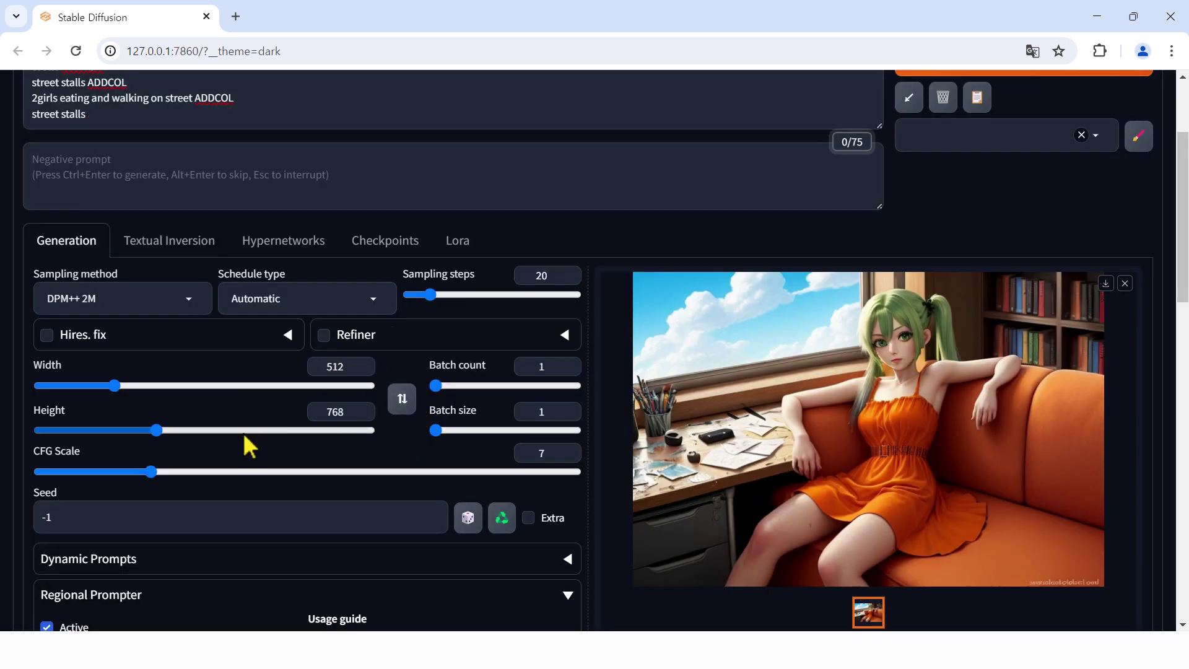
- Examine ADDCOMM in the README's example prompt and check the matching Use common prompt option in the Regional Prompter settings
scroll(573, 390, up, 3)
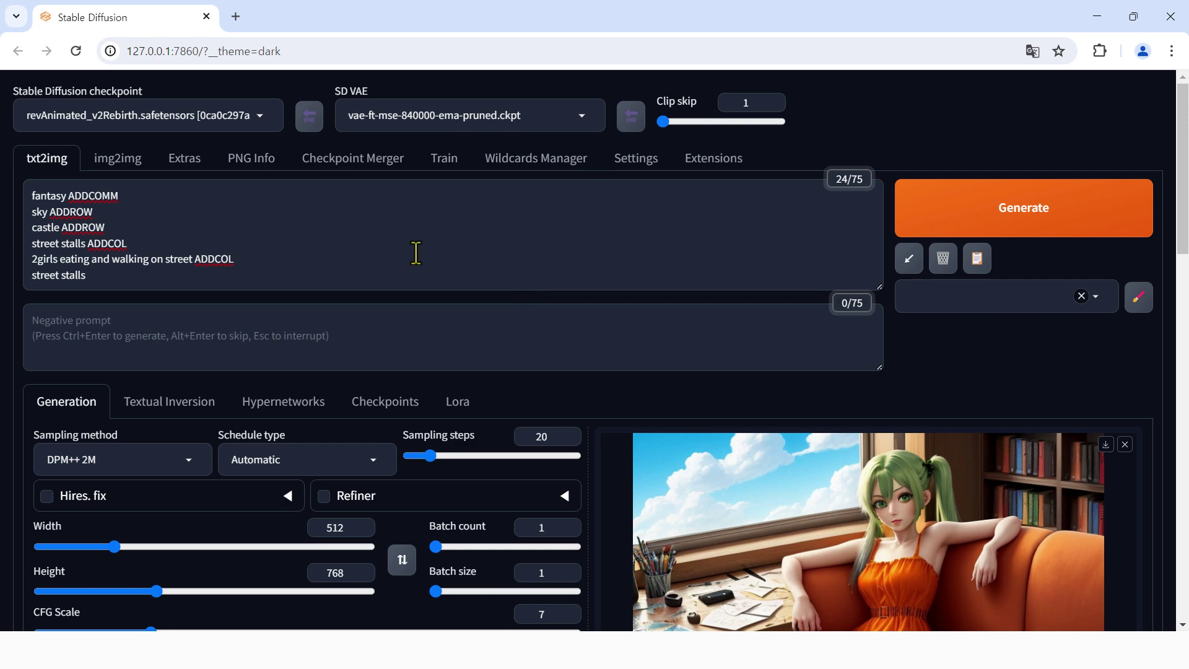
key(alt+Tab)
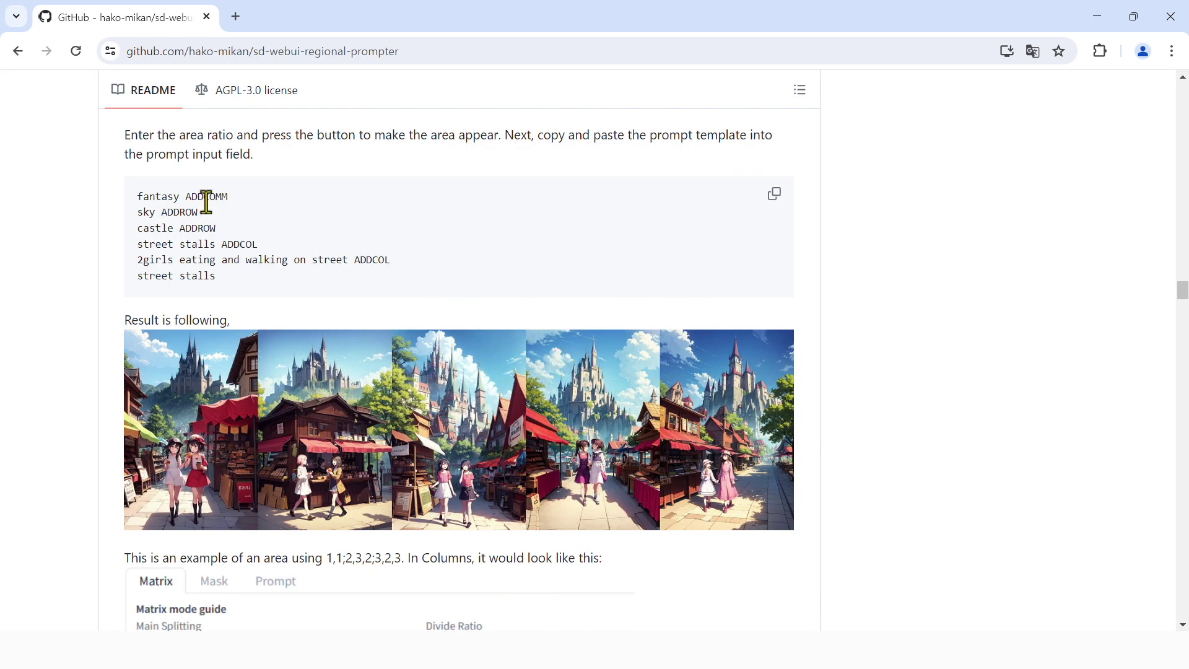
drag(226, 197, 207, 200)
key(alt+Tab)
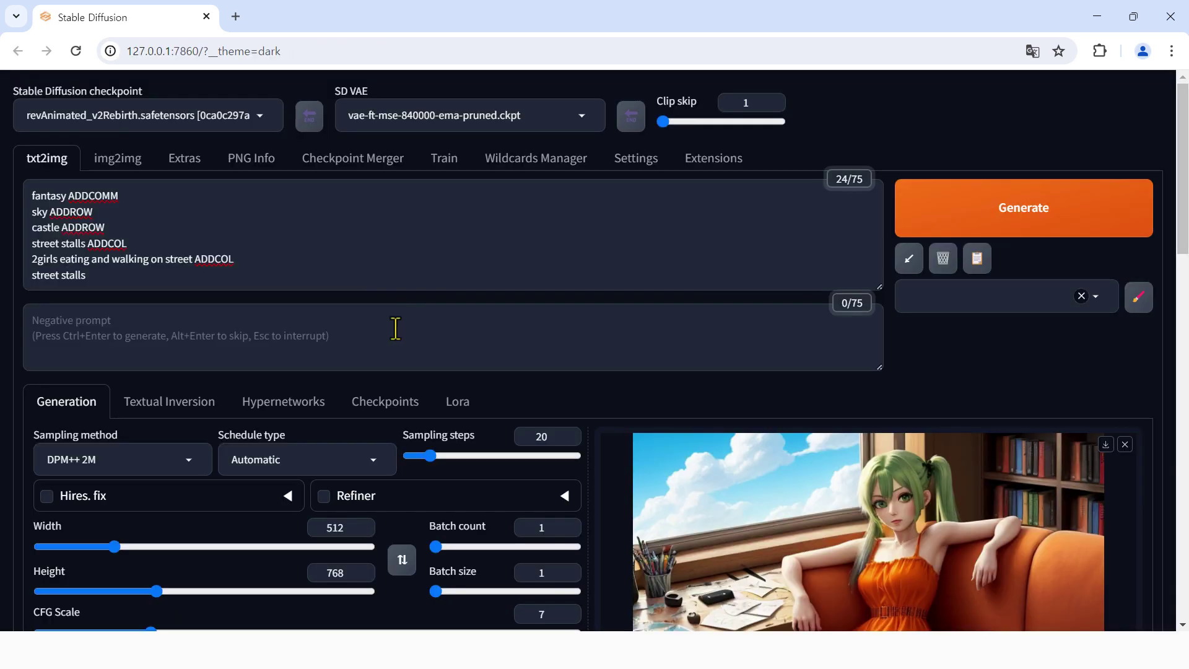
scroll(406, 338, down, 19)
scroll(406, 343, up, 4)
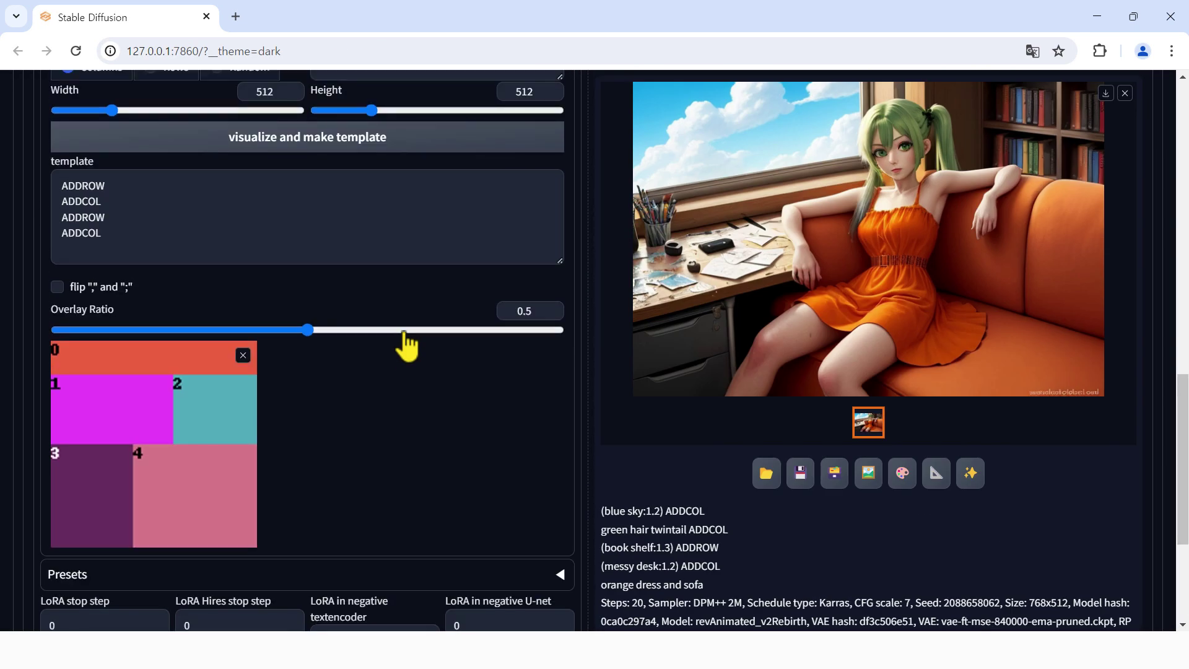
scroll(406, 344, up, 4)
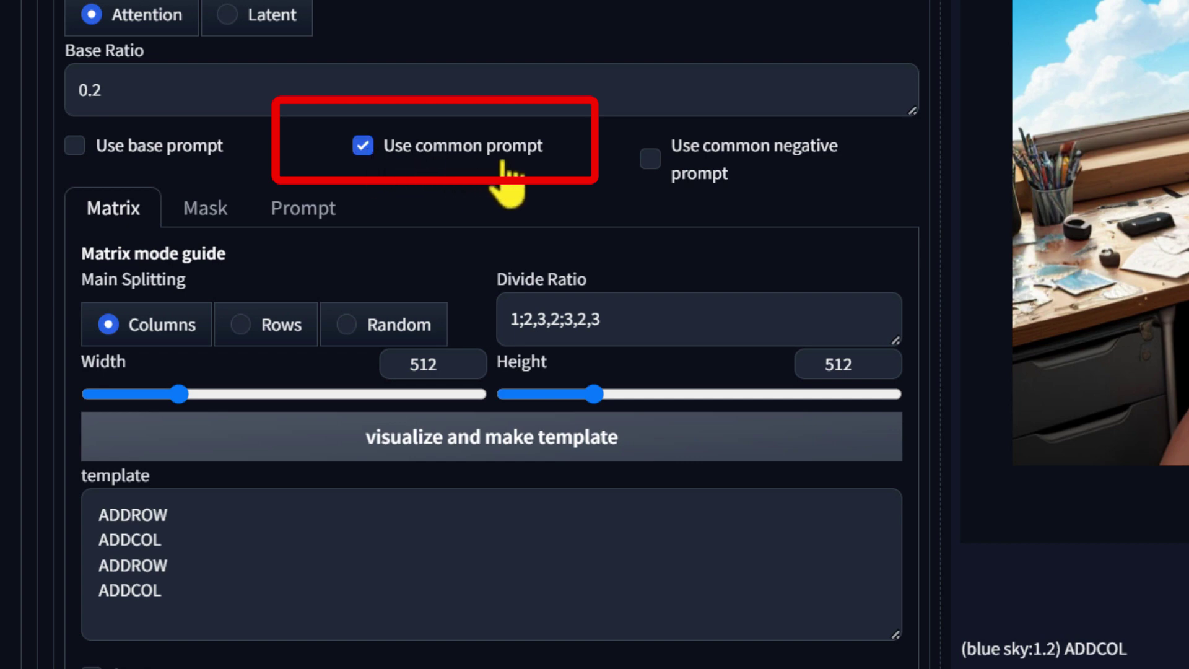
scroll(678, 266, up, 15)
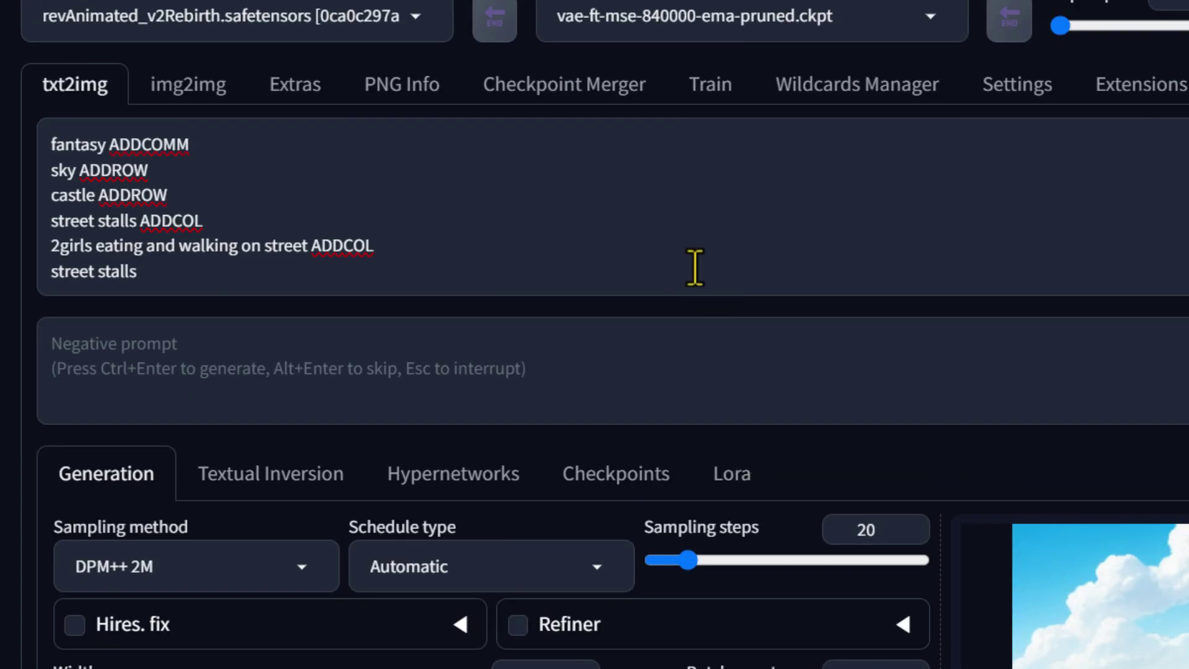
- Examine the "fantasy ADDCOMM" line of the prompt and compare it with the Regional Prompter's common prompt and divide ratio settings
click(293, 158)
drag(293, 158, 43, 162)
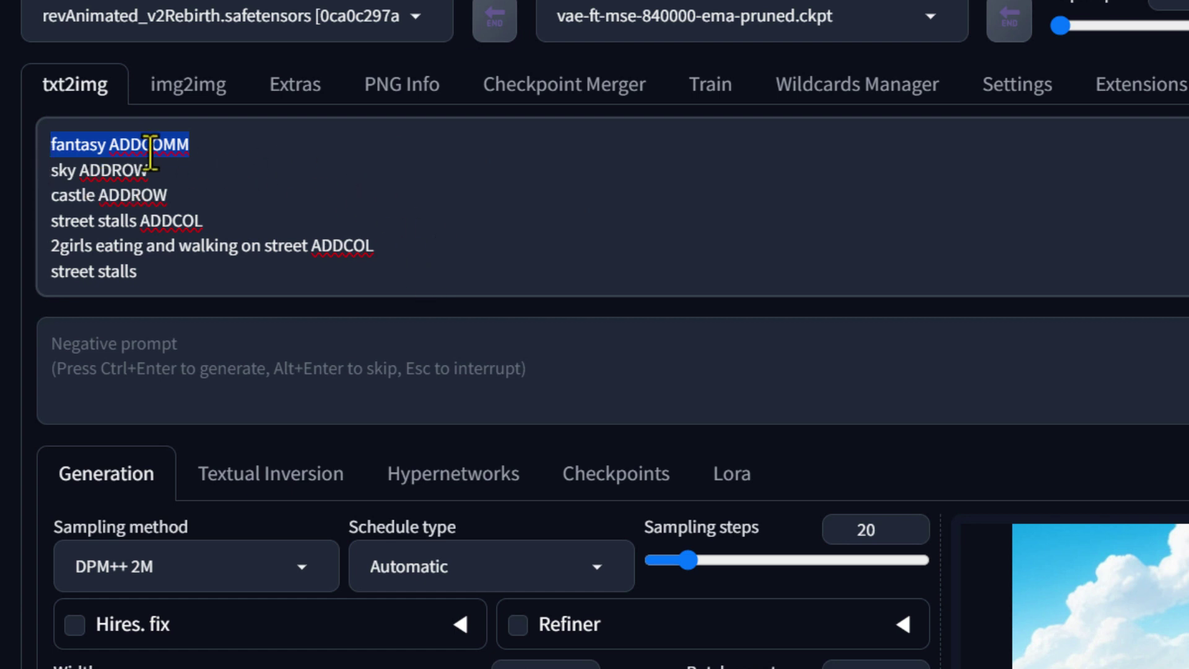
click(103, 145)
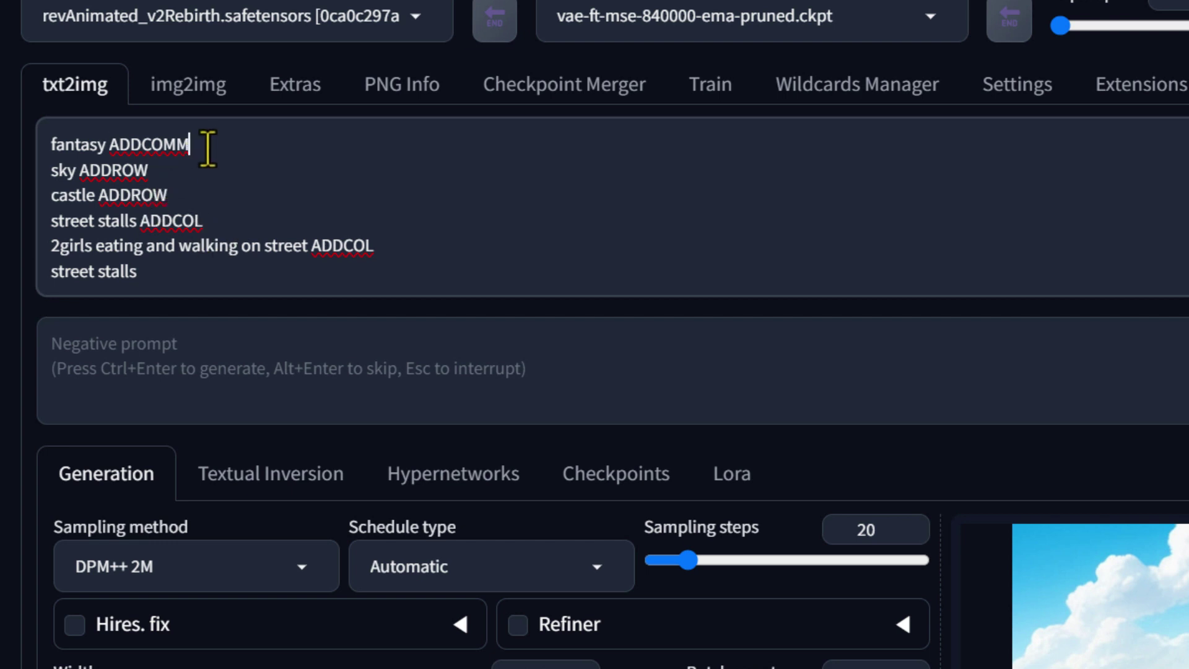
drag(206, 146, 117, 150)
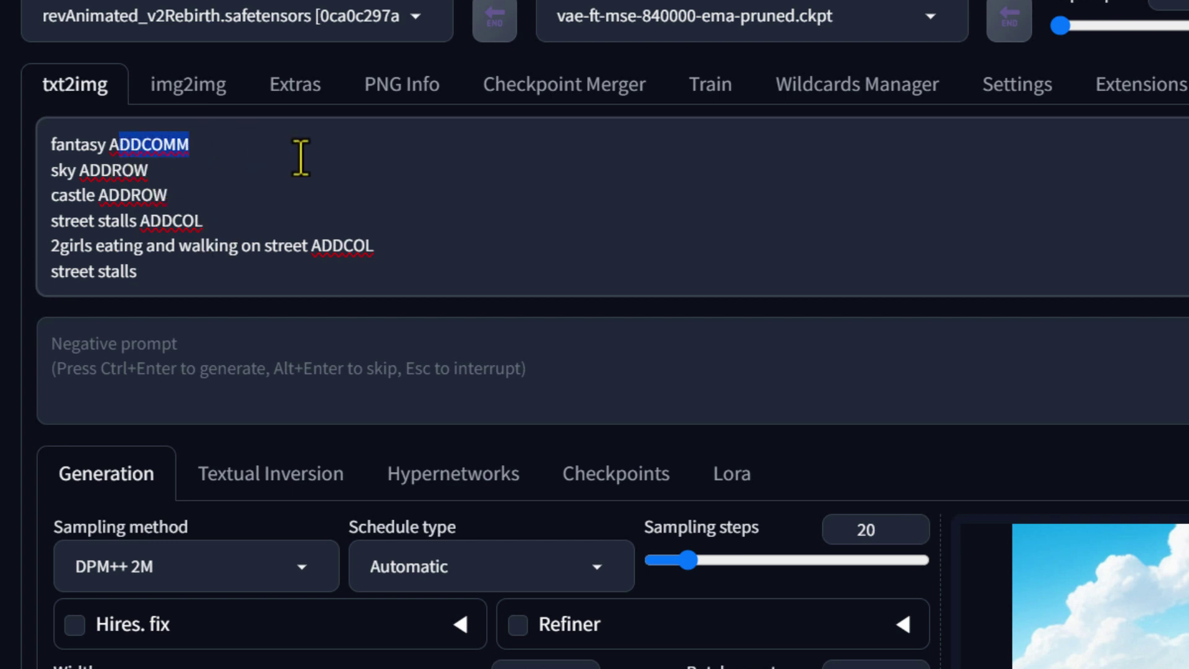
drag(319, 151, 31, 165)
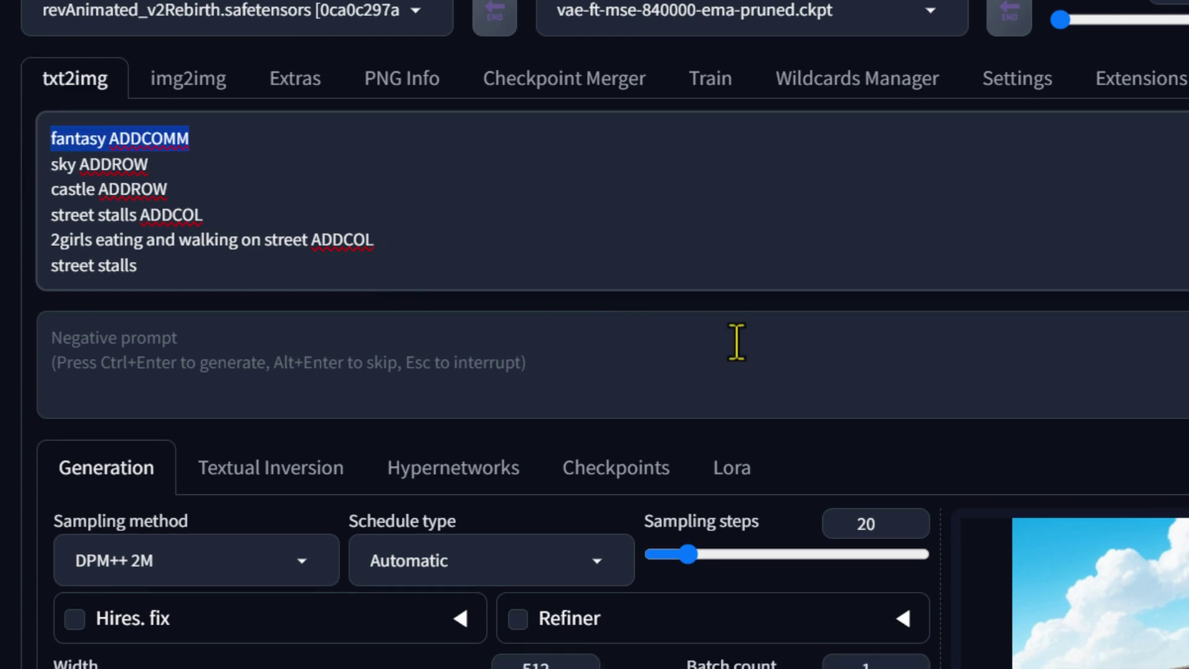
scroll(735, 340, down, 5)
scroll(736, 340, down, 4)
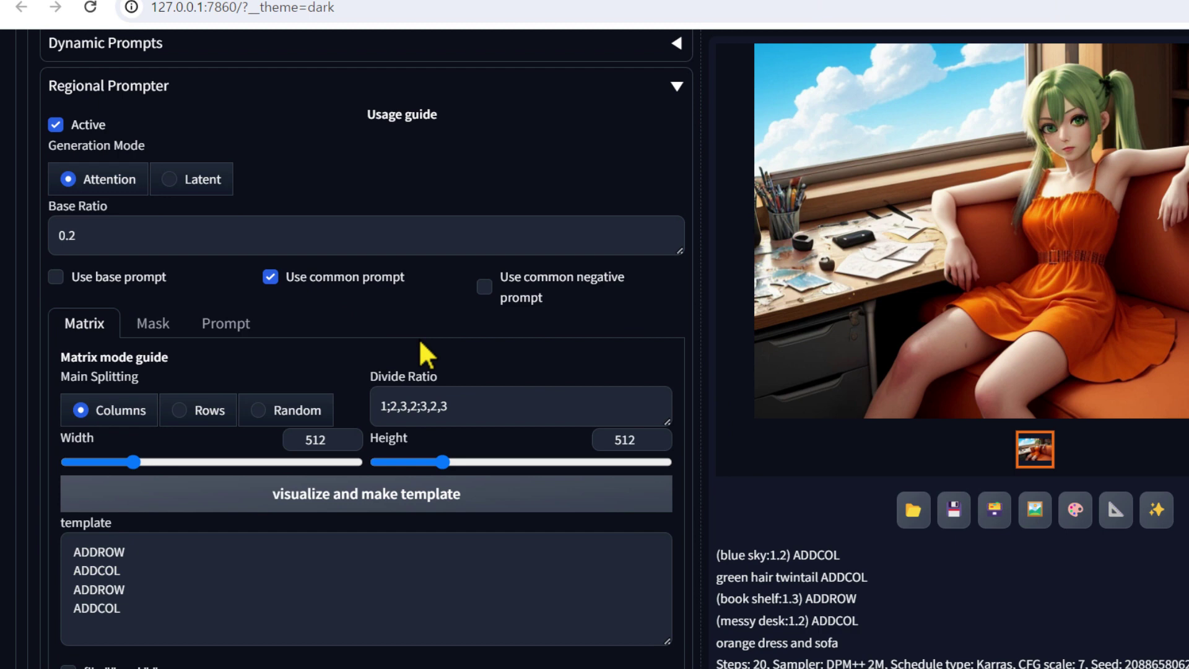
scroll(483, 338, up, 15)
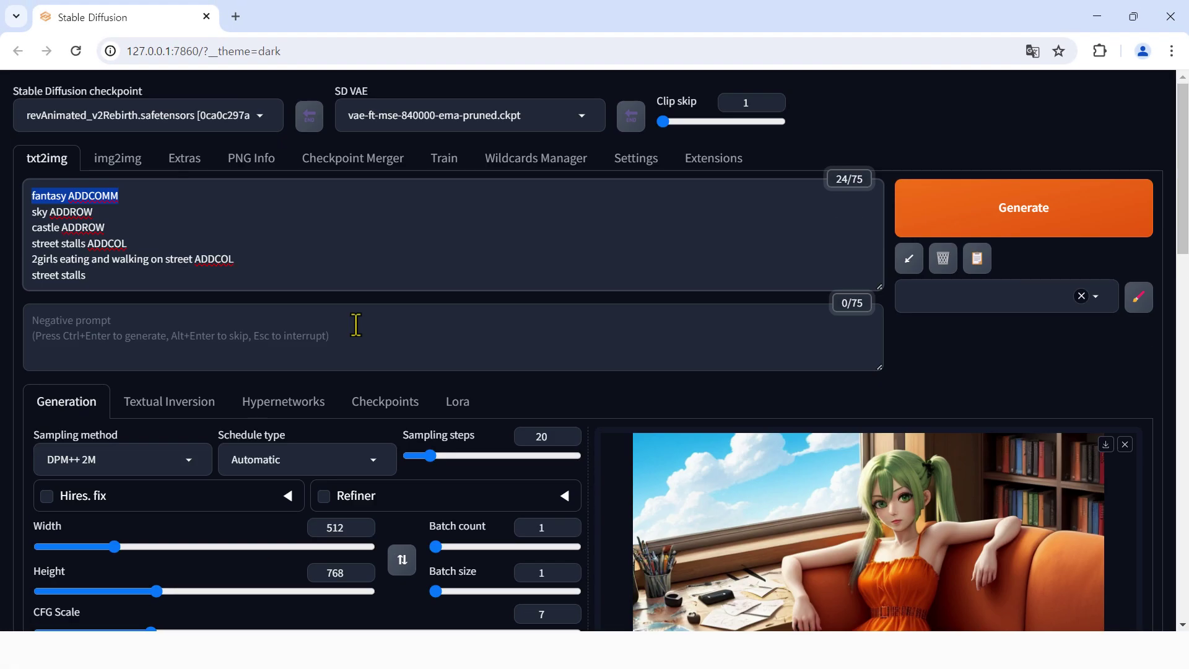
- Go through the prompt's sky, castle, street stalls and 2girls lines, comparing each with its region in the README's result images
key(Right)
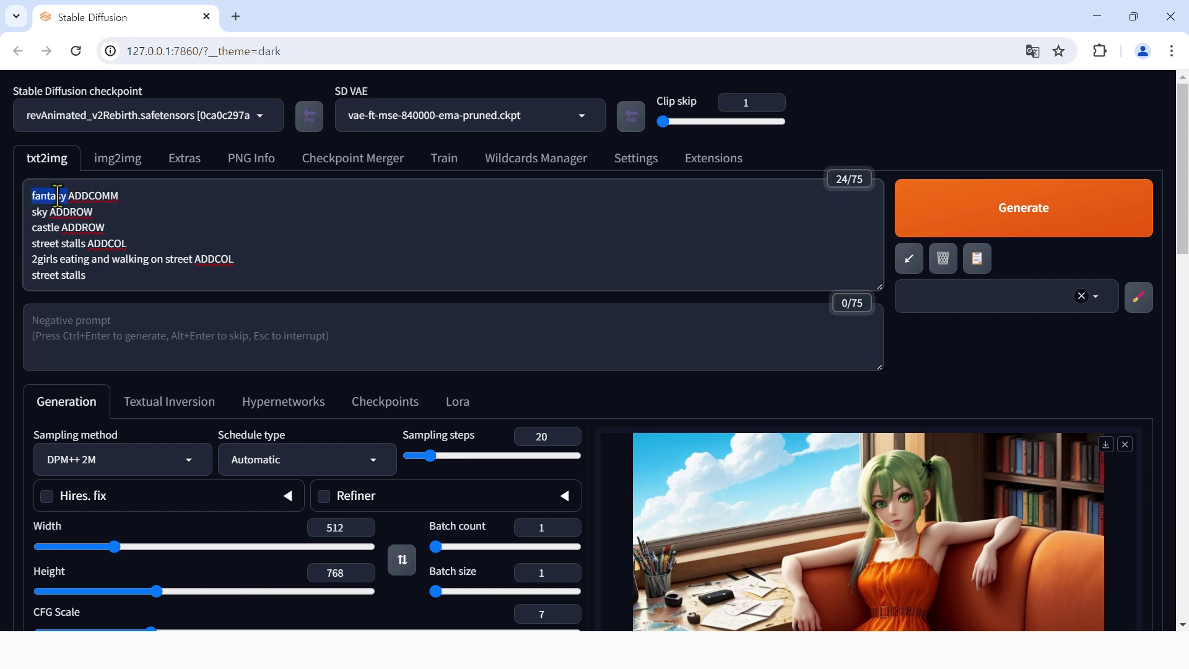
drag(56, 214, 36, 214)
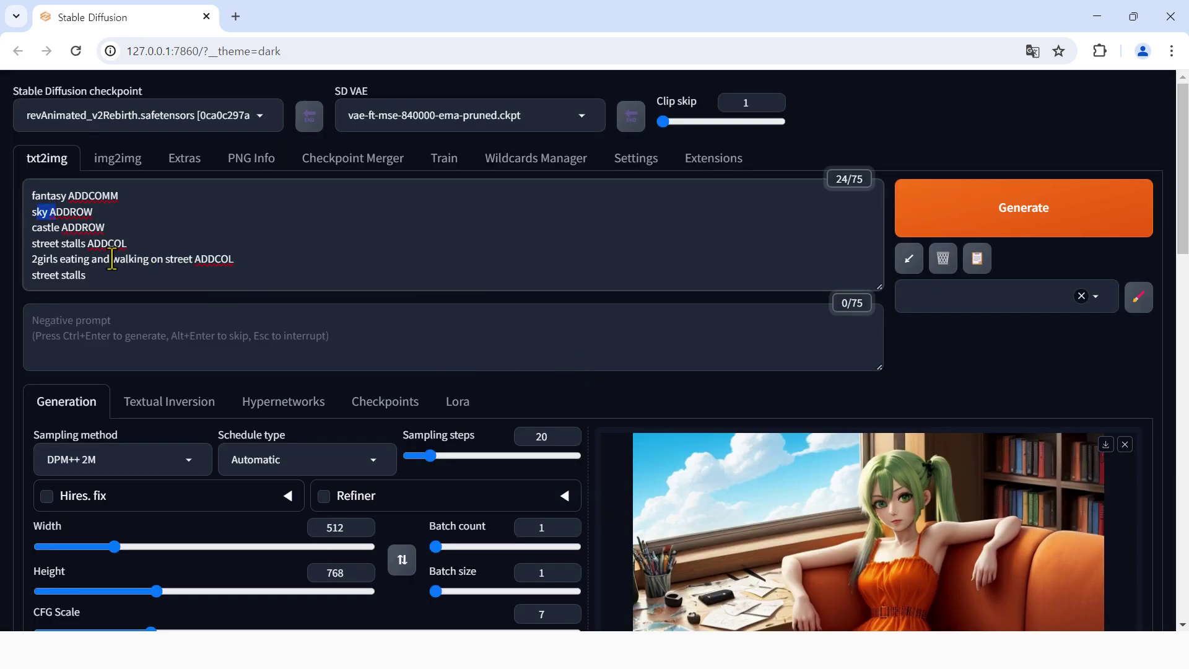
key(alt+Tab)
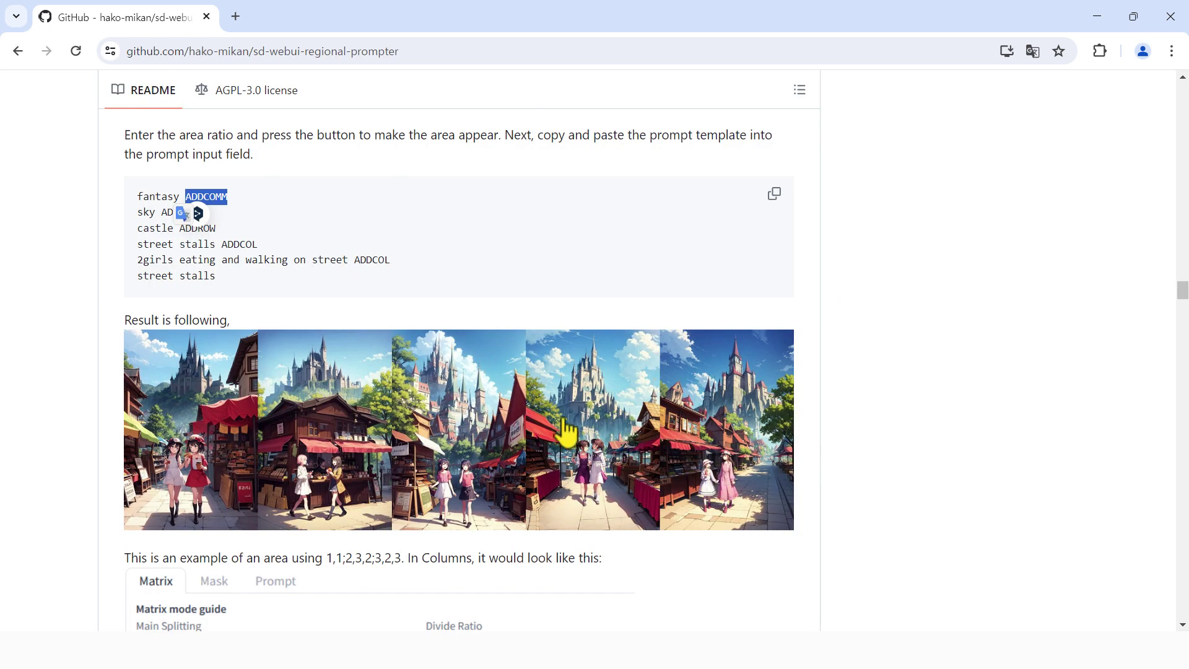
key(alt+Tab)
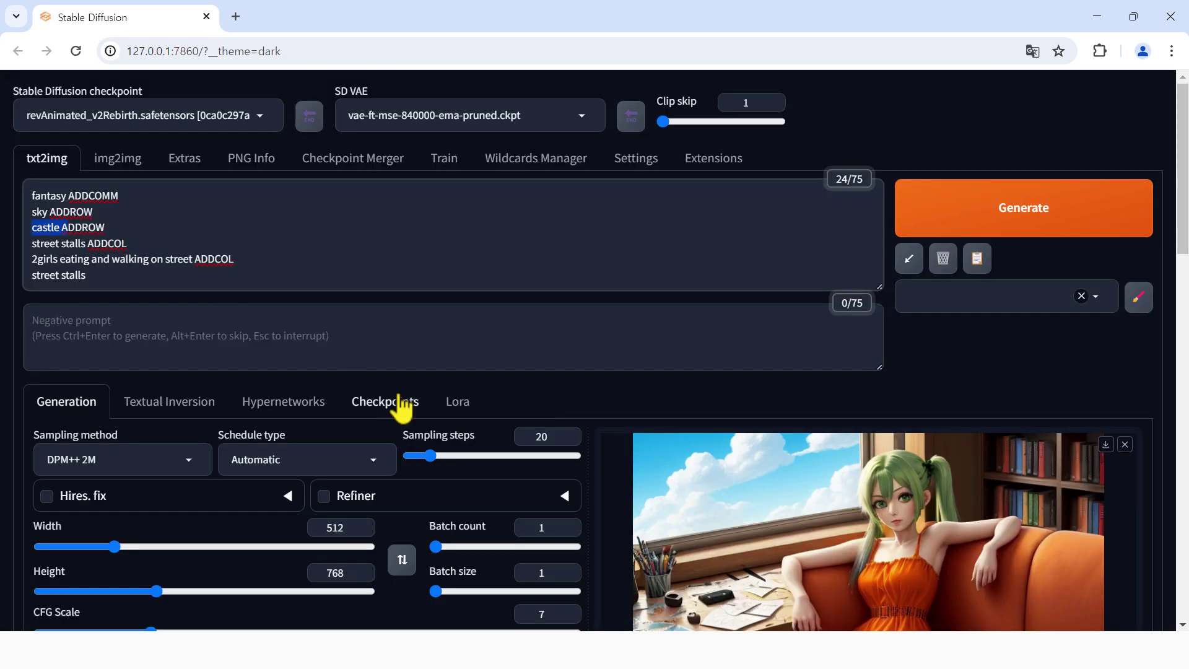
key(alt+Tab)
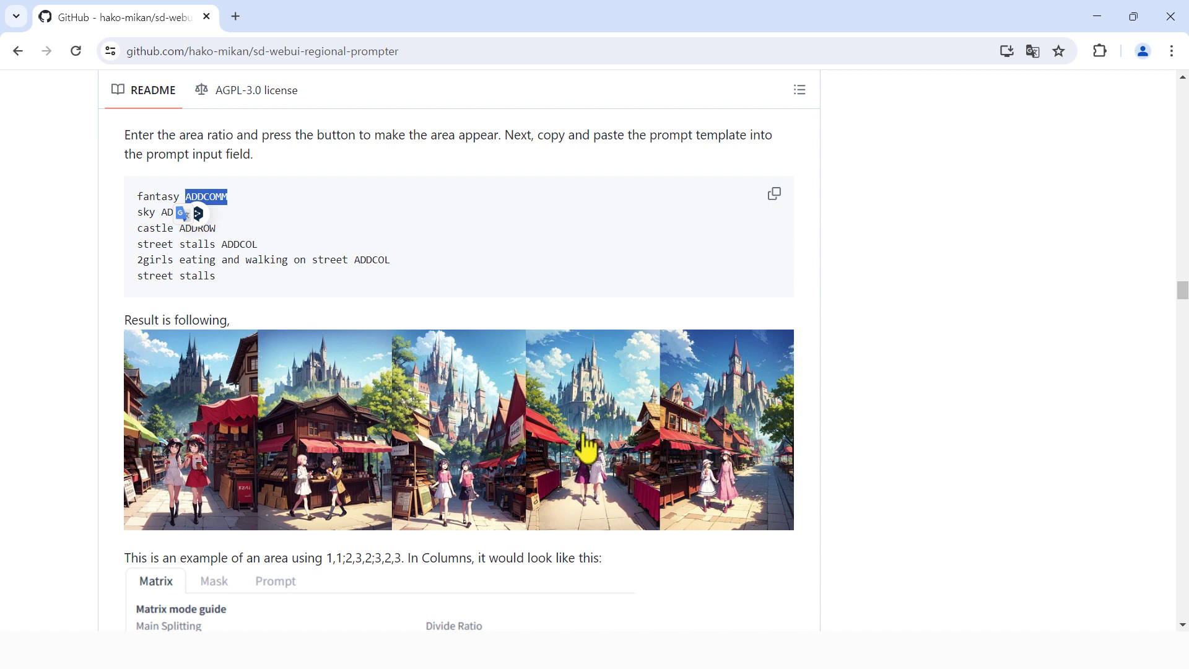
key(alt+Tab)
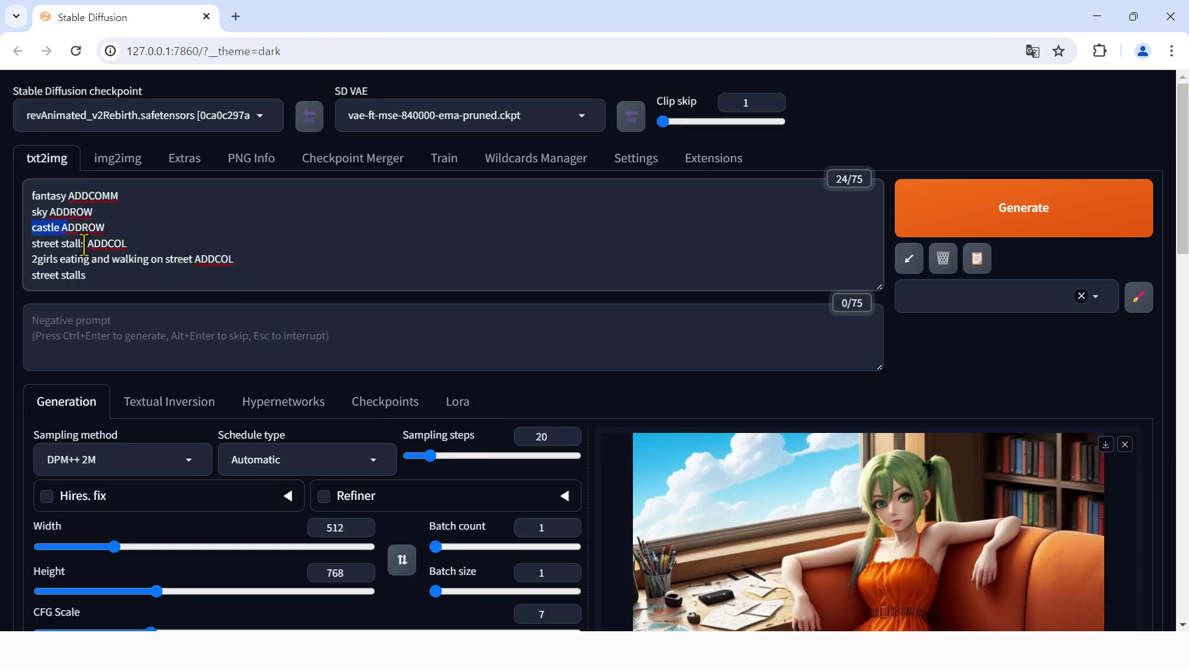
drag(87, 243, 75, 243)
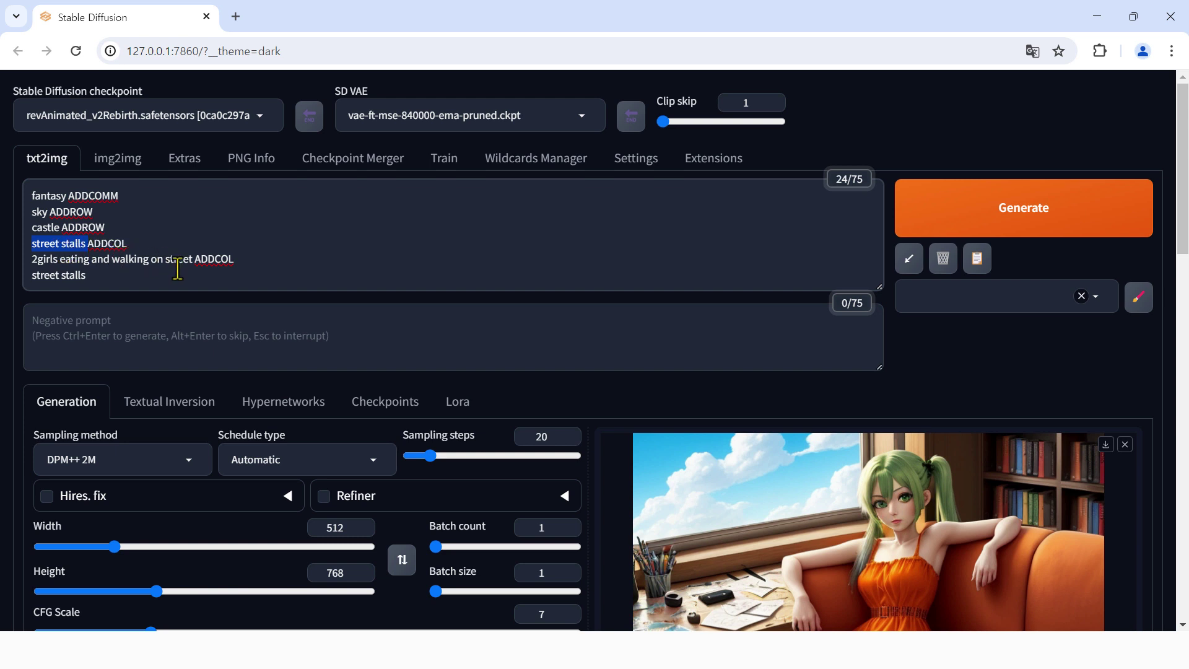
drag(197, 259, 49, 254)
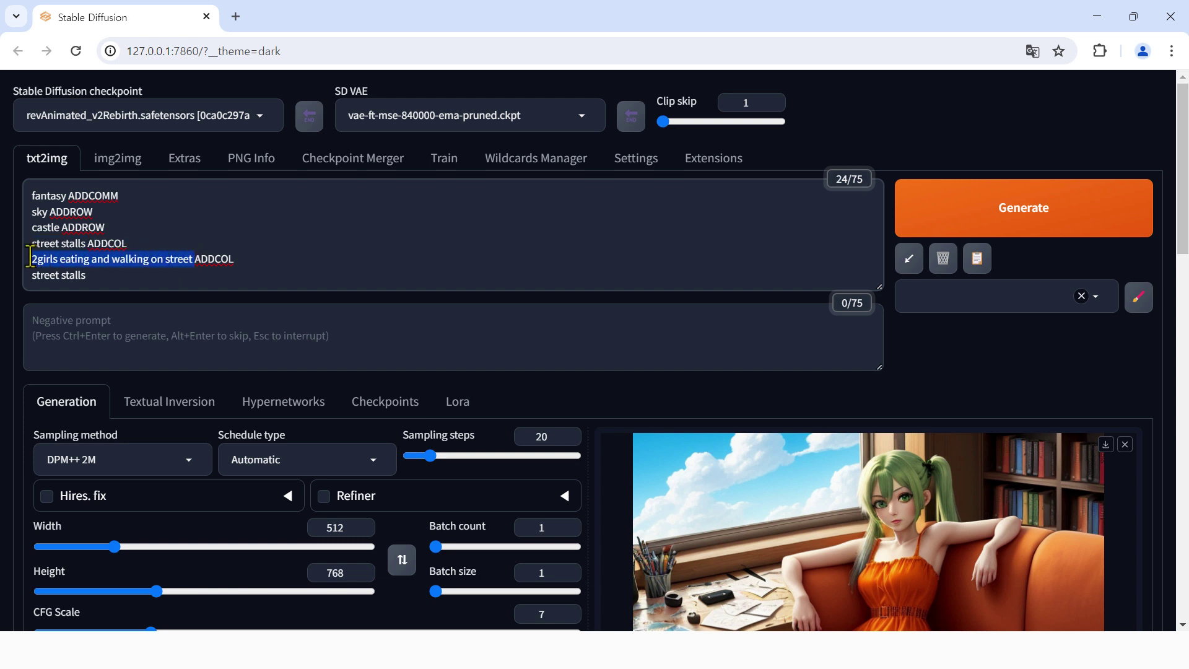
drag(109, 283, 53, 276)
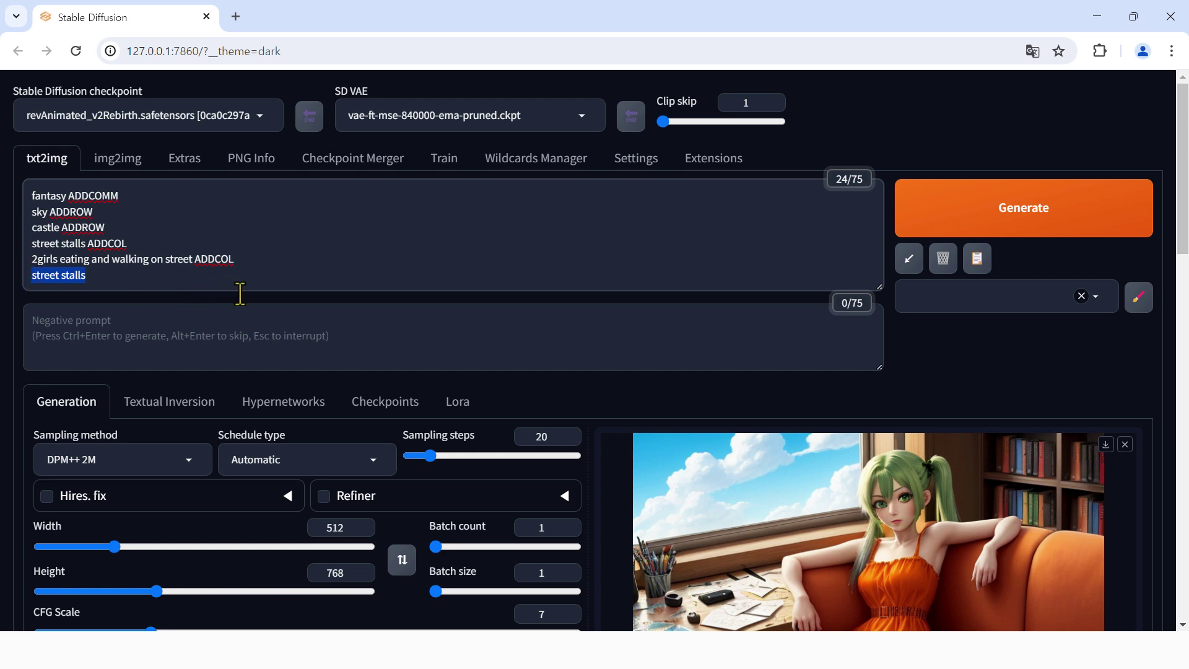
key(alt+Tab)
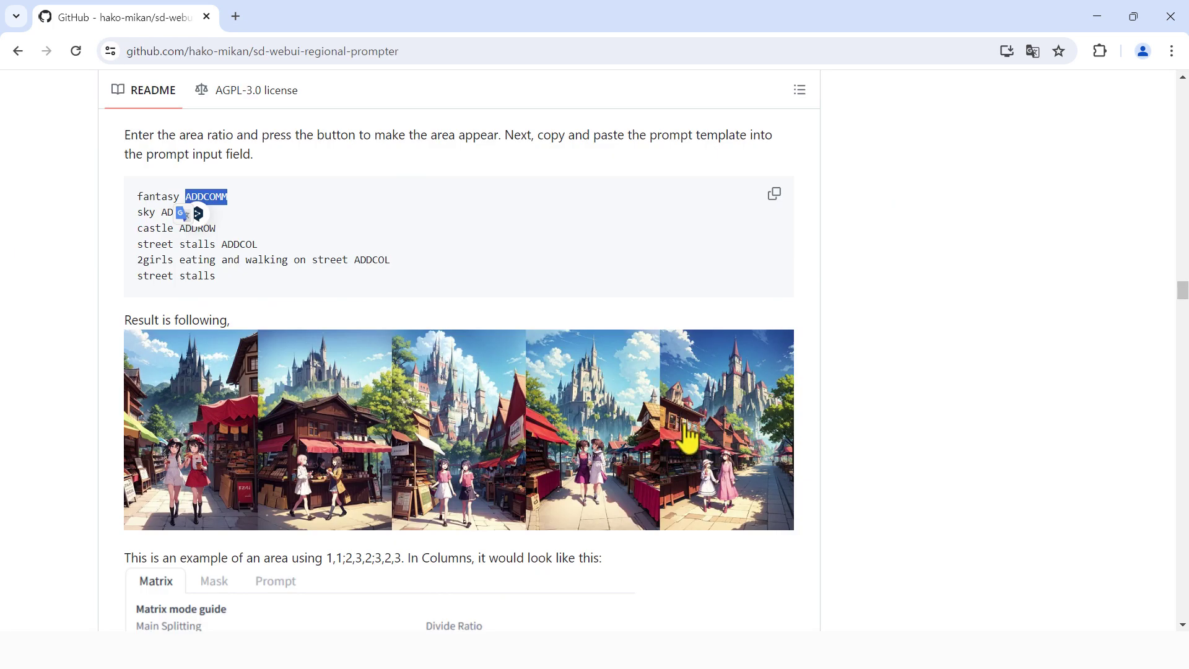
key(alt+Tab)
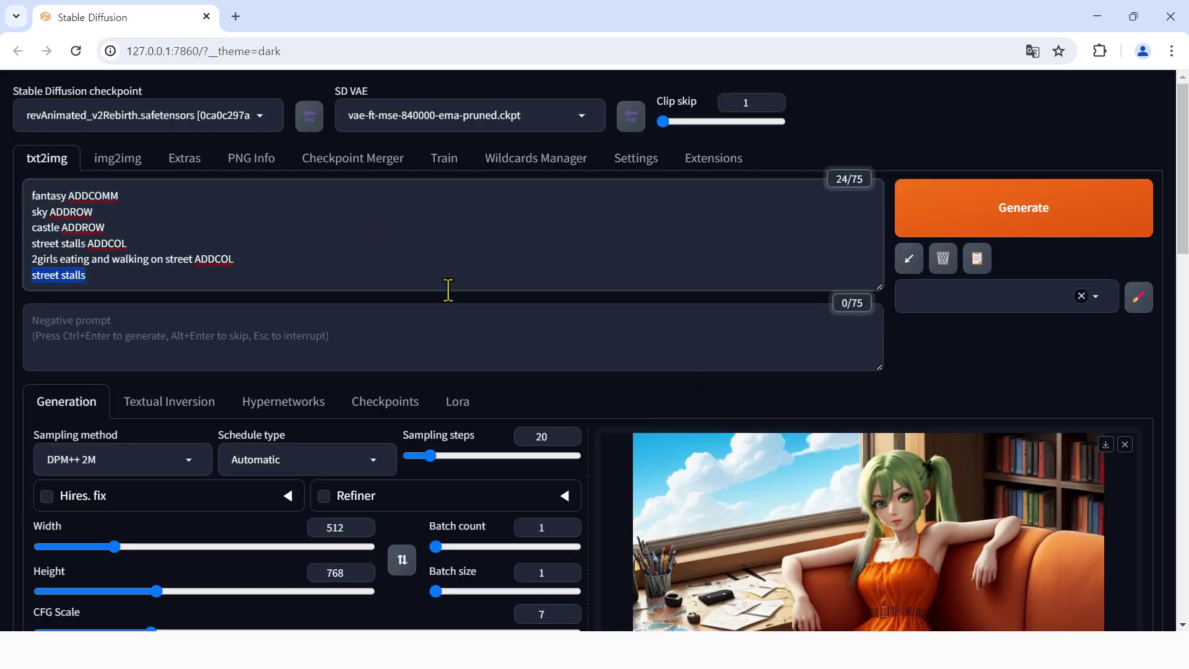
- Generate an image from the fantasy castle and street stalls prompt and view the result
scroll(463, 304, down, 1)
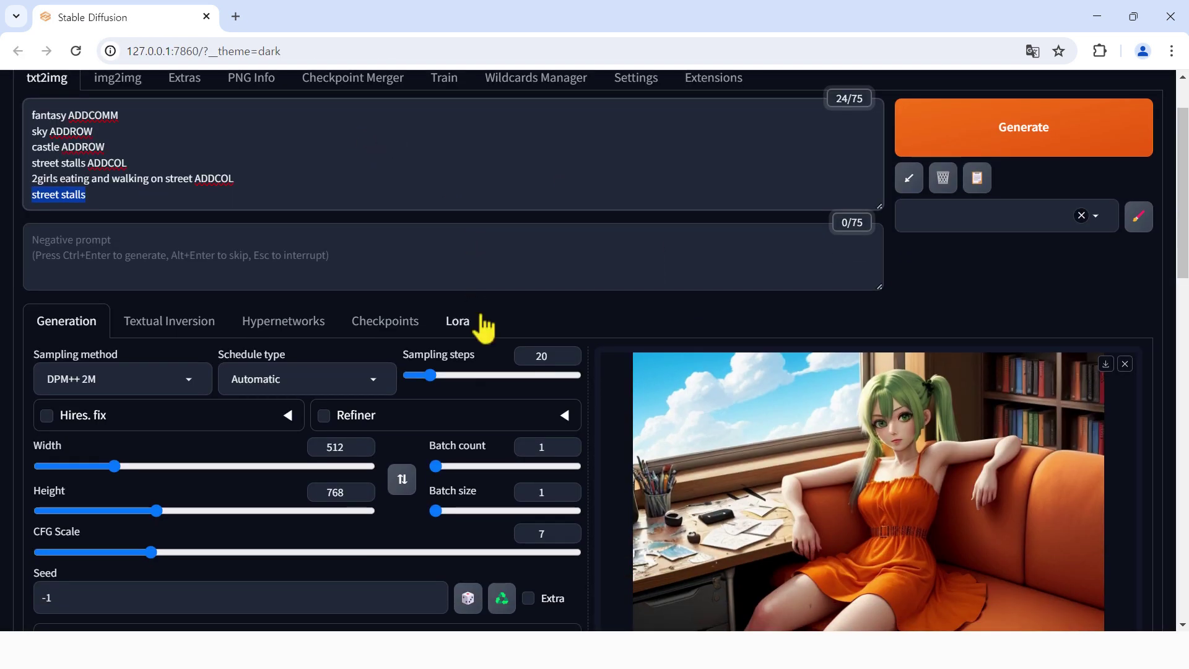
click(1048, 152)
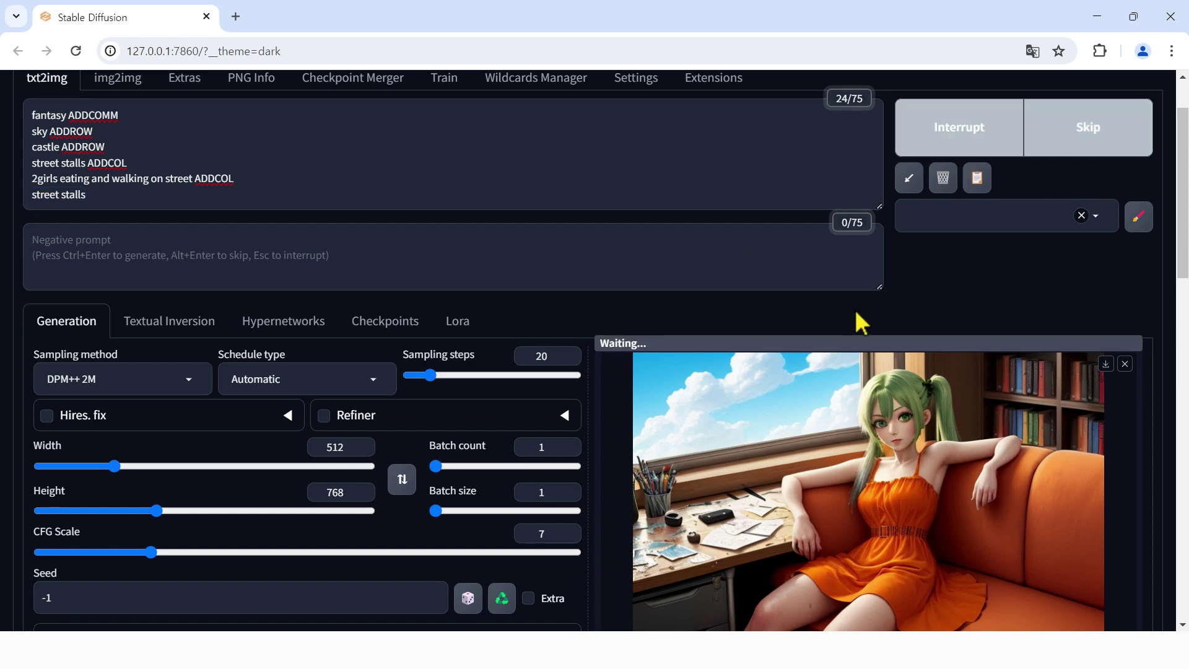
scroll(857, 334, down, 3)
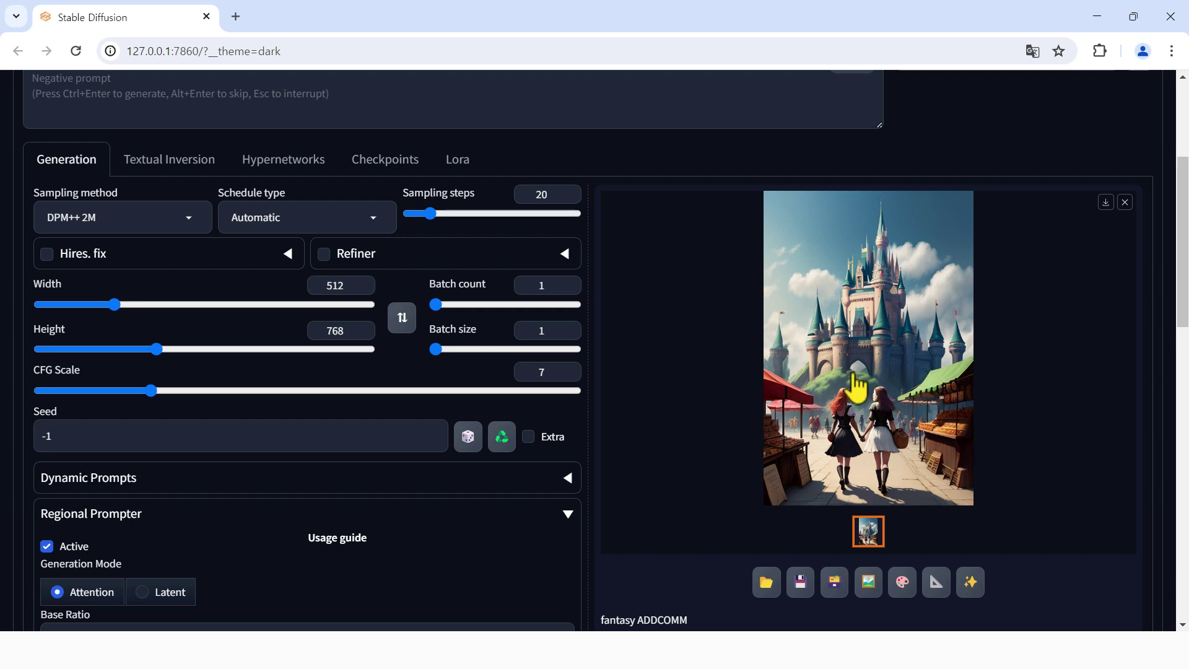
- Generate another image with the same prompt and settings, and inspect its castle, stalls and two girls
scroll(940, 434, up, 4)
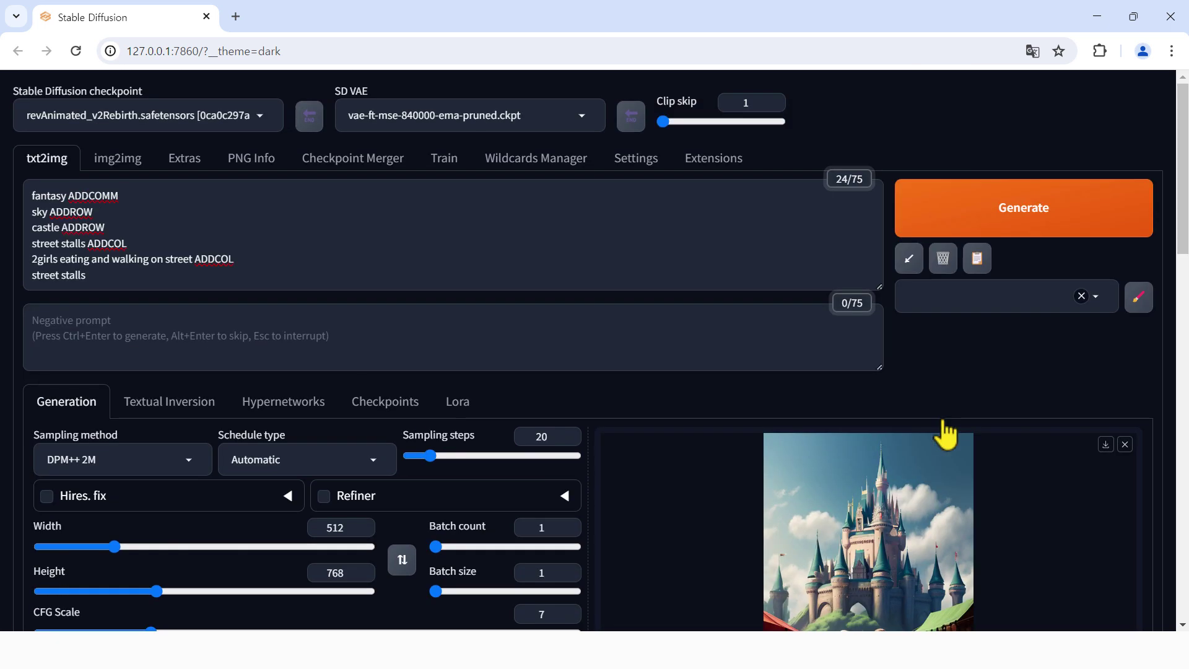
click(1035, 219)
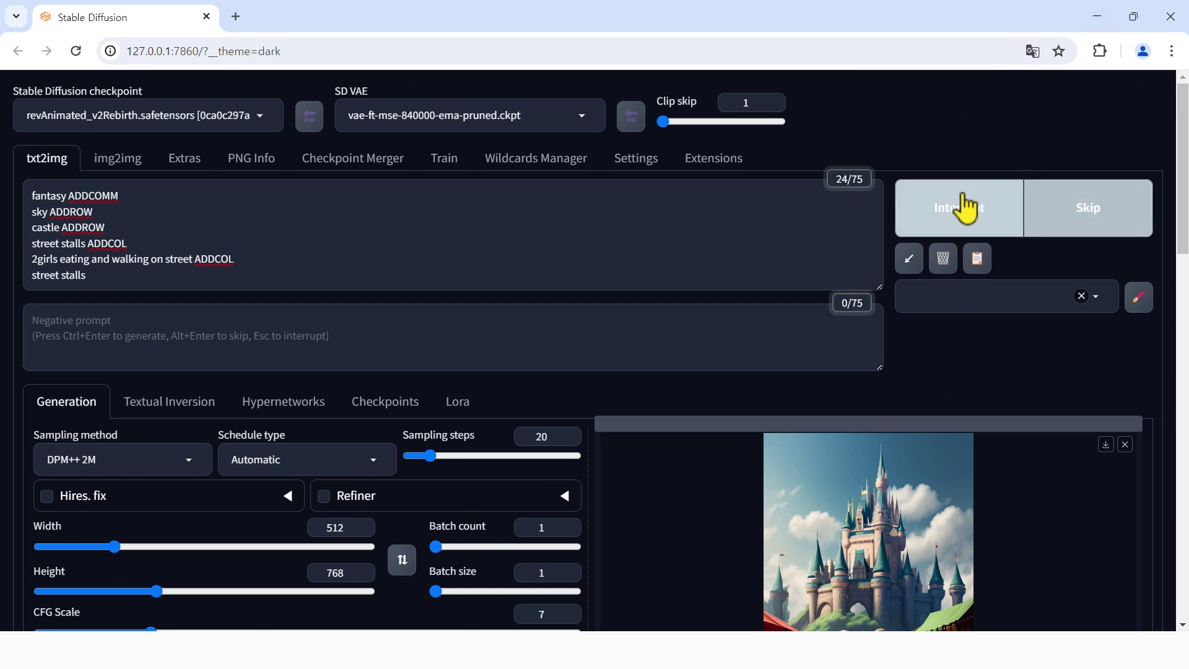
scroll(963, 208, down, 4)
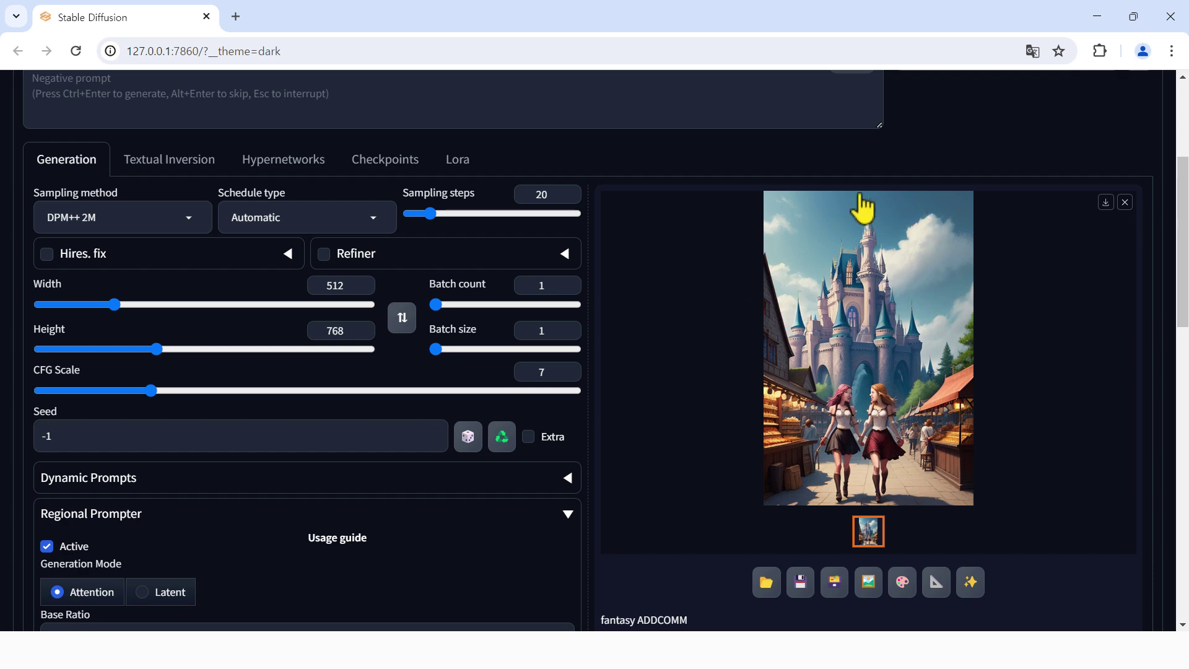
scroll(713, 441, up, 4)
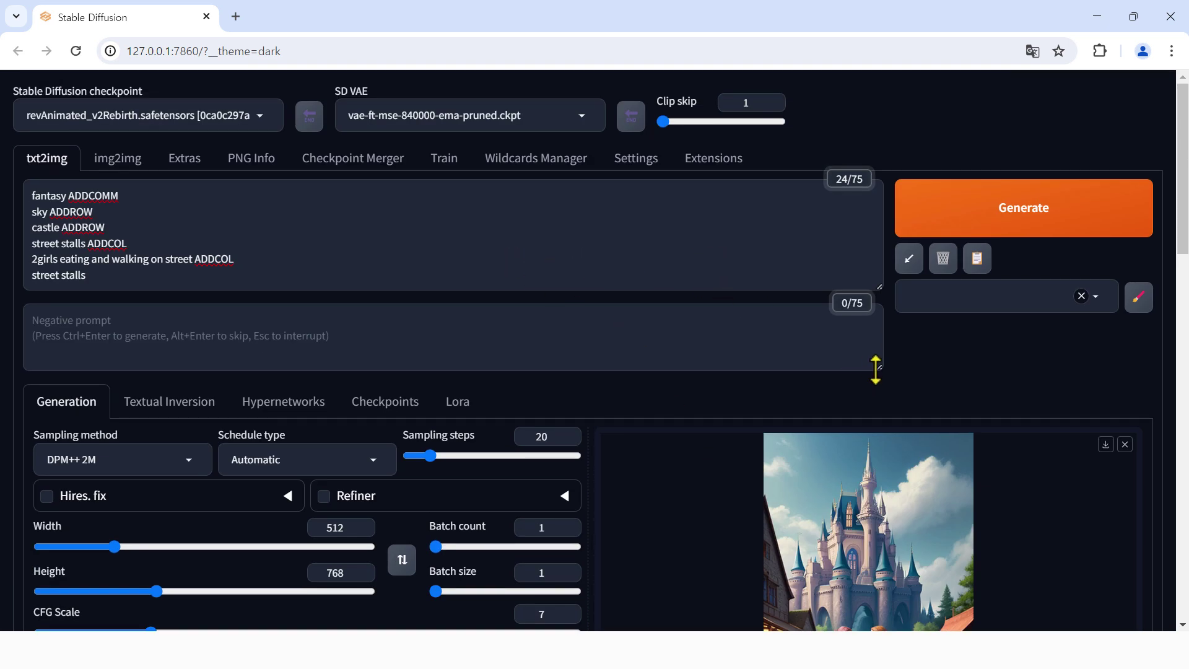
- Extend the common prompt line with a comma after "fantasy" and the quality tag "best quality" before ADDCOMM
click(945, 295)
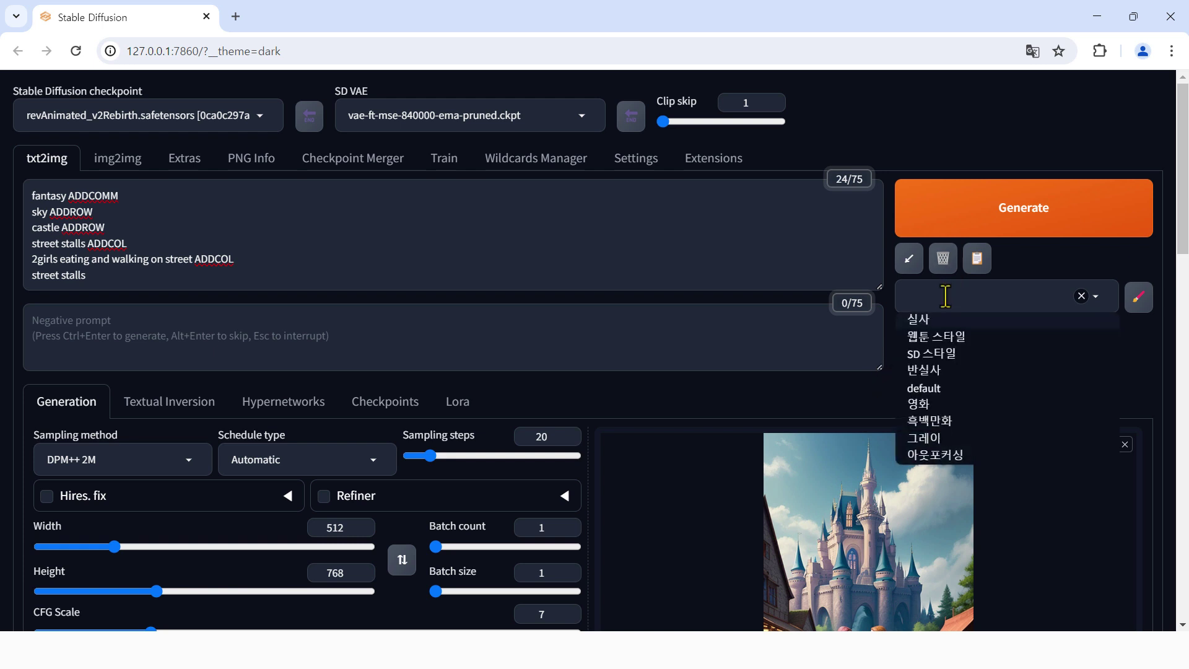
click(726, 269)
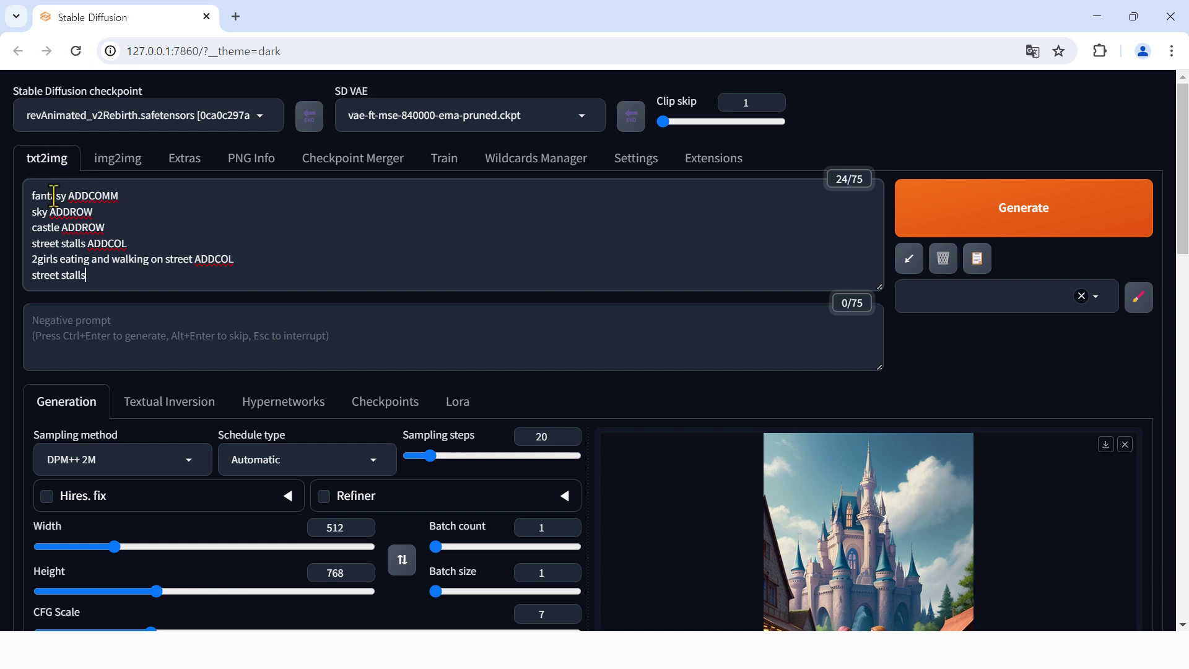
drag(69, 197, 31, 197)
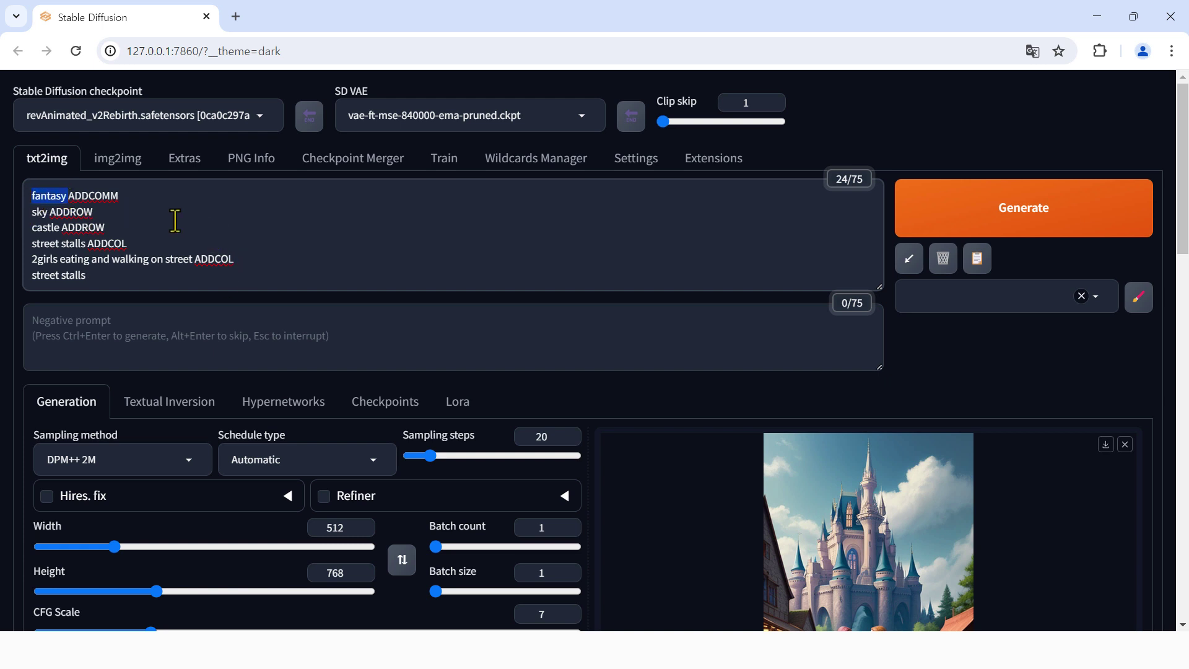
click(69, 196)
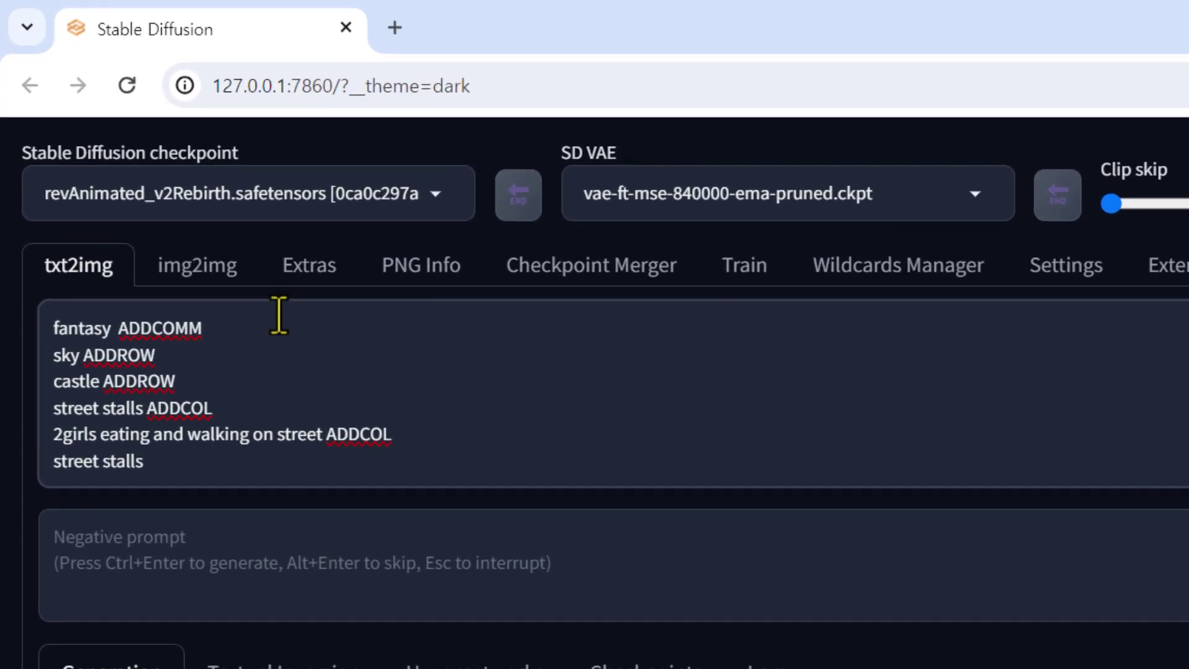
key(Left)
text(,)
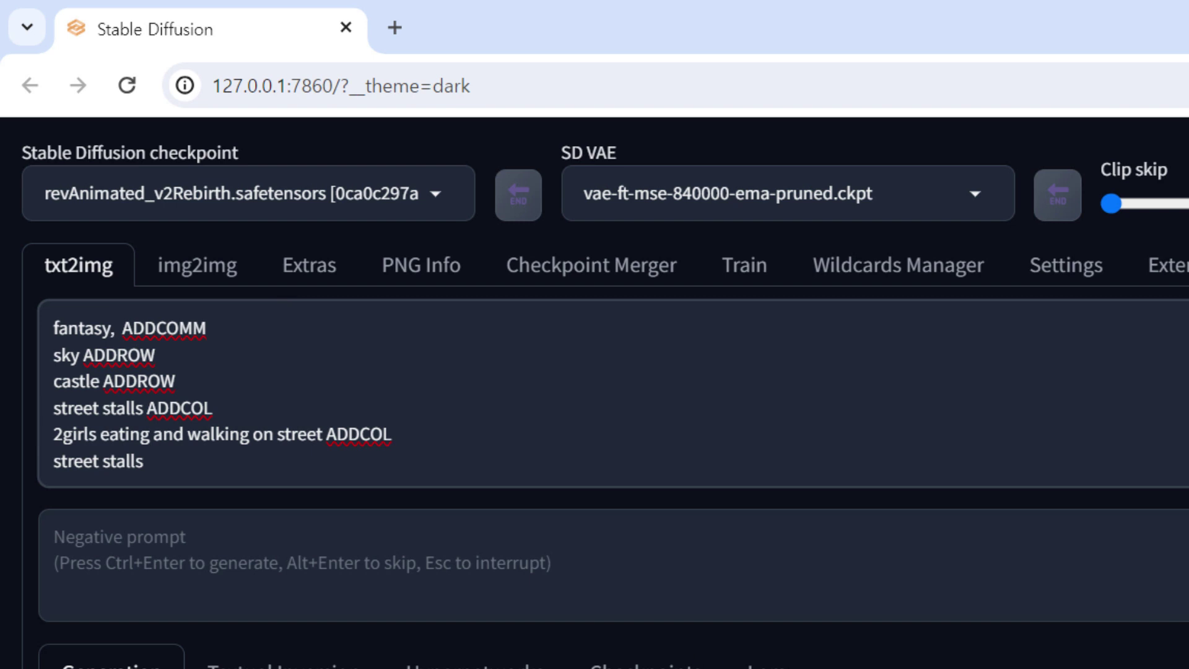
scroll(280, 315, down, 4)
scroll(594, 384, up, 4)
text(bes)
key(Tab)
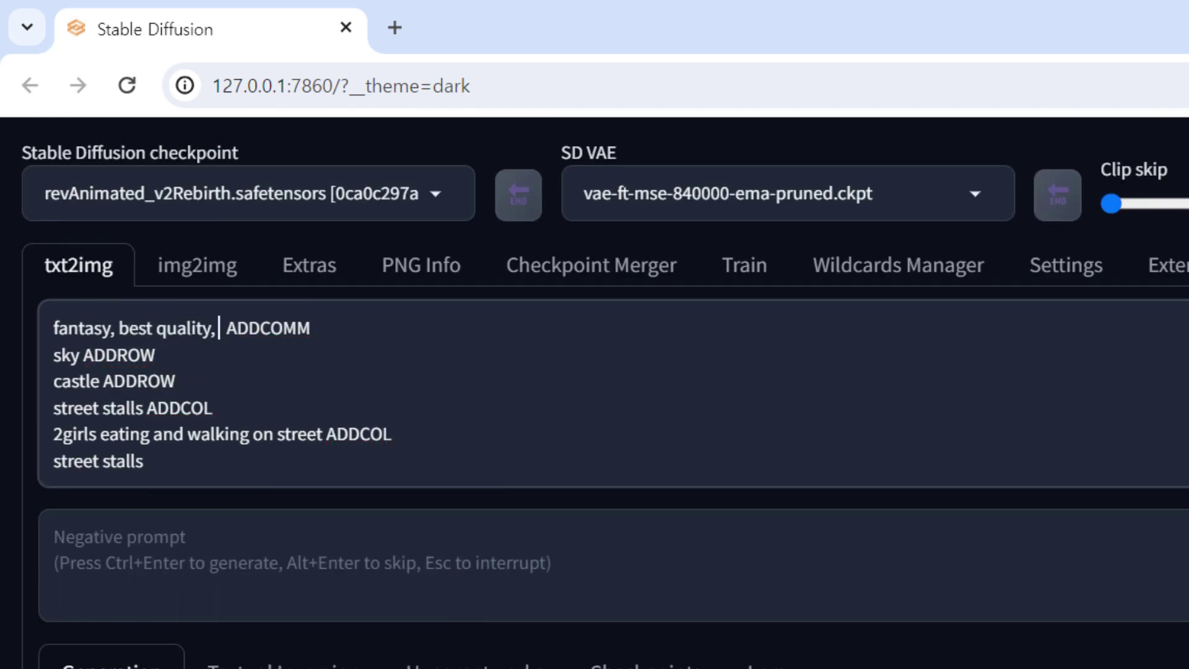
- Add "ultra high quality, 8k" to the common prompt line, after "best quality" and before ADDCOMM
text(ut)
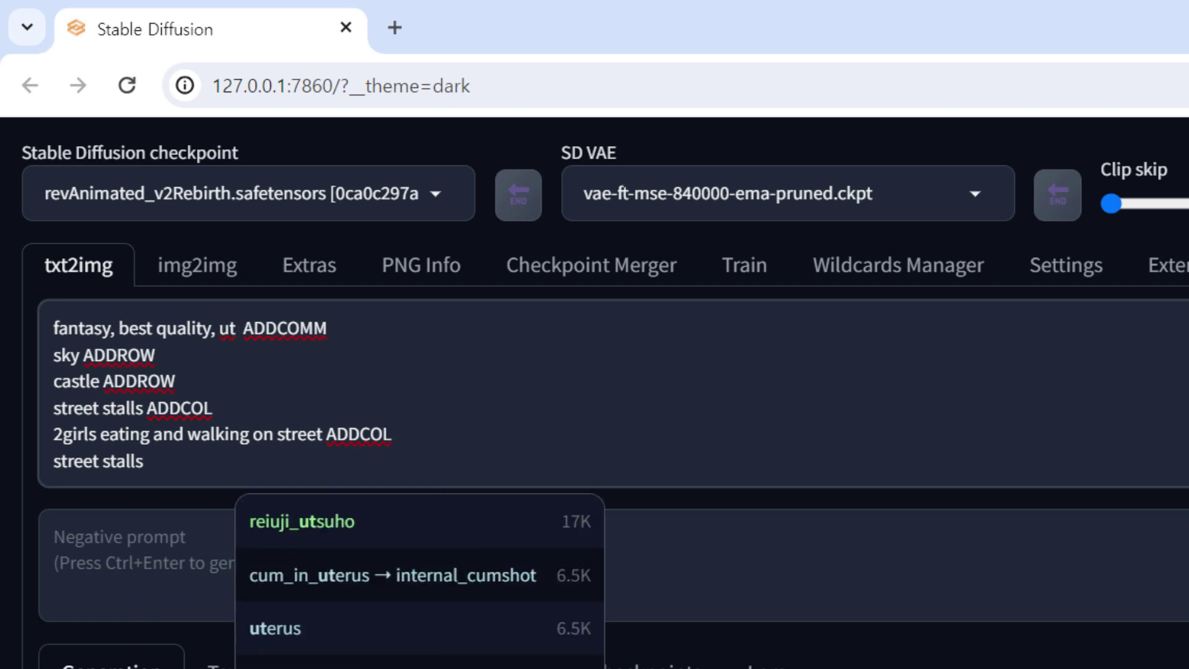
key(BackSpace)
text(ltra)
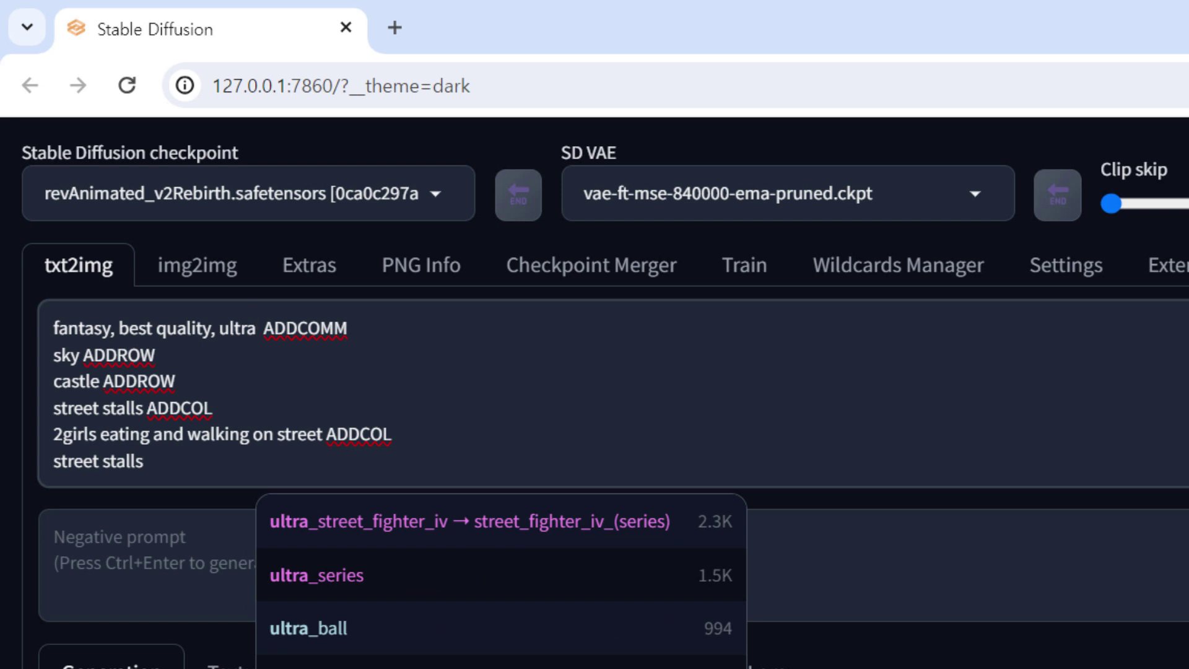
text( qu)
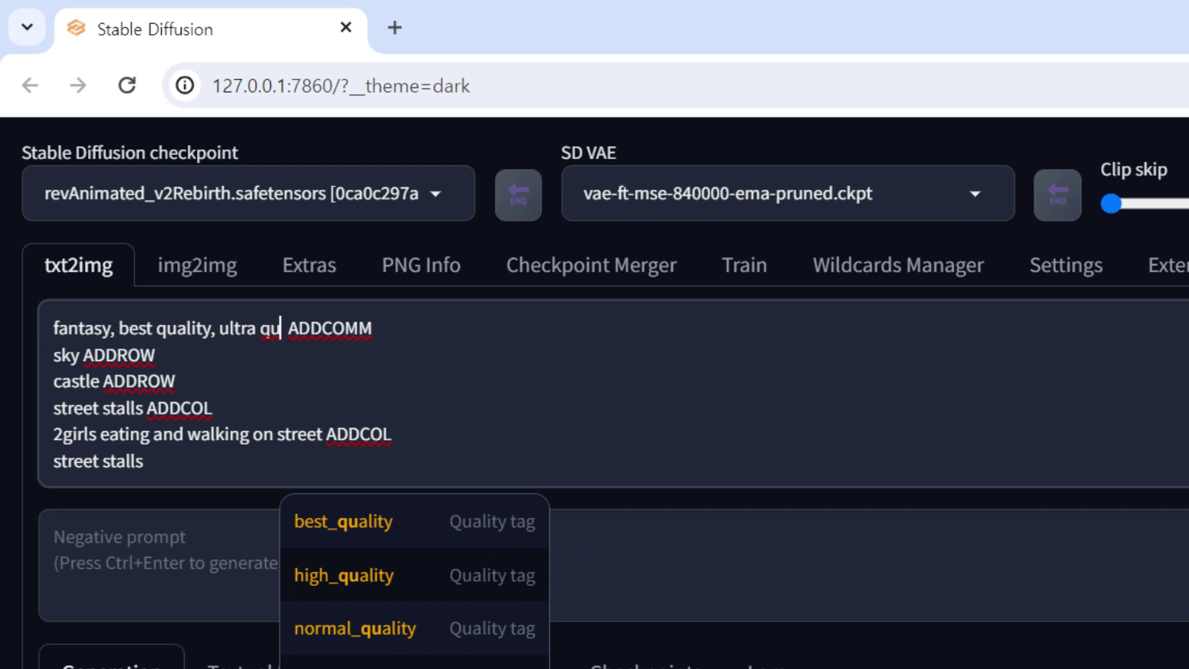
key(Down)
key(Down)
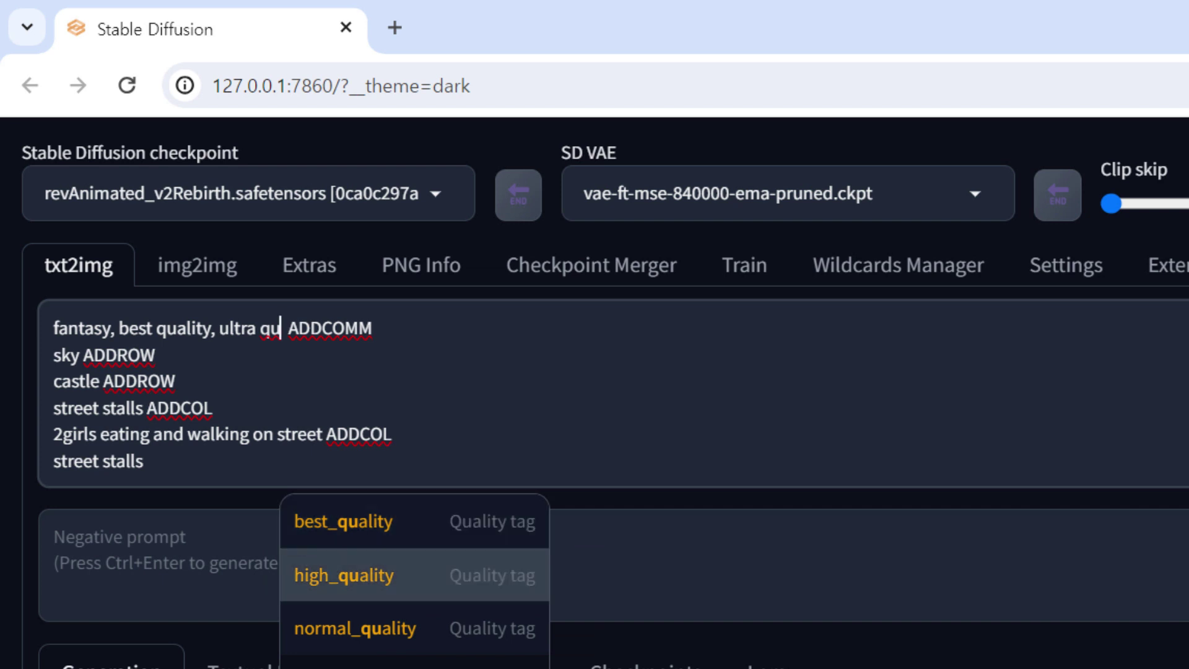
key(Return)
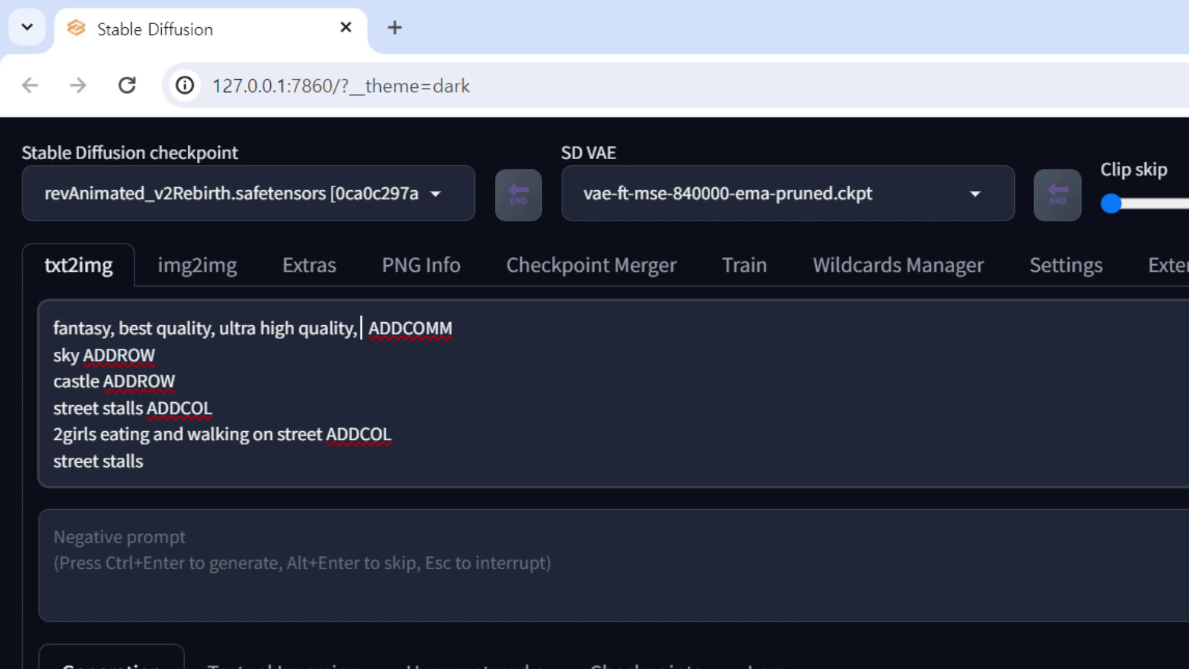
text(4)
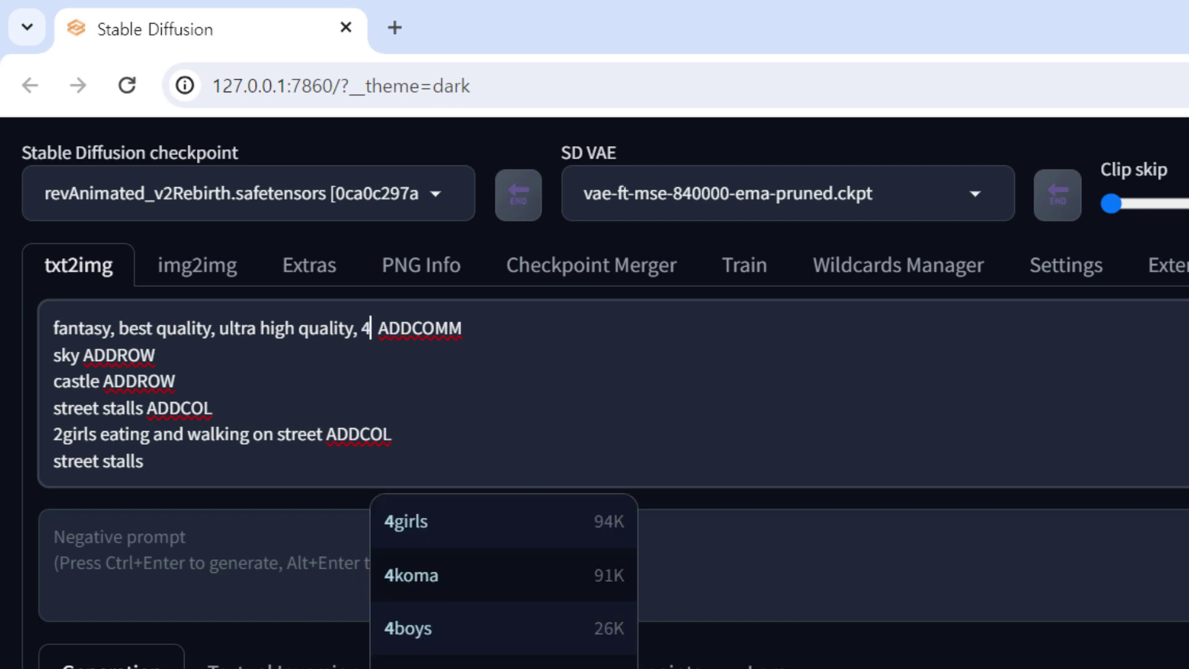
key(BackSpace)
text(8k)
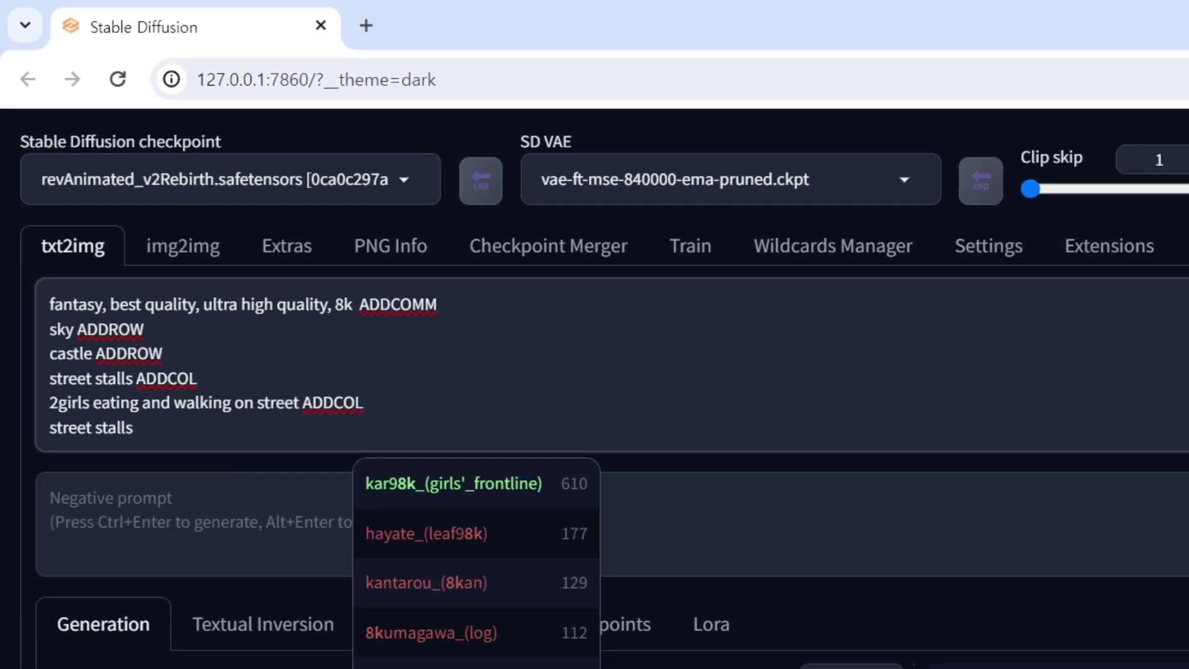
- Generate an image from the prompt with the added quality tags and inspect it at enlarged size
key(ctrl+Return)
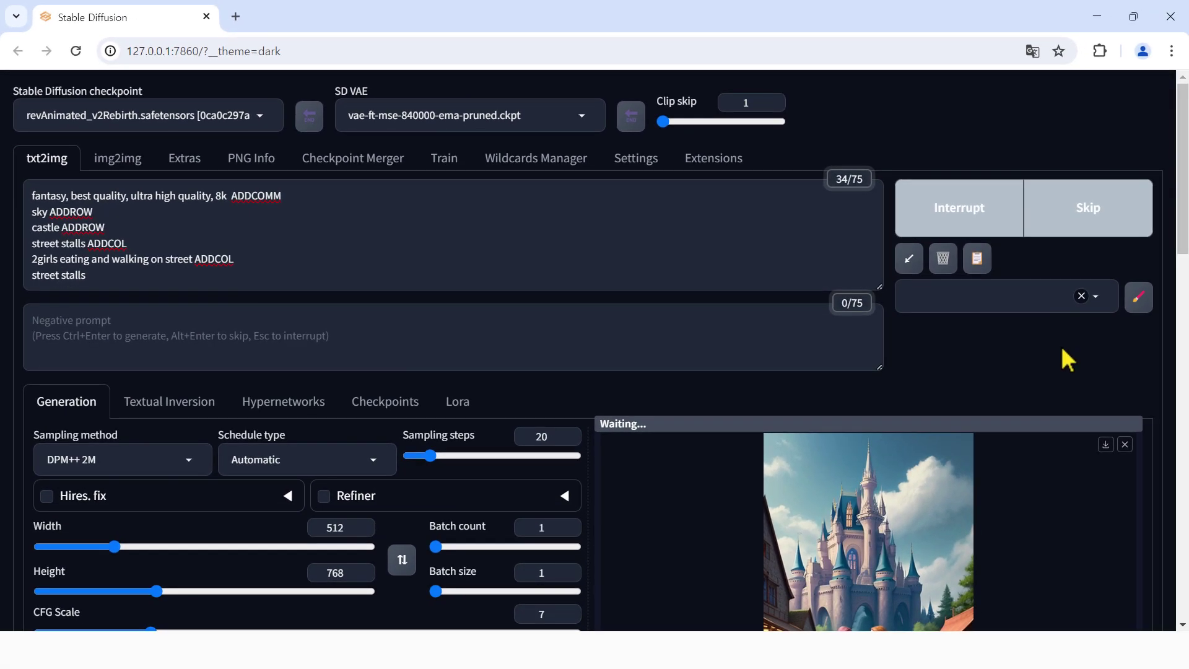
scroll(1047, 350, down, 4)
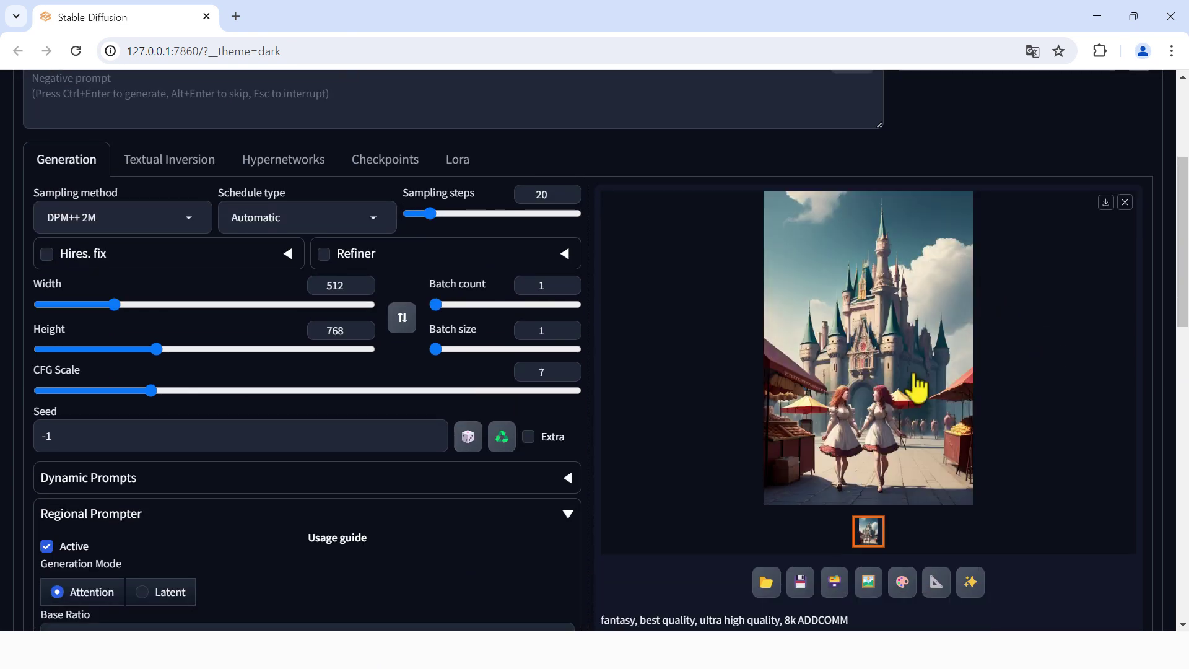
click(876, 440)
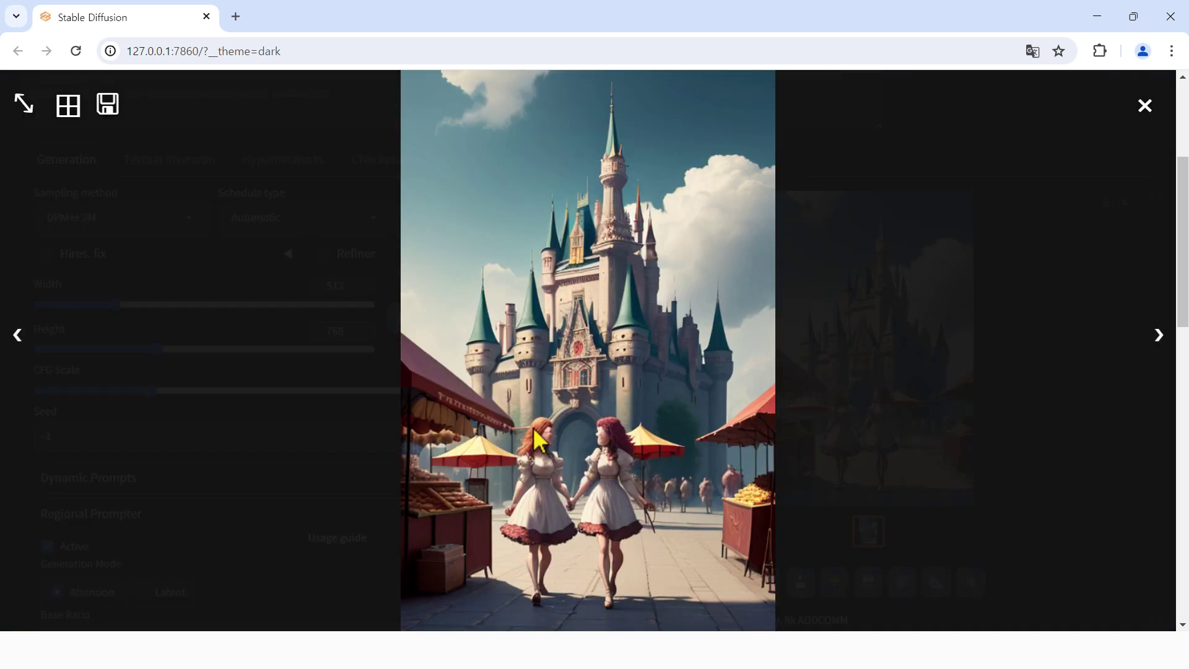
click(1098, 151)
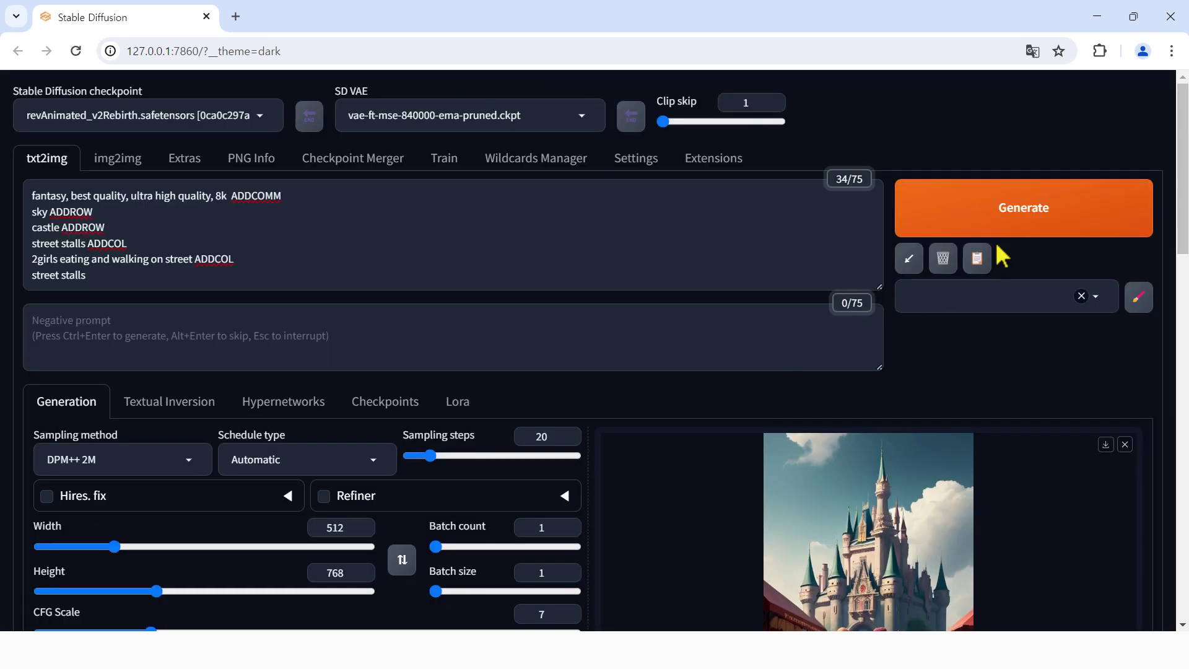
- Generate another image with the quality-tagged prompt on the revAnimated_v2Rebirth checkpoint and check the result
click(1039, 213)
scroll(960, 292, down, 4)
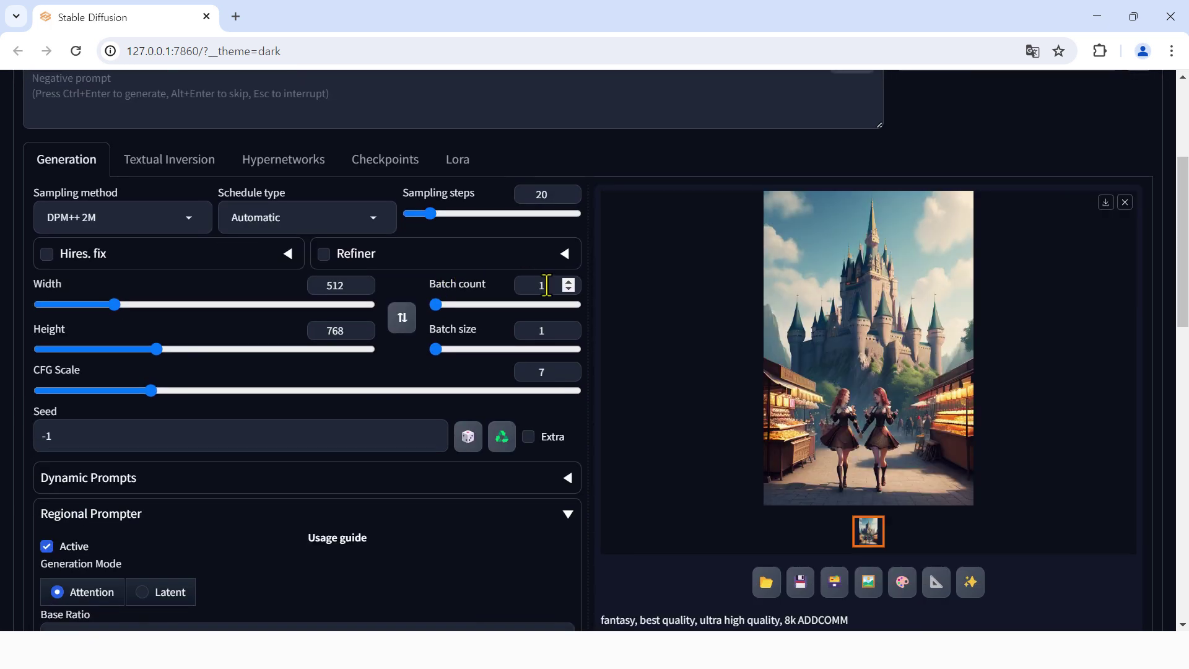
scroll(545, 291, up, 4)
- Switch the checkpoint to dreamshaper_8.safetensors, generate an image from the same prompt and view the result
click(242, 117)
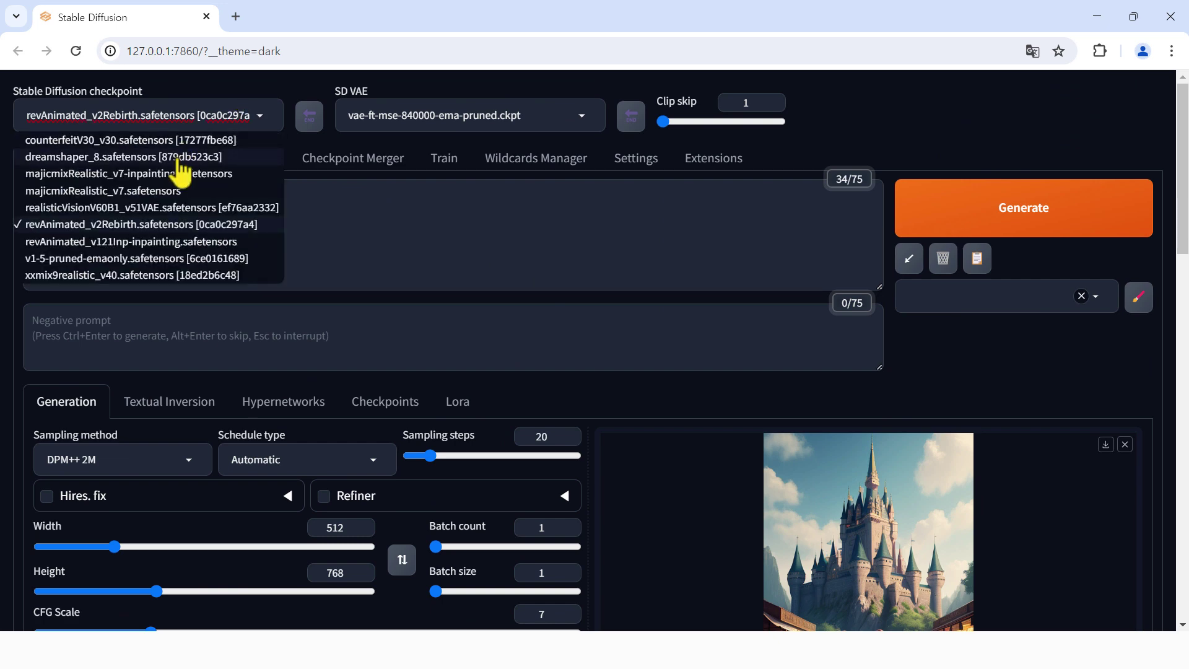
click(180, 159)
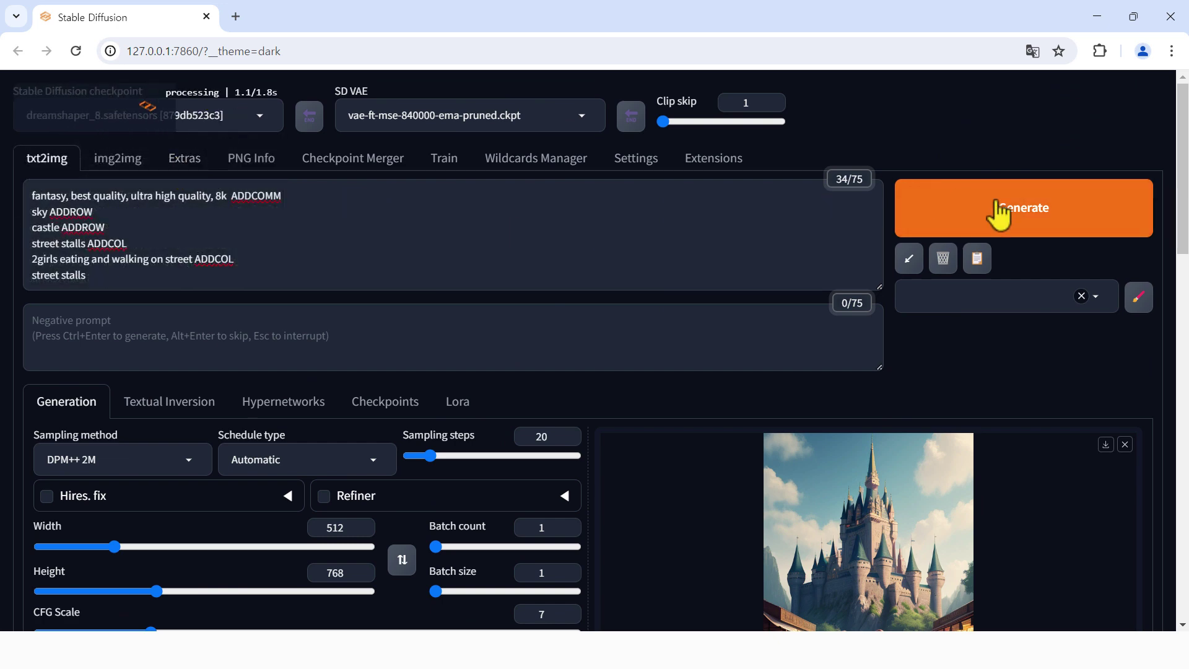
click(997, 212)
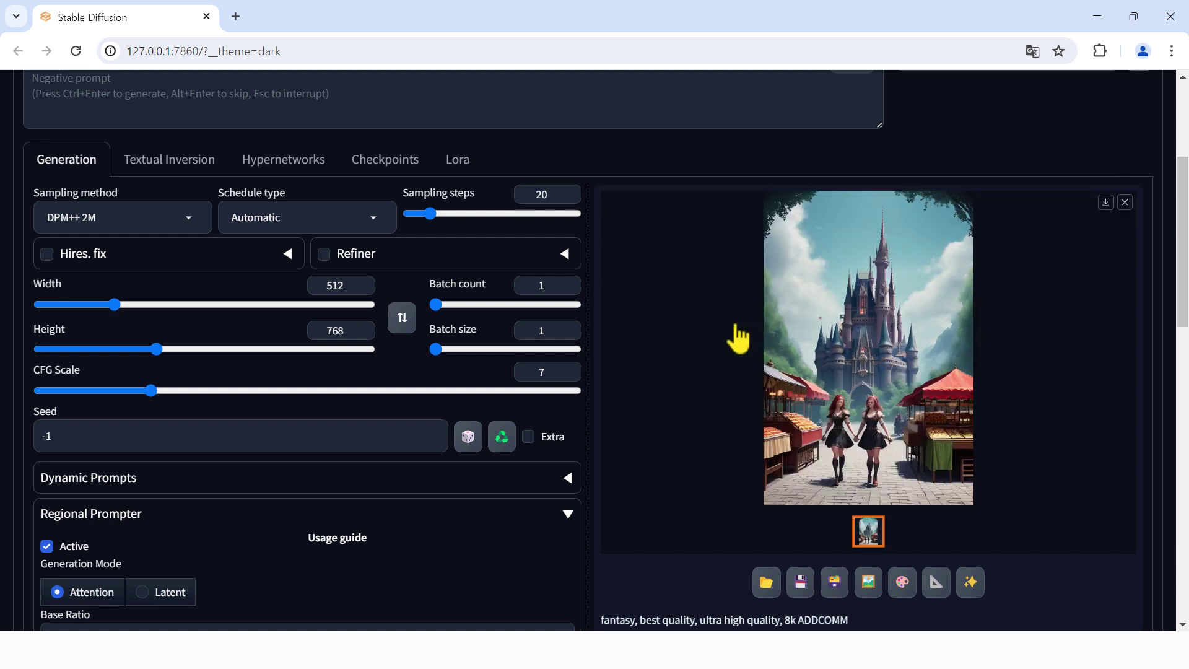
scroll(738, 337, up, 4)
scroll(990, 294, down, 4)
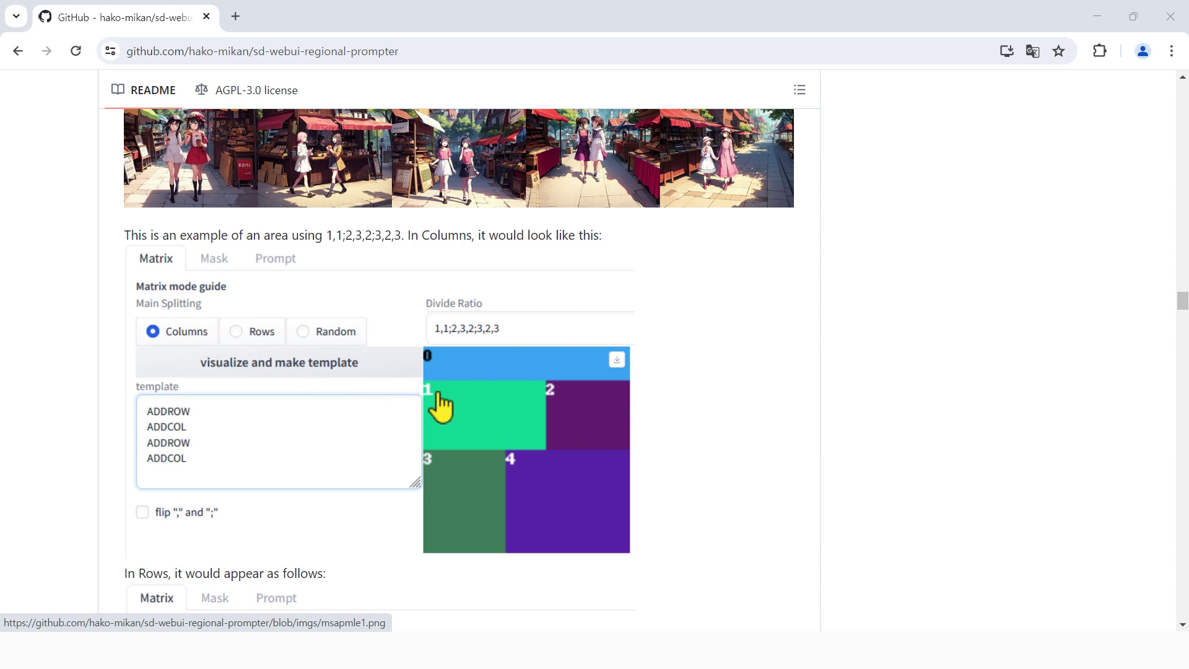
- In the Regional Prompter README on GitHub, compare the 1,1;2,3,2;3,2,3 divide ratio examples for Columns, Rows and Rows with flip
scroll(749, 422, down, 4)
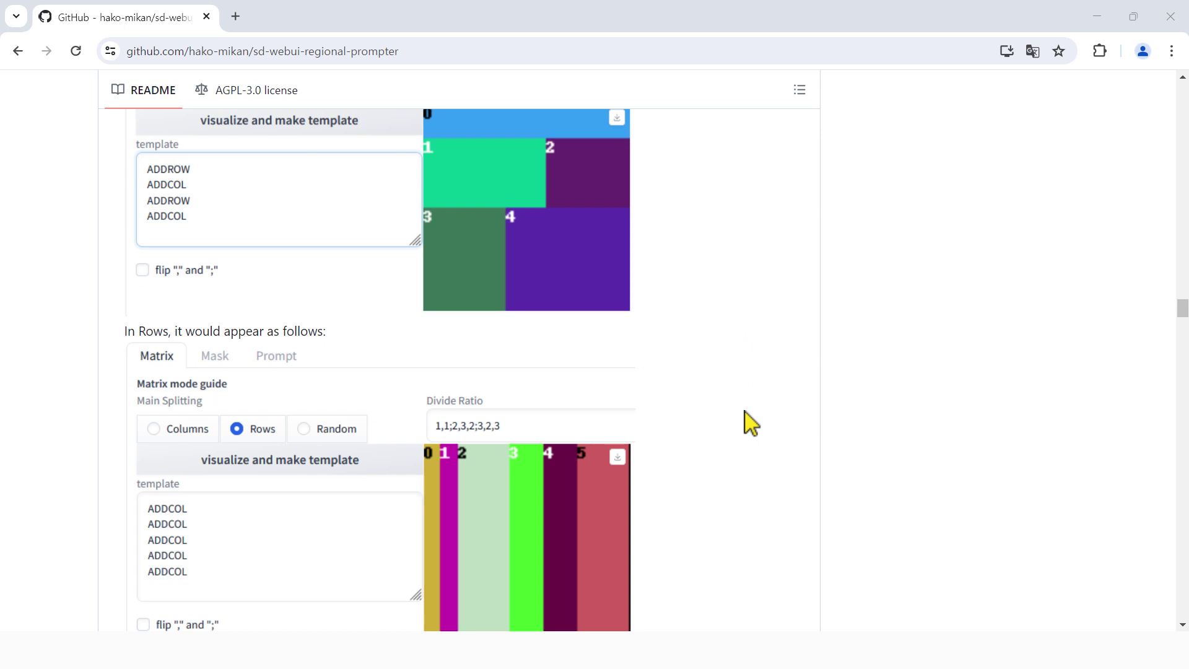
scroll(751, 422, down, 1)
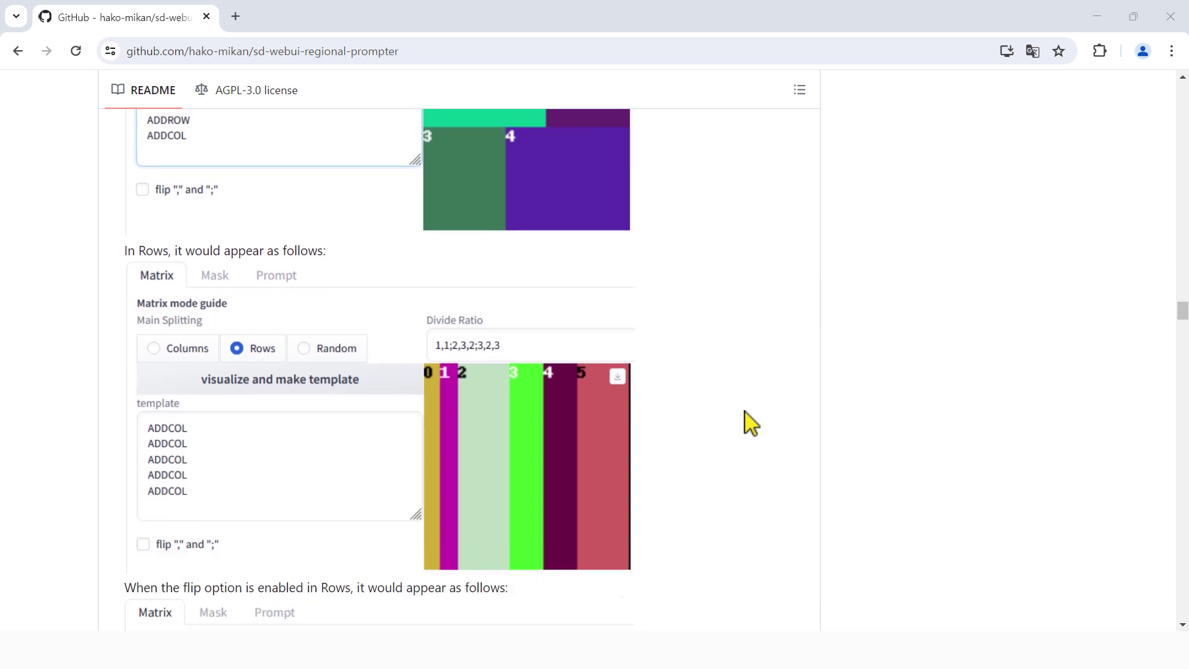
scroll(750, 423, down, 2)
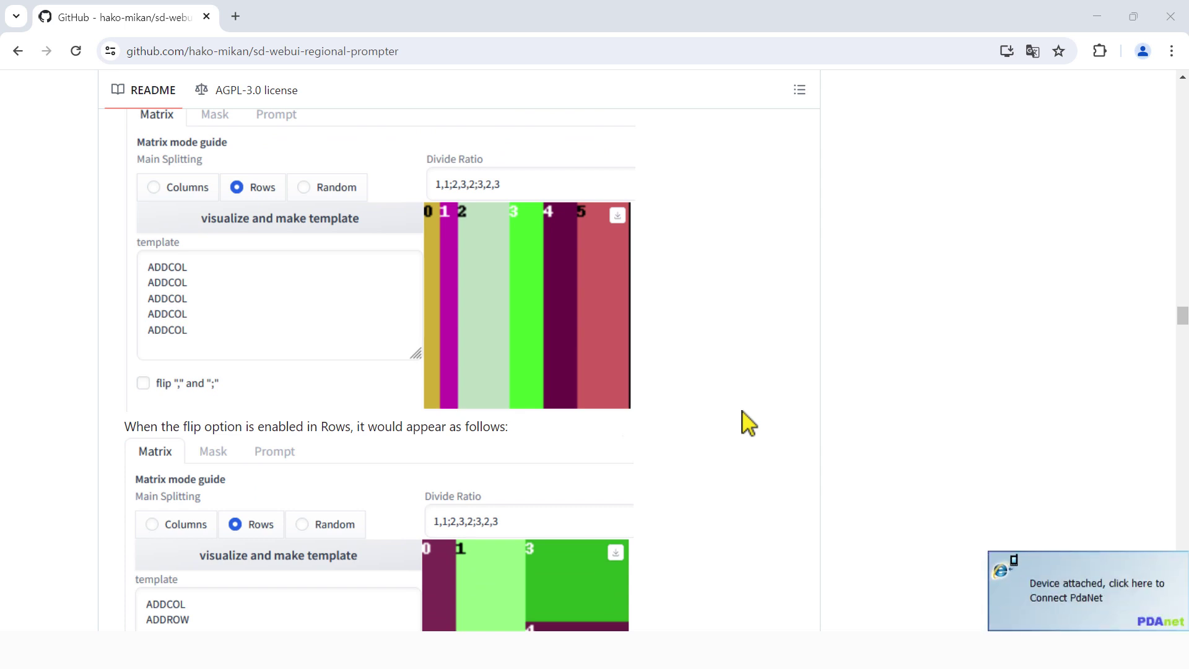
scroll(712, 414, down, 5)
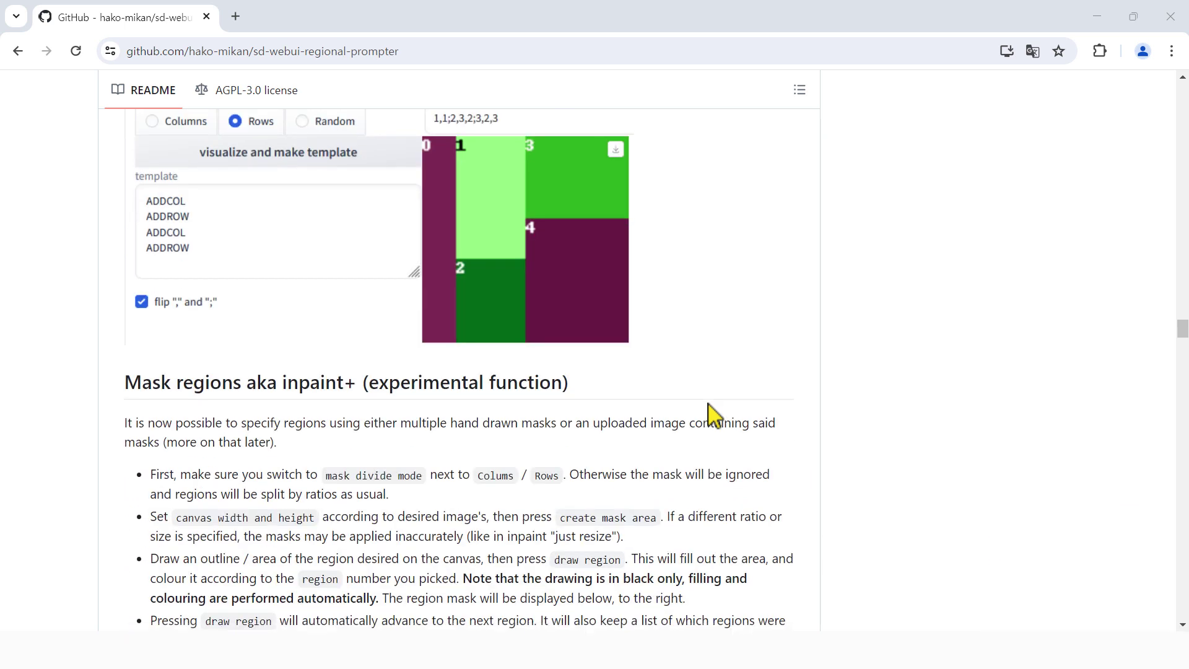
- Skim the README's sections on mask regions (inpaint+) and region specification by prompt, through to the How to use syntax
scroll(712, 415, down, 2)
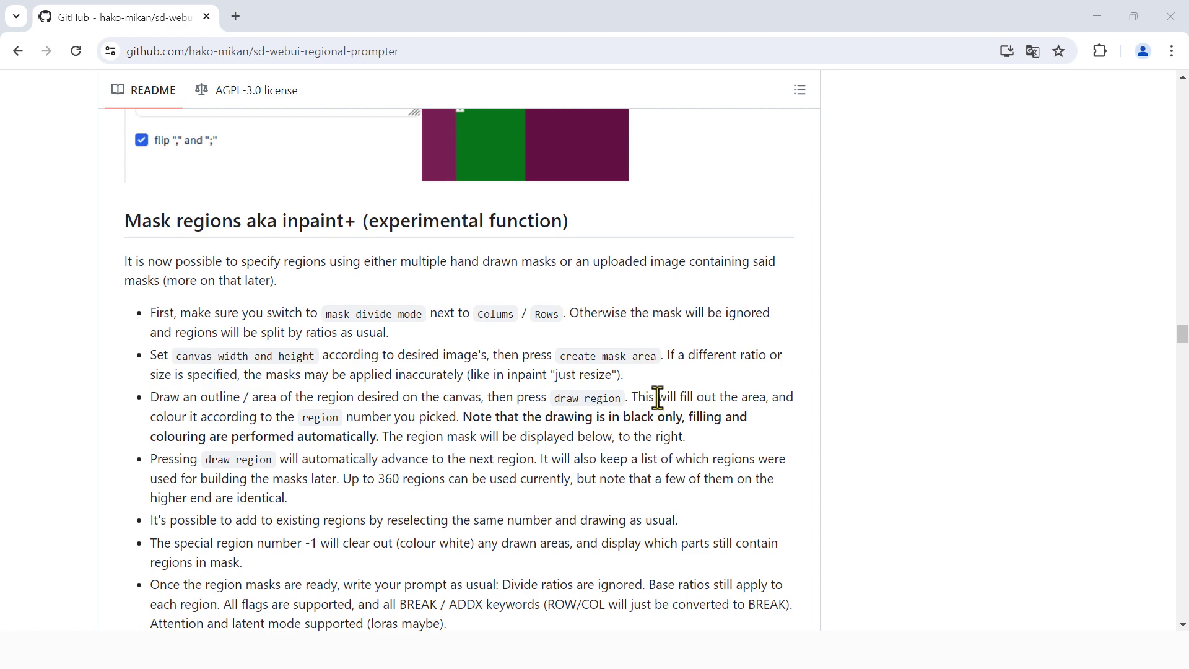
scroll(658, 398, down, 2)
scroll(657, 398, down, 6)
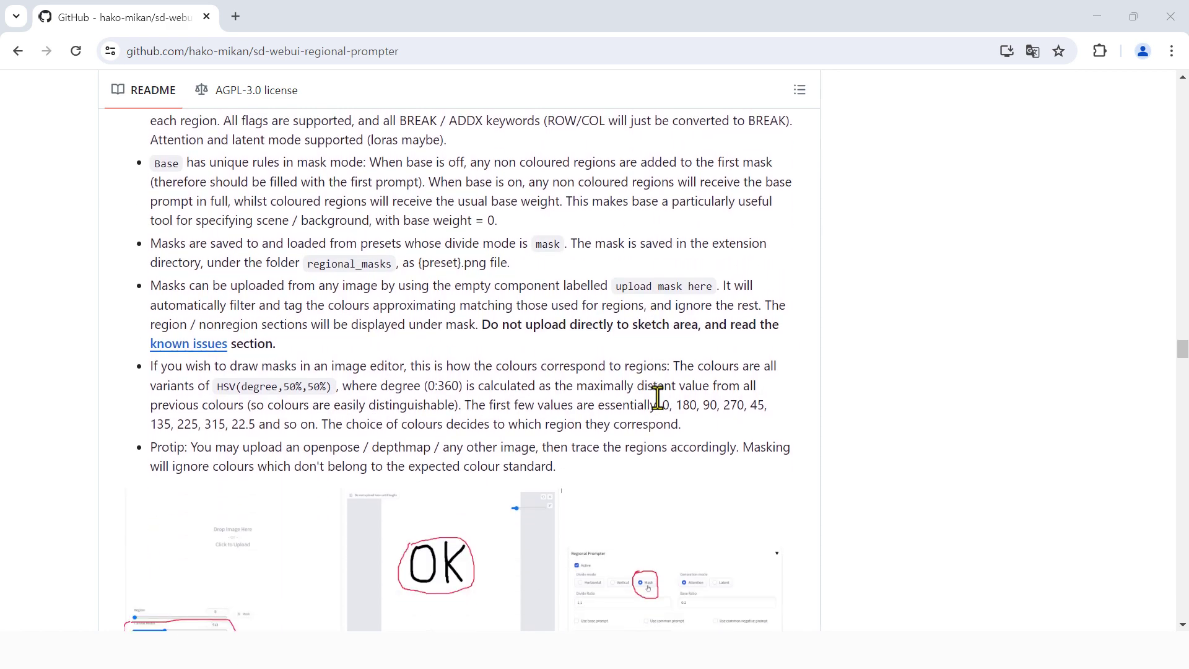
scroll(657, 398, down, 9)
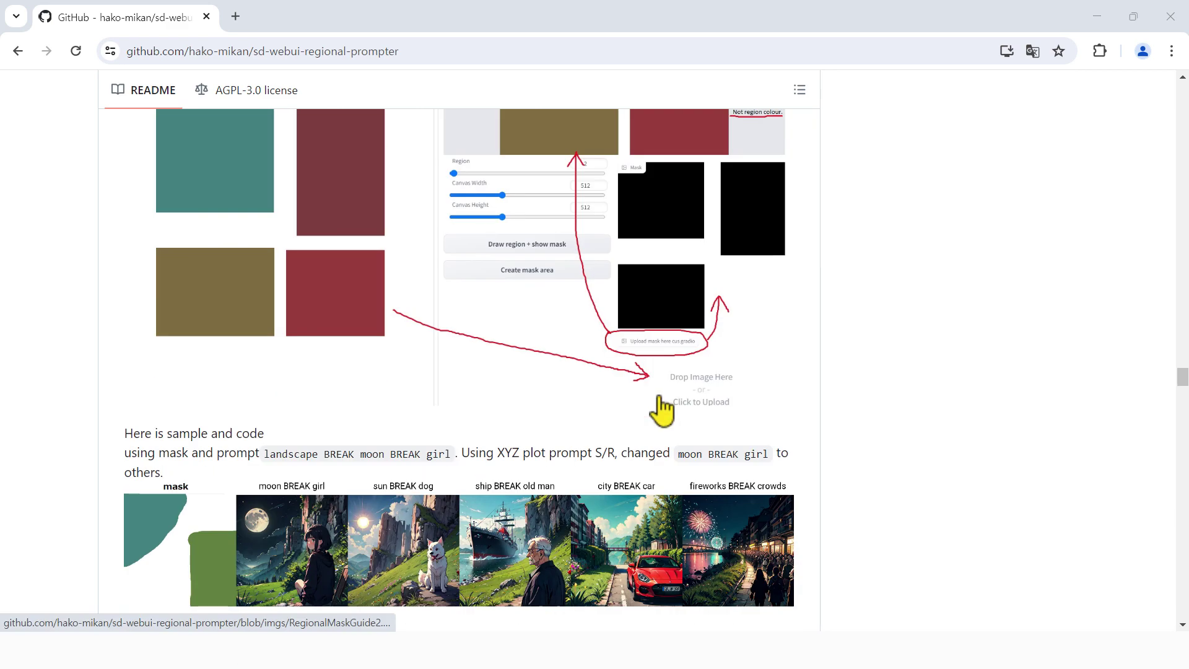
scroll(661, 408, down, 3)
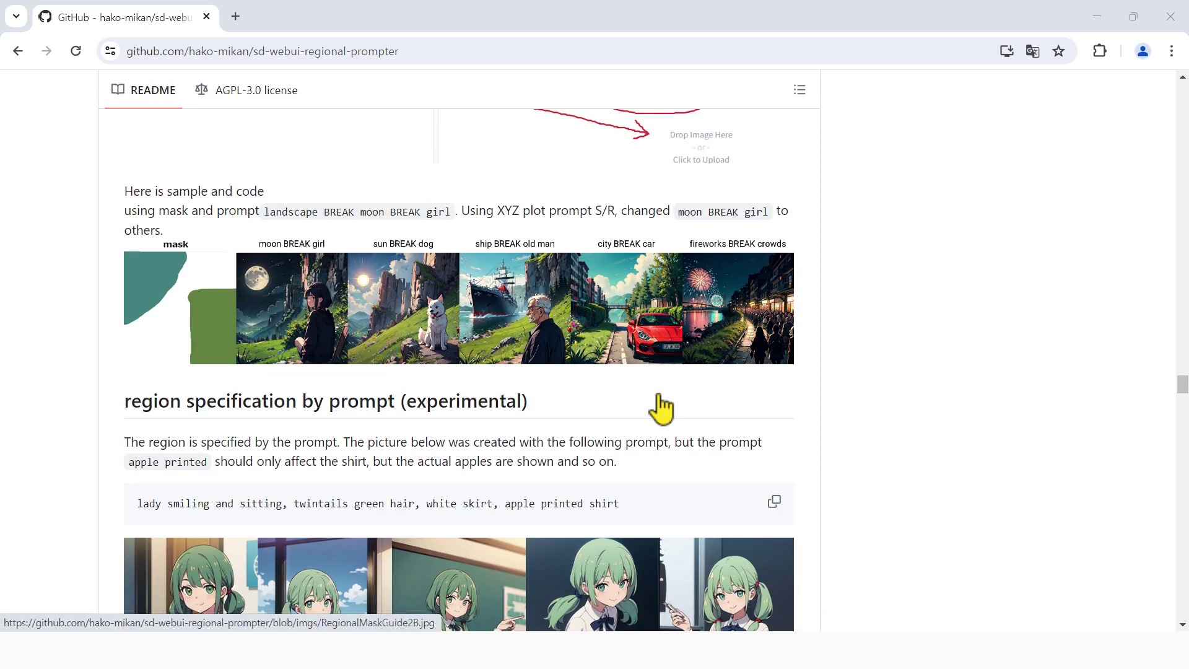
scroll(661, 408, down, 9)
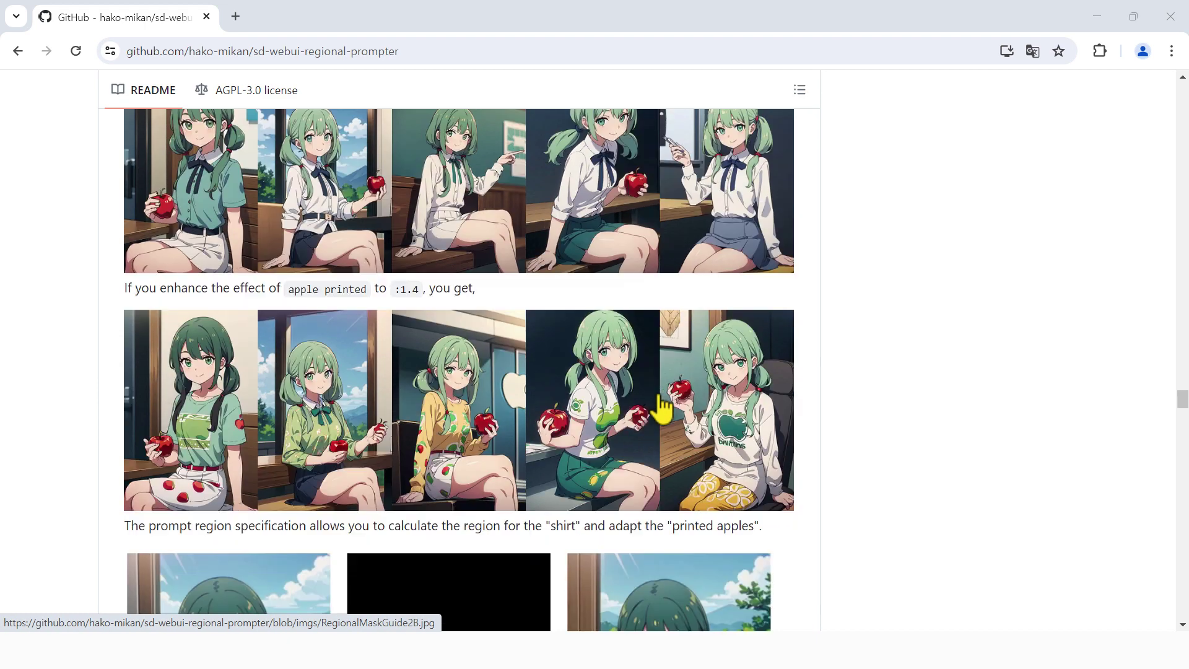
scroll(661, 408, down, 7)
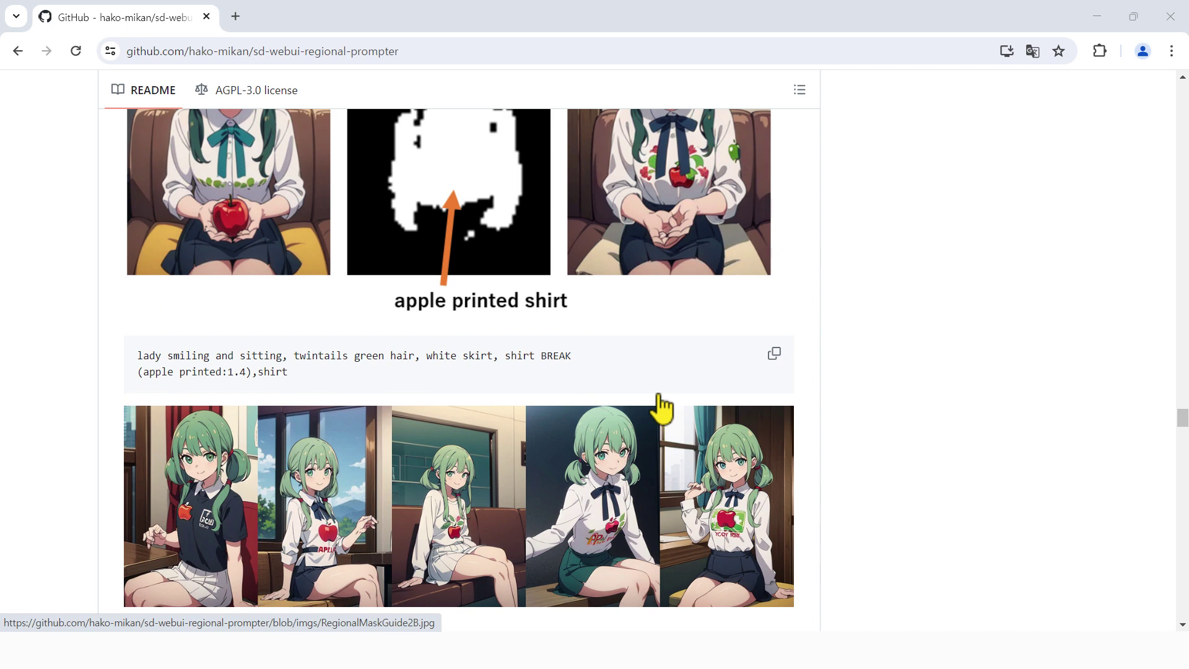
scroll(661, 407, down, 4)
scroll(661, 408, down, 3)
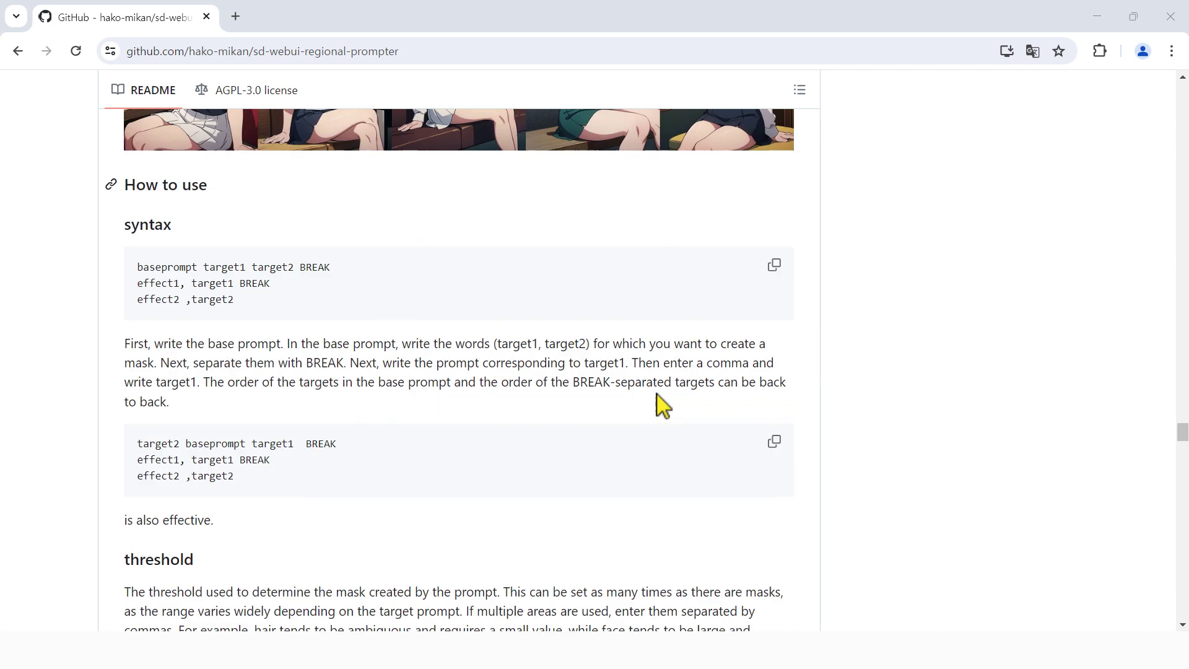